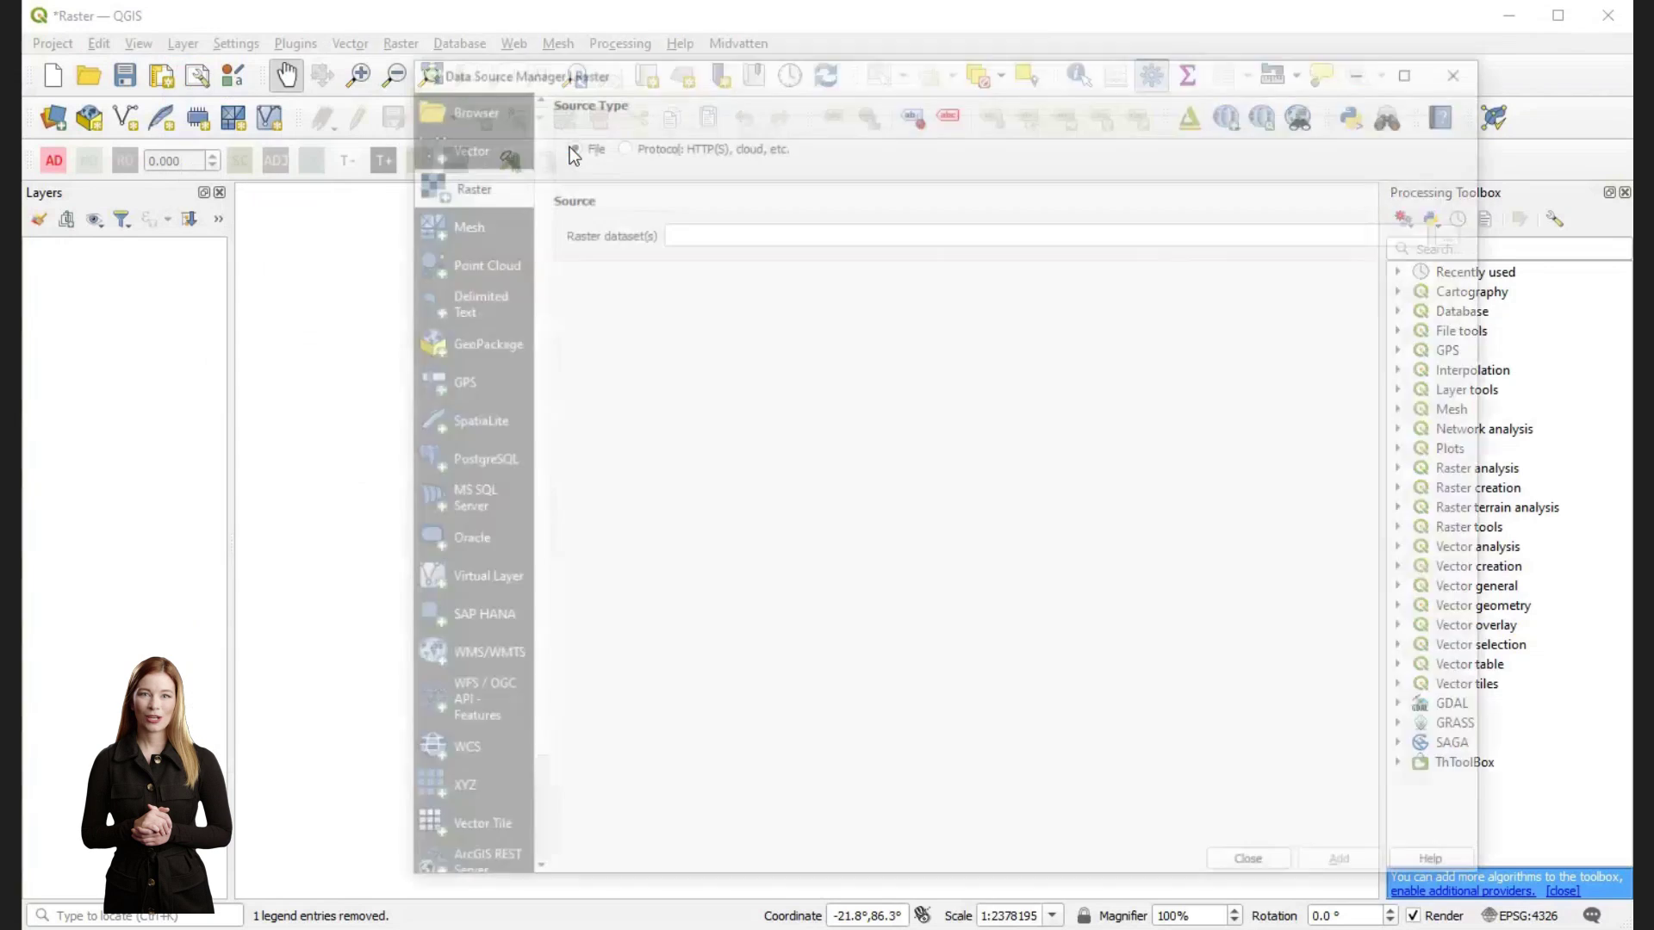
# - Load the Section.tif raster from the D:\Volumetric_model folder into the project
pyautogui.click(465, 104)
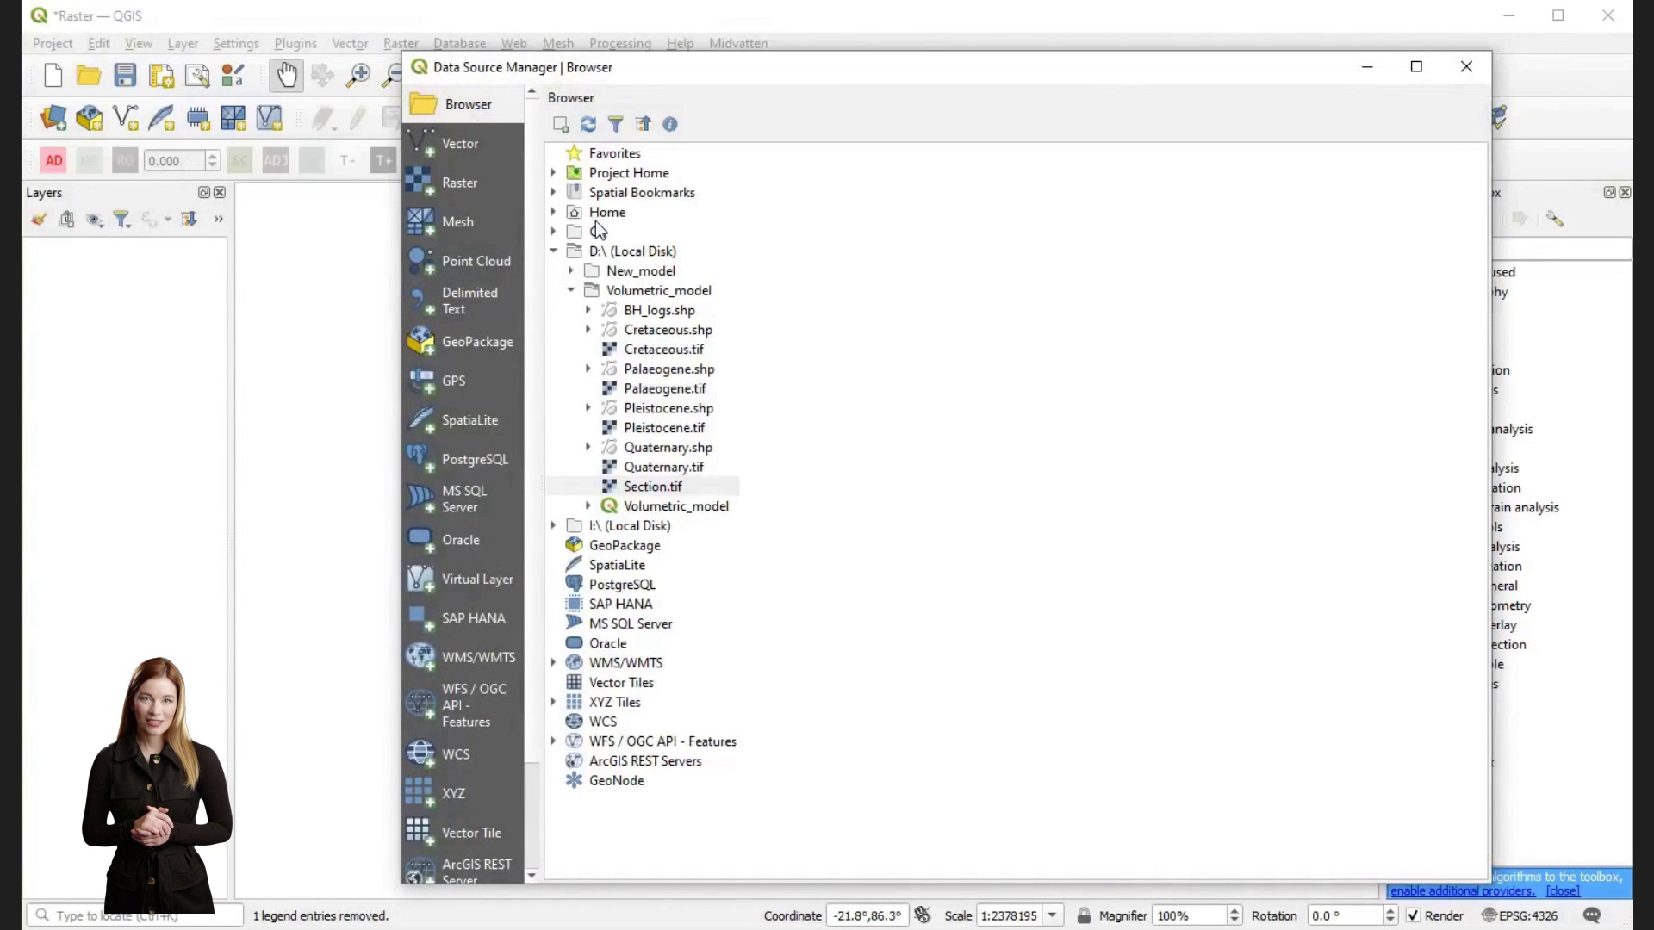
pyautogui.doubleClick(652, 487)
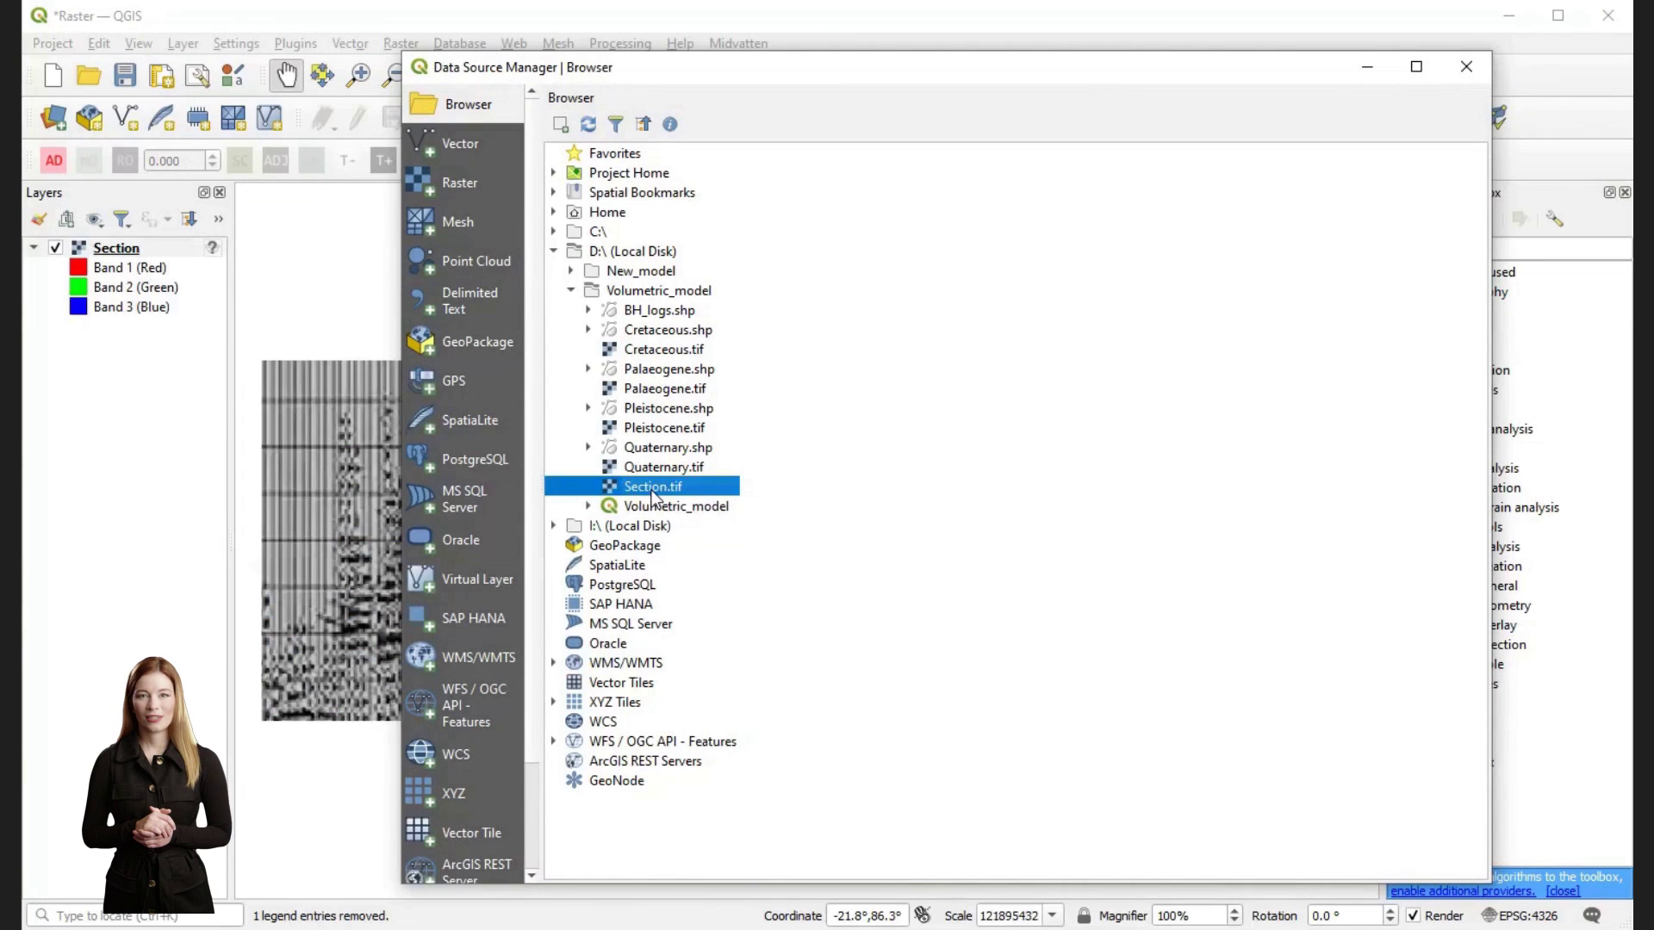
pyautogui.click(1466, 66)
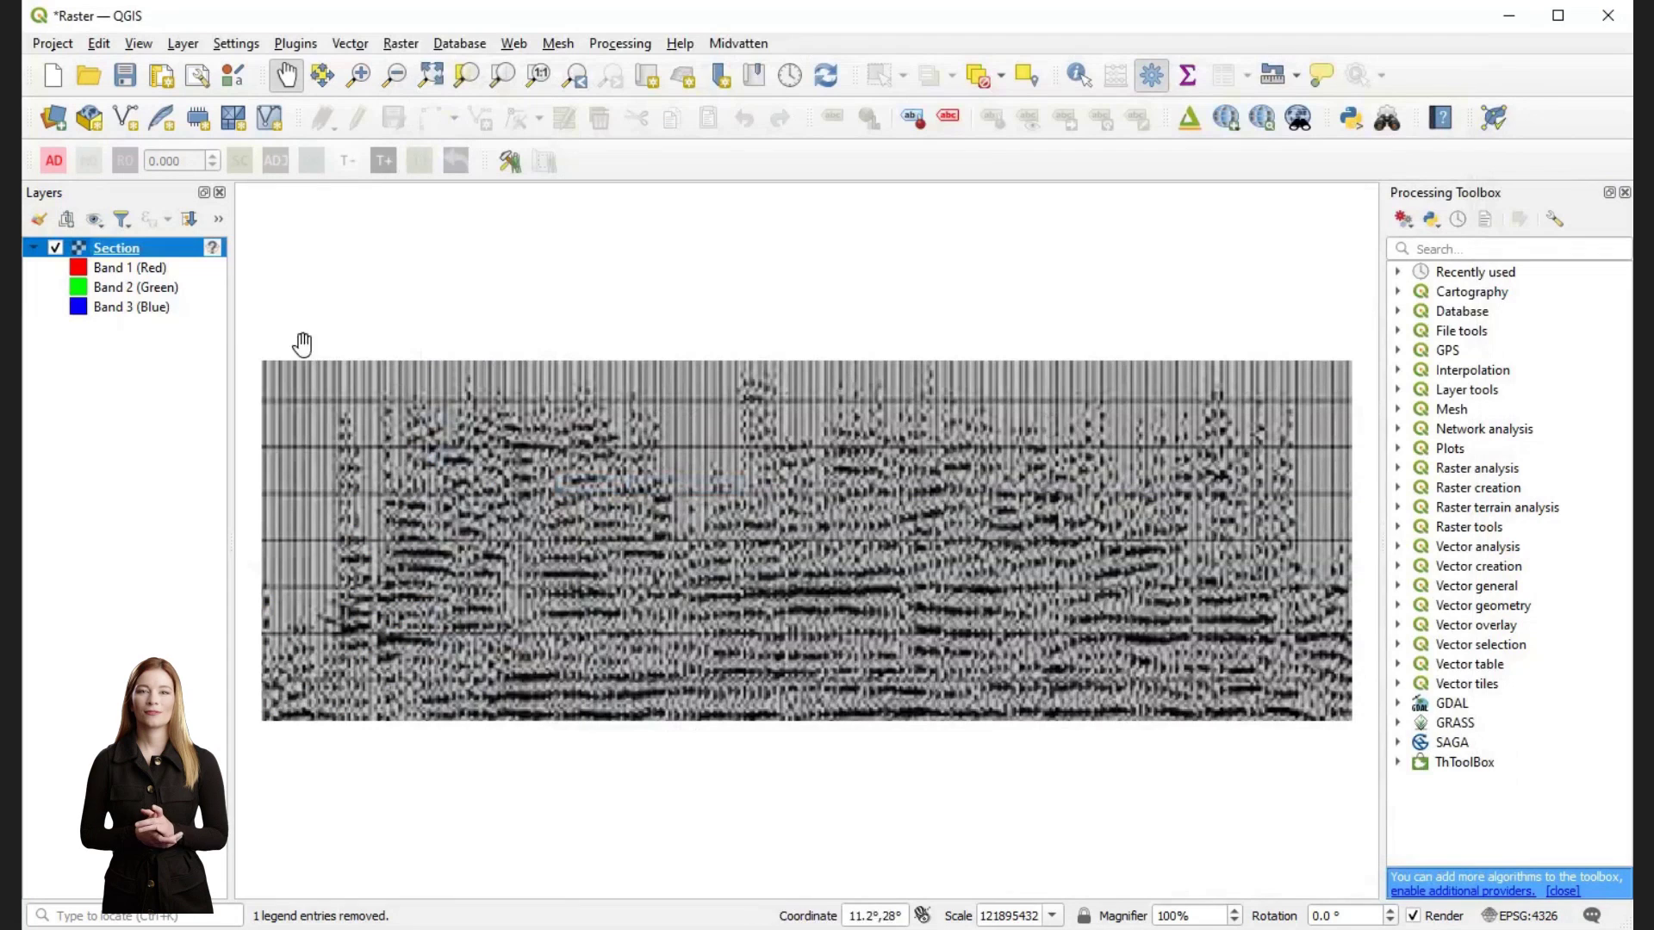
# - Assign the EPSG:4326 coordinate reference system to the Section layer
pyautogui.rightClick(213, 250)
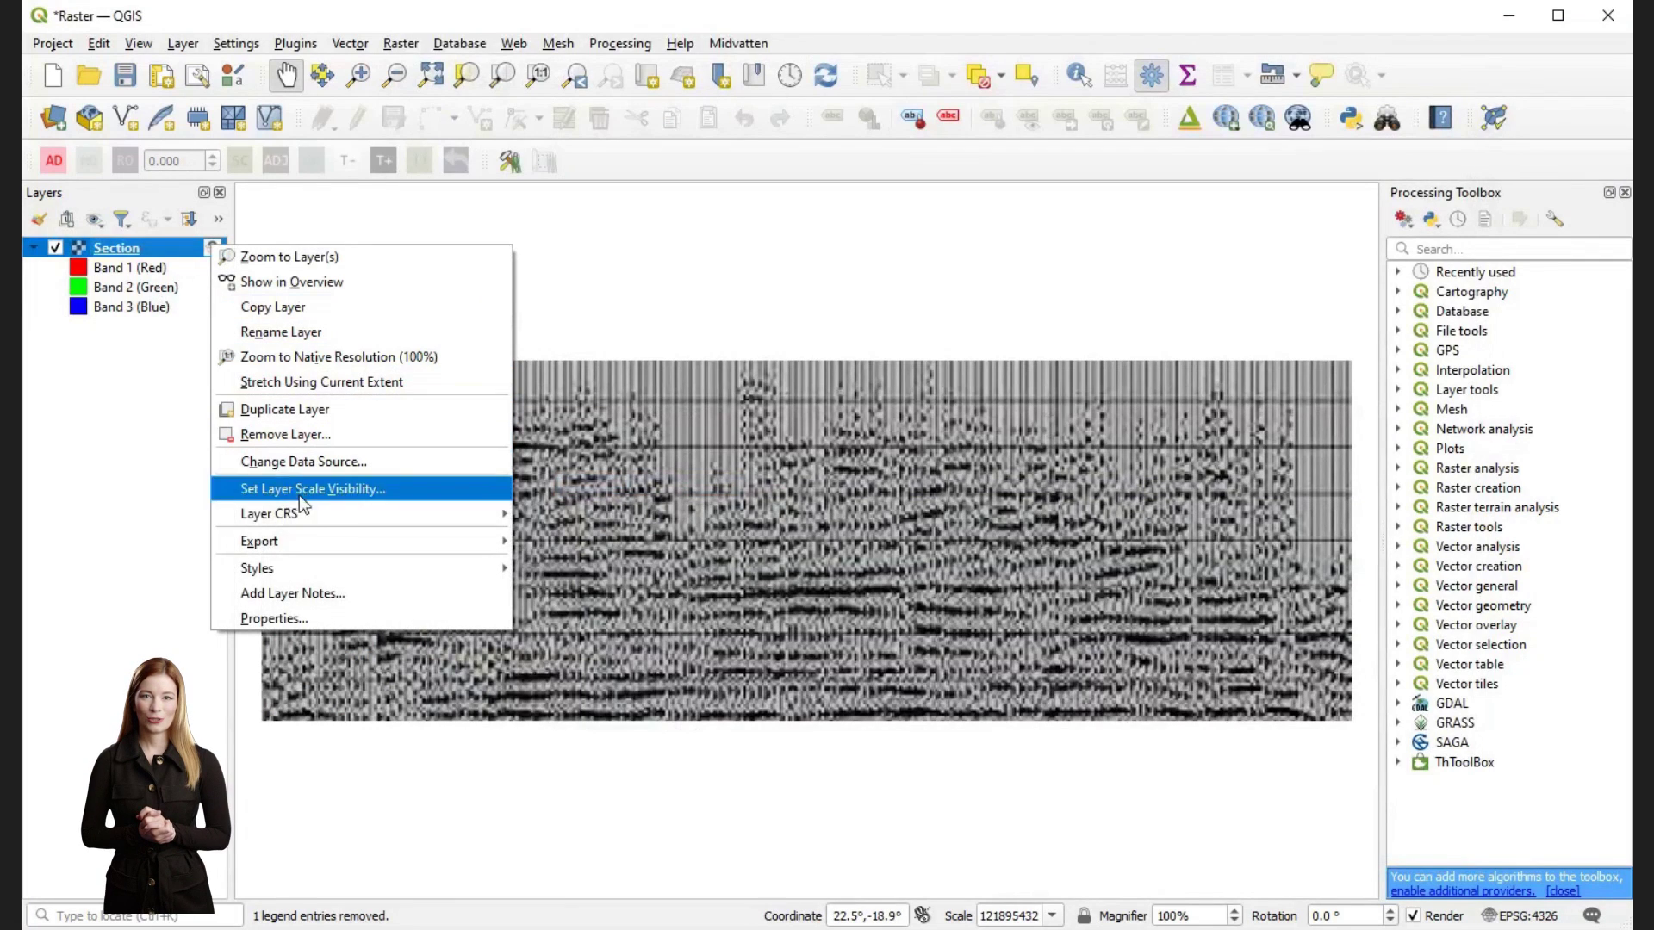
pyautogui.moveTo(417, 512)
pyautogui.click(596, 540)
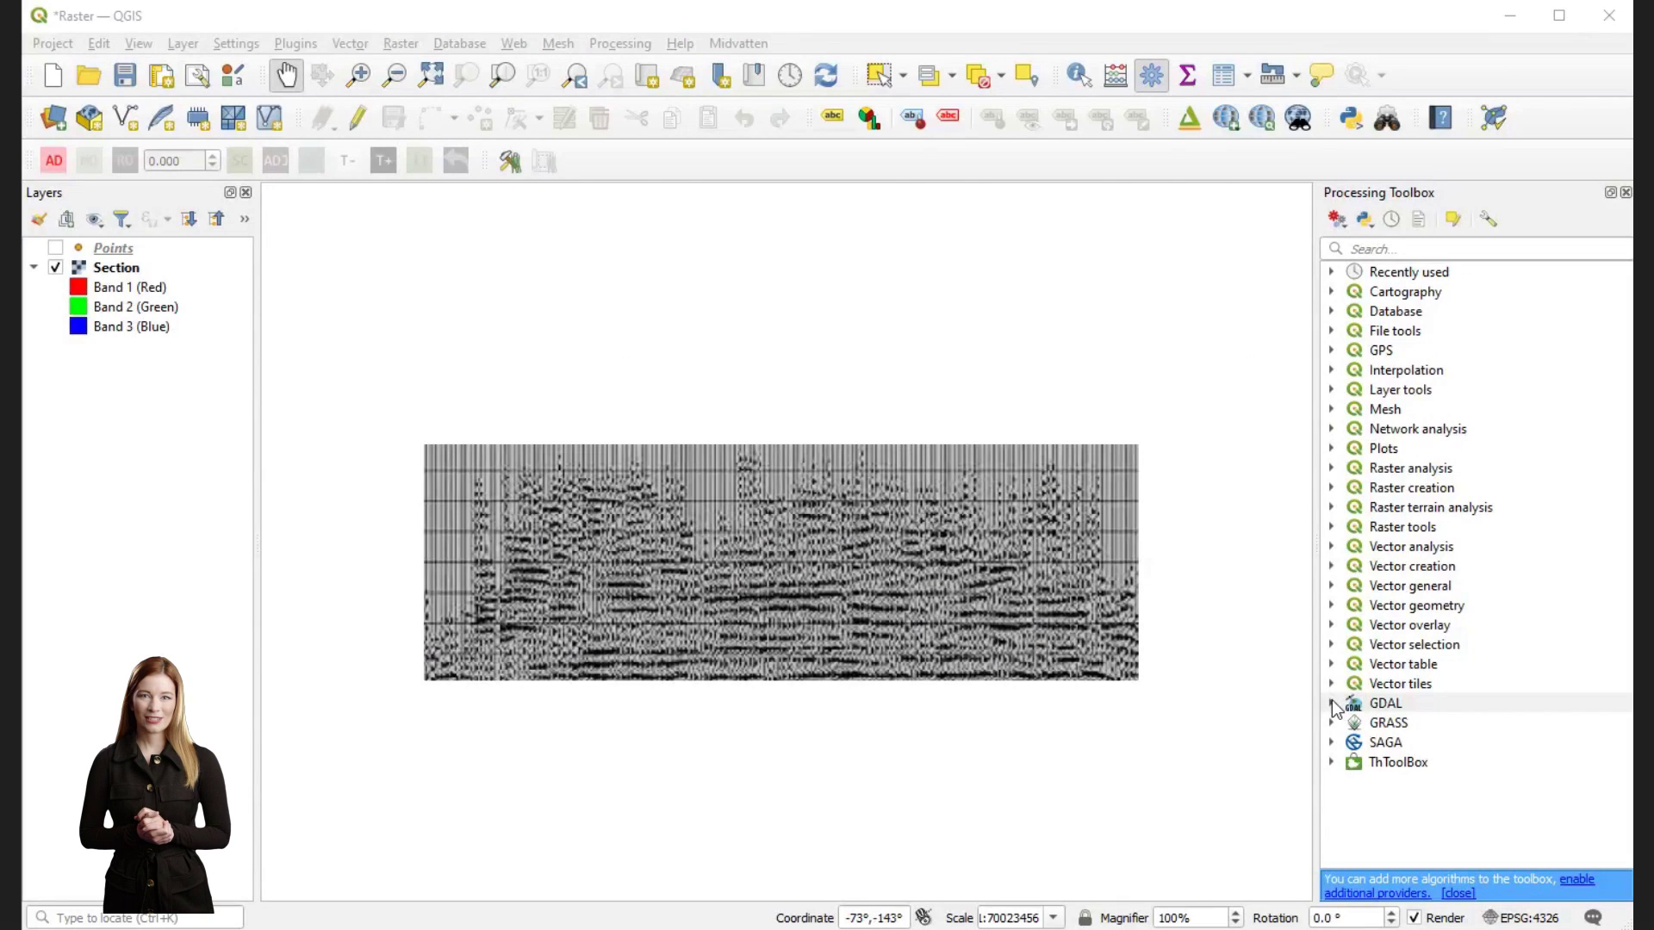
# - Open GDAL's Translate (convert format) raster conversion tool and choose the Section layer as input
pyautogui.click(1332, 705)
pyautogui.click(1353, 738)
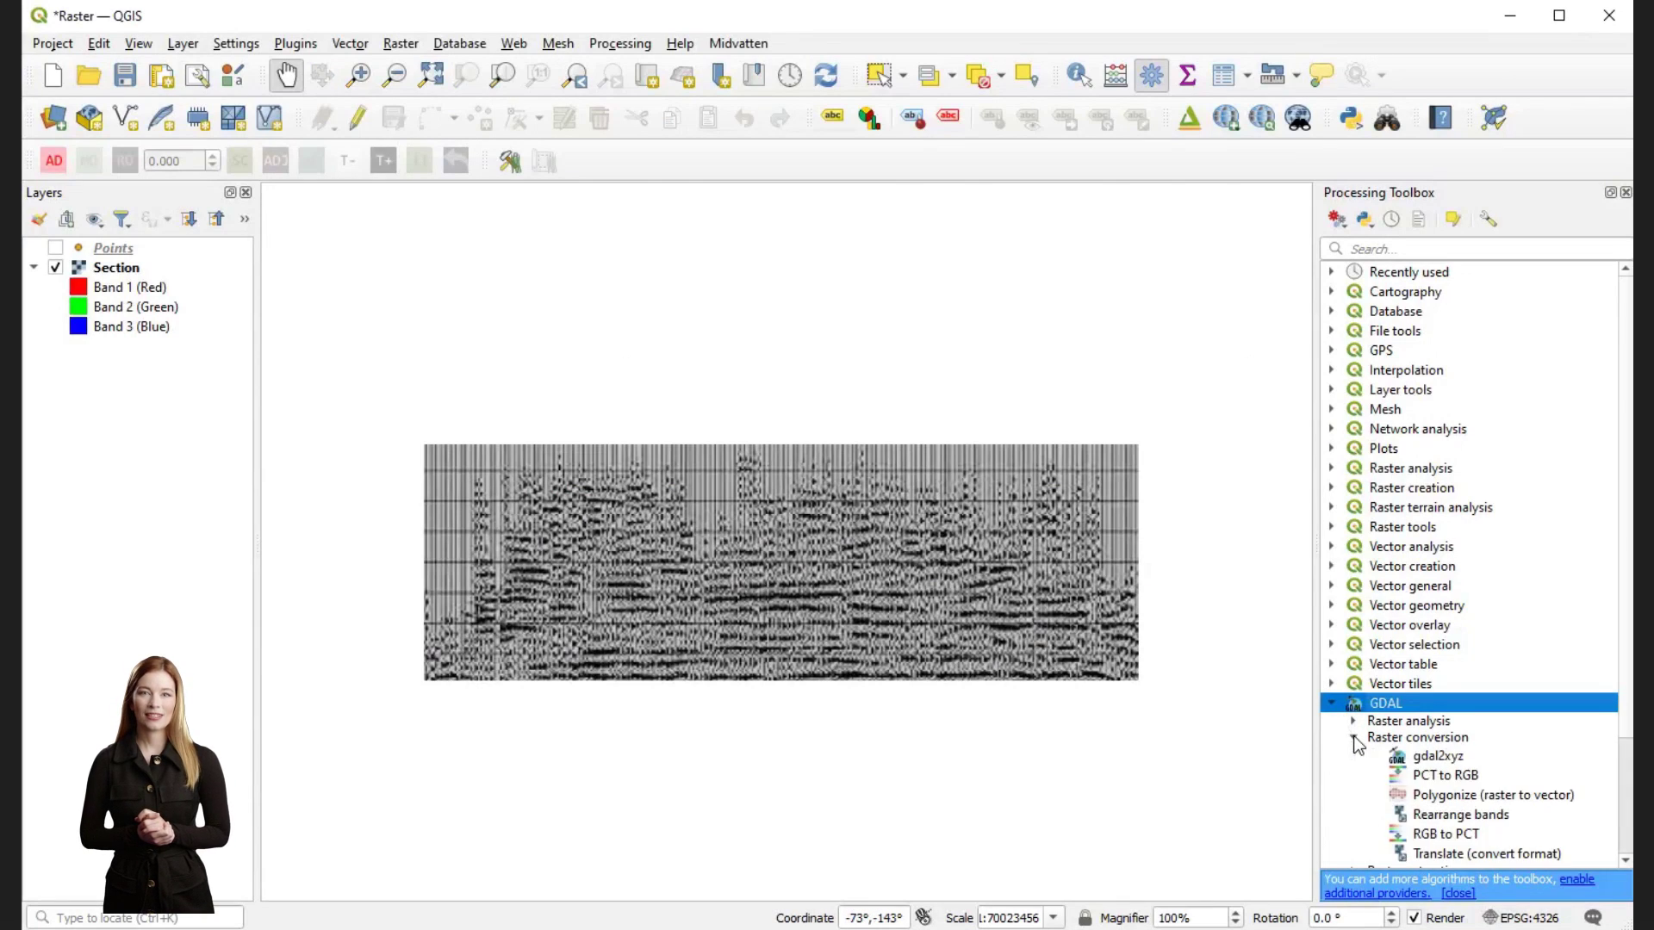
pyautogui.scroll(-2, 1412, 759)
pyautogui.doubleClick(1442, 755)
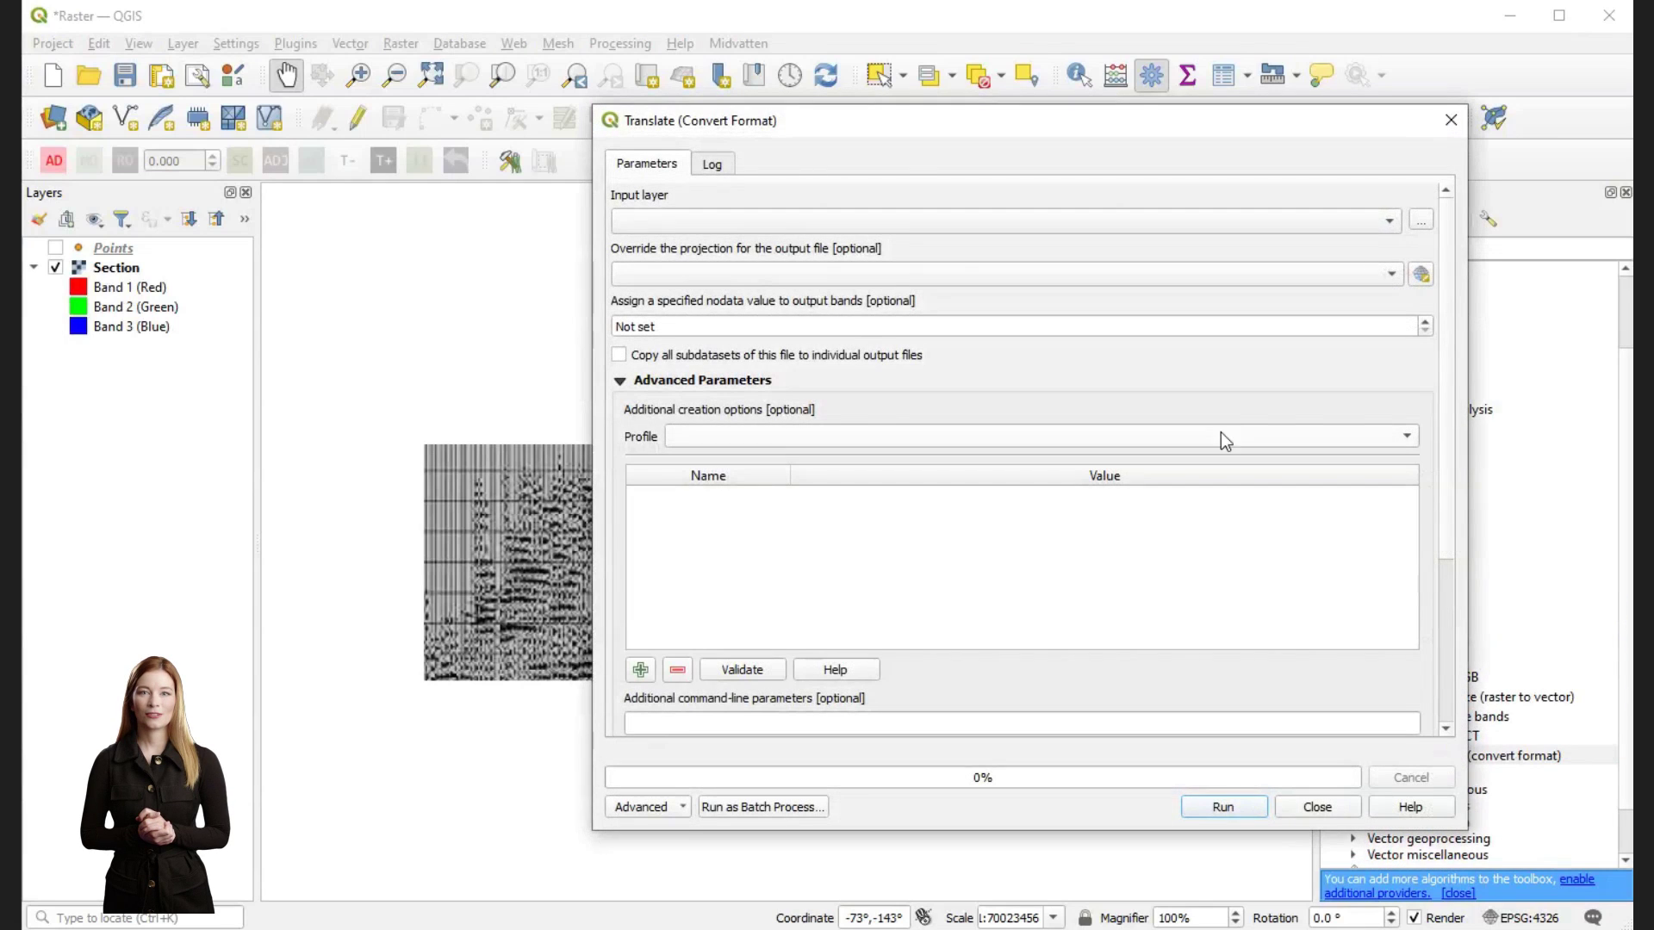
pyautogui.click(912, 224)
pyautogui.click(894, 225)
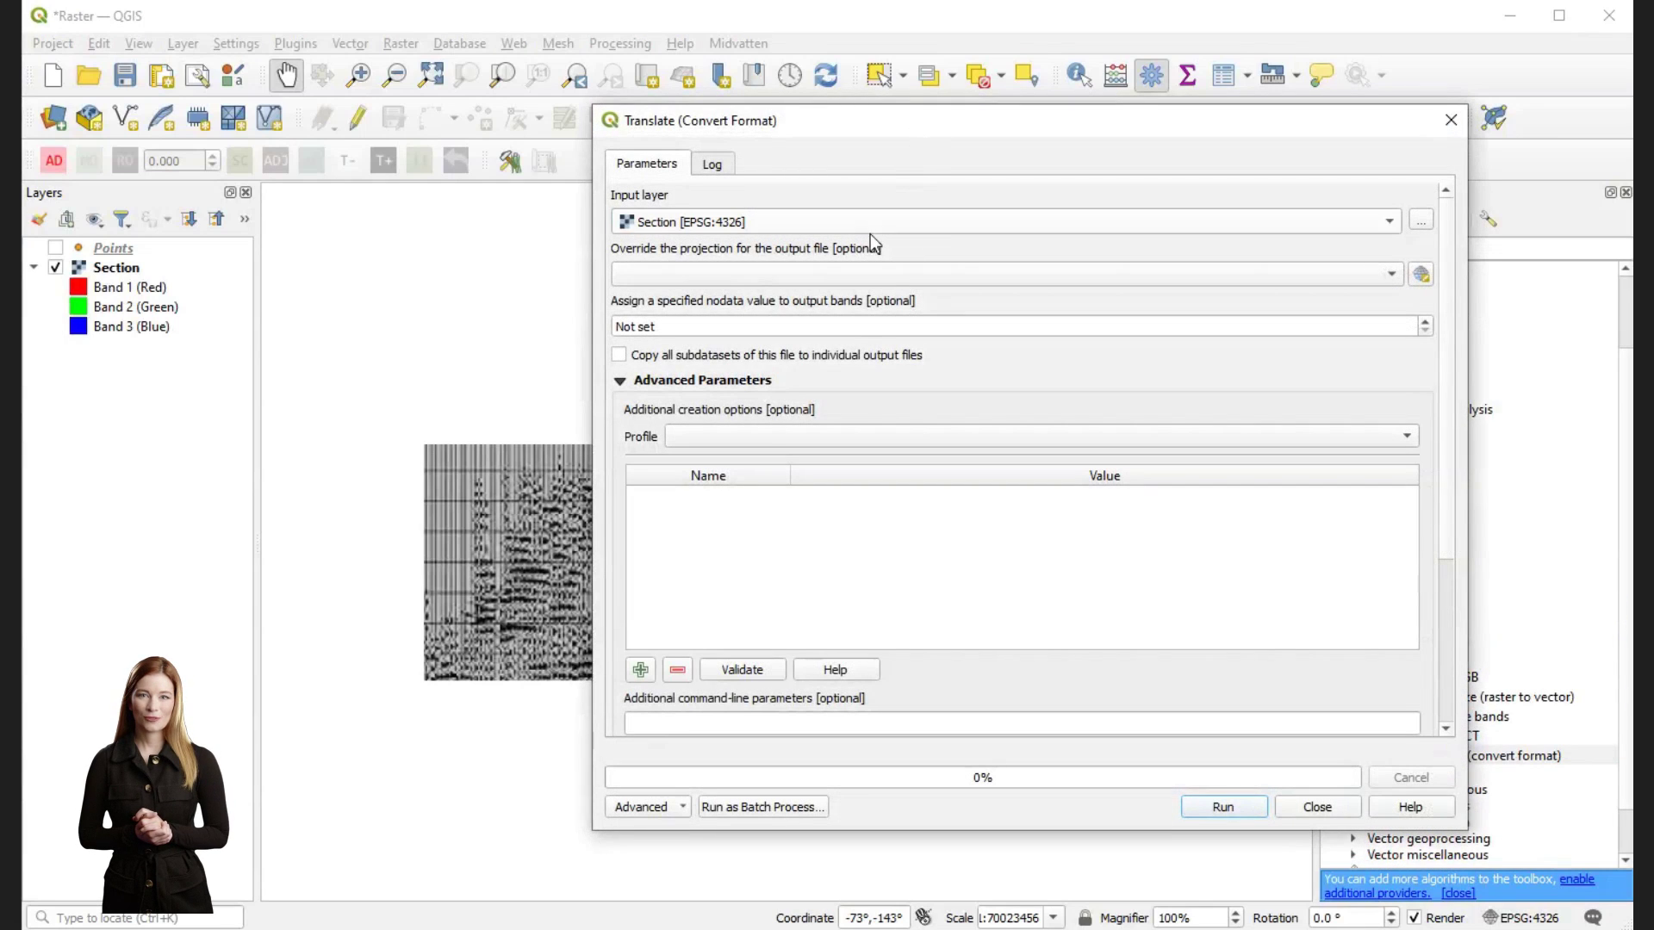
# - Set the additional command-line parameters of the translation to "-a_ullr 0 0 1200 -400"
pyautogui.scroll(-3, 924, 391)
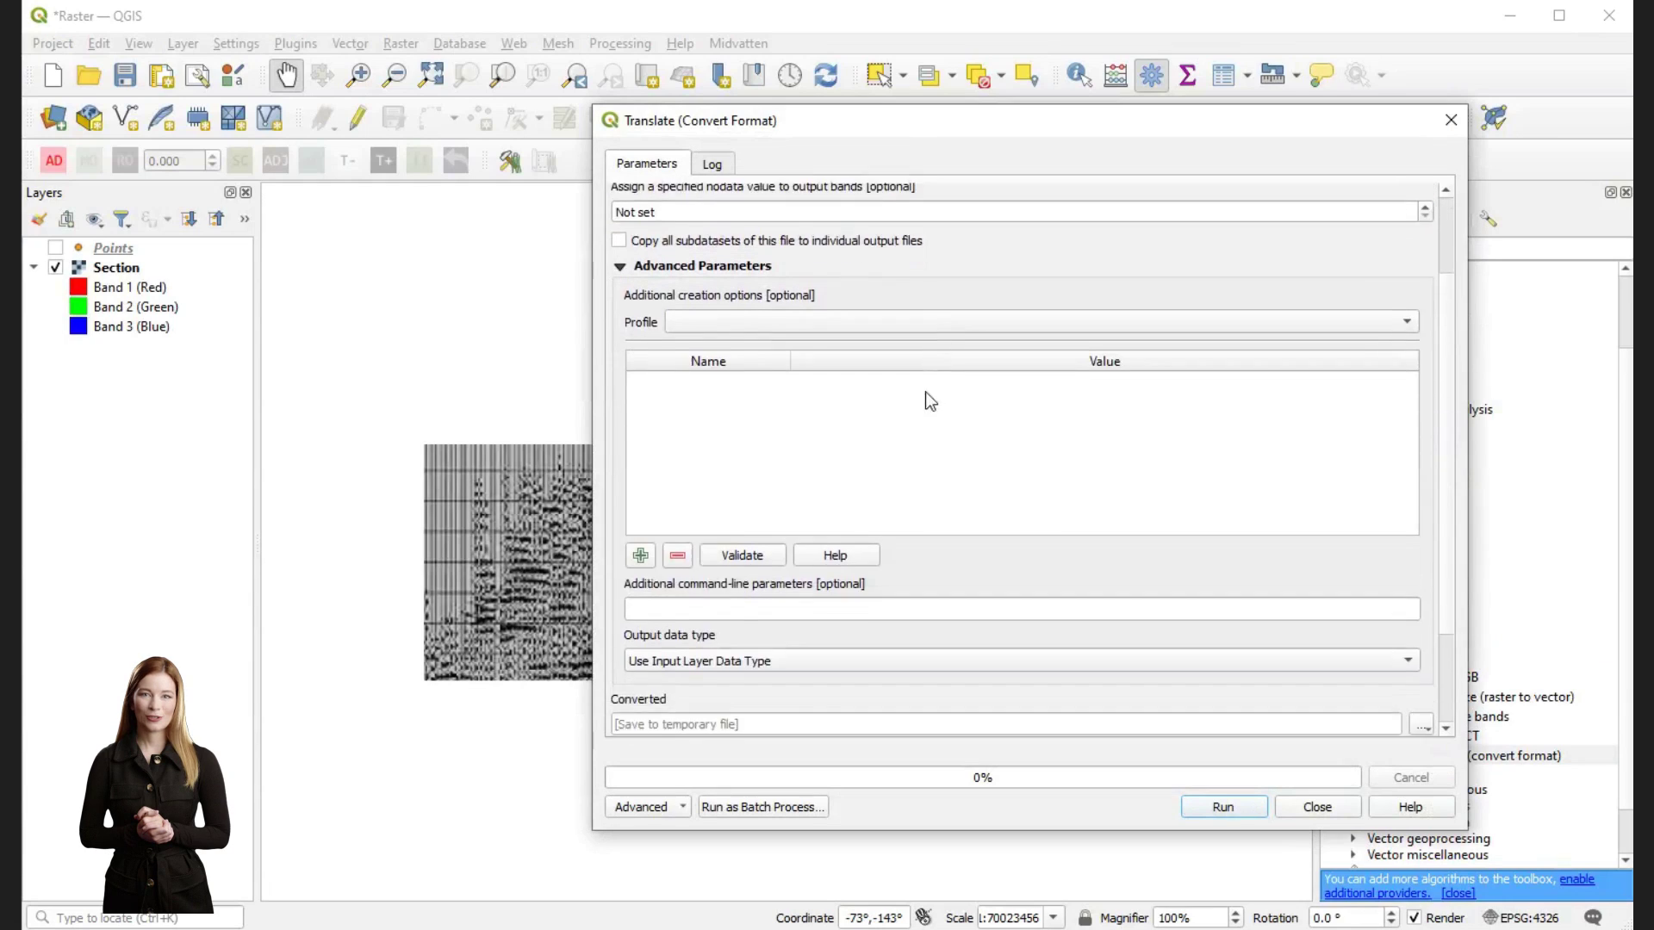
pyautogui.click(777, 540)
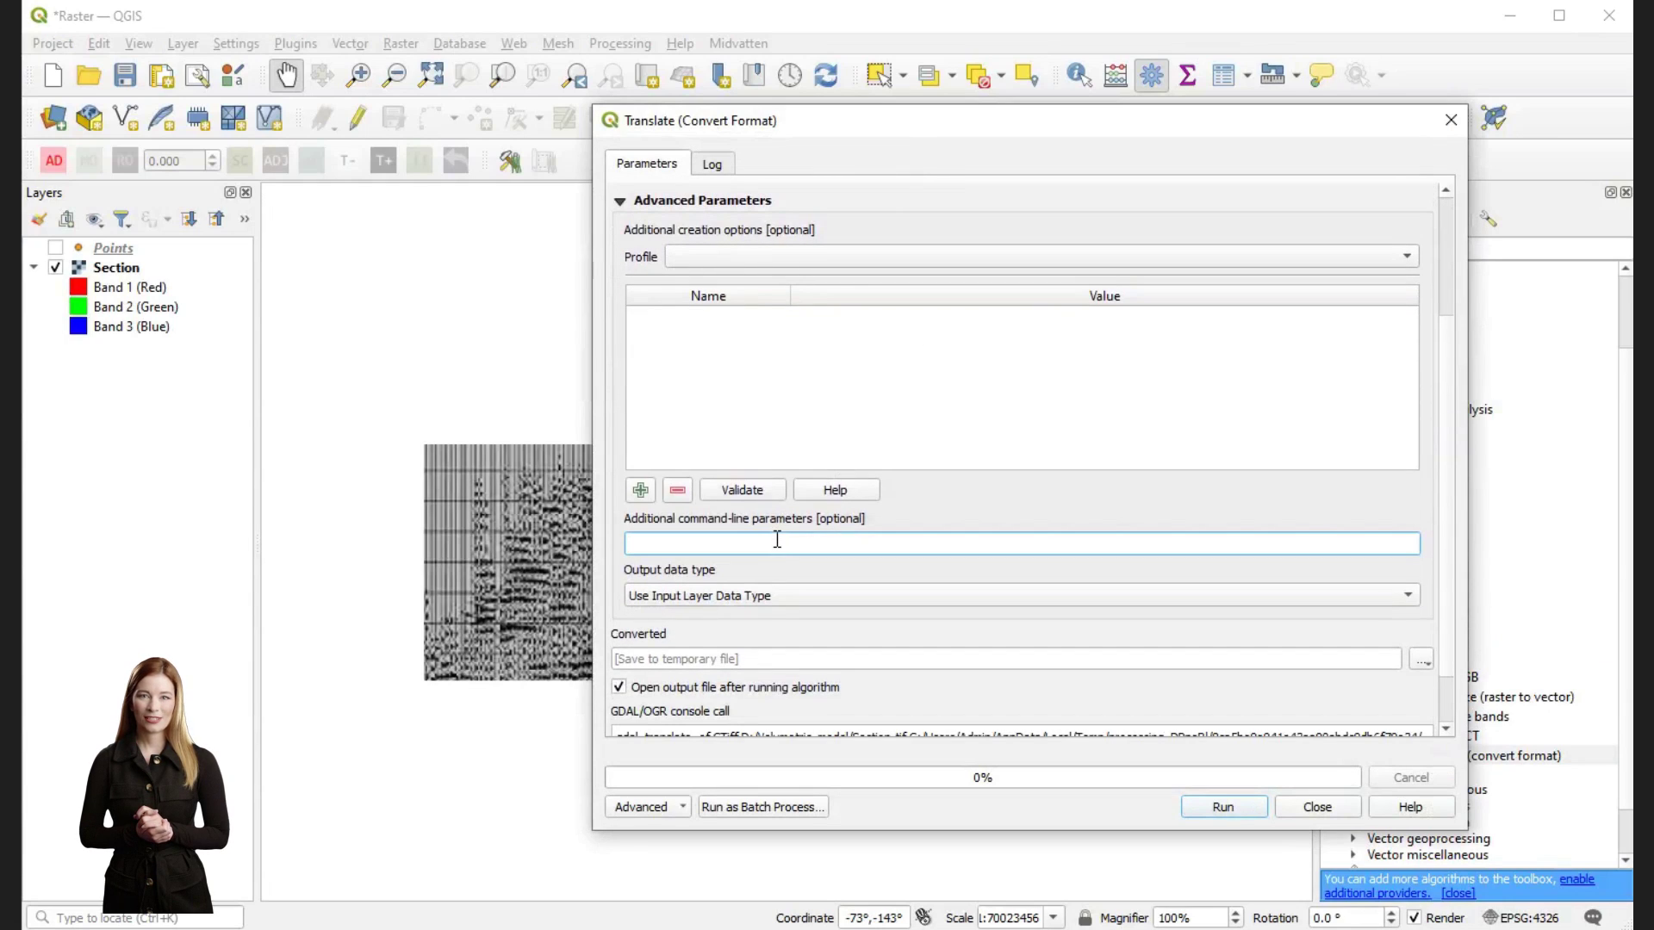
pyautogui.write('-a')
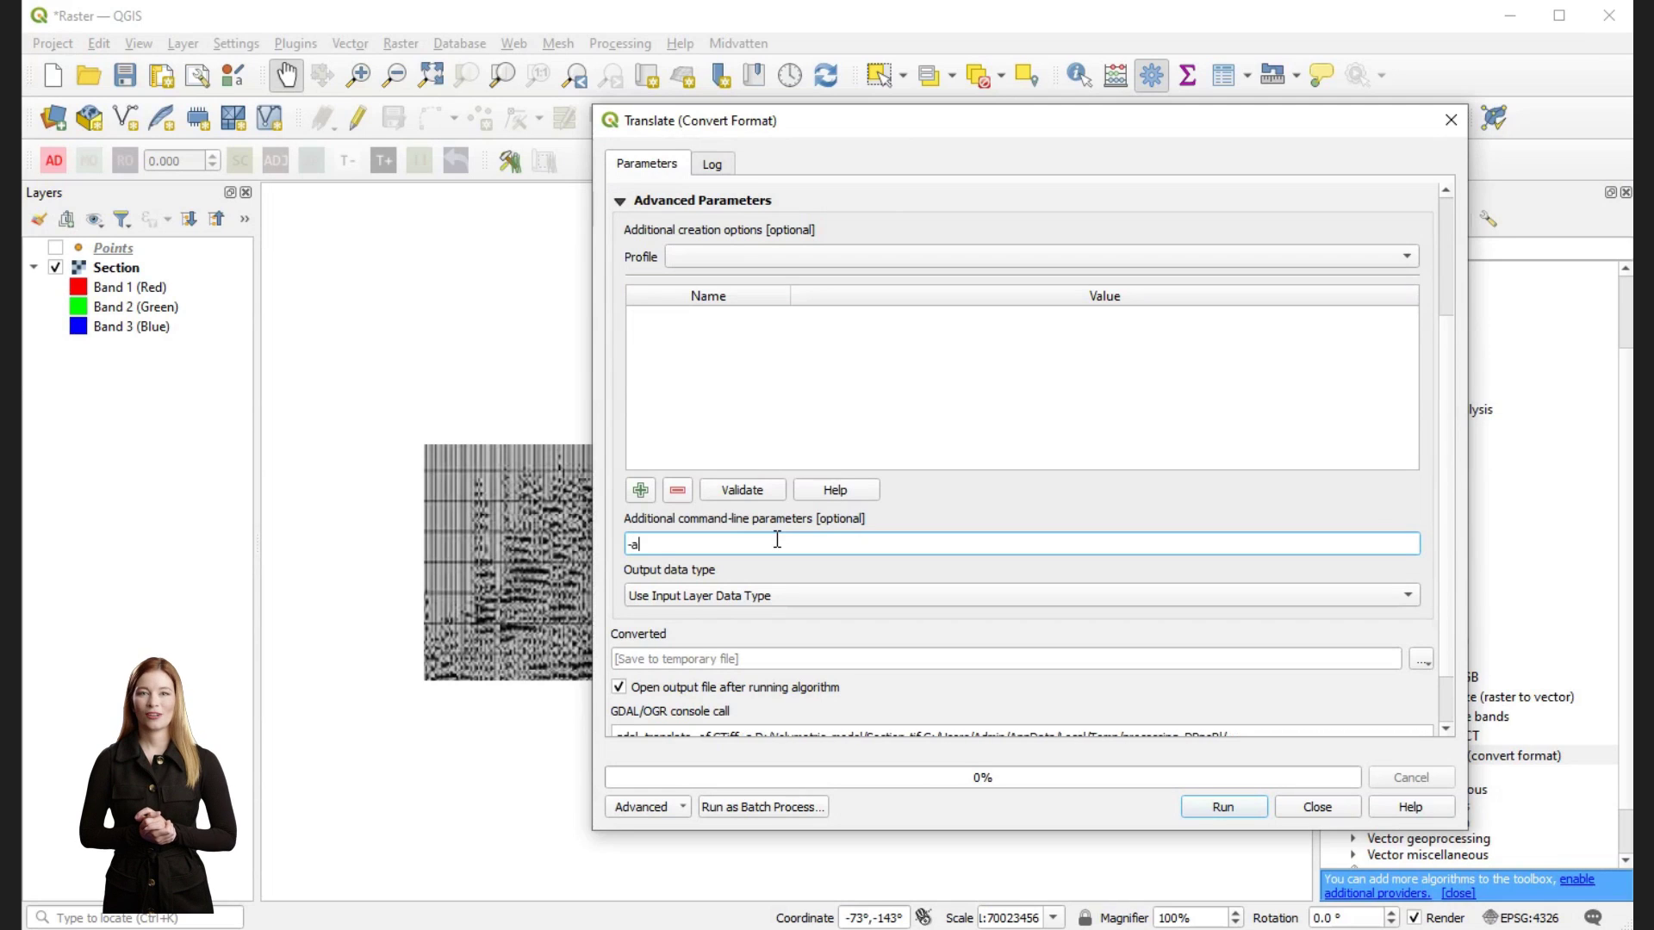
pyautogui.write('_ullr ')
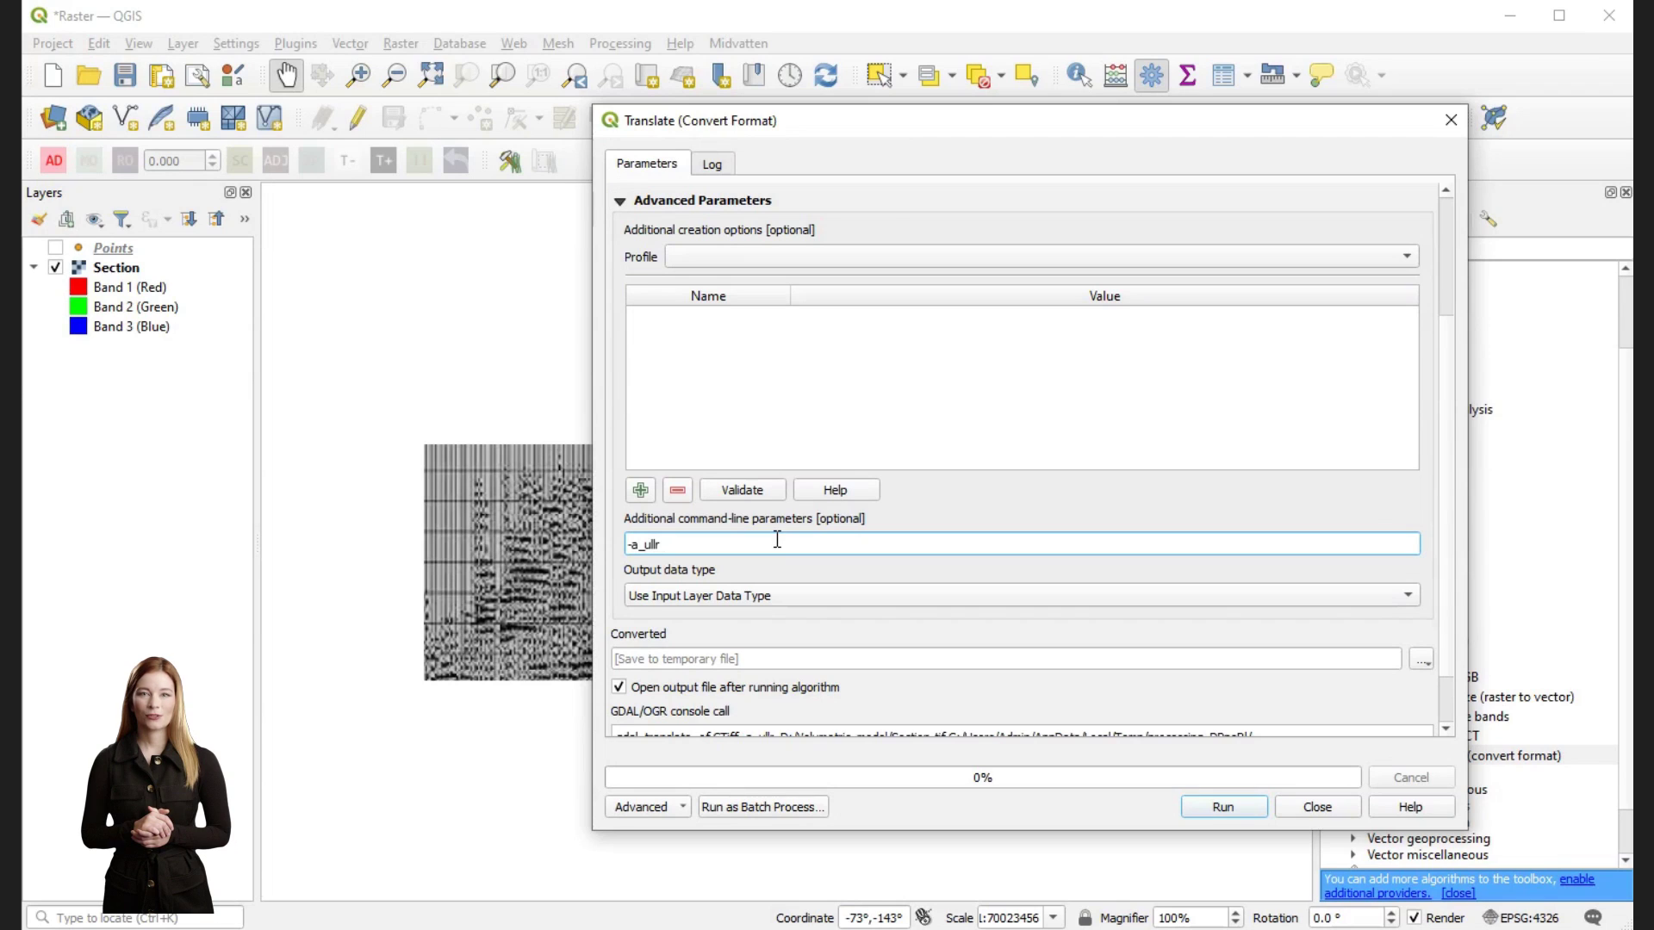
pyautogui.write('0 0 ')
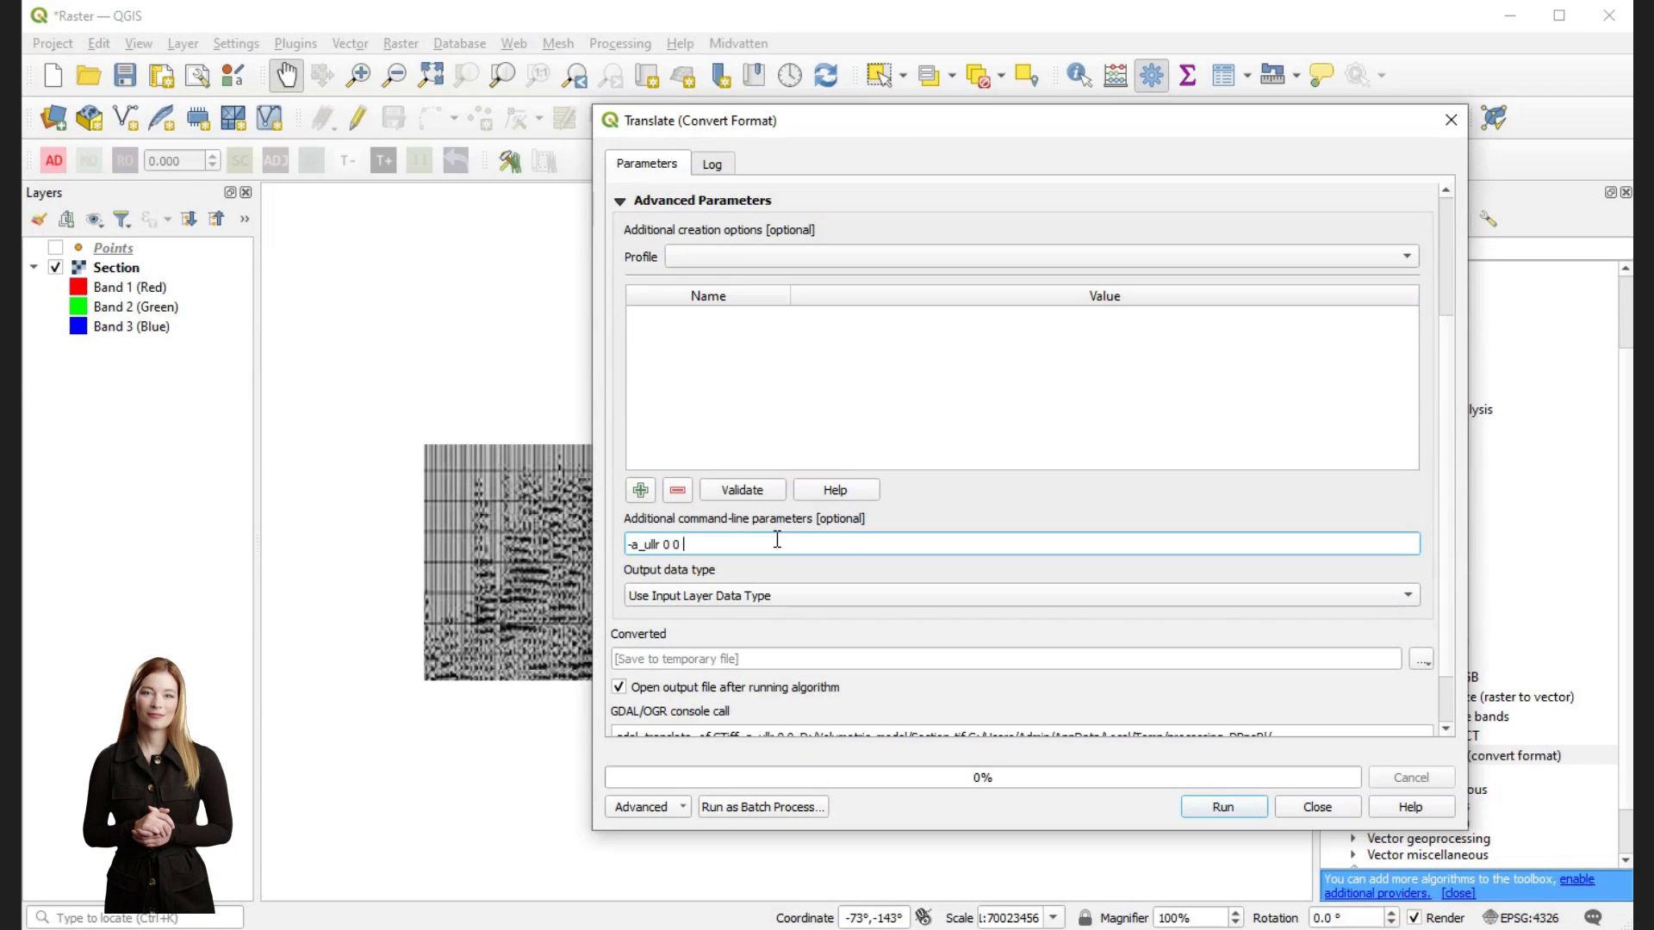
pyautogui.write('1200 ')
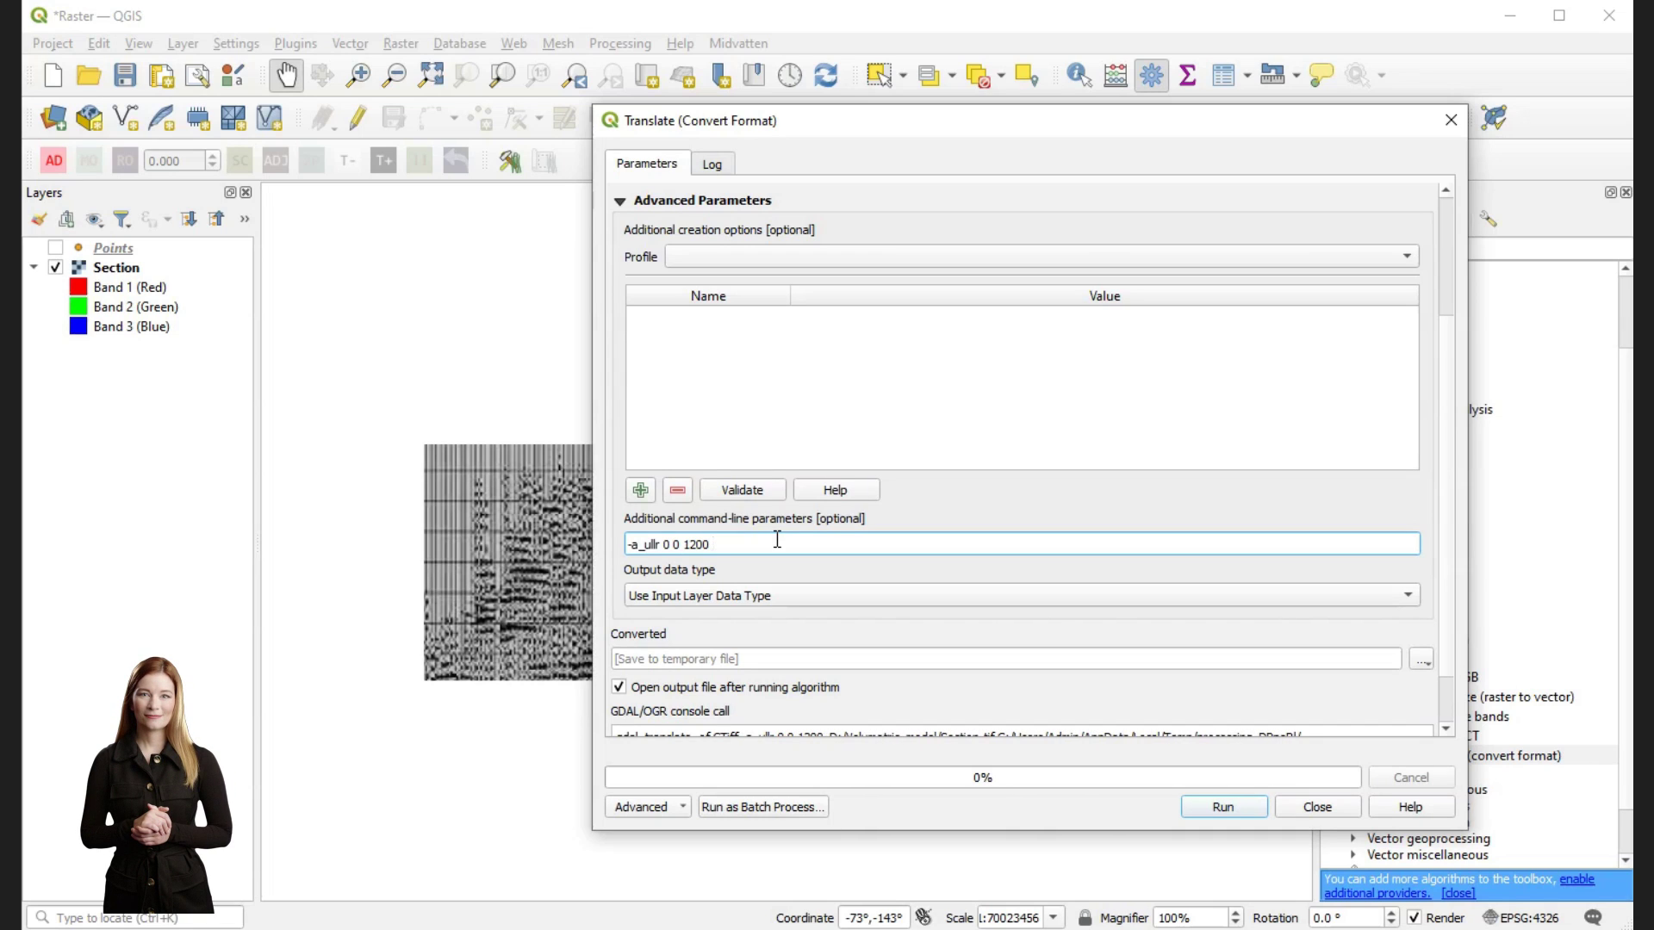
pyautogui.write('-')
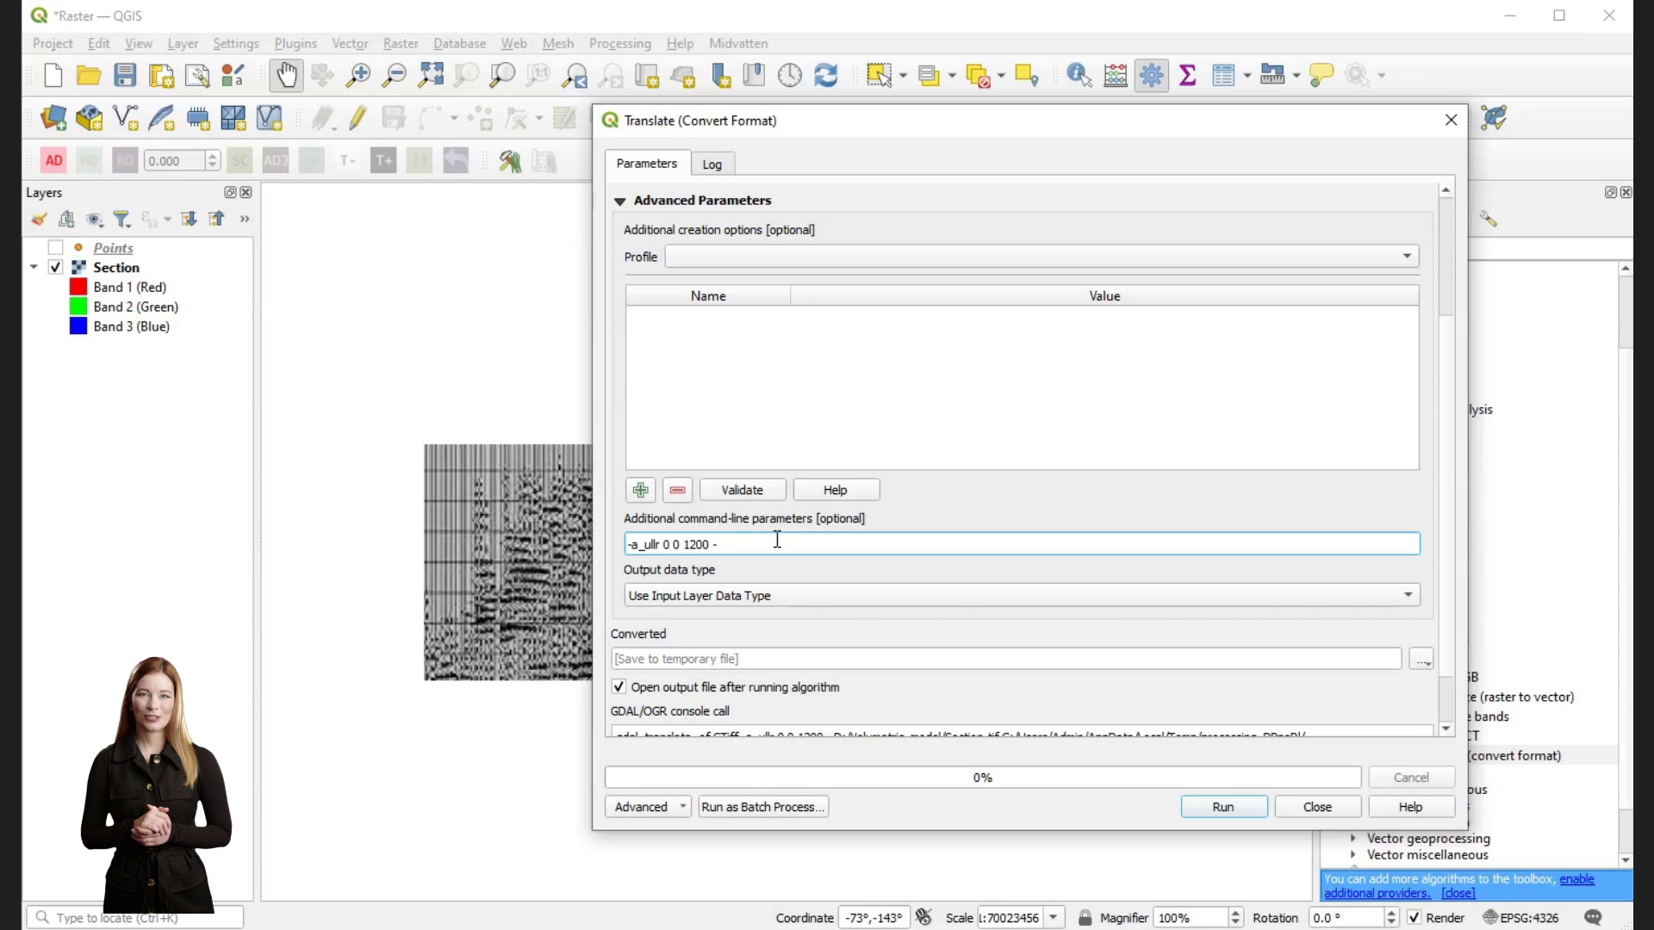
pyautogui.write('400')
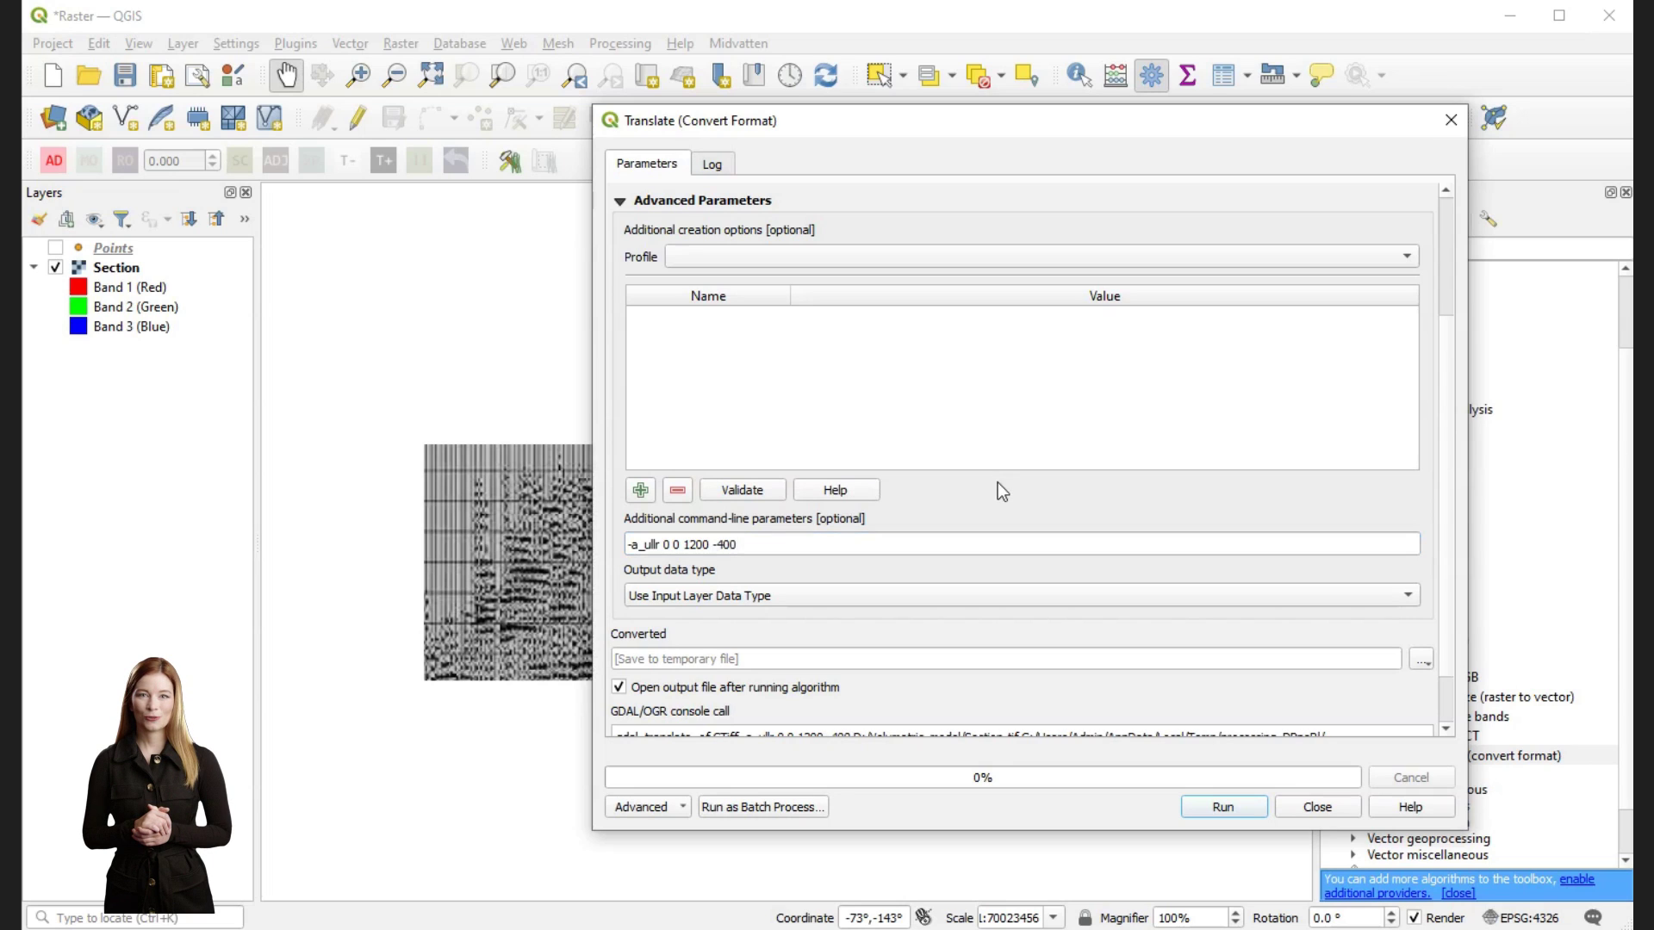
# - Set the converted output to a TIF file named Section_cor in the D:\Volumetric_model folder
pyautogui.scroll(-2, 1008, 491)
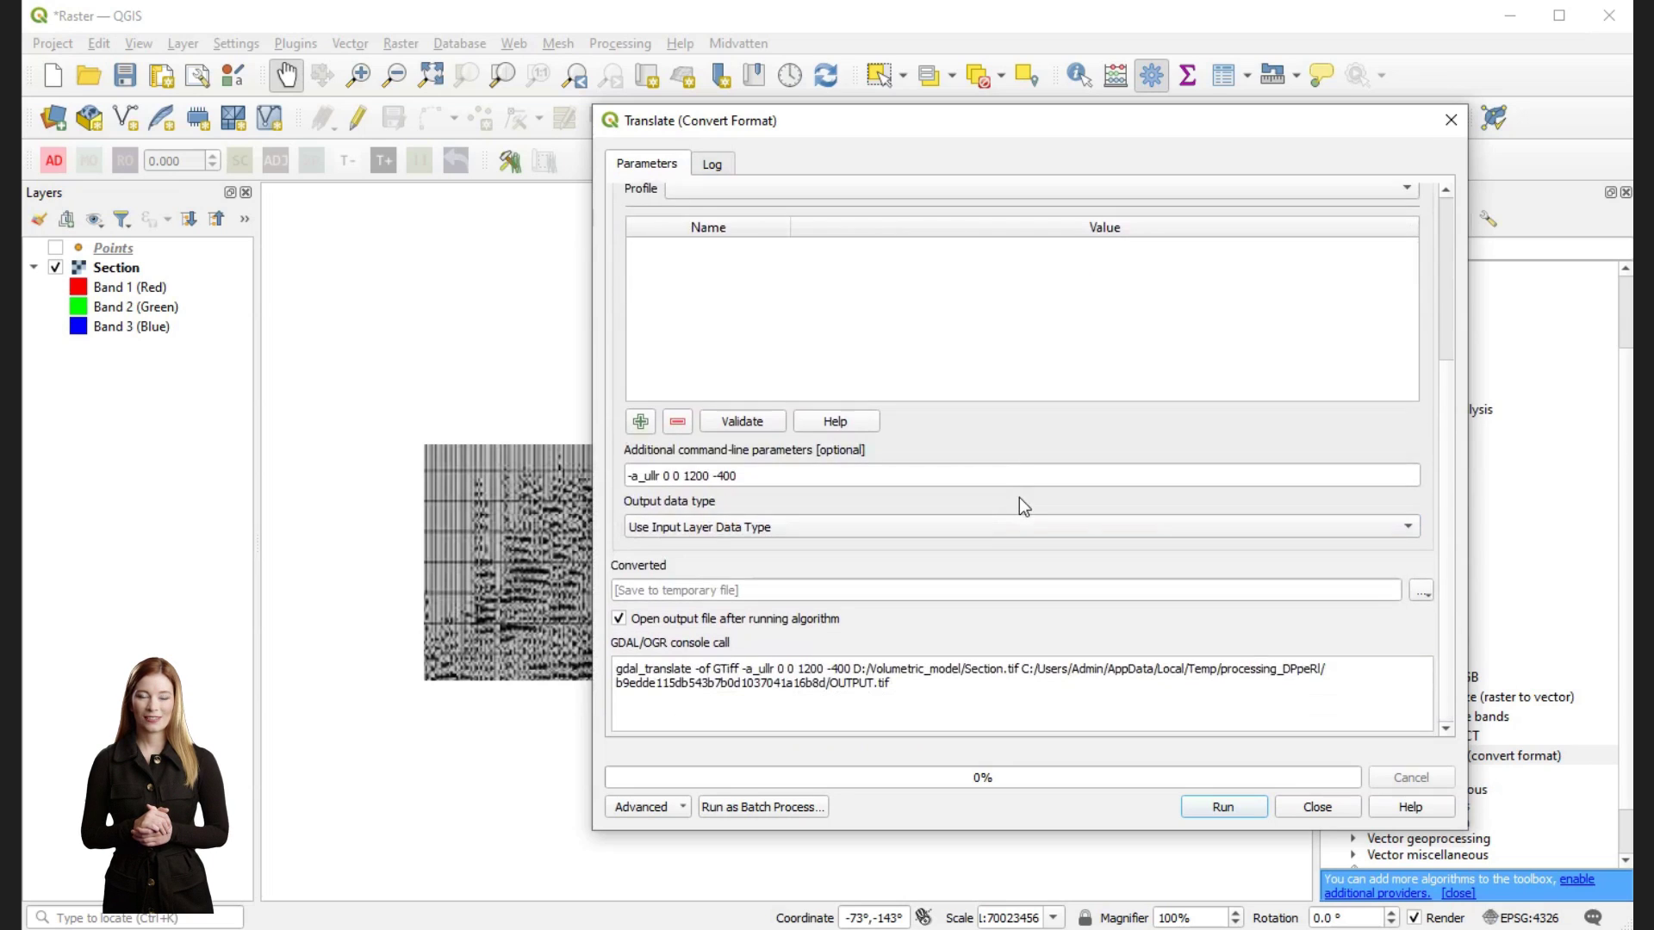
pyautogui.click(1424, 594)
pyautogui.click(1439, 636)
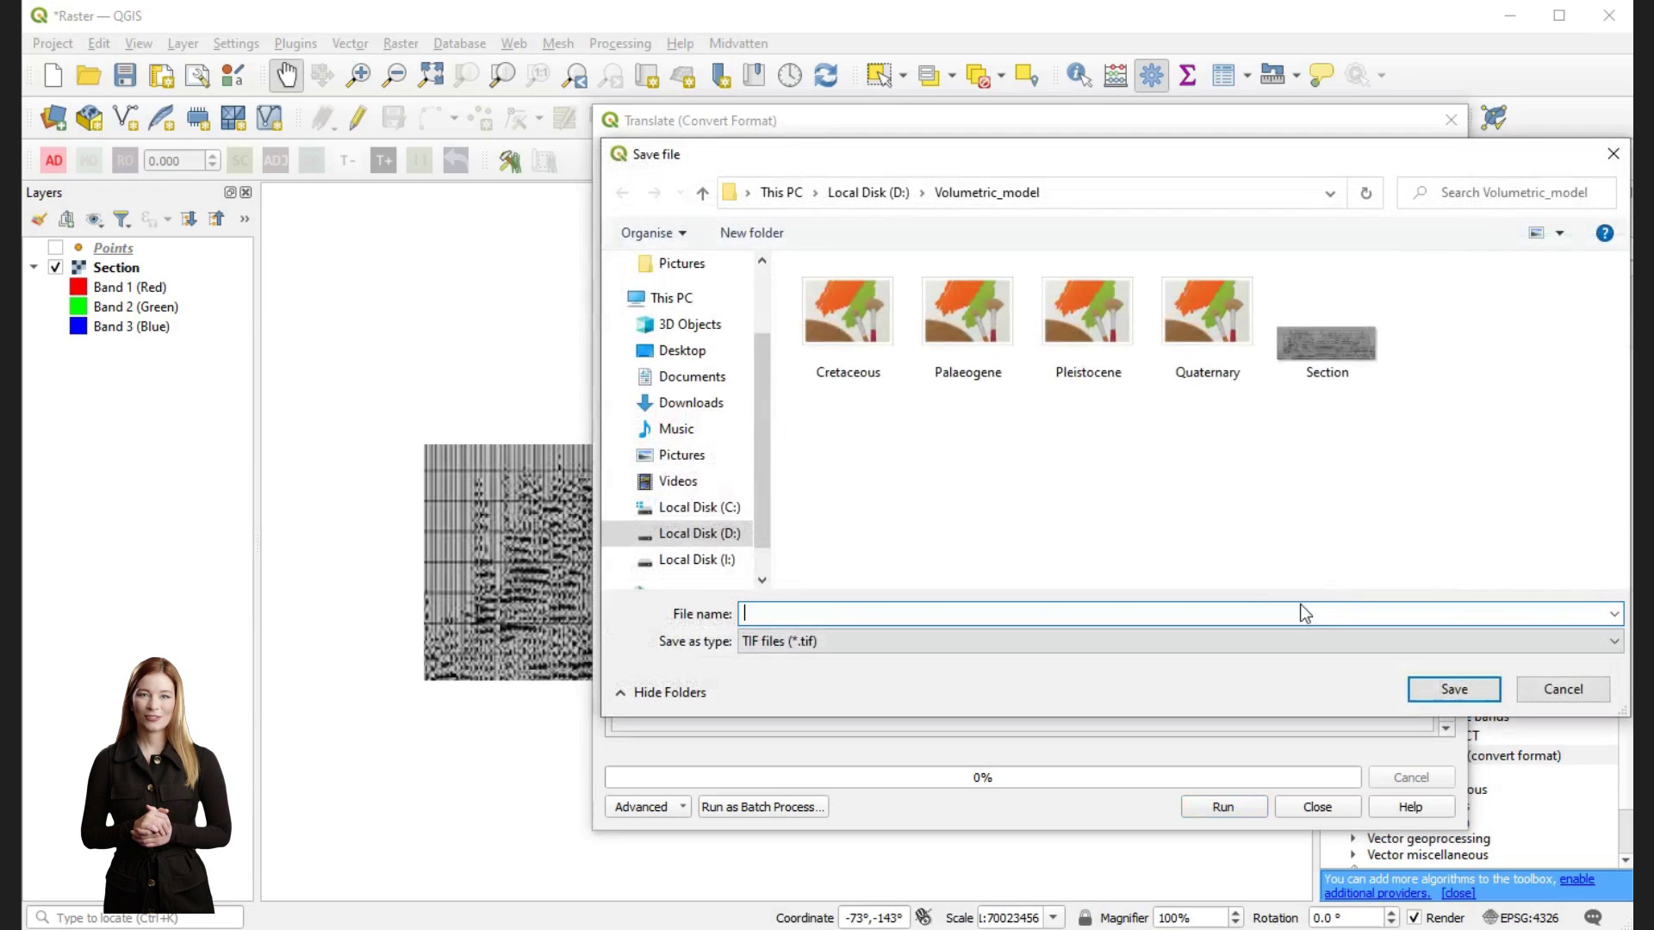
pyautogui.click(1326, 327)
pyautogui.doubleClick(906, 609)
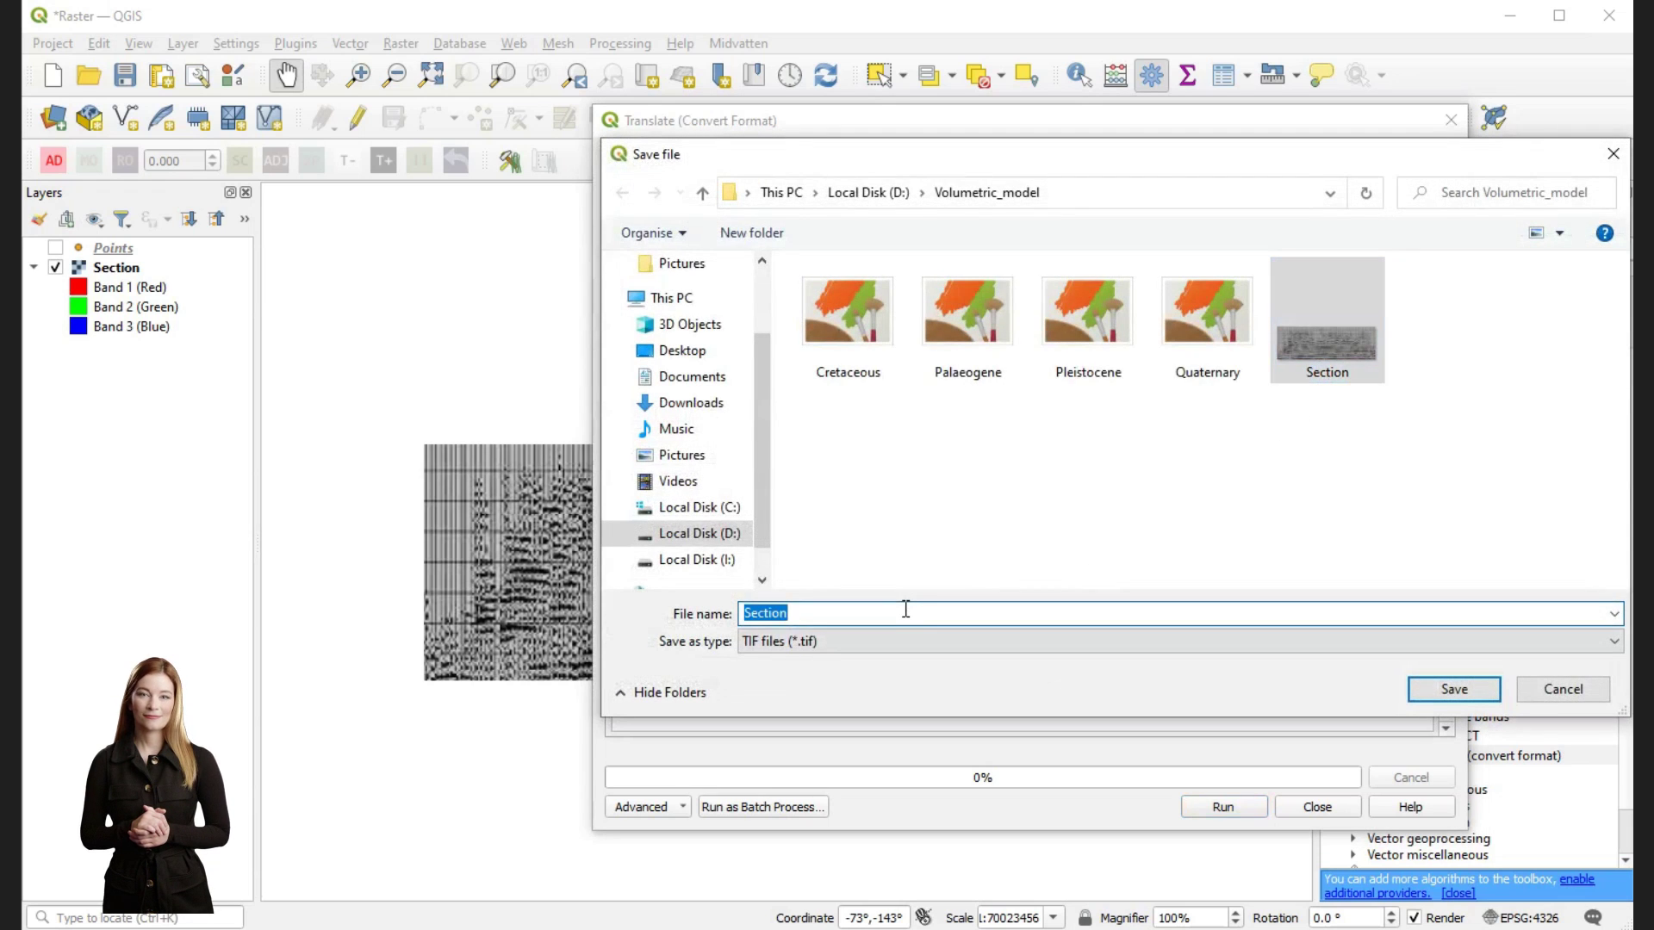
pyautogui.click(906, 609)
pyautogui.write('_cor')
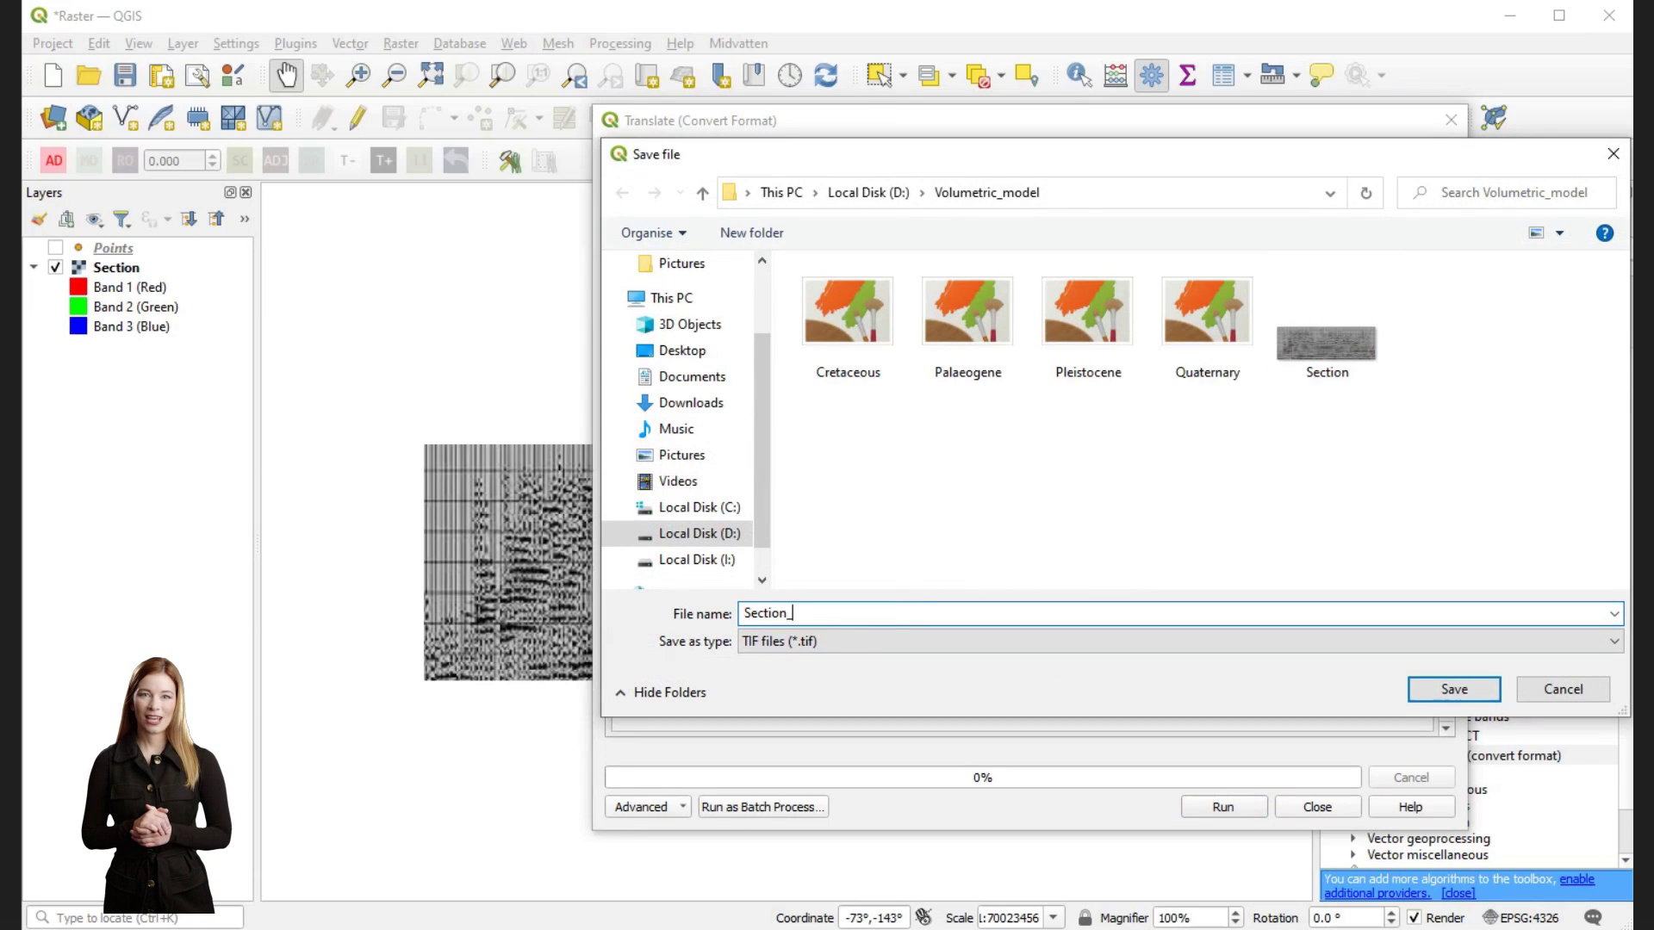
pyautogui.click(1416, 693)
# - Run the translation of the Section raster and close the tool
pyautogui.click(1240, 809)
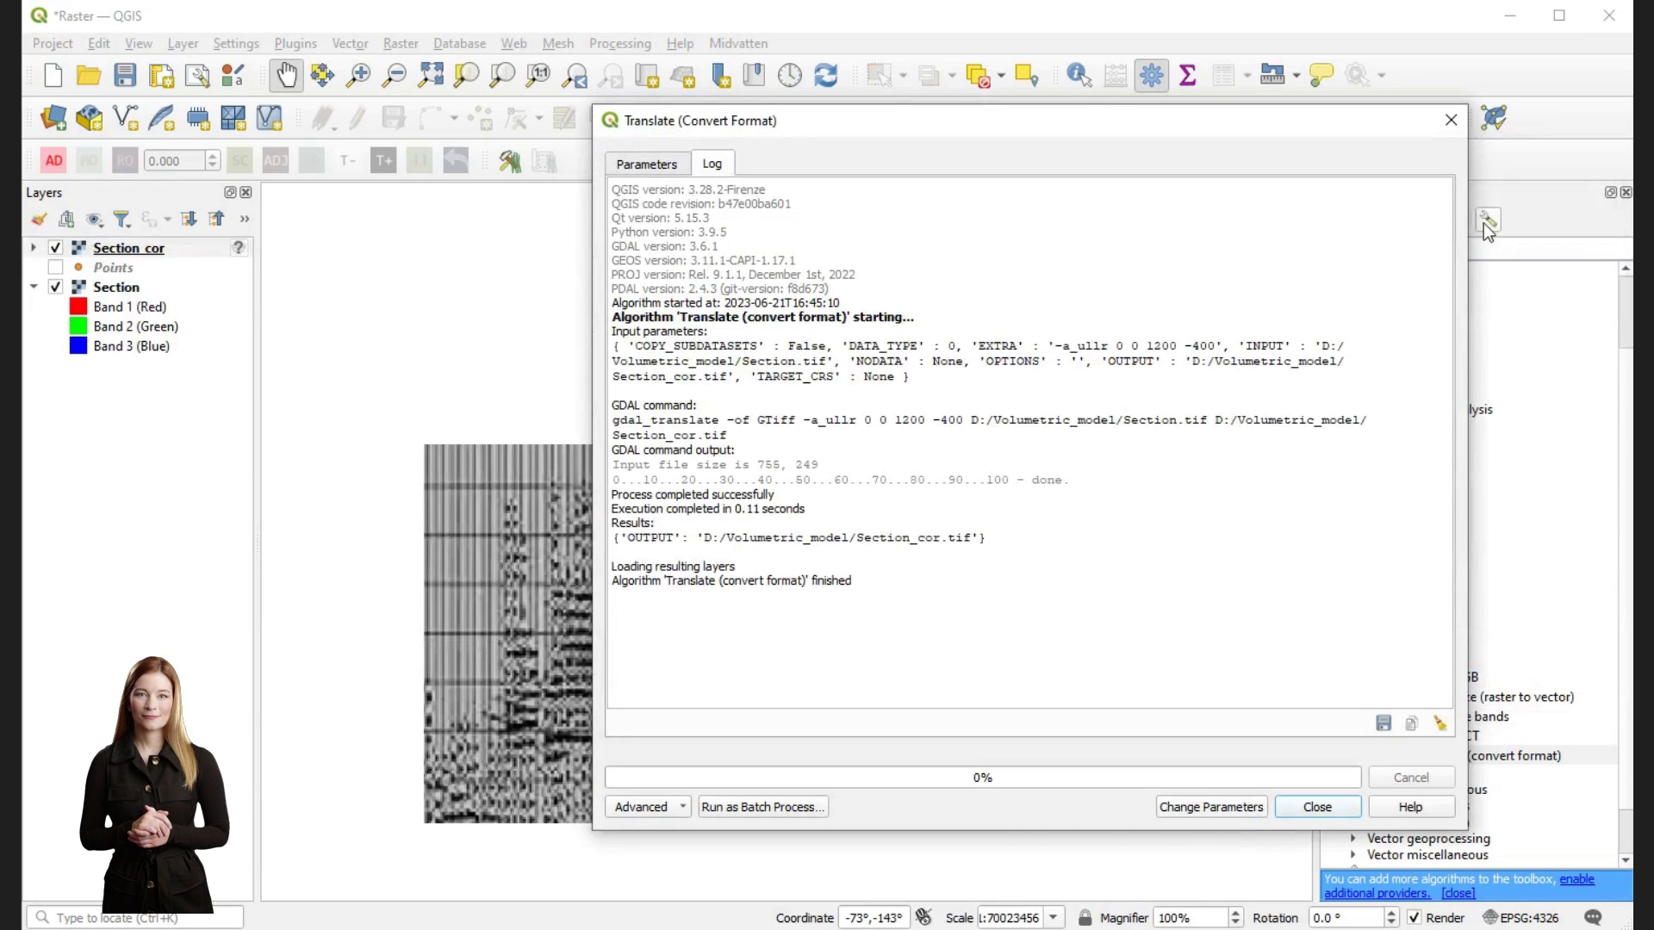
pyautogui.click(1317, 806)
pyautogui.moveTo(958, 652); pyautogui.dragTo(877, 650)
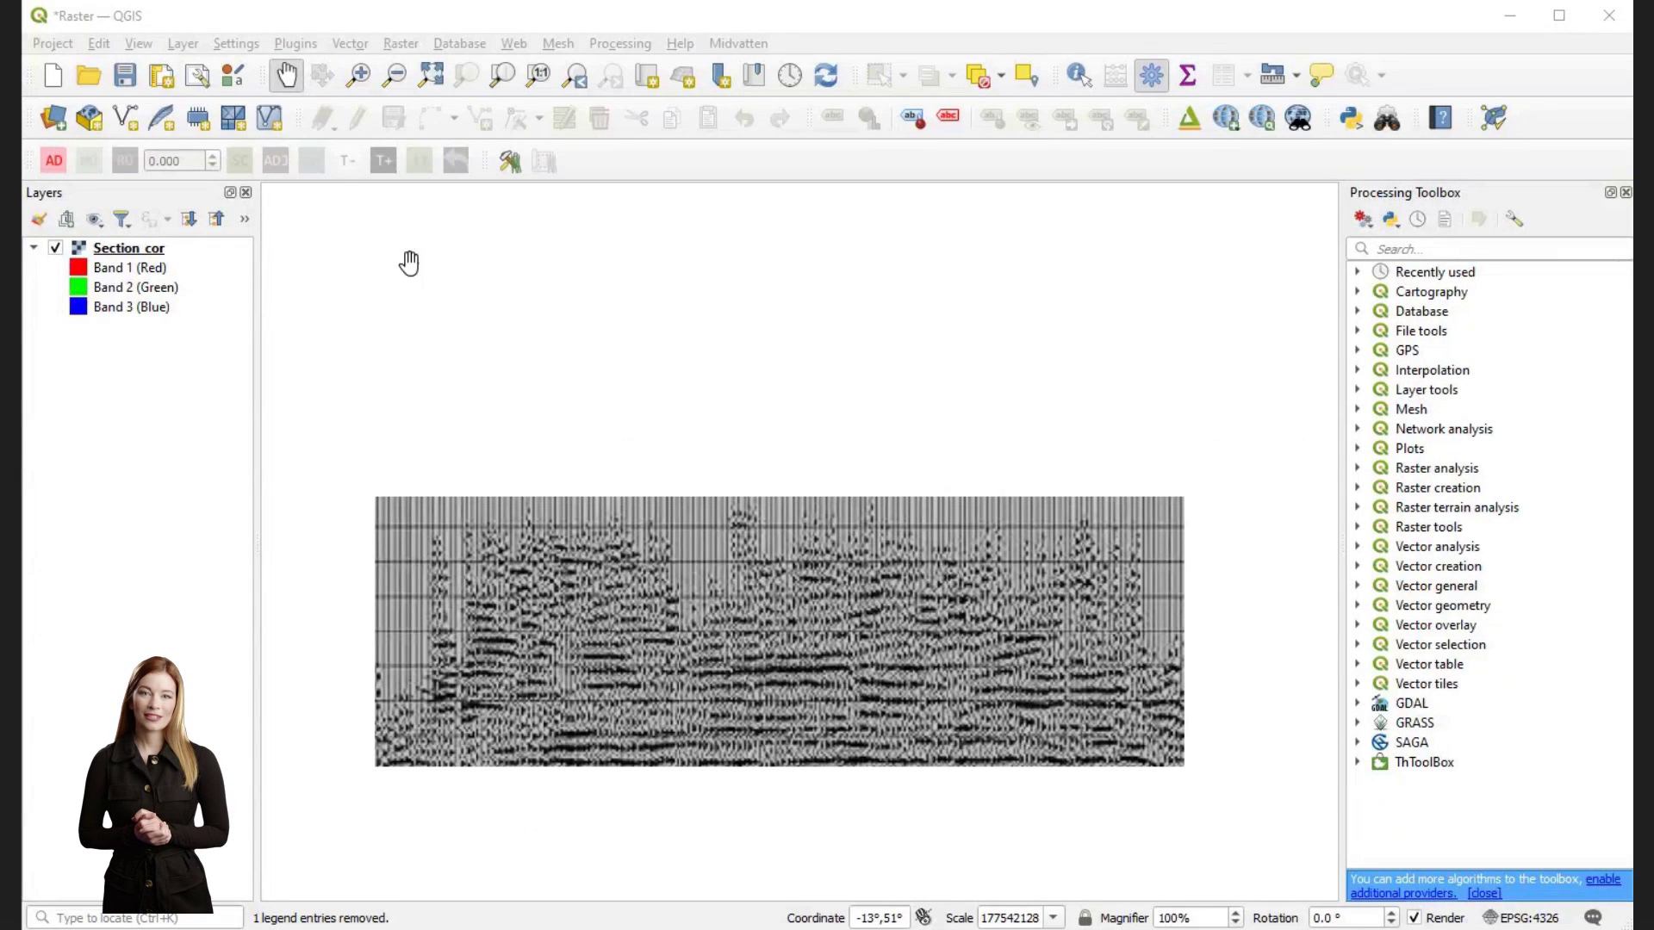
# - Create a new LineString shapefile layer, overwriting the existing Seismic_line.shp in the D:\Volumetric_model folder
pyautogui.click(192, 43)
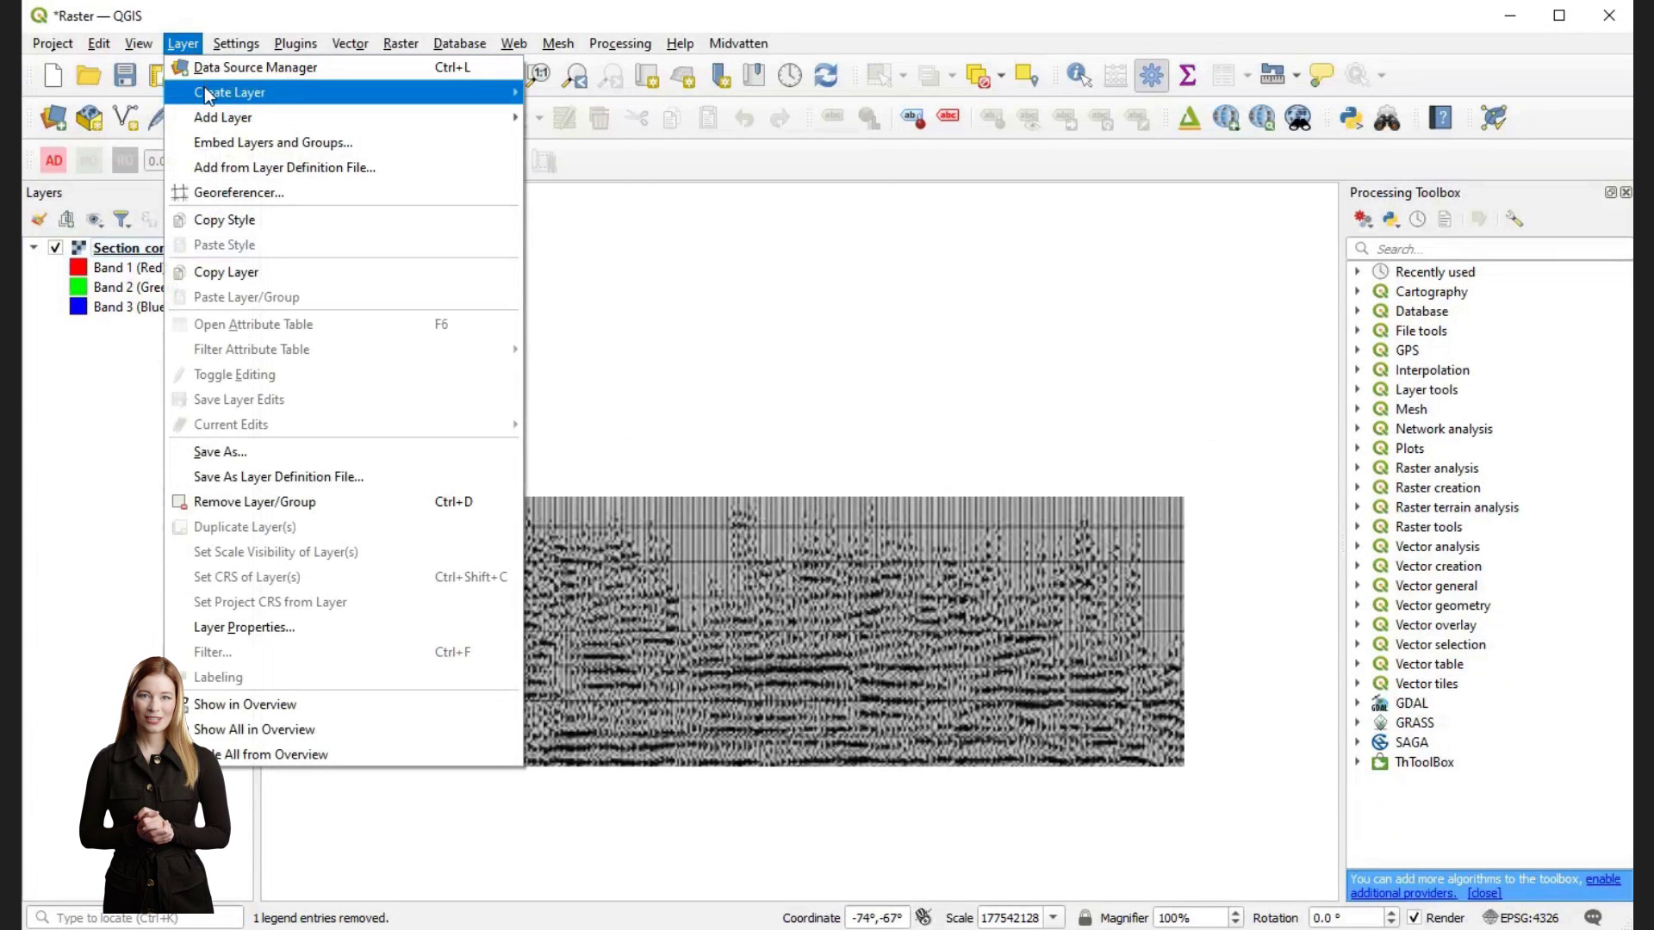
pyautogui.moveTo(209, 91)
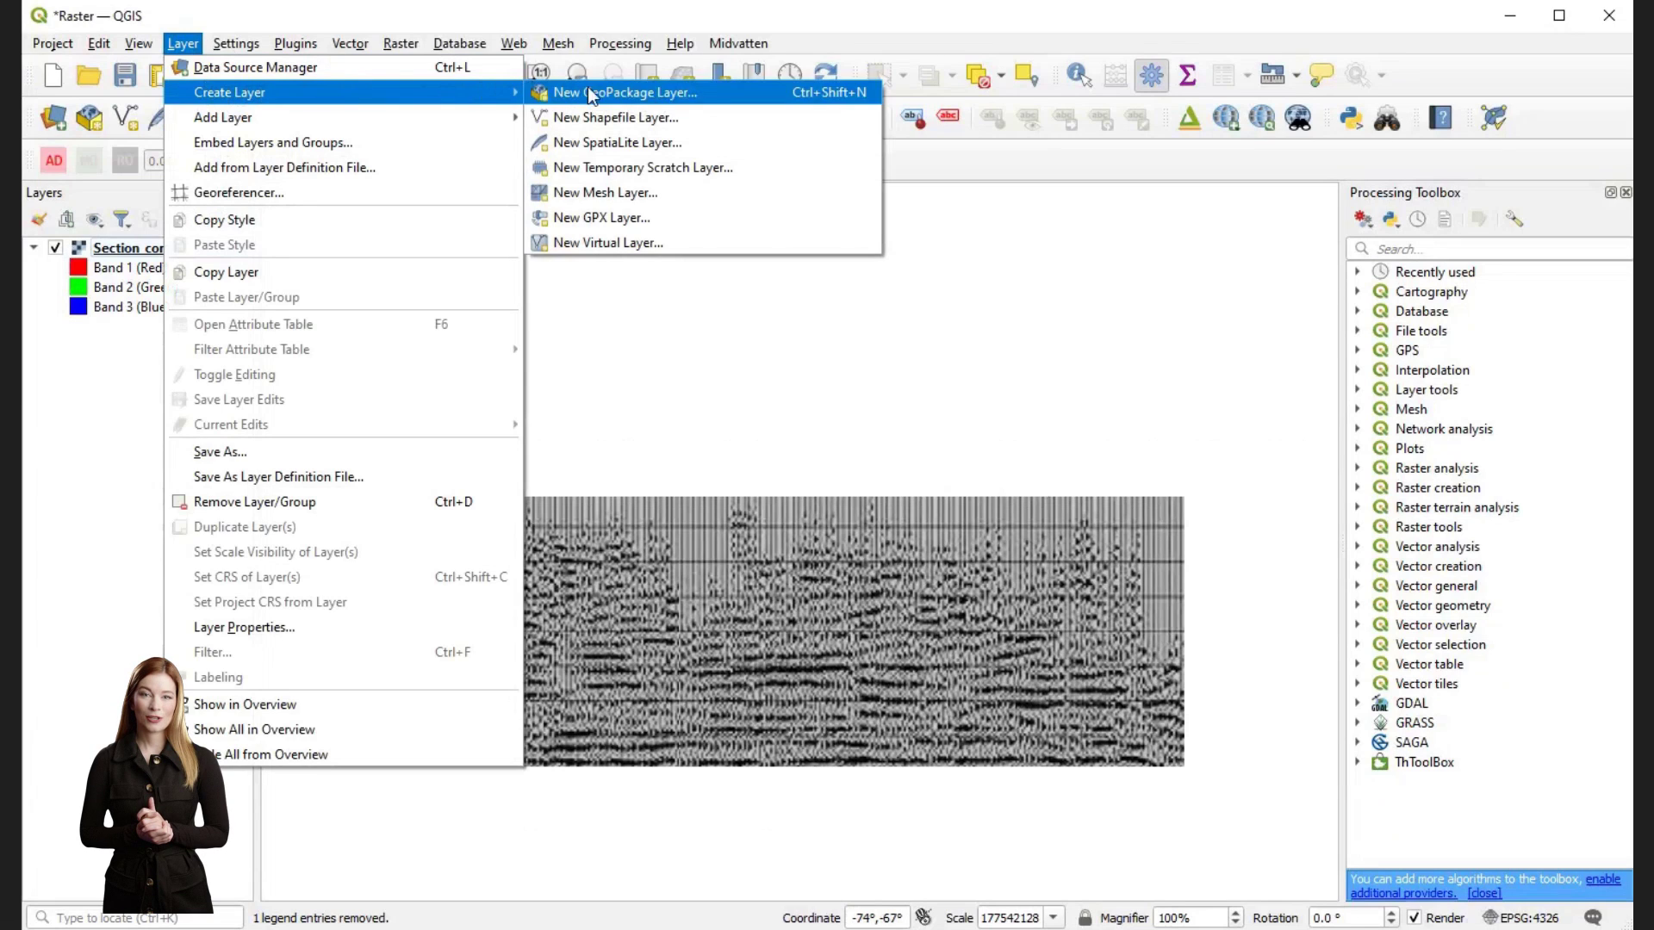
pyautogui.click(612, 120)
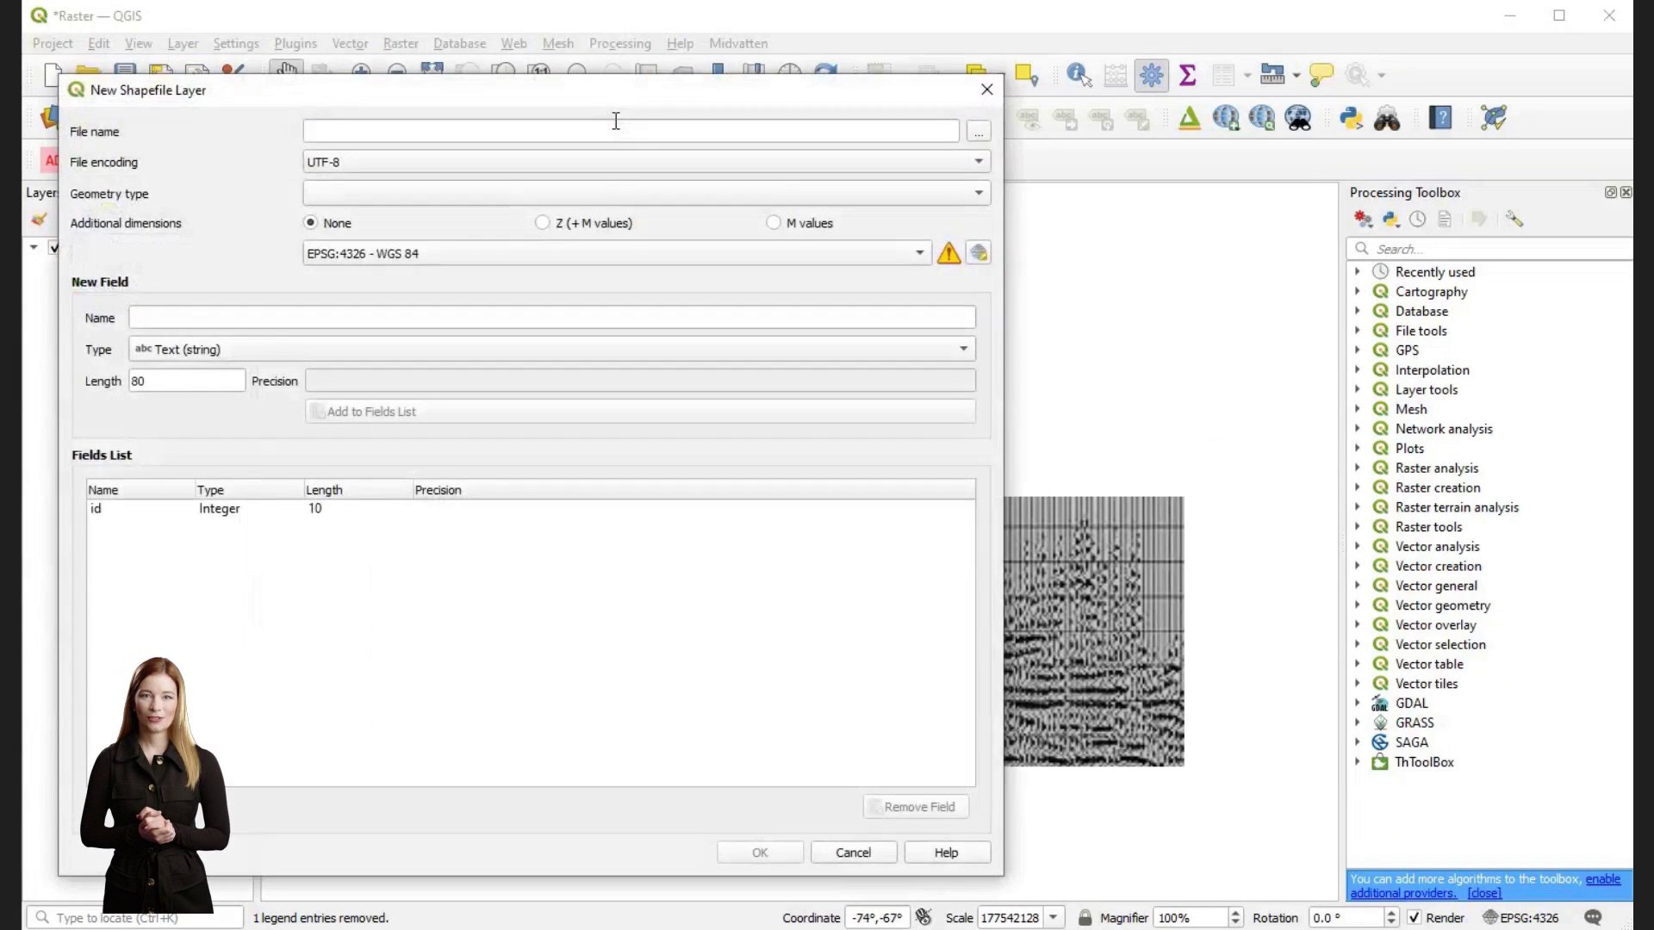
pyautogui.click(985, 135)
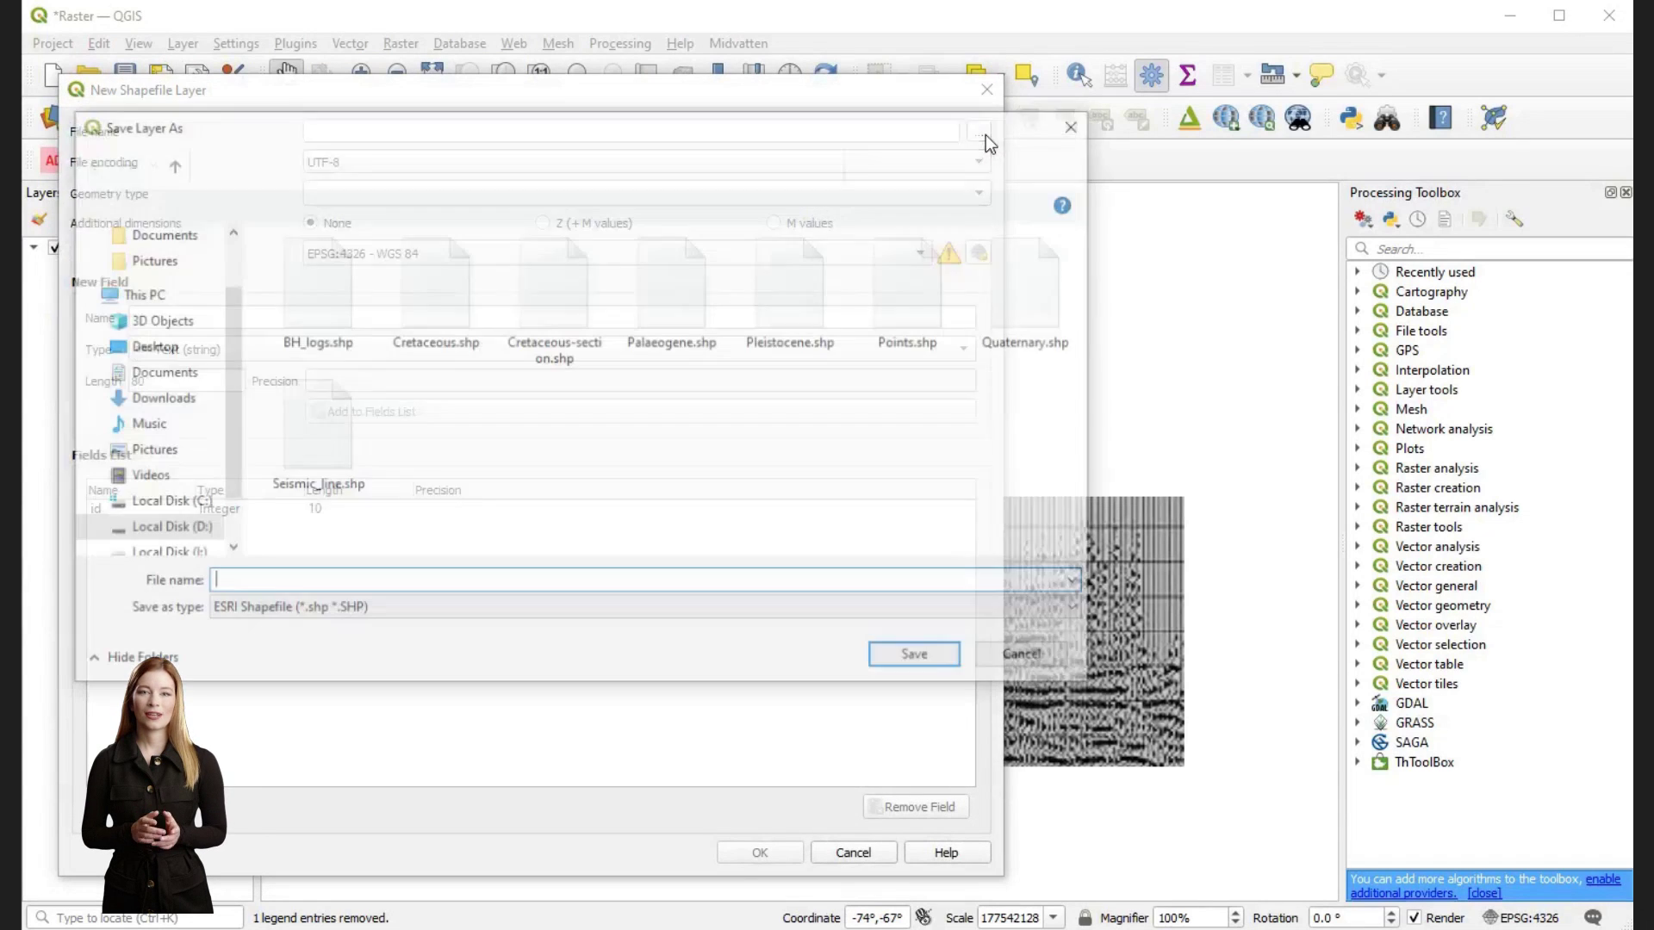
pyautogui.click(333, 470)
pyautogui.doubleClick(332, 470)
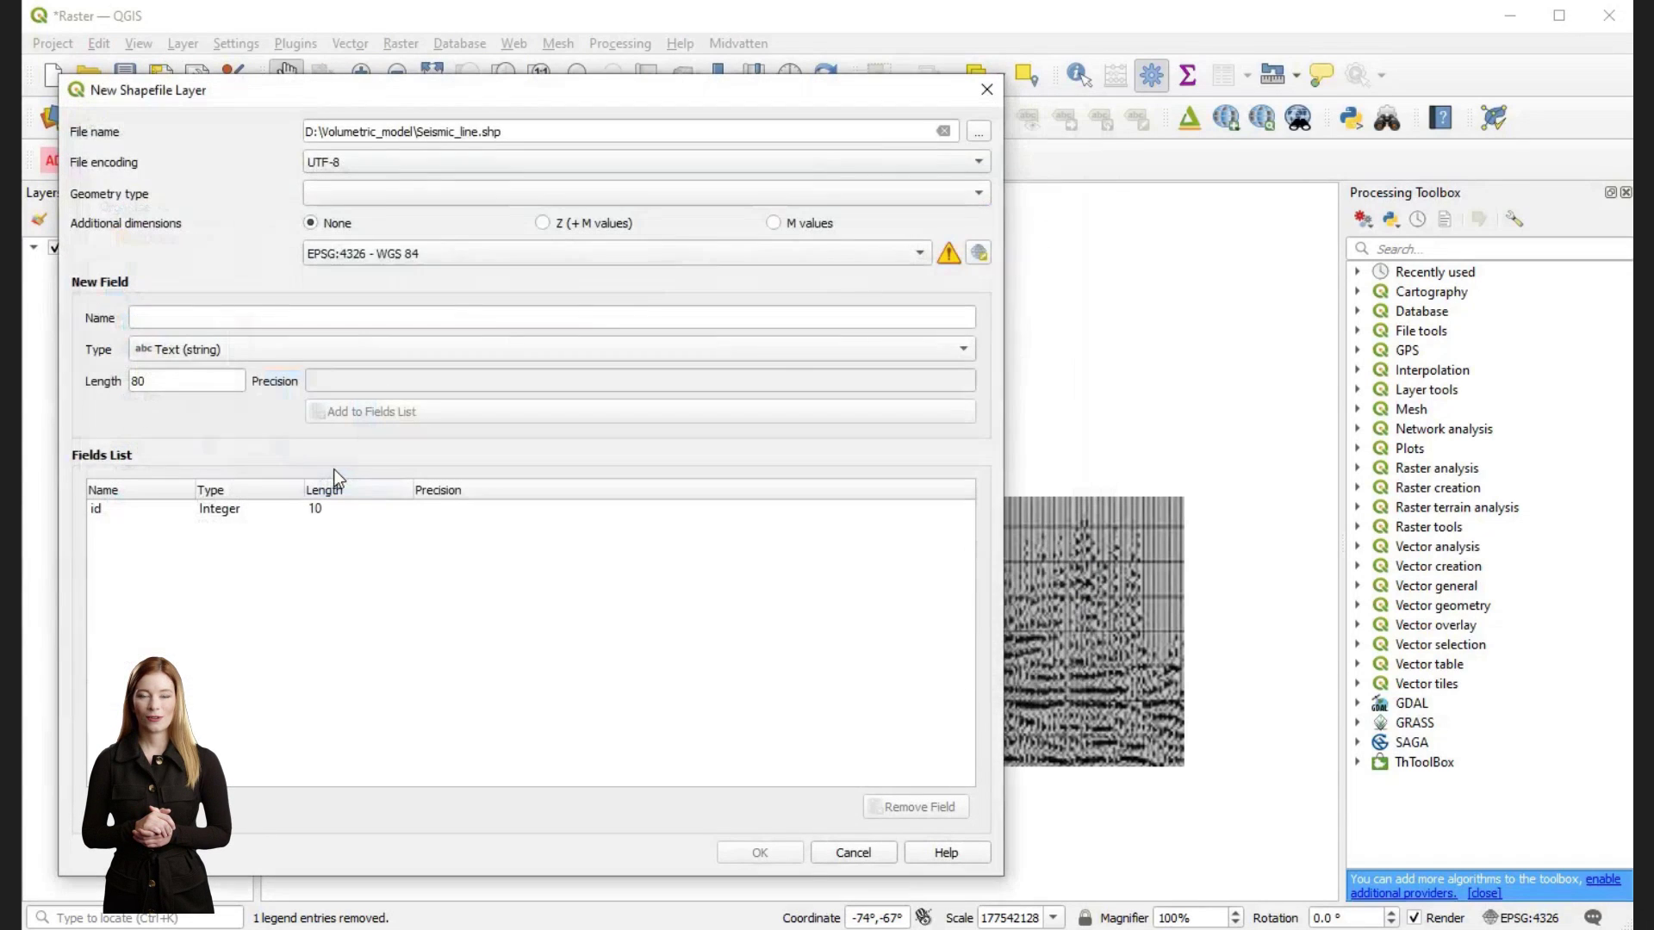
pyautogui.click(433, 201)
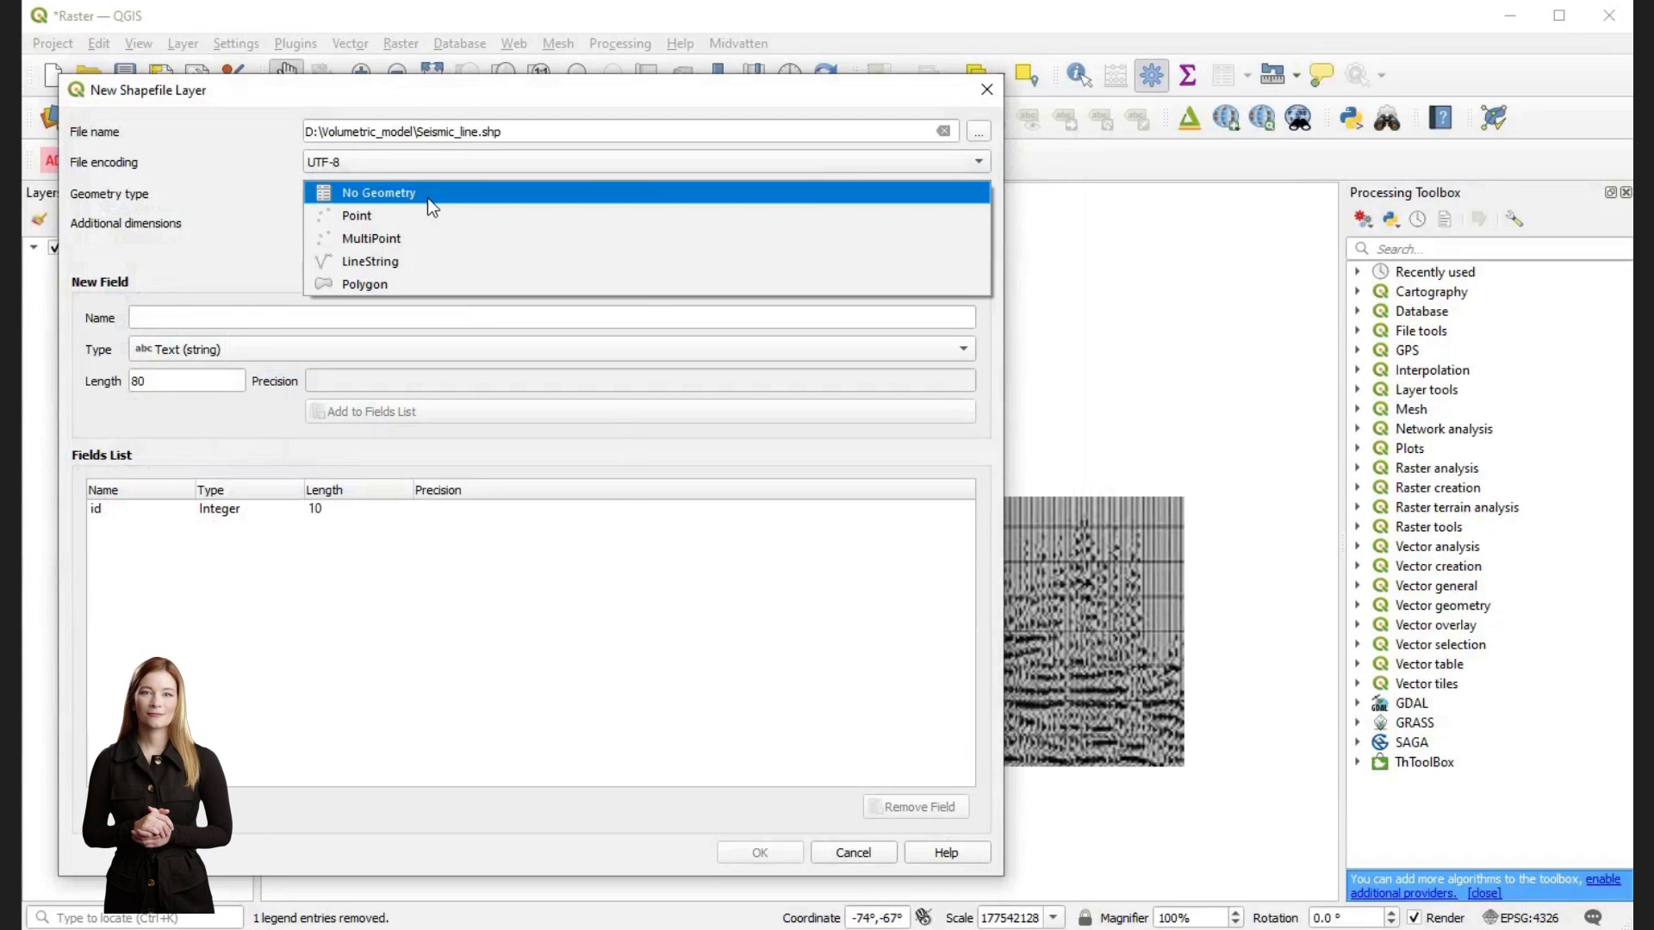
pyautogui.click(405, 265)
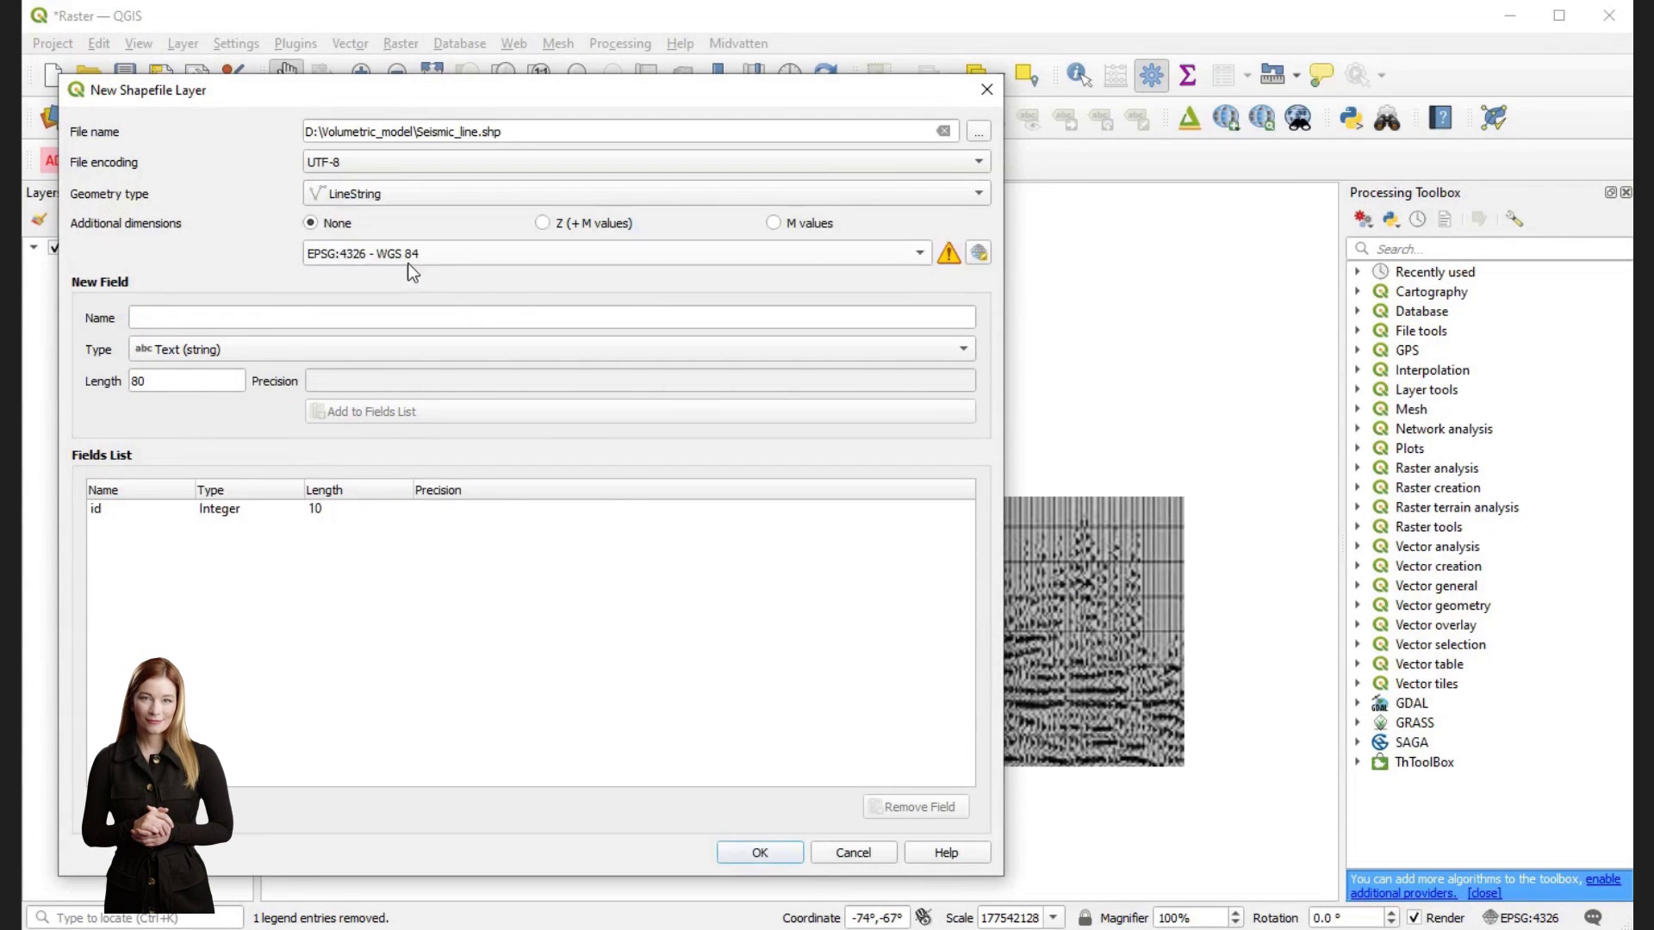
pyautogui.click(783, 853)
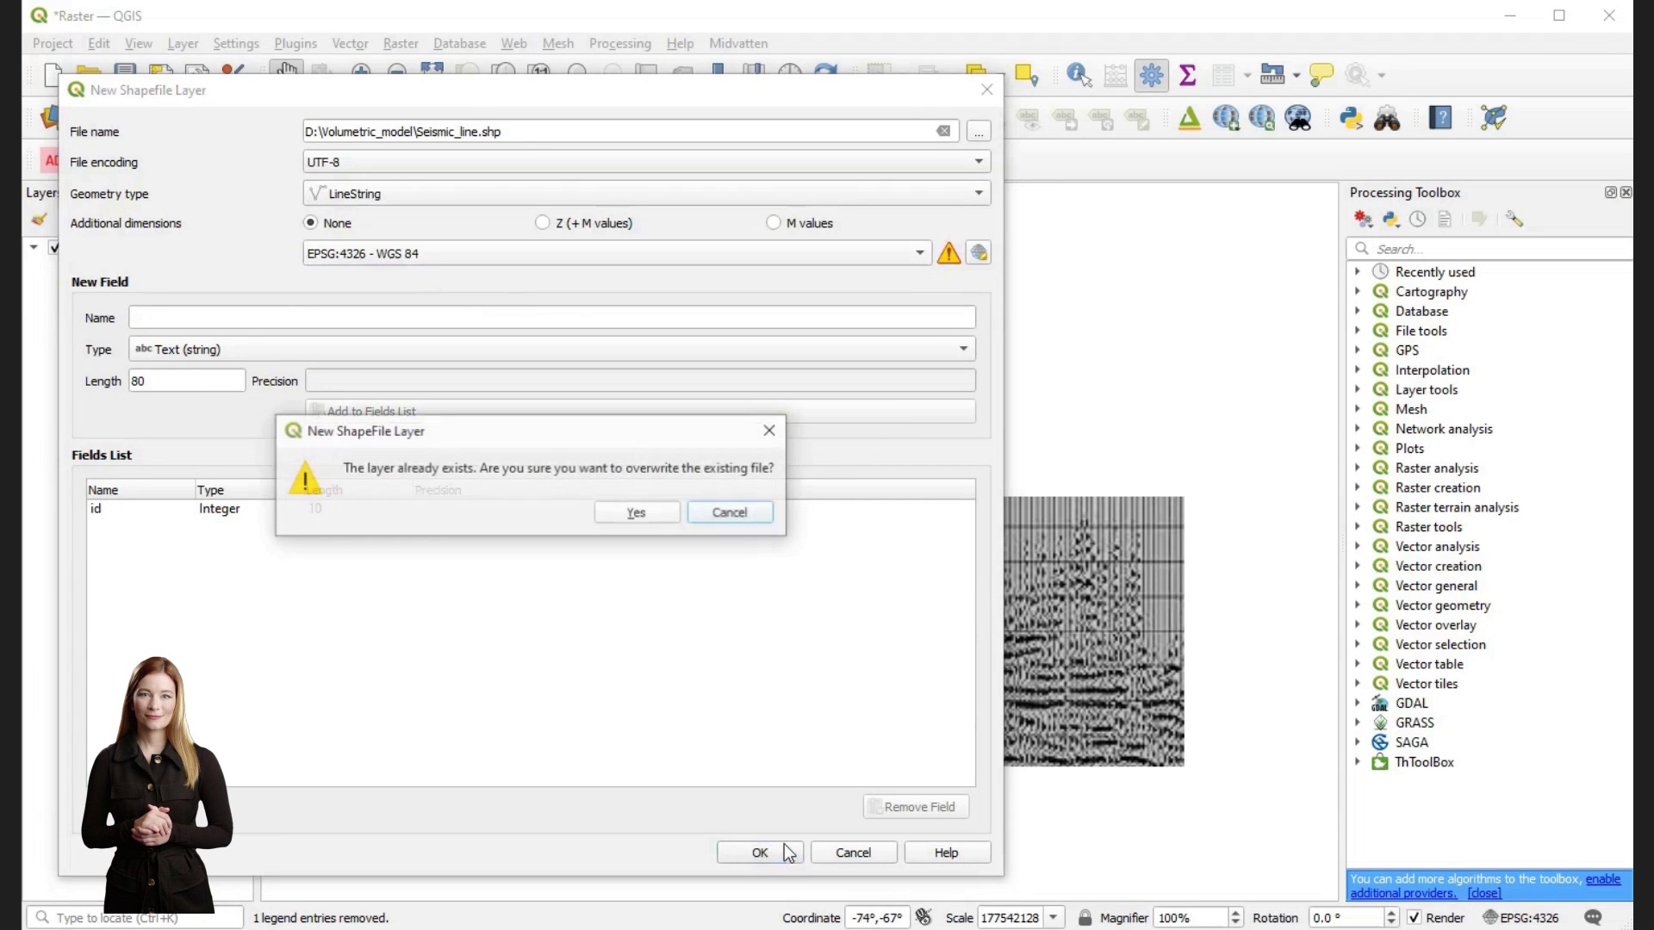
pyautogui.click(665, 512)
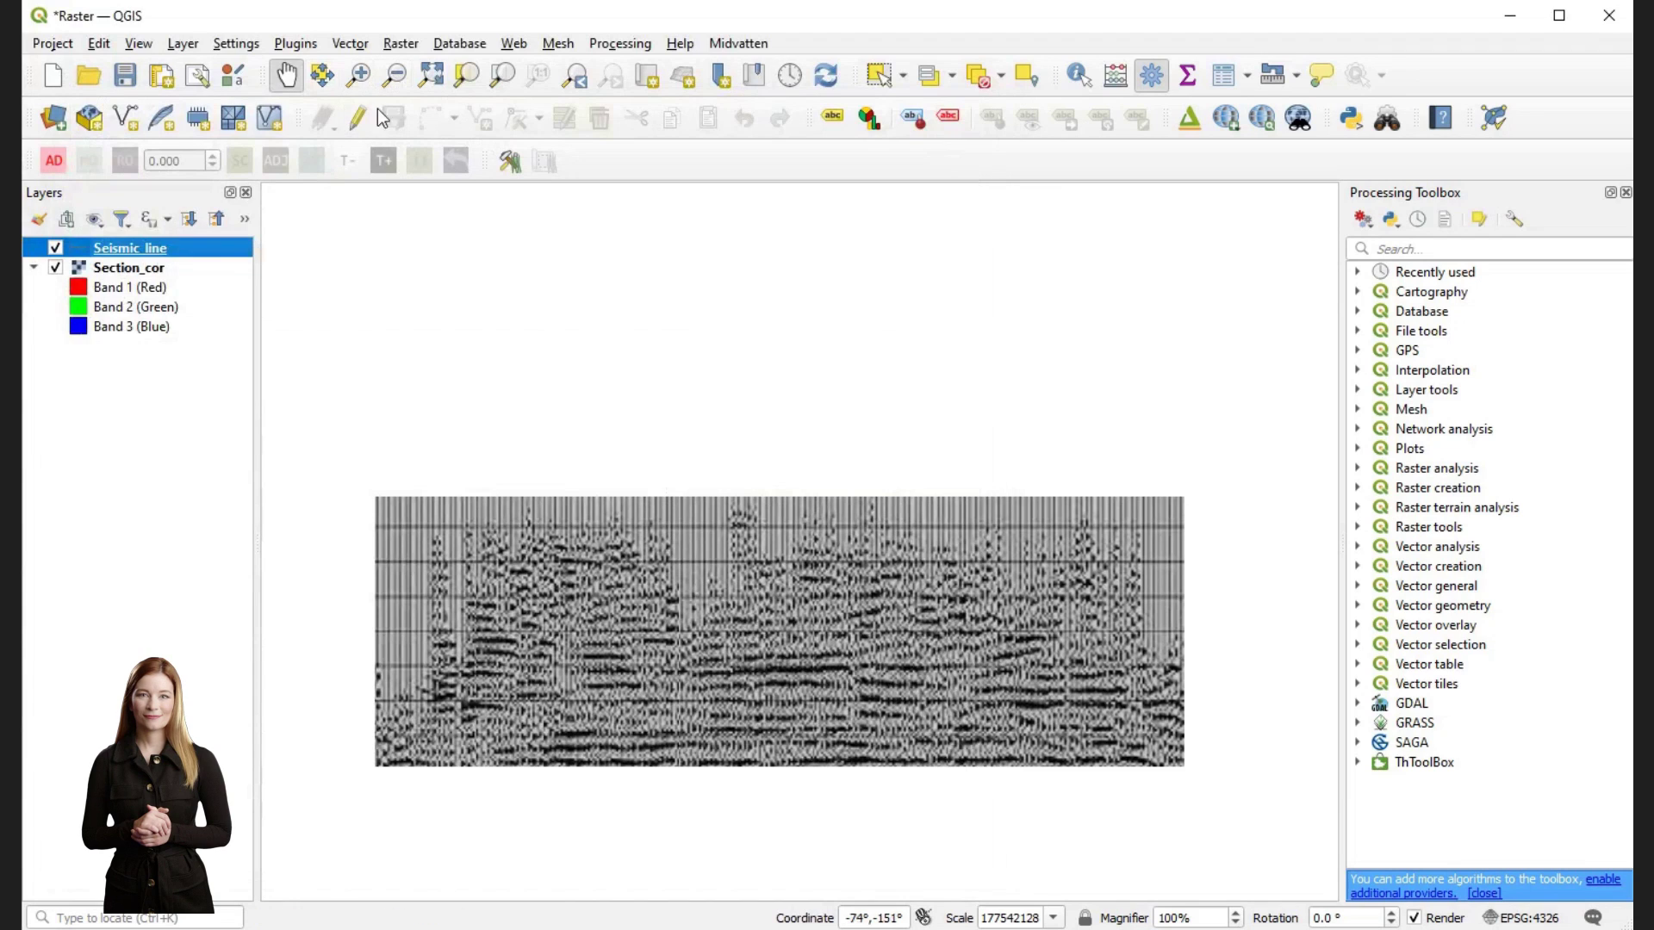
# - Make the Seismic_line layer editable and digitize a straight line along the section's top edge, from its left corner to its right corner
pyautogui.rightClick(180, 255)
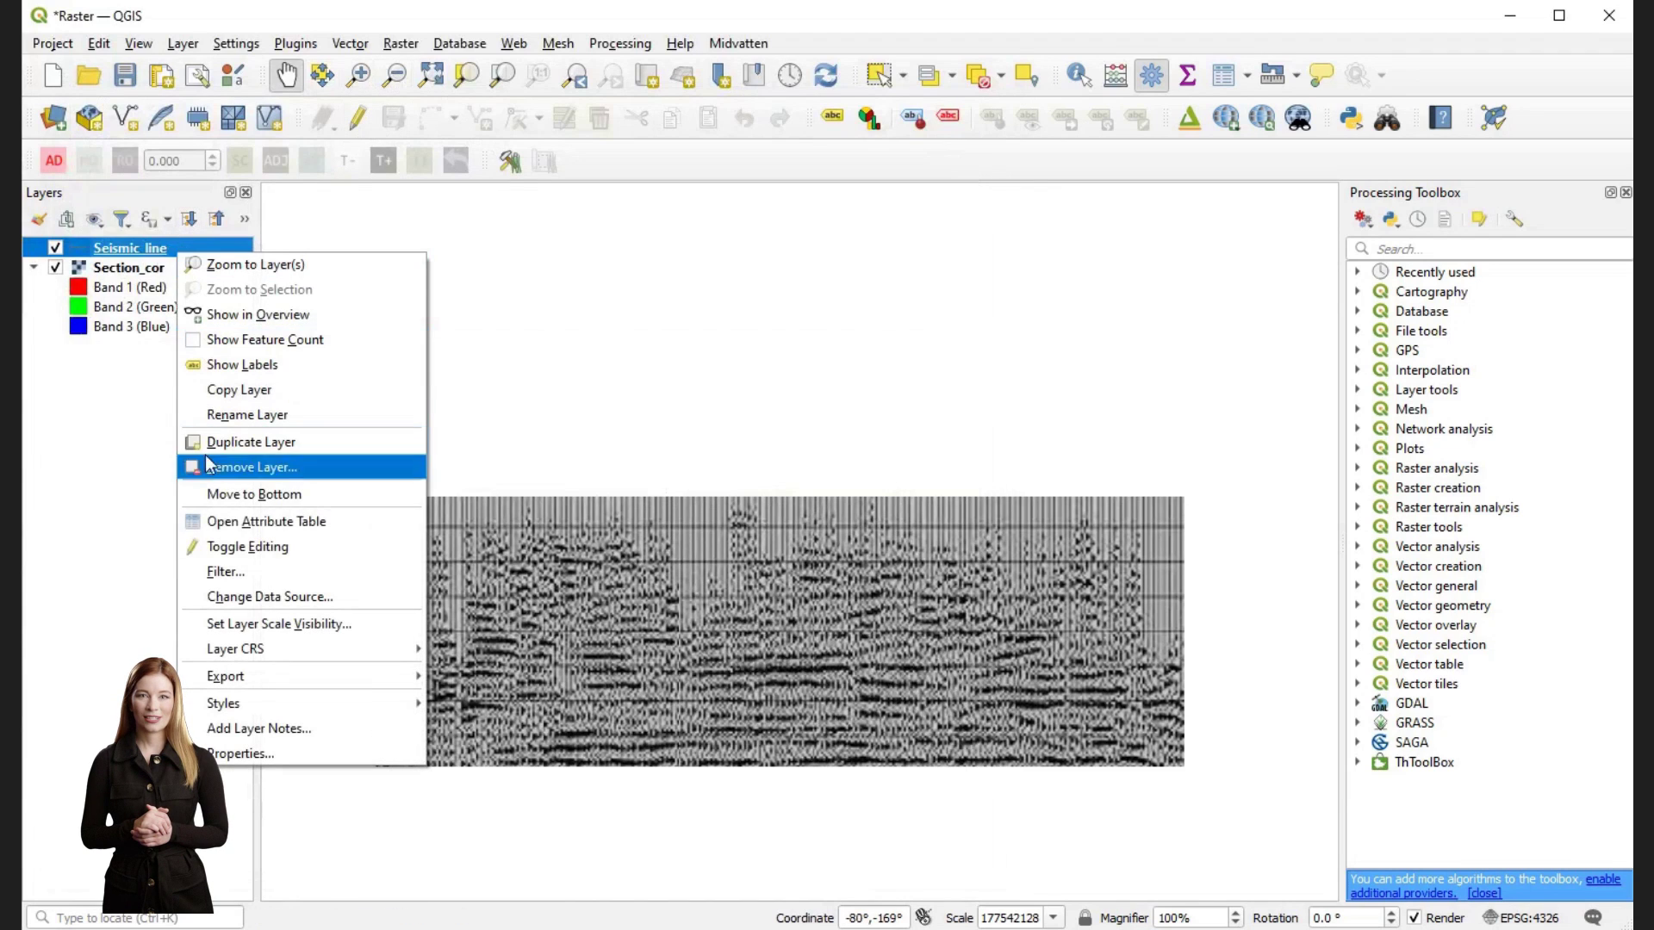
pyautogui.click(234, 546)
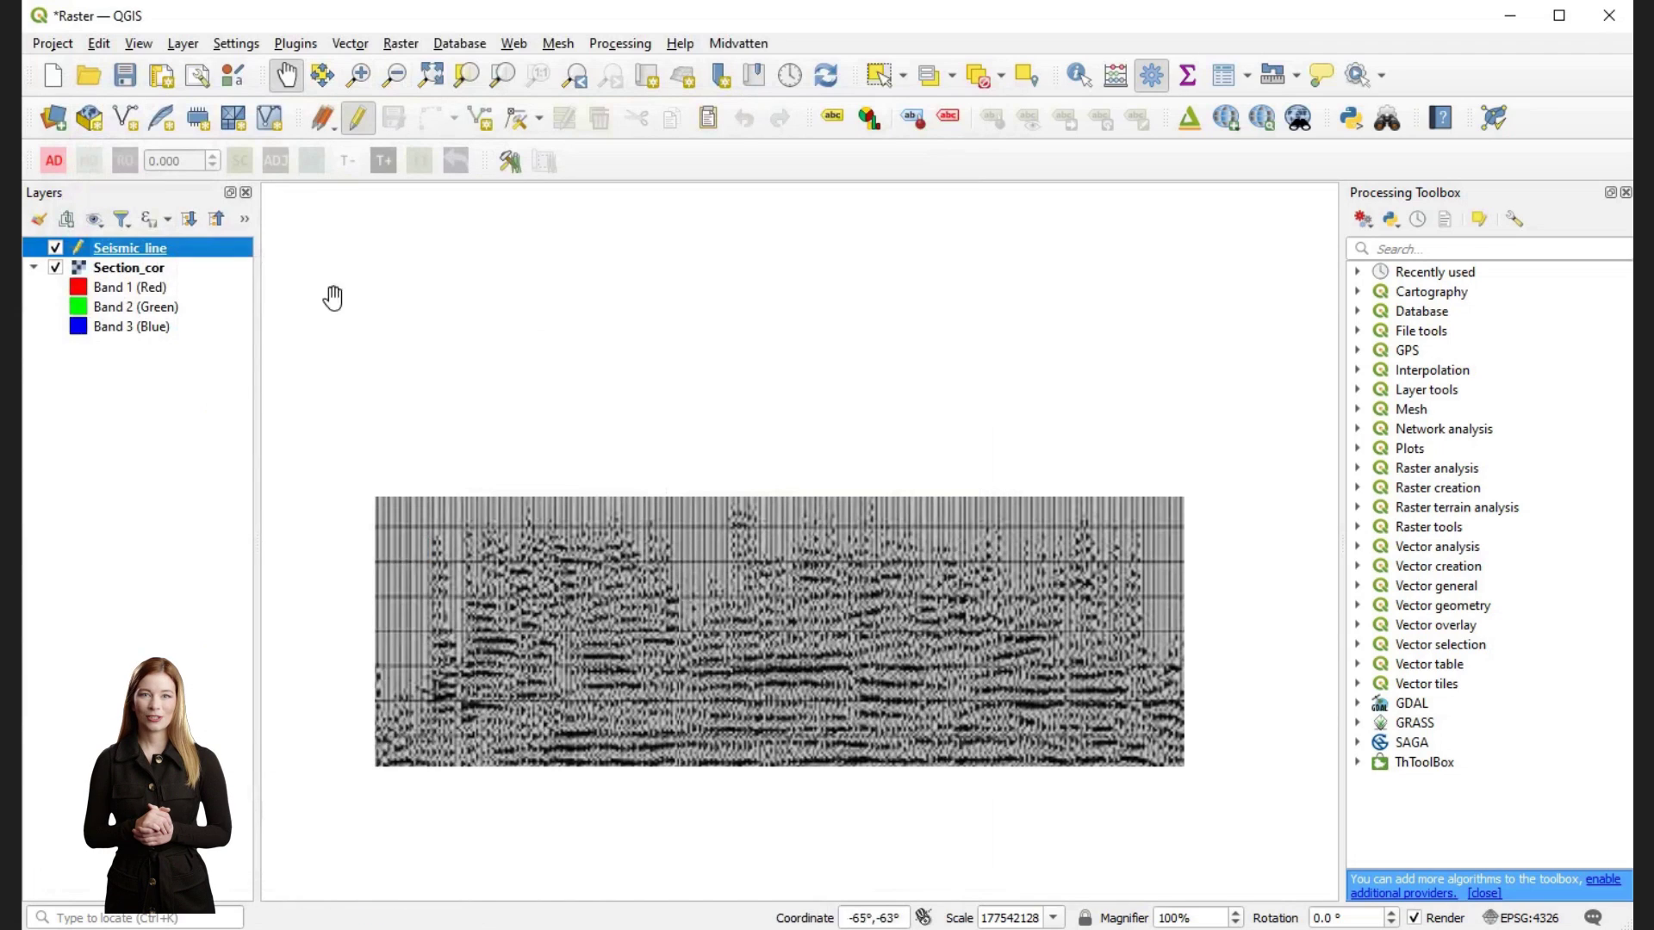
pyautogui.click(480, 117)
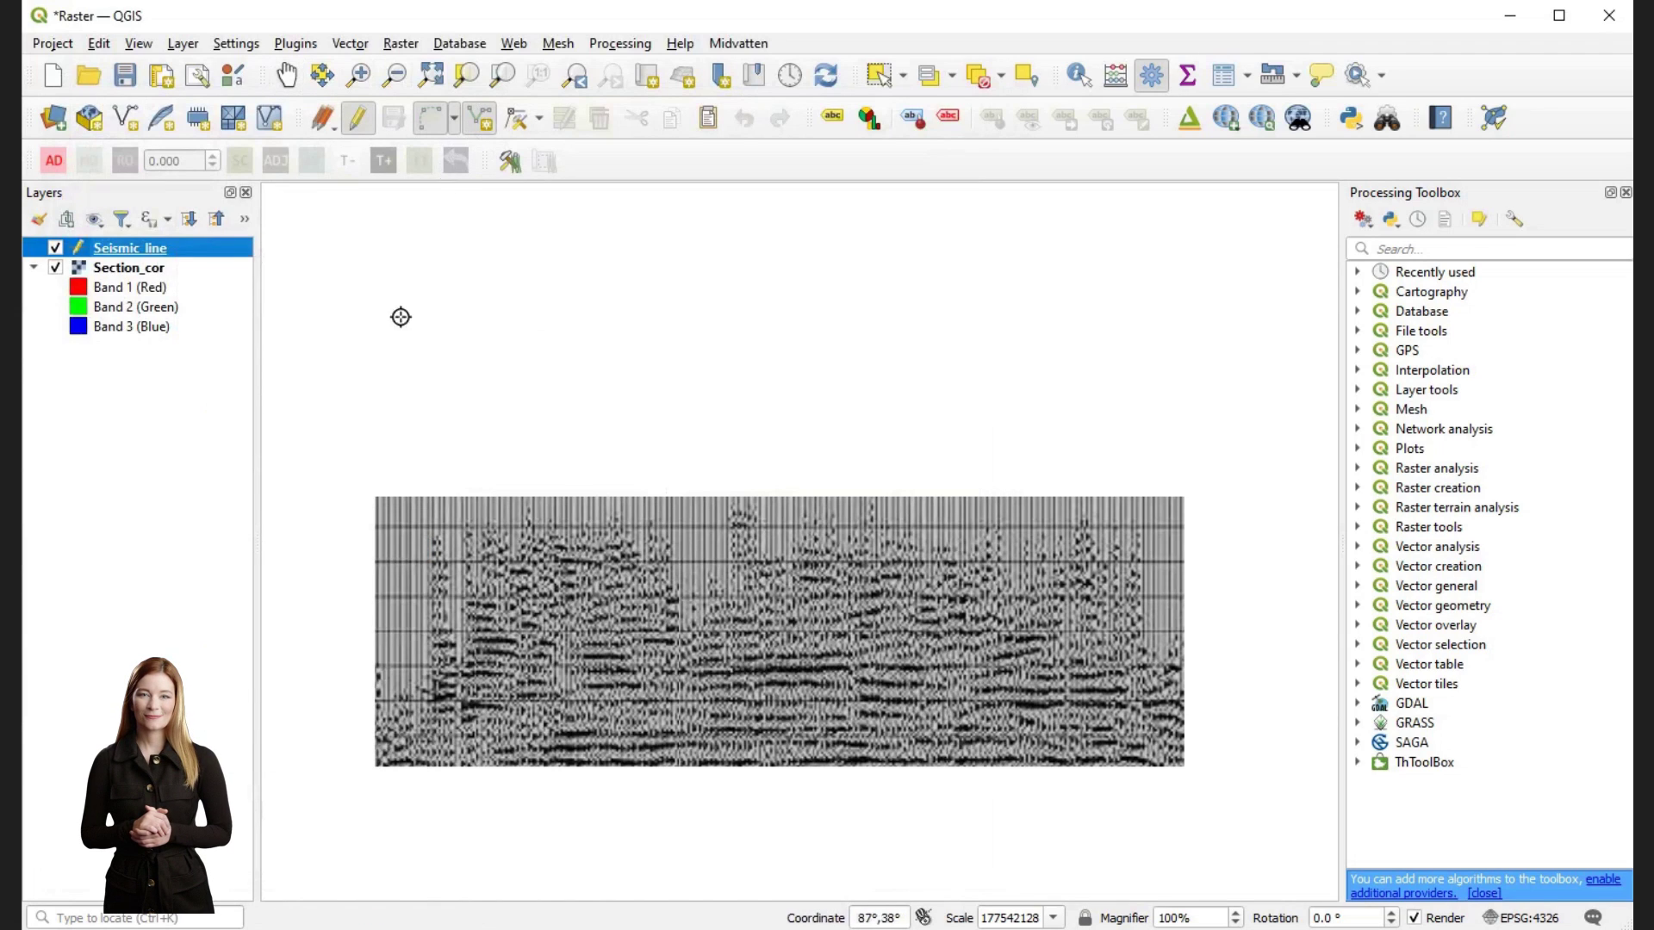
pyautogui.click(376, 499)
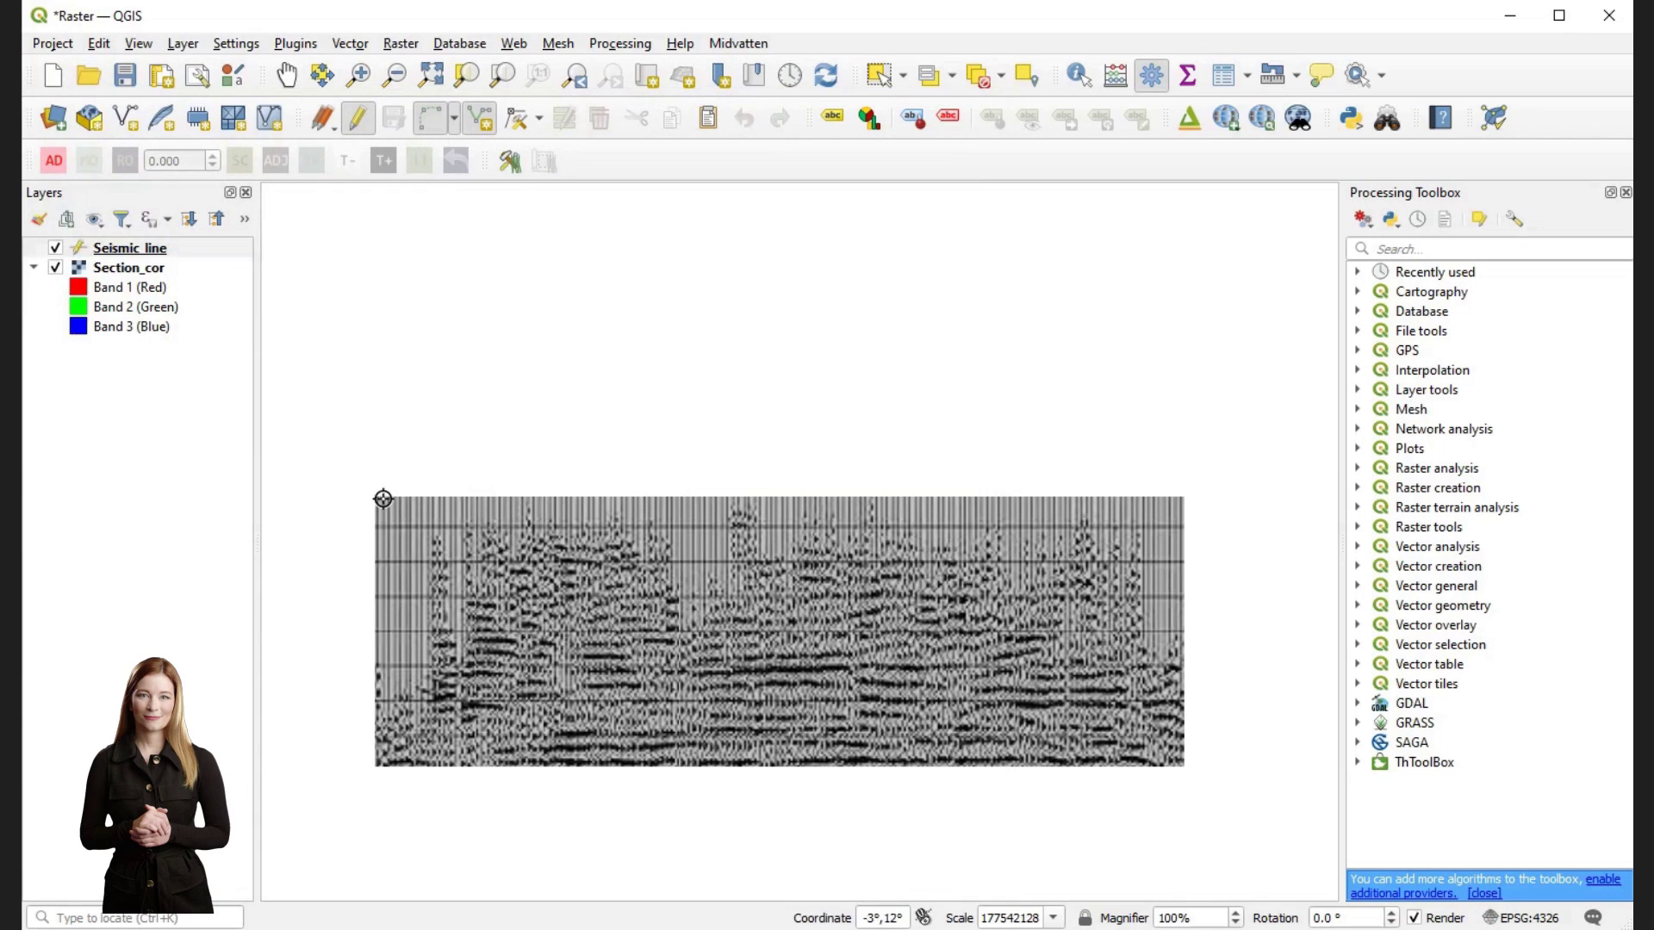
pyautogui.rightClick(1185, 501)
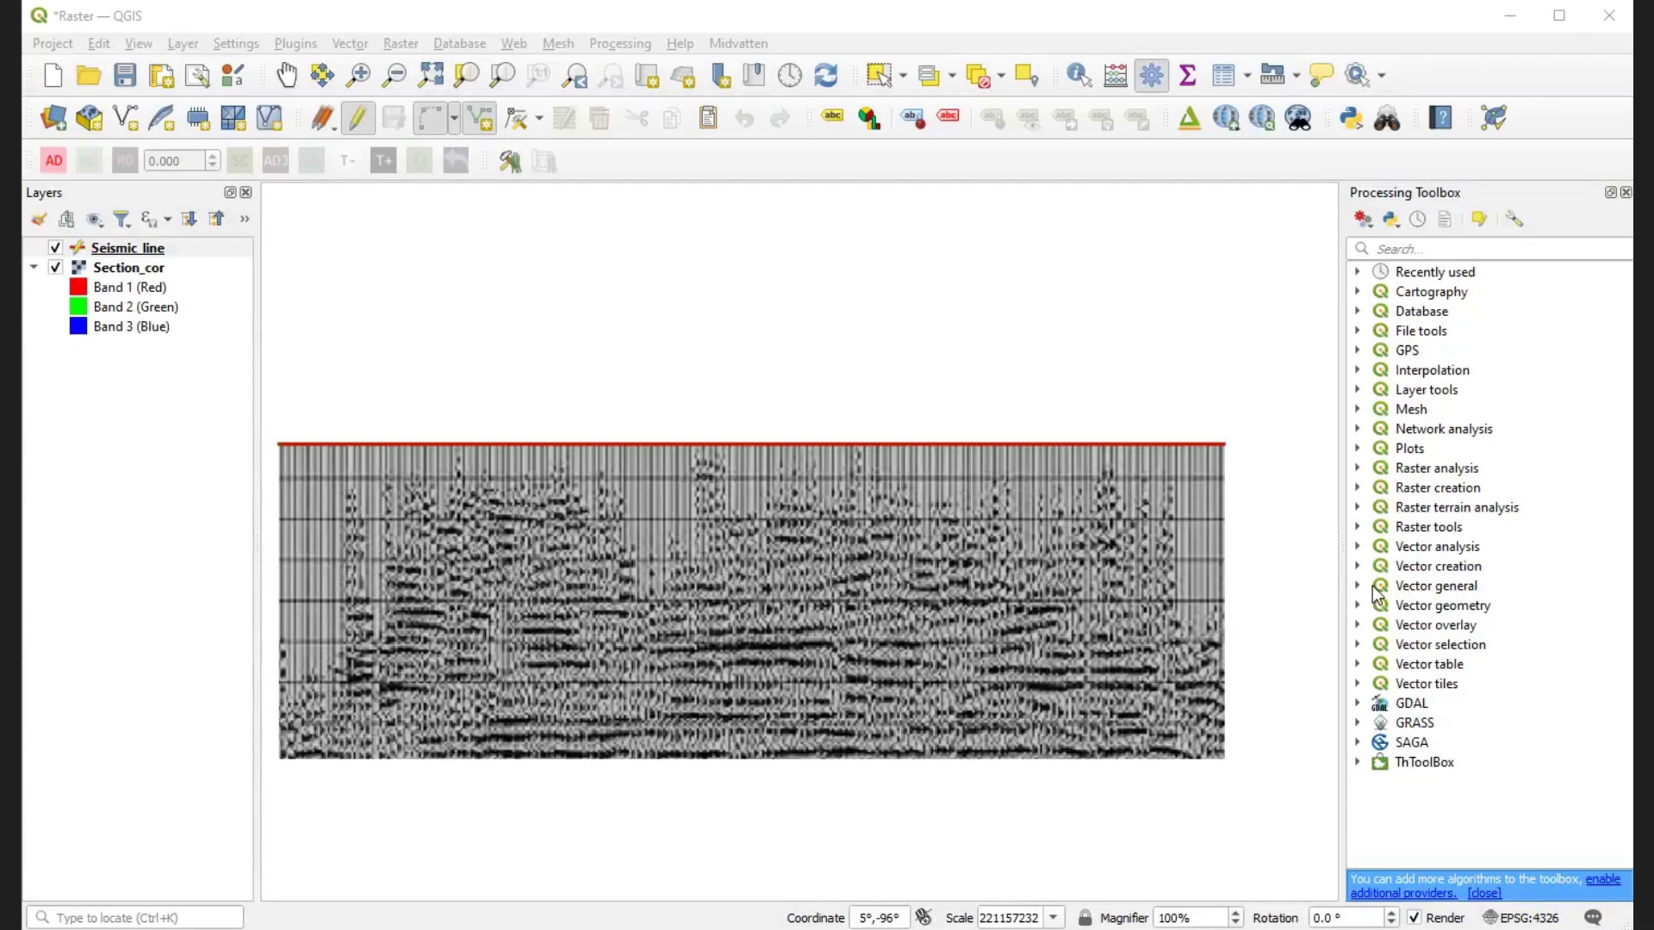
# - Start the Points along geometry tool on the Seismic_line layer and set the distance to 120
pyautogui.click(1359, 604)
pyautogui.scroll(-12, 1464, 672)
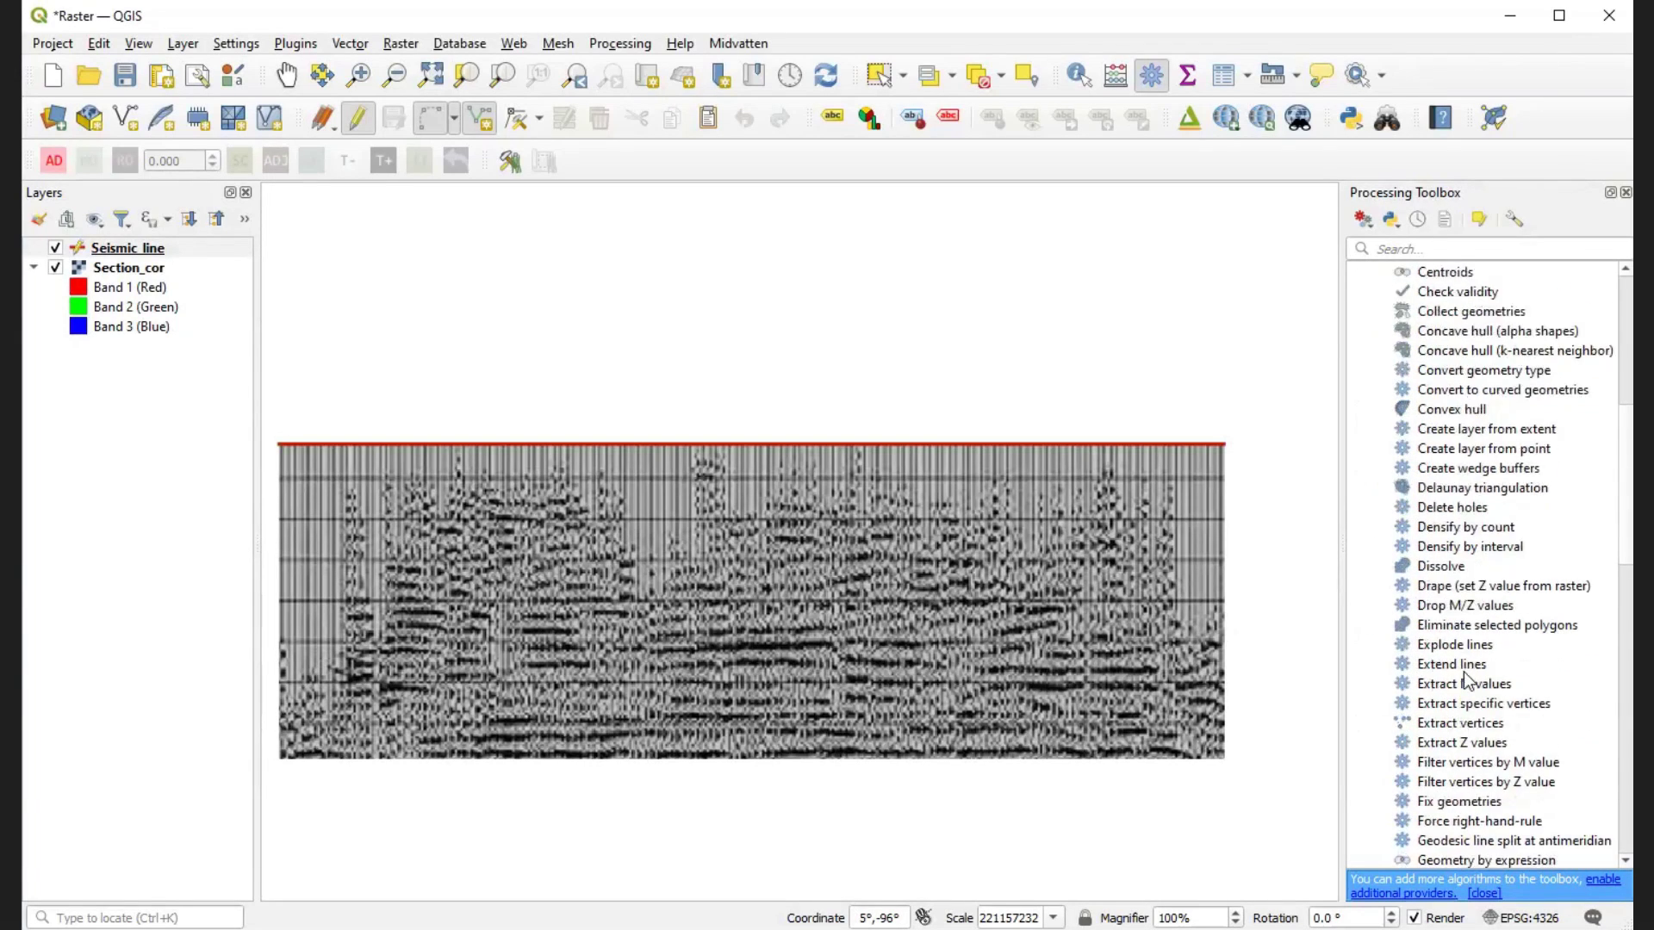
pyautogui.scroll(-3, 1453, 691)
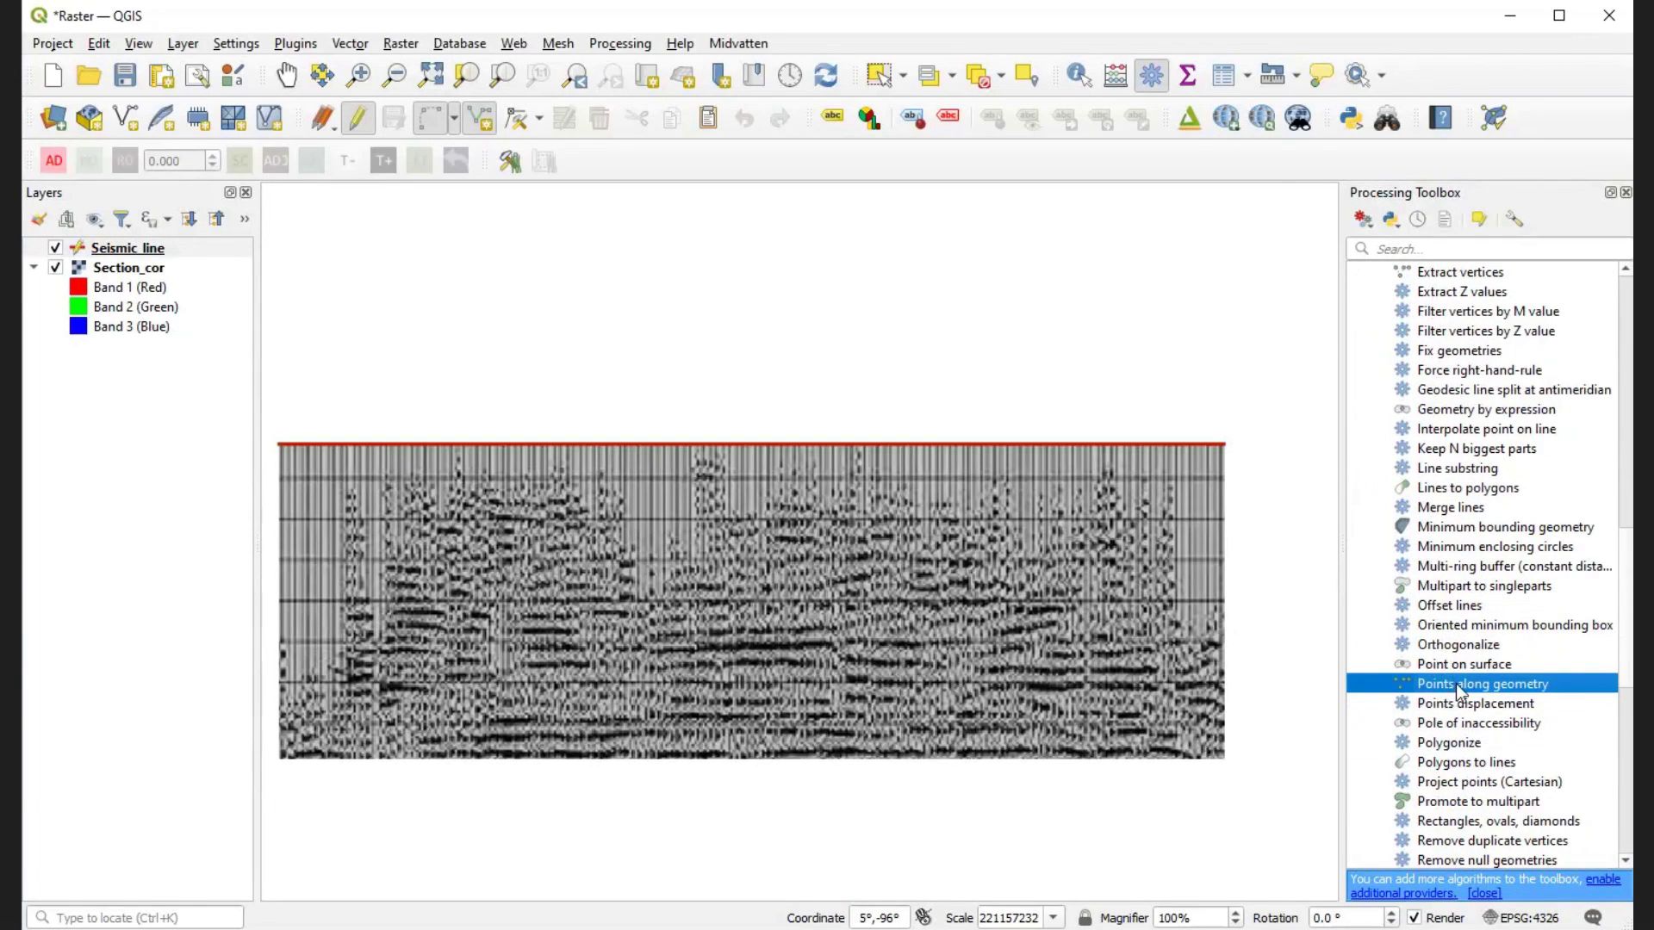
pyautogui.doubleClick(1456, 684)
pyautogui.moveTo(435, 296); pyautogui.dragTo(584, 305)
pyautogui.write('120')
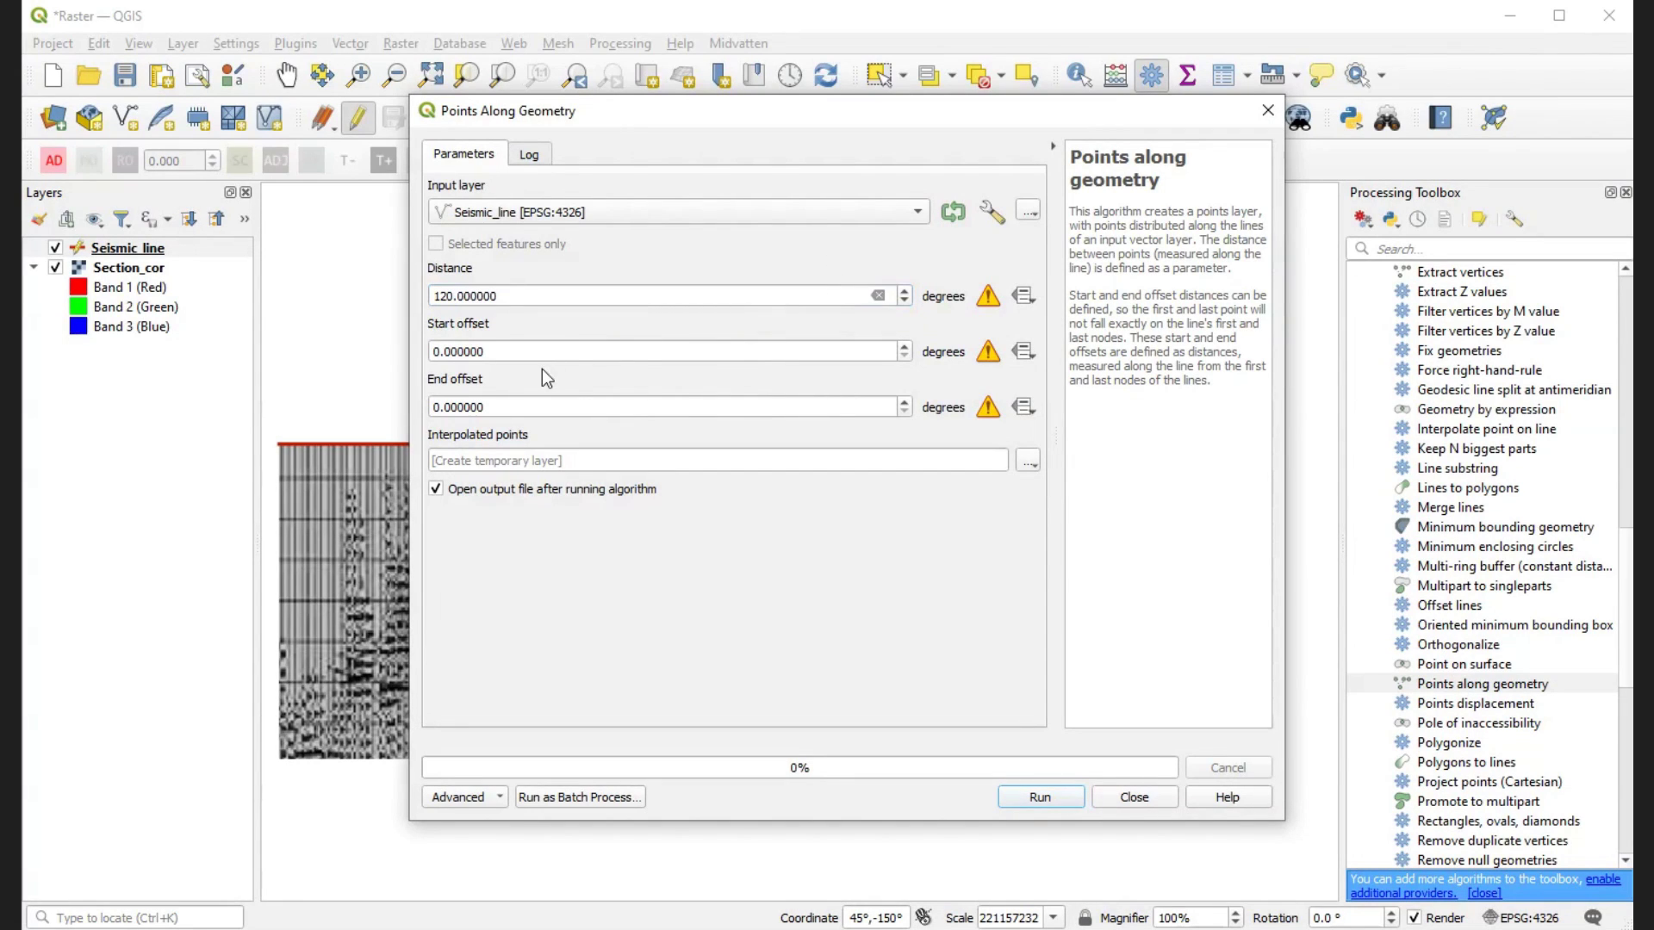
# - Set the interpolated points output to a SHP file named Points in the D:\Volumetric_model folder, and run the tool
pyautogui.click(1028, 460)
pyautogui.click(1073, 513)
pyautogui.click(637, 631)
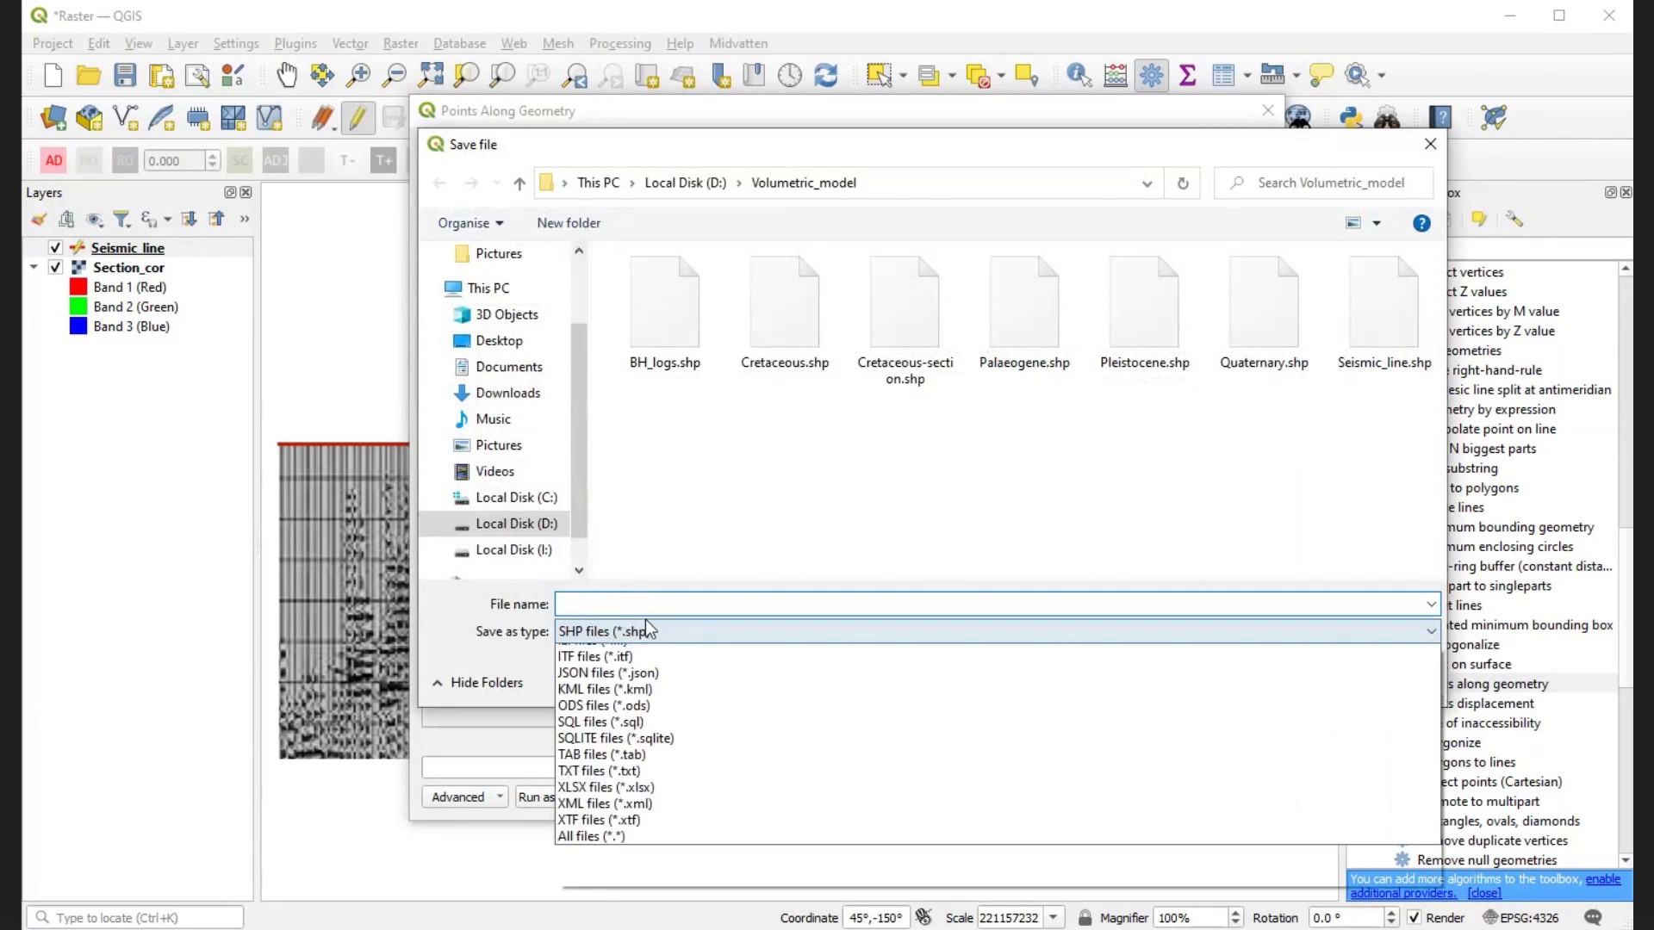
pyautogui.click(646, 603)
pyautogui.click(650, 606)
pyautogui.write('Points')
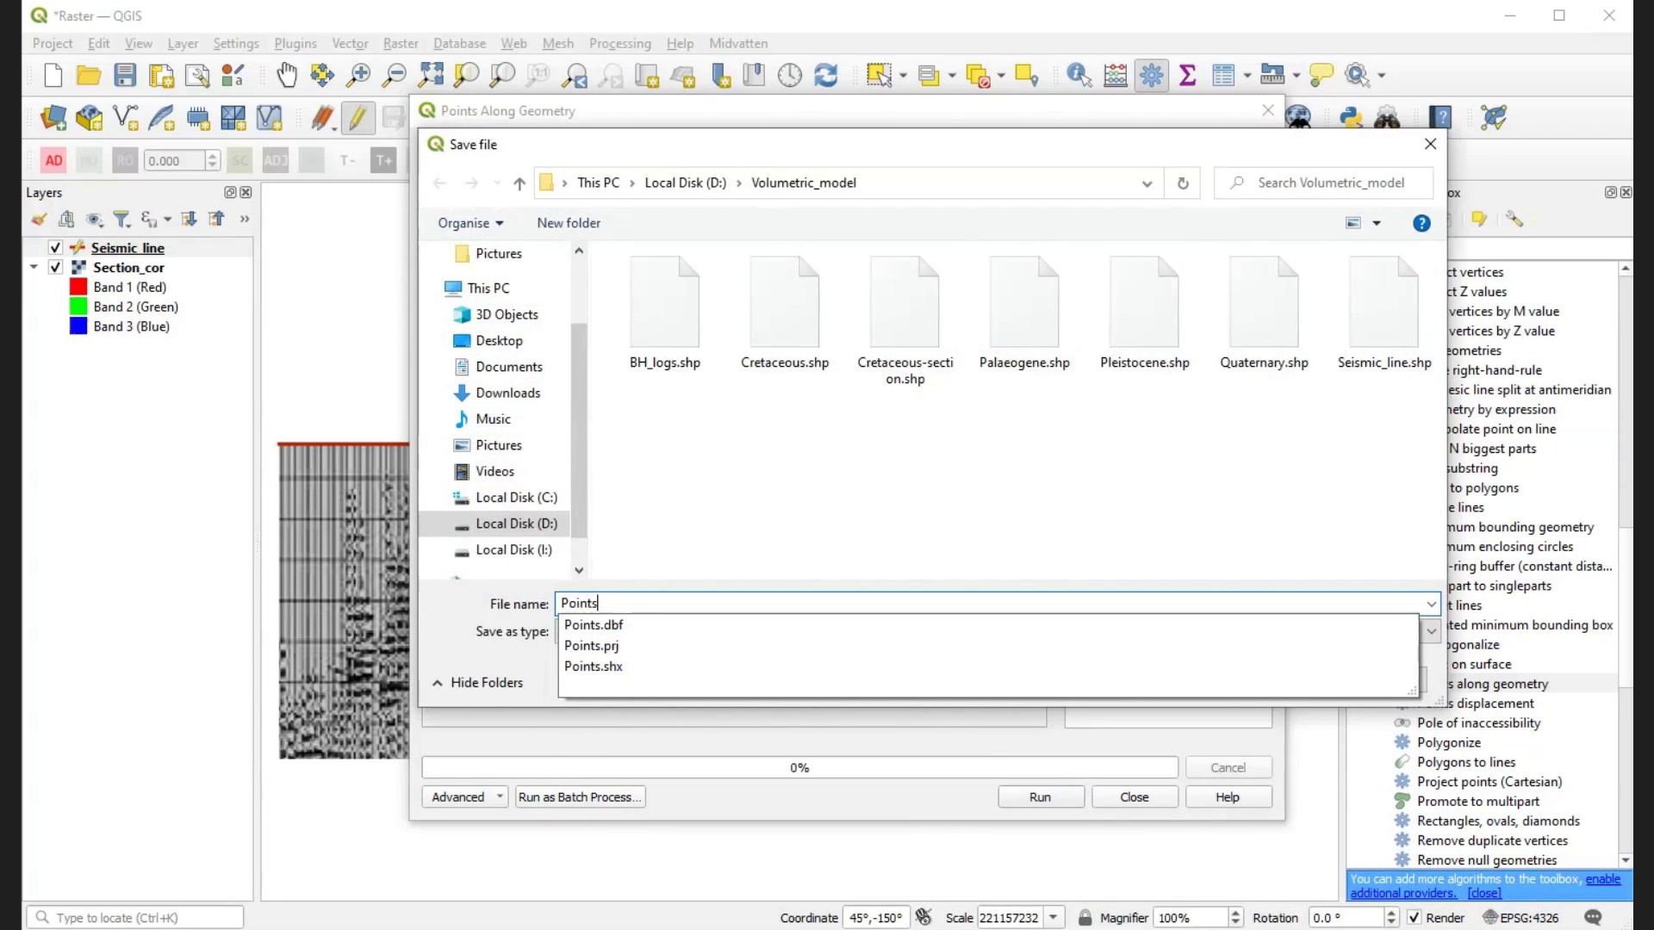
pyautogui.press('Return')
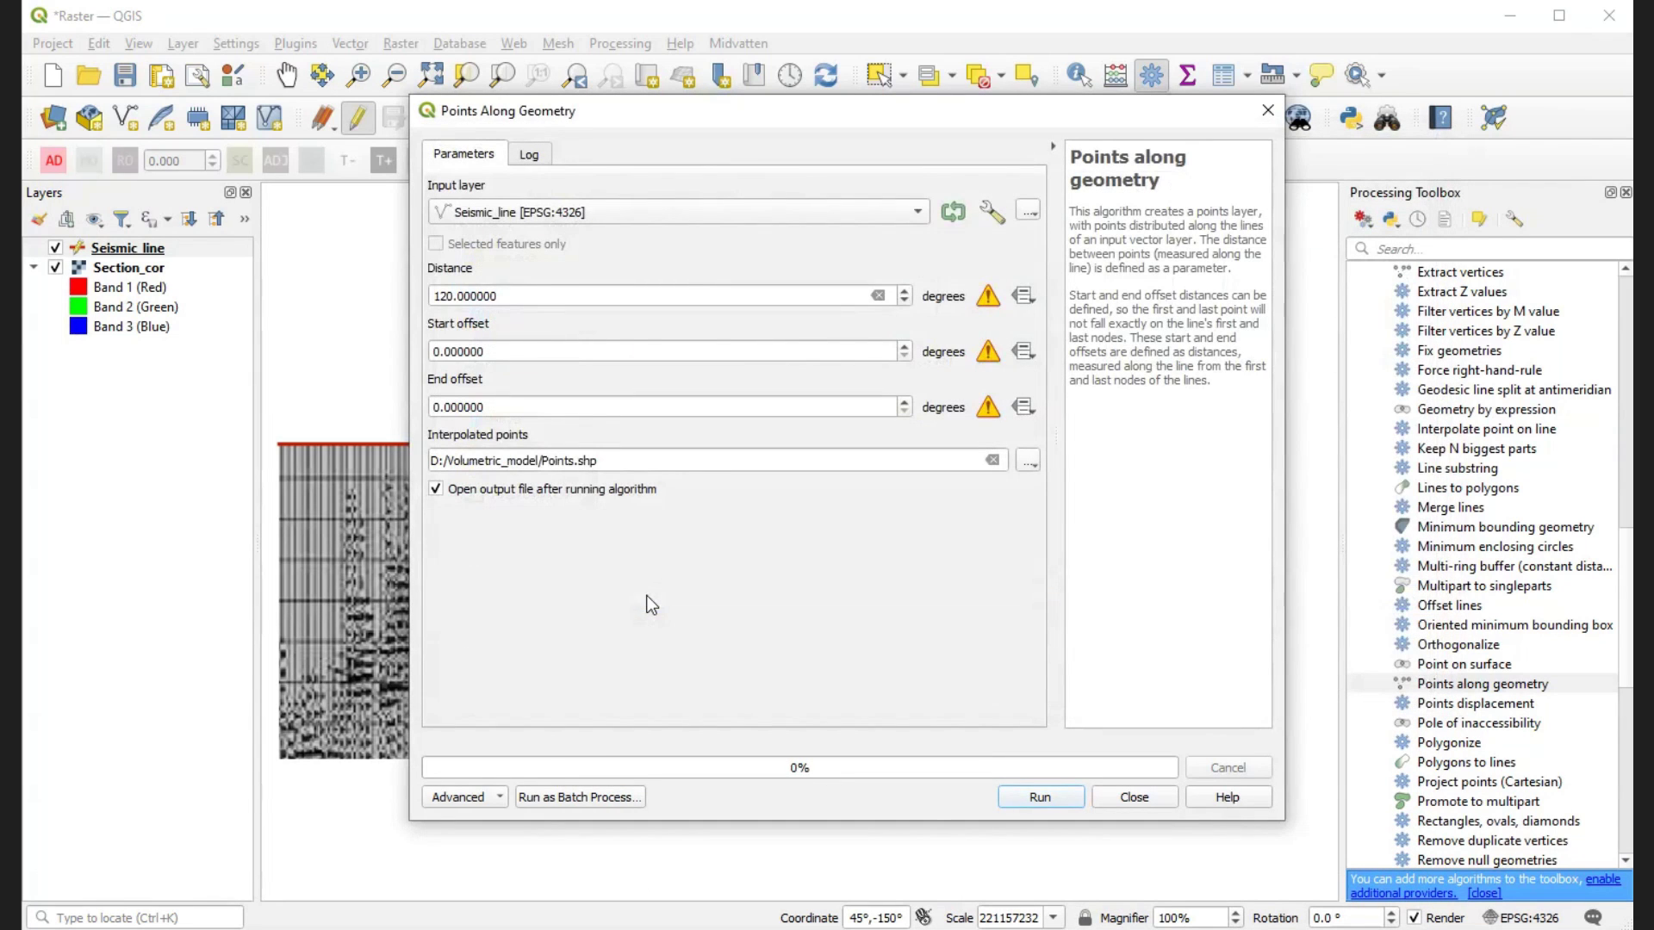
pyautogui.click(1065, 800)
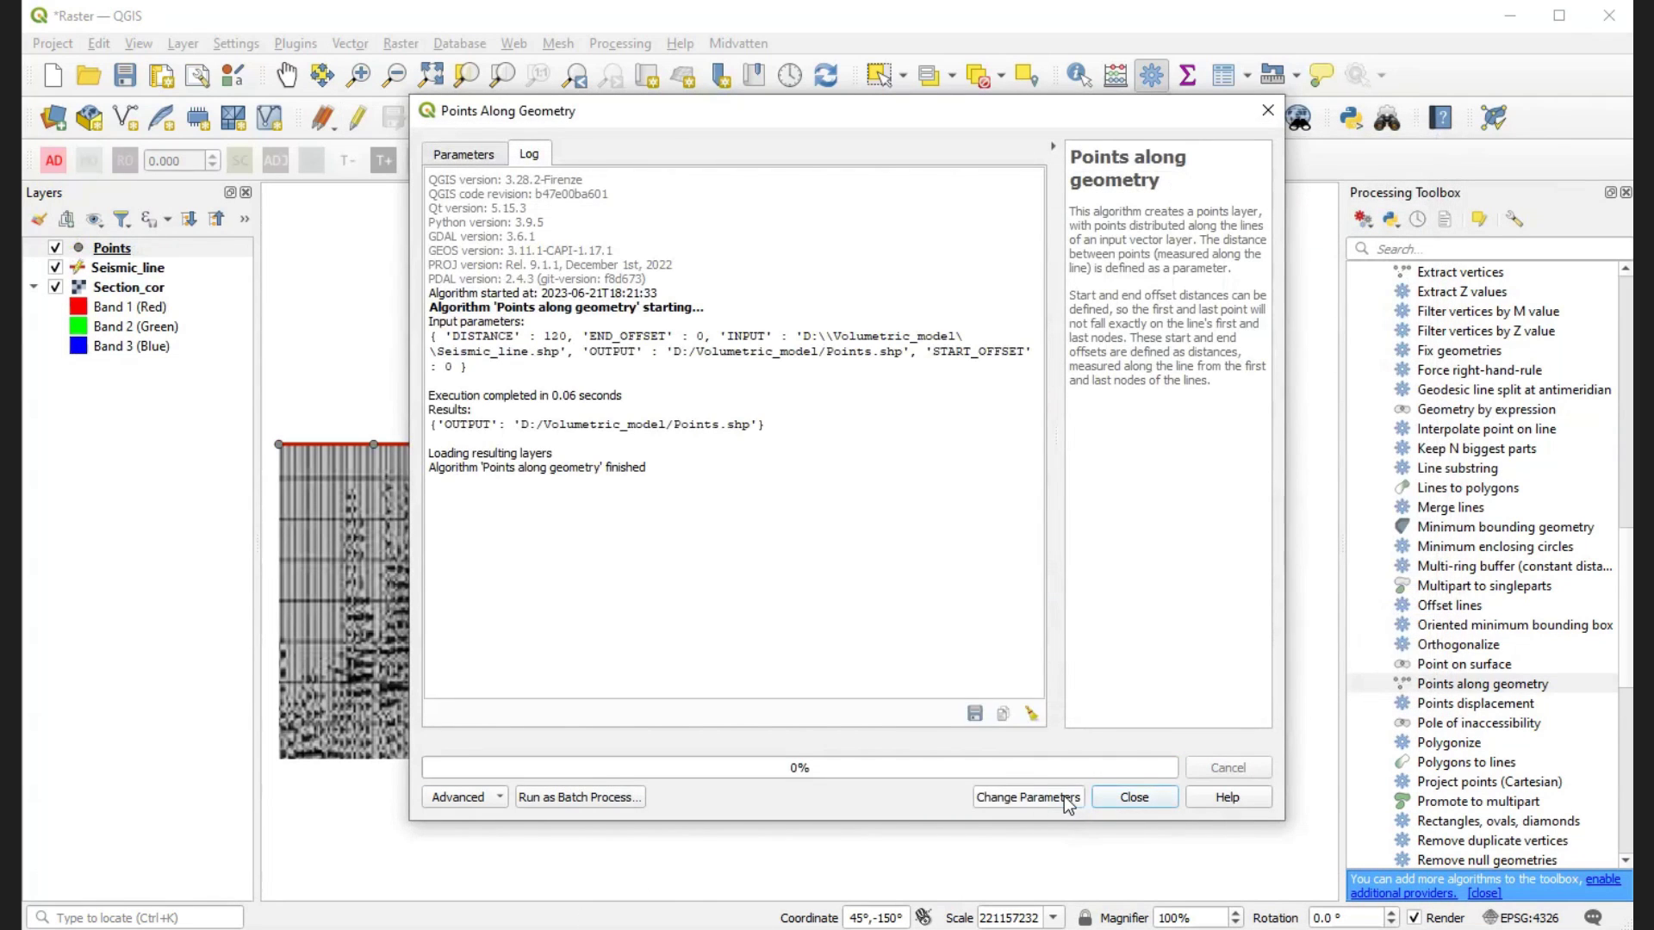
pyautogui.click(1133, 797)
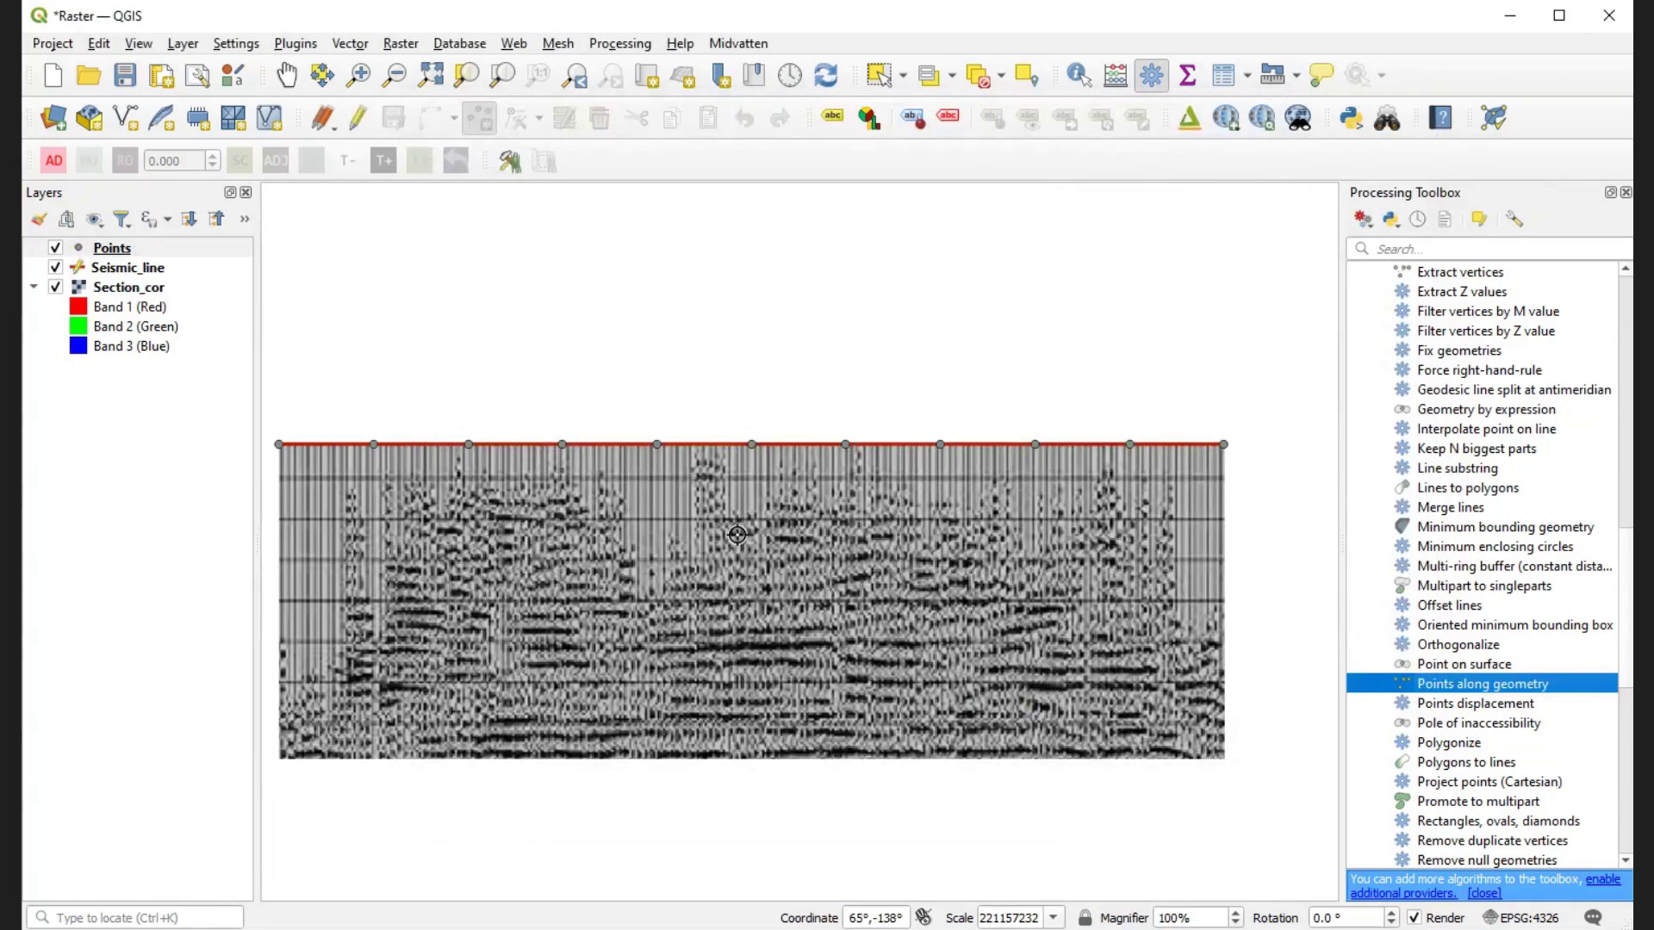
# - Open the attribute table of the Points layer to examine its fields
pyautogui.click(117, 248)
pyautogui.rightClick(117, 247)
pyautogui.click(211, 502)
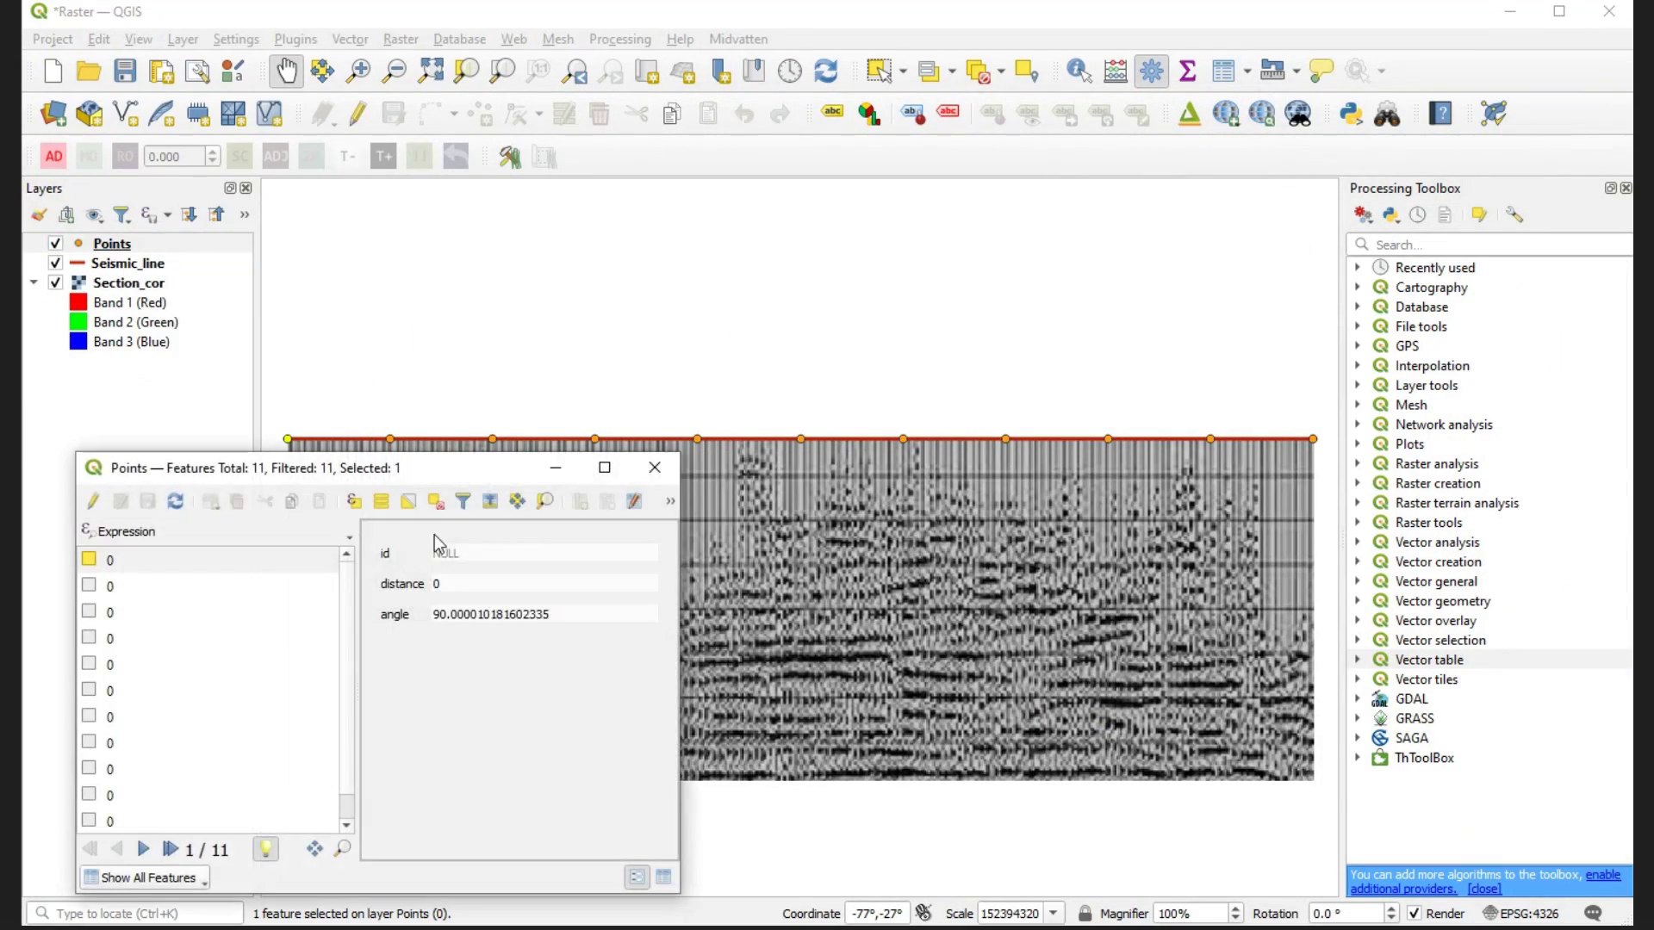
# - Start Refactor fields on the Points layer, rename the id field to ID and set its type to Text (string)
pyautogui.click(1358, 660)
pyautogui.scroll(-2, 1395, 689)
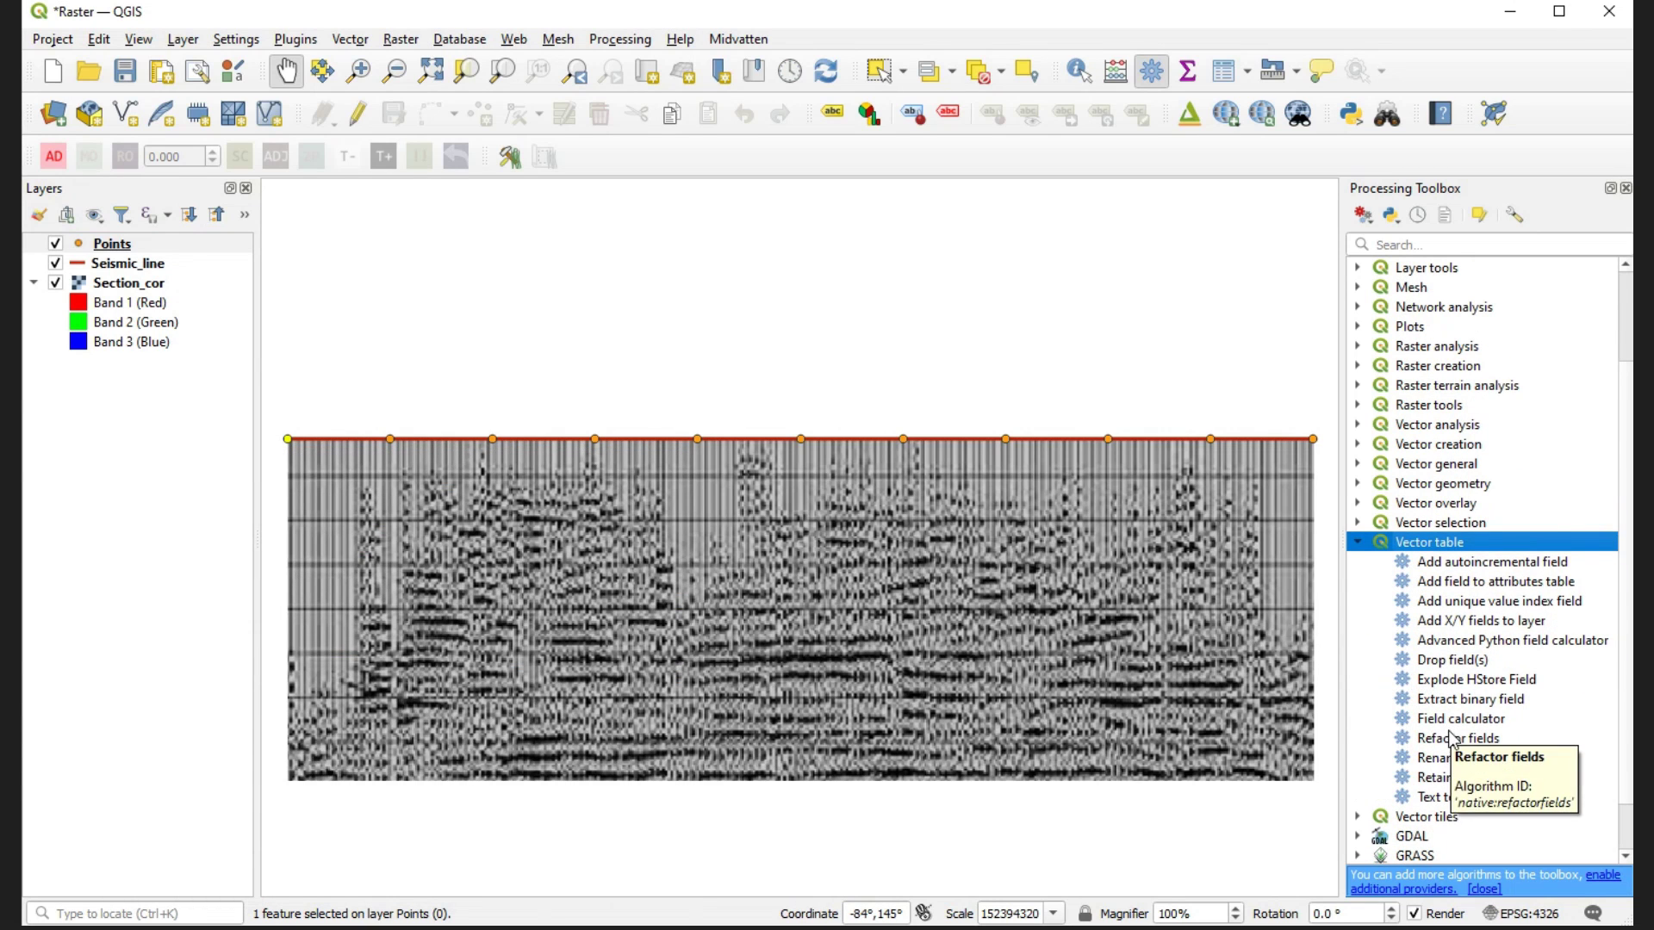
pyautogui.doubleClick(1447, 738)
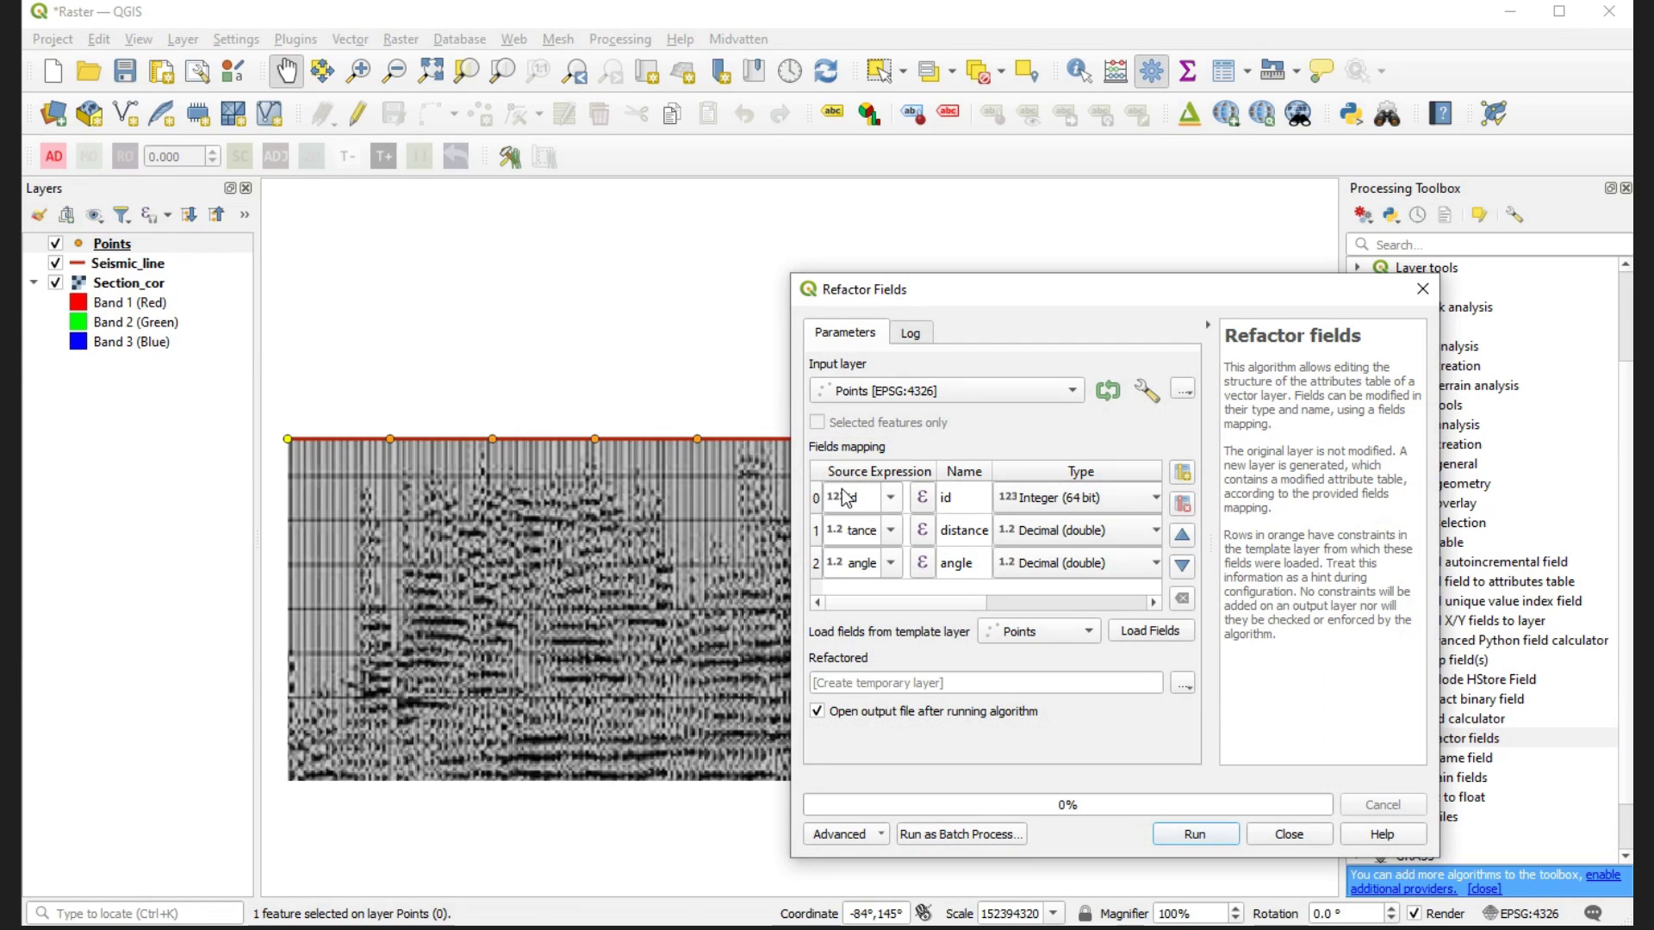
pyautogui.doubleClick(962, 498)
pyautogui.press('BackSpace')
pyautogui.click(1061, 510)
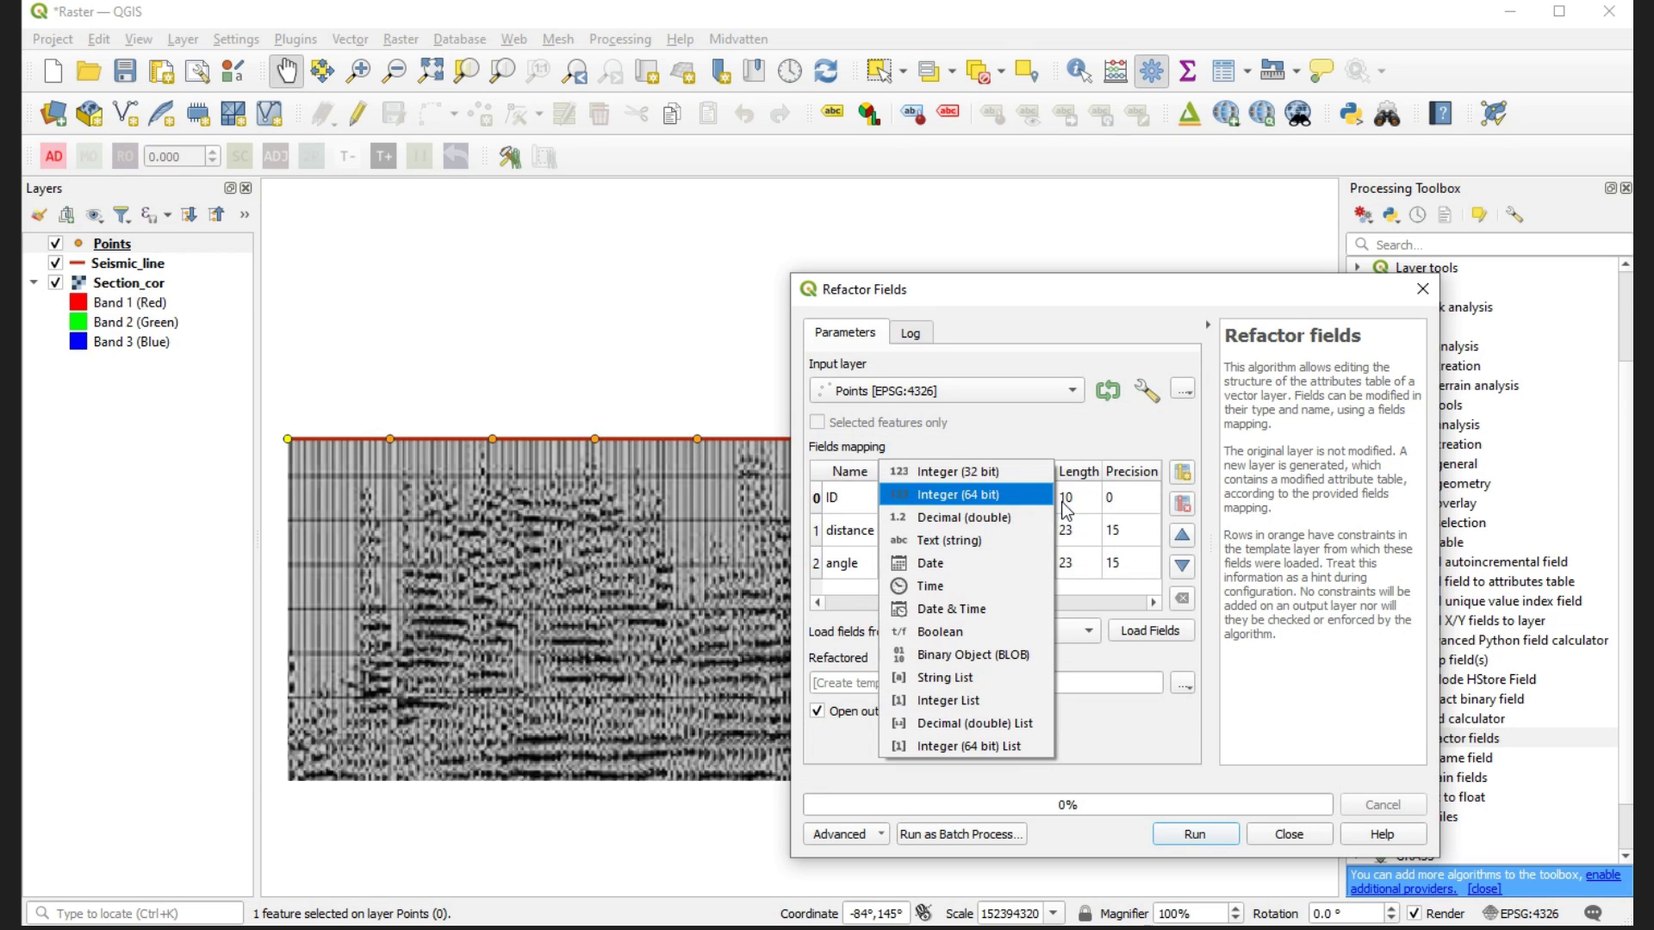
pyautogui.click(1038, 539)
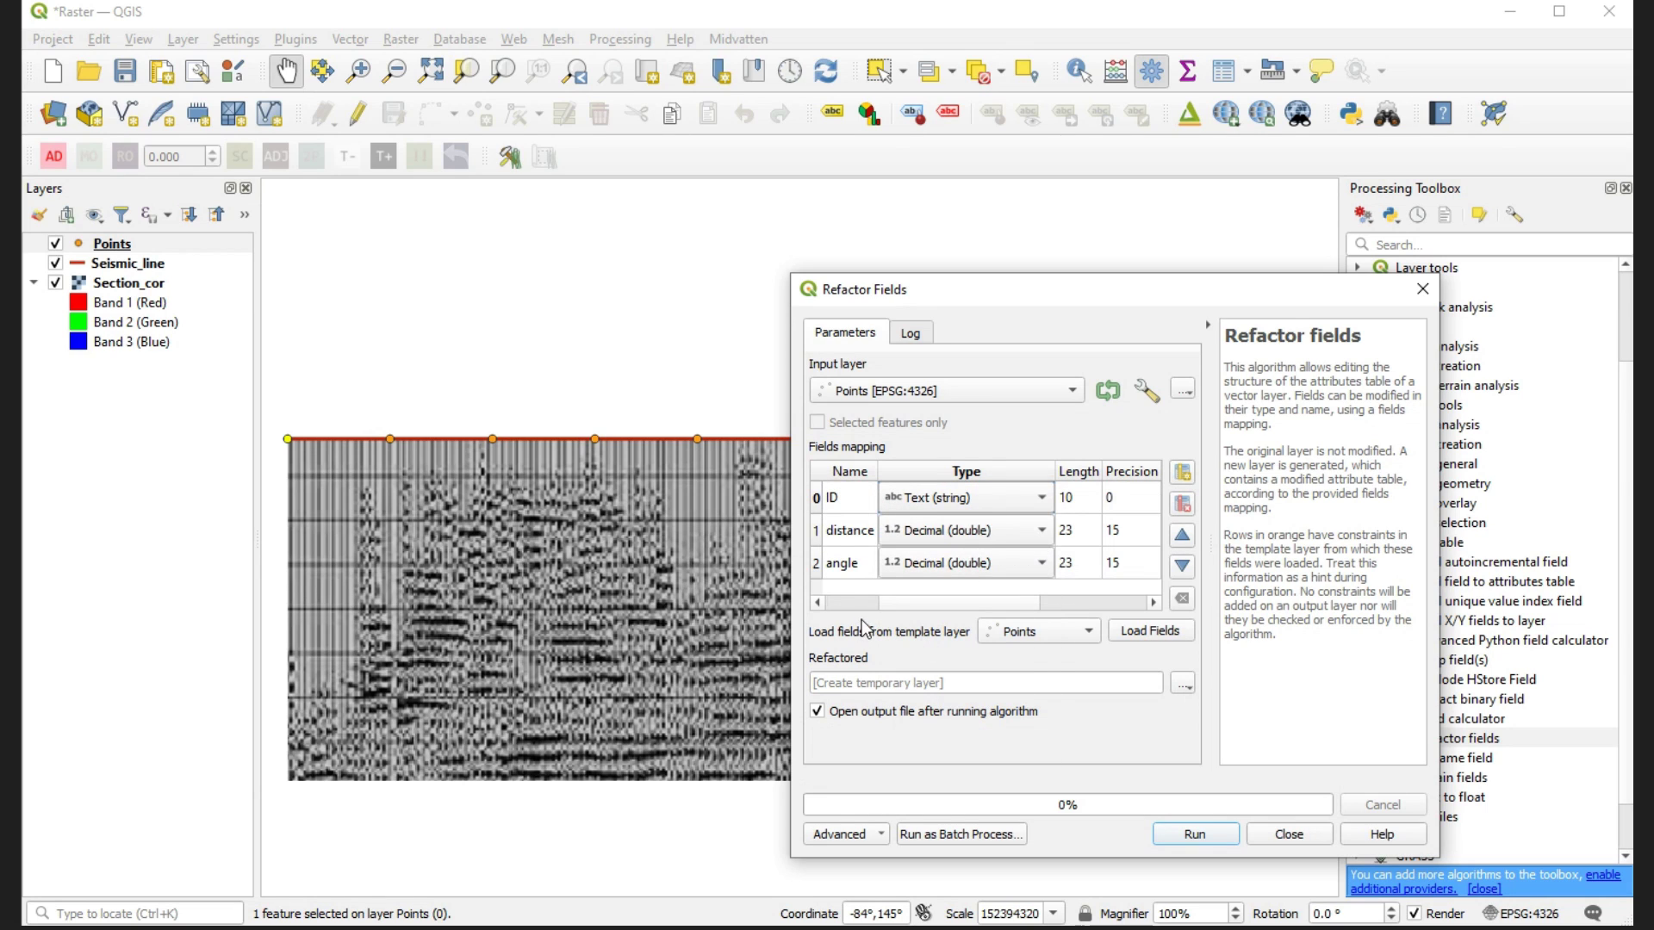
# - Rename the distance field to X and set its type to Integer (64 bit)
pyautogui.hscroll(-2, 922, 564)
pyautogui.doubleClick(965, 532)
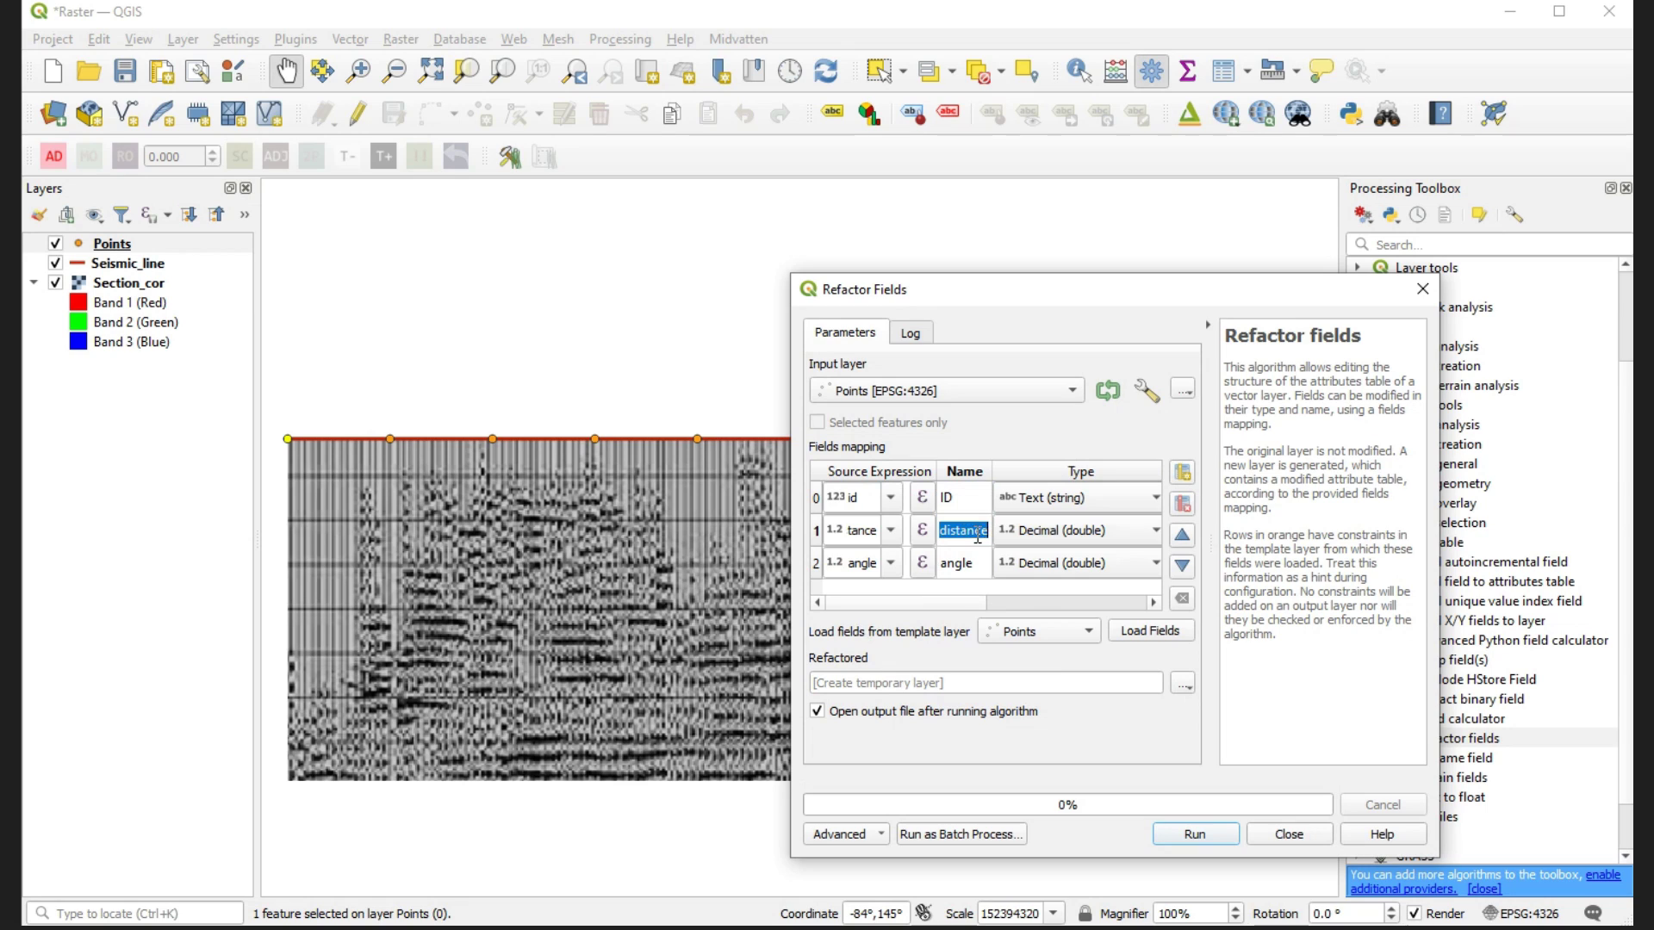
pyautogui.write('X')
pyautogui.click(1063, 536)
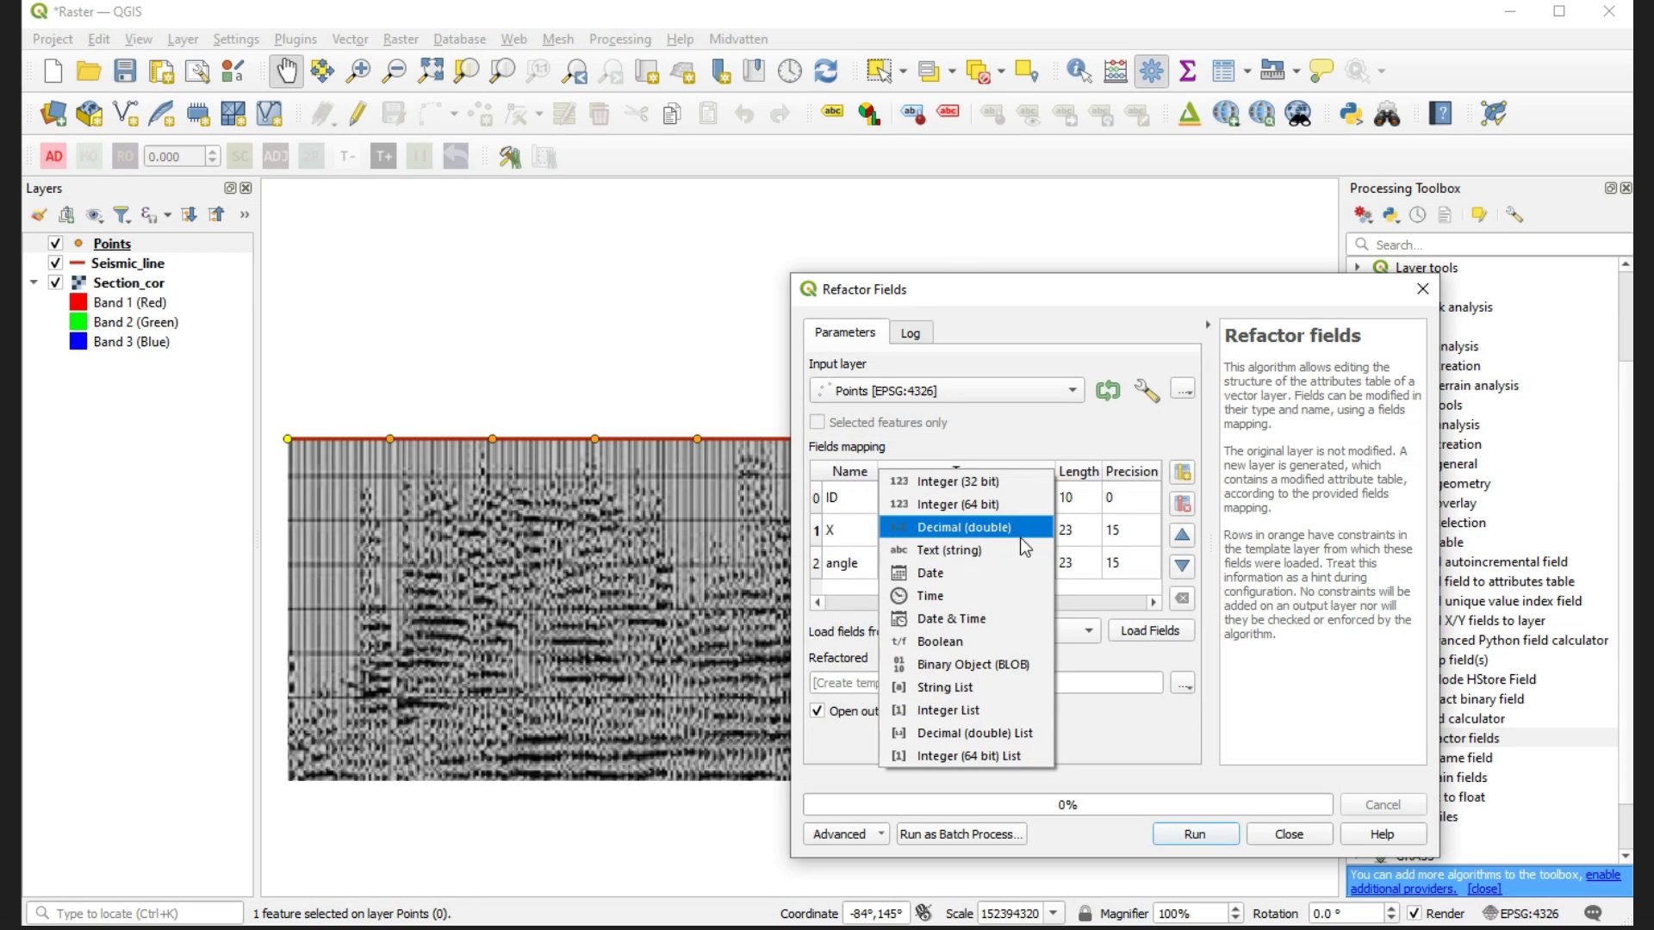
pyautogui.click(1013, 505)
pyautogui.click(866, 602)
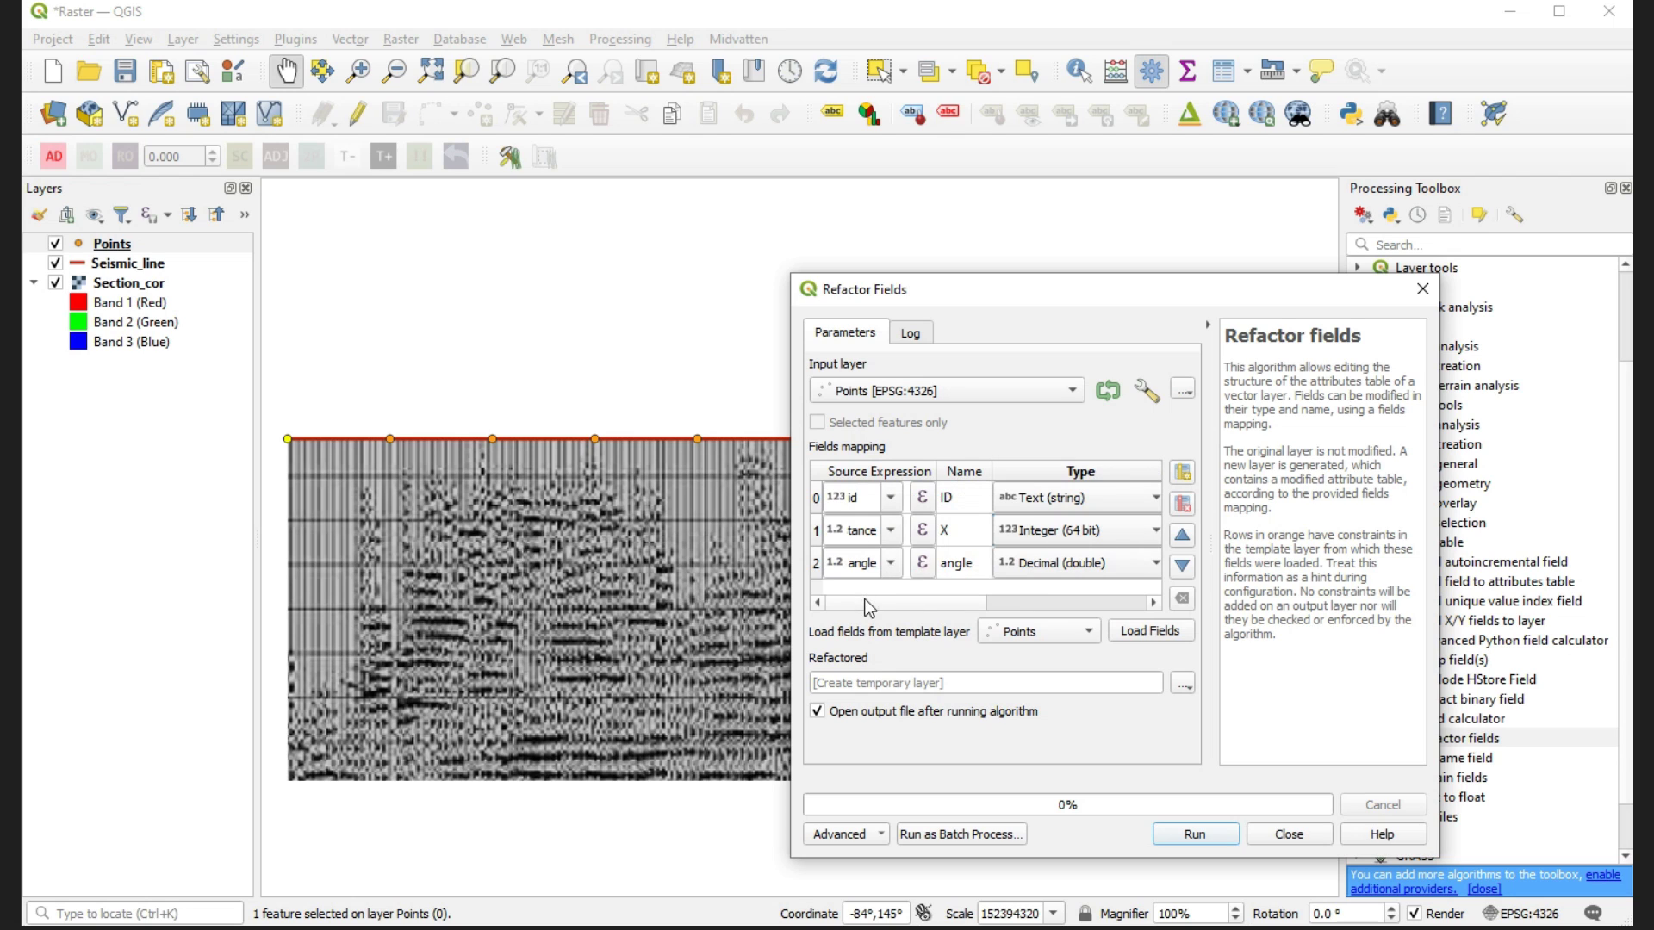
# - Delete the angle field from the mapping and add a new field named Y of type Decimal (double)
pyautogui.click(817, 565)
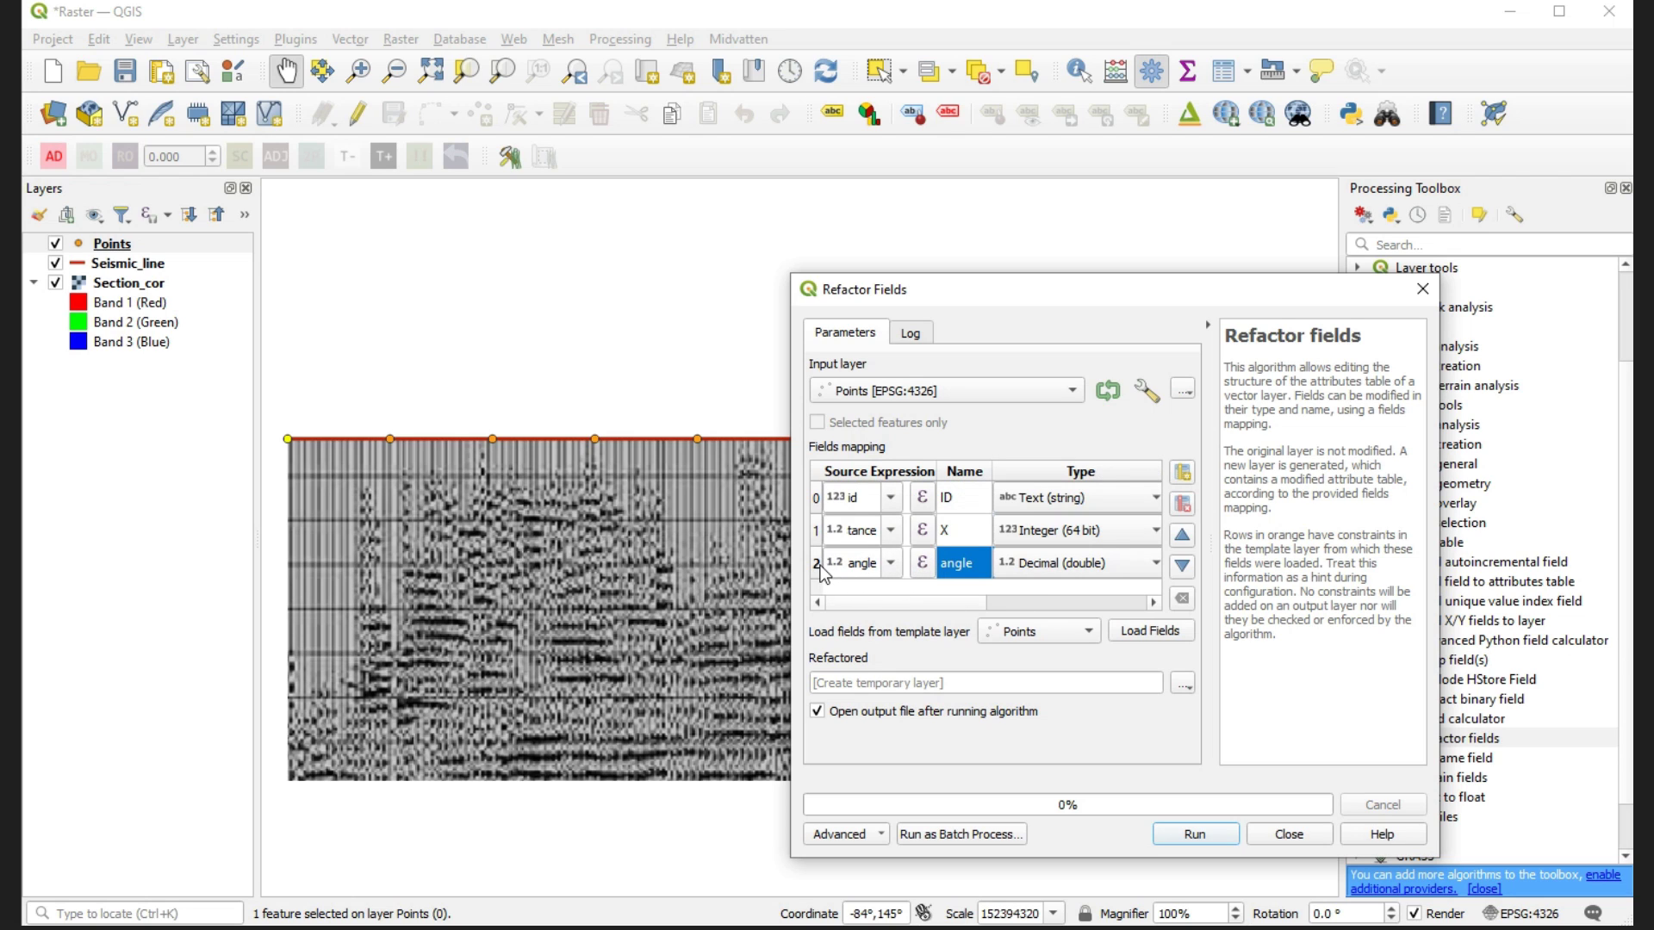
pyautogui.click(1182, 504)
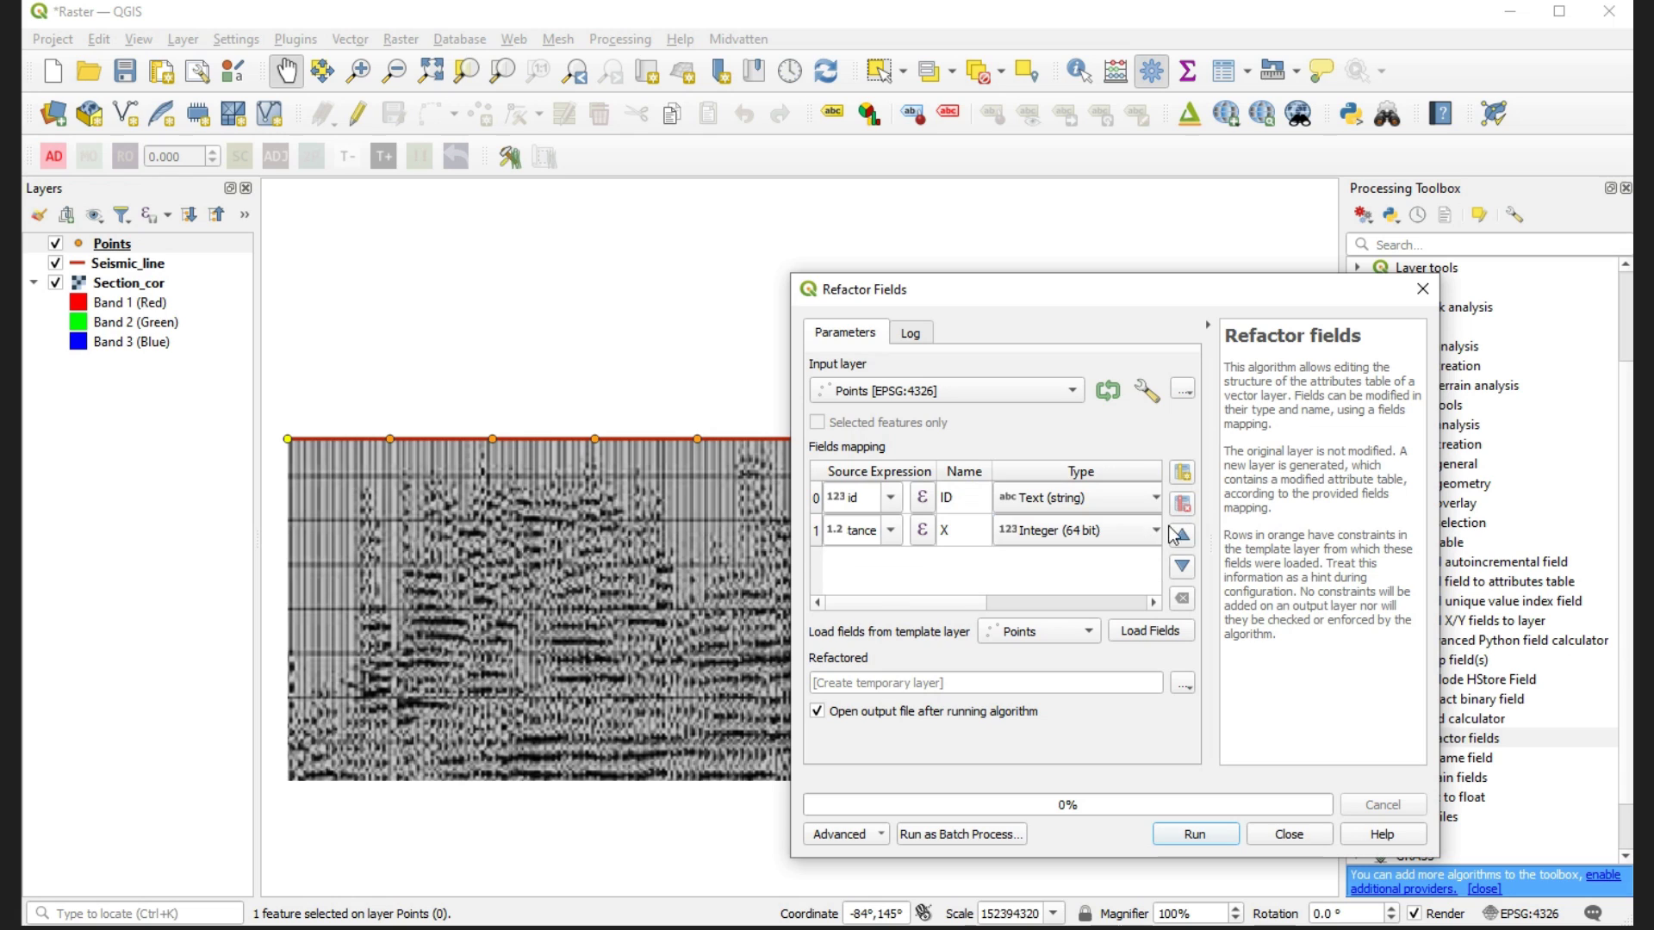
pyautogui.click(1180, 474)
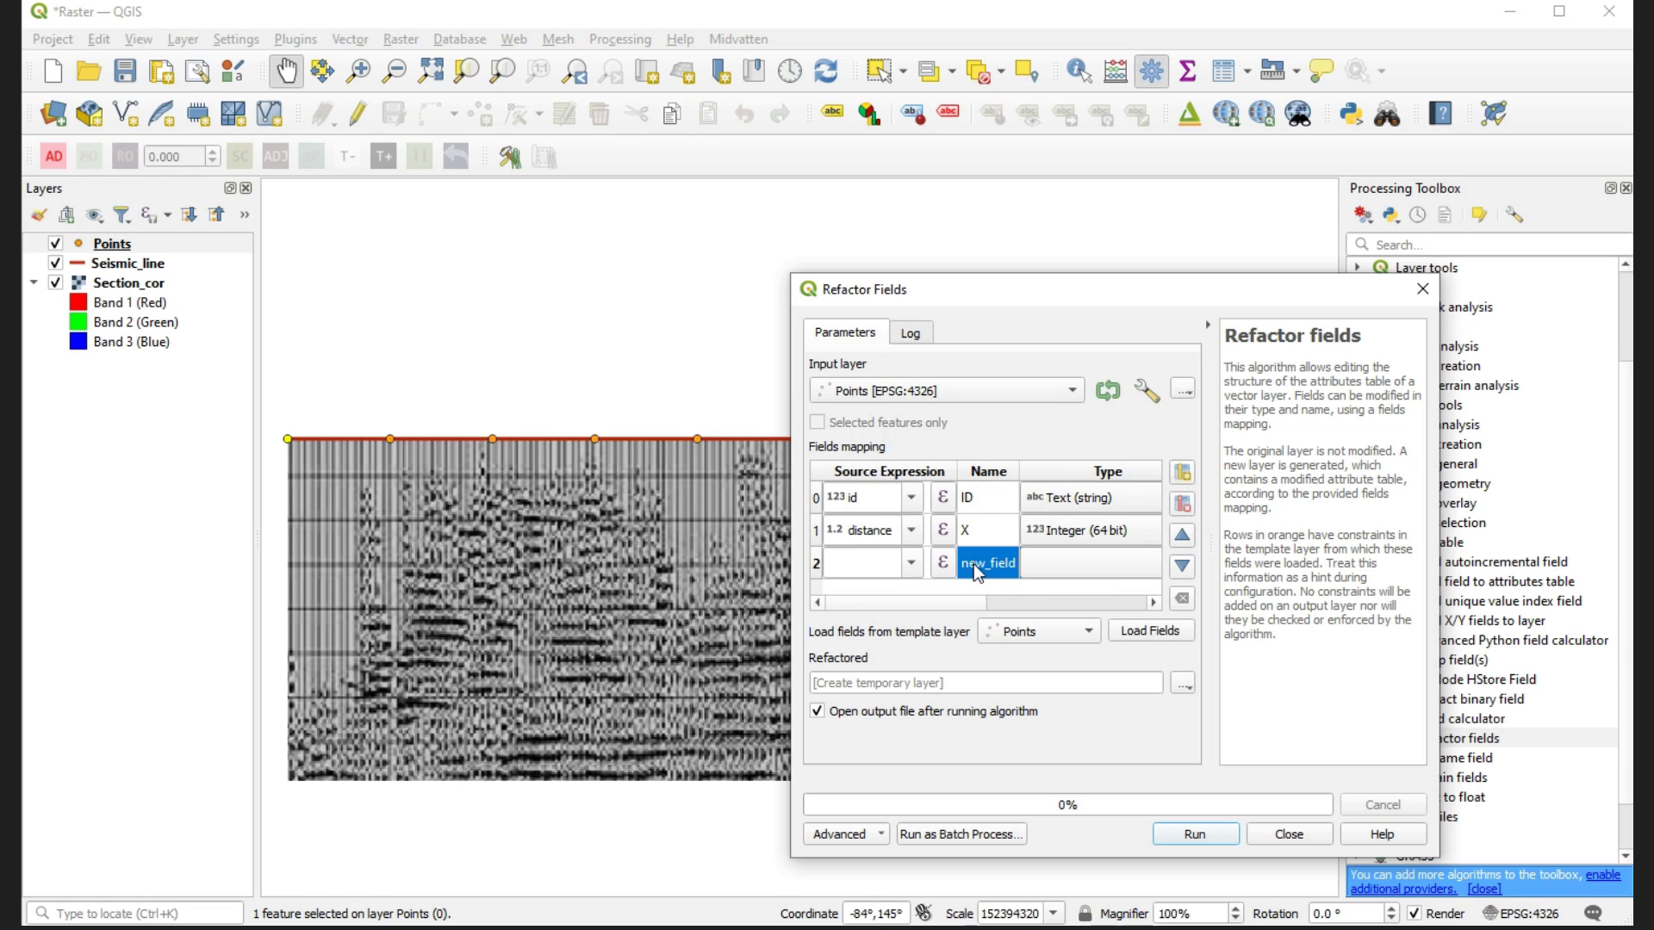
pyautogui.click(997, 560)
pyautogui.write('Y')
pyautogui.click(1068, 561)
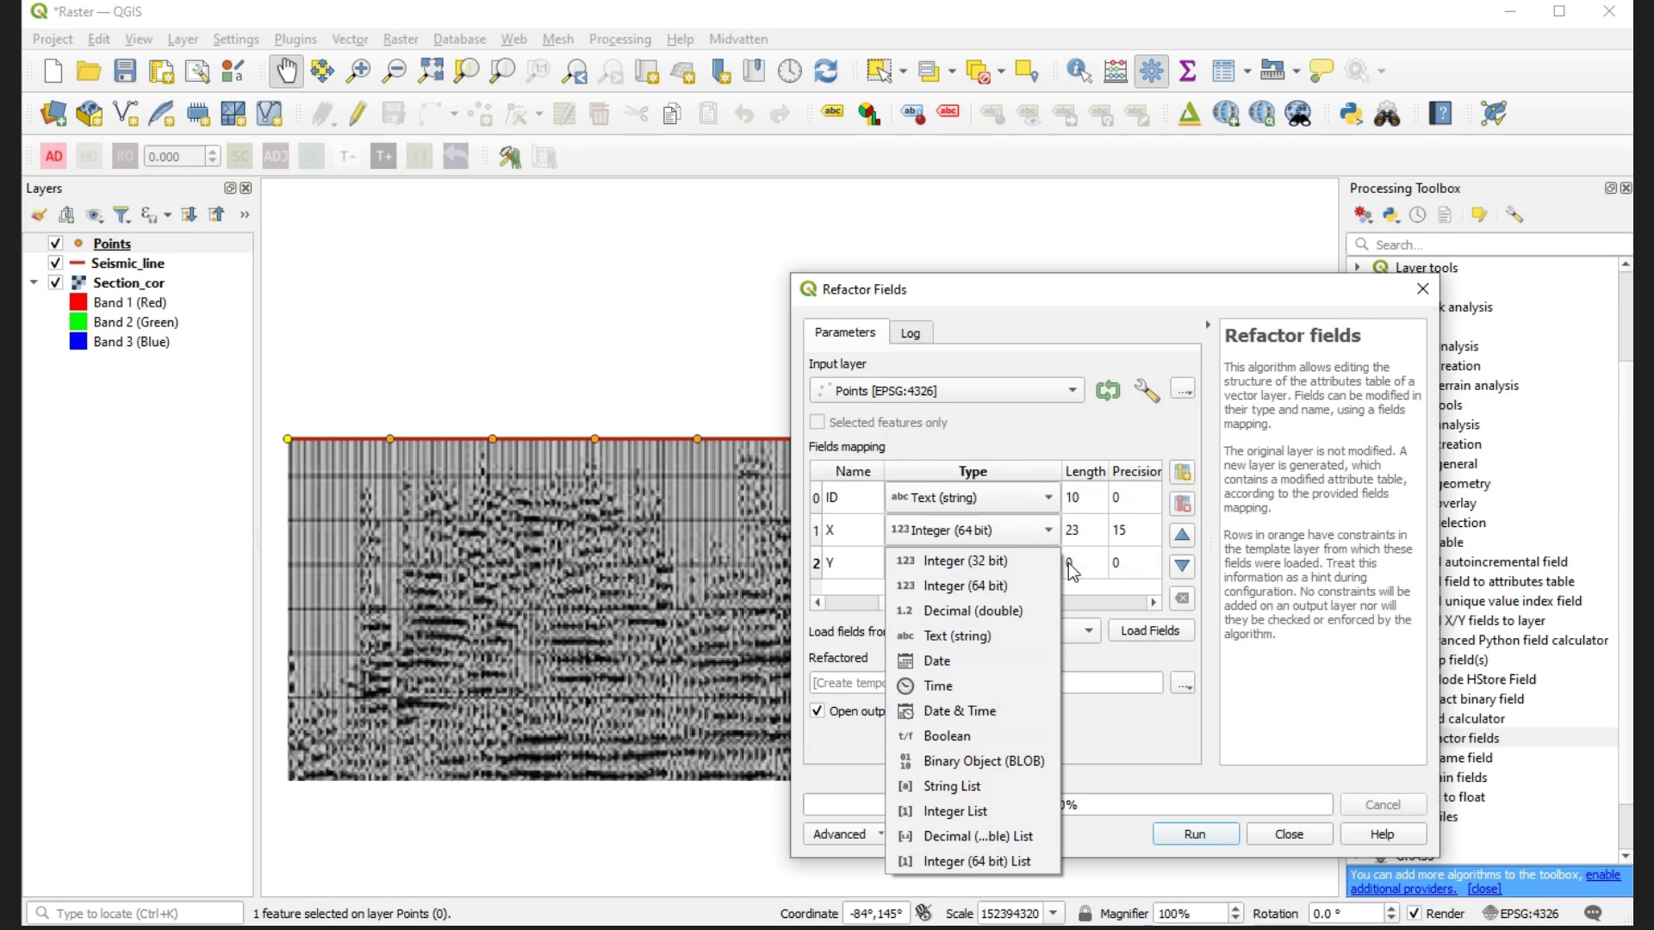
pyautogui.click(982, 609)
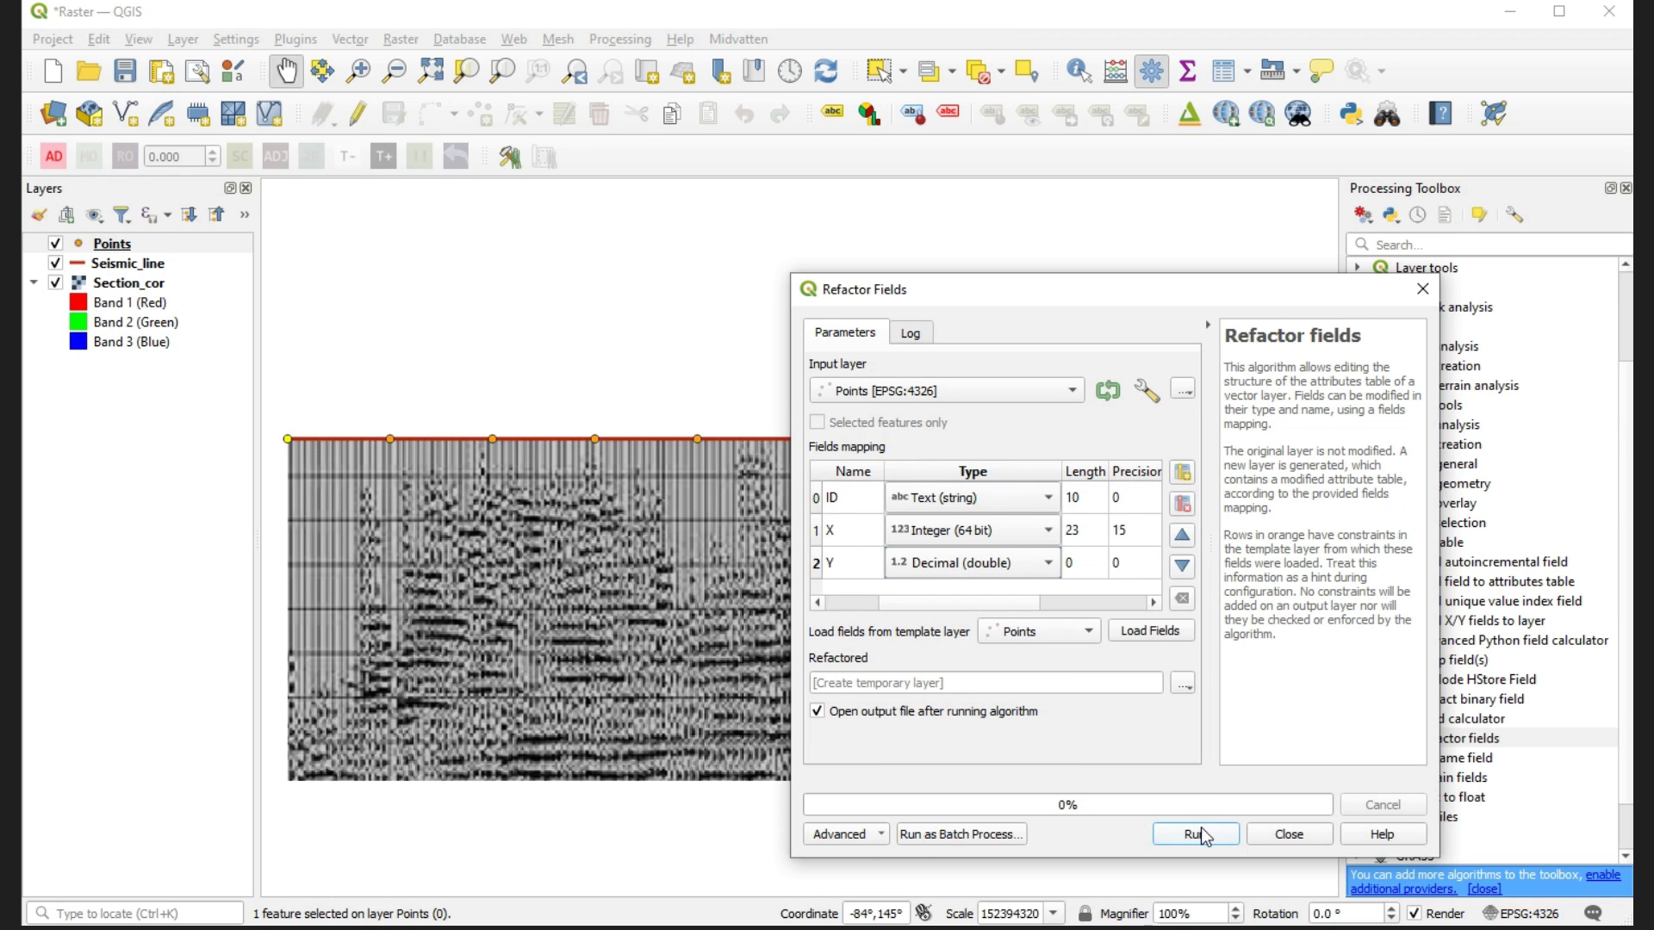
# - Save the refactored output as Cretaceous_seis.shp in the D:\Volumetric_model folder, run the tool and close it
pyautogui.click(1183, 683)
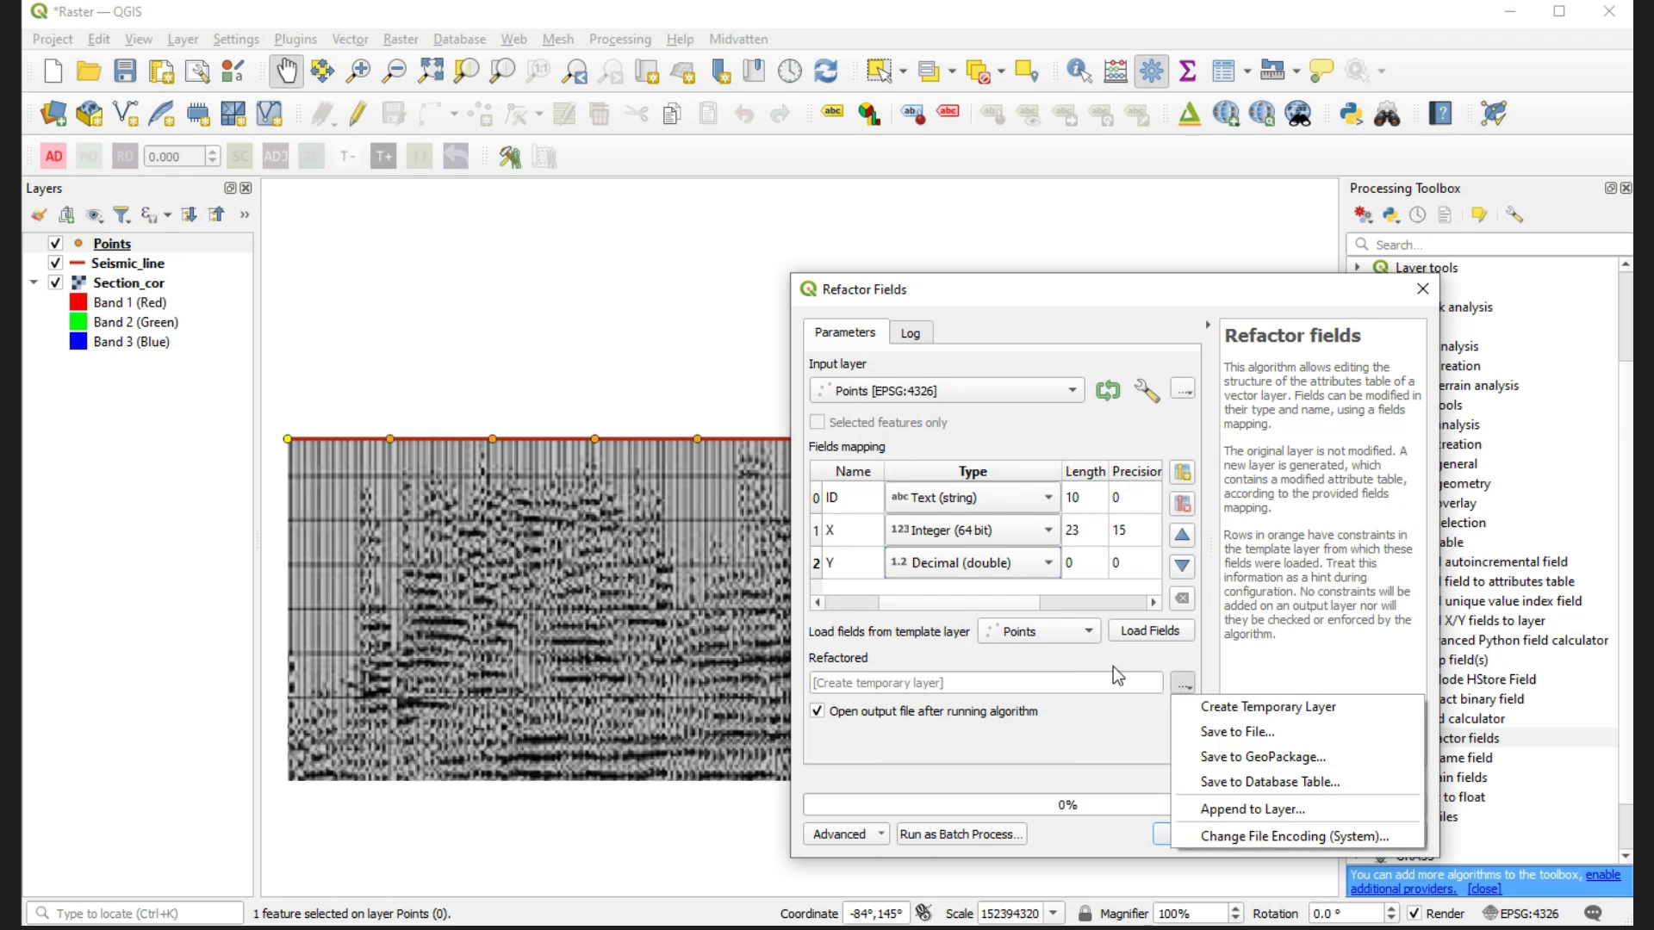
pyautogui.click(1242, 726)
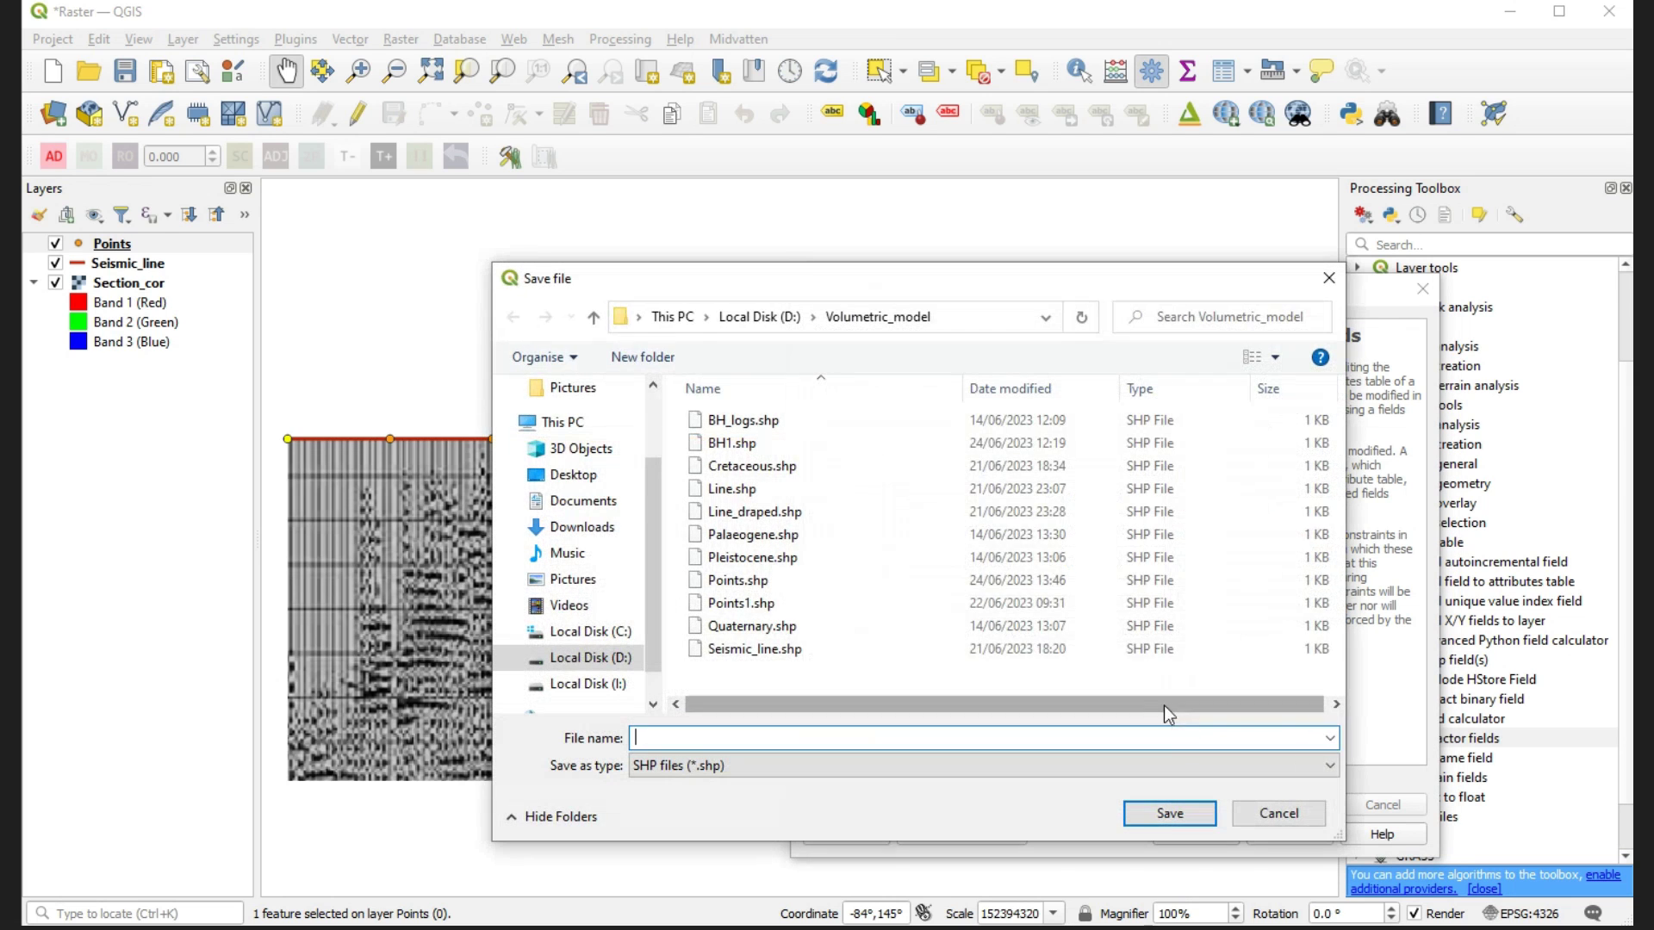
pyautogui.click(772, 474)
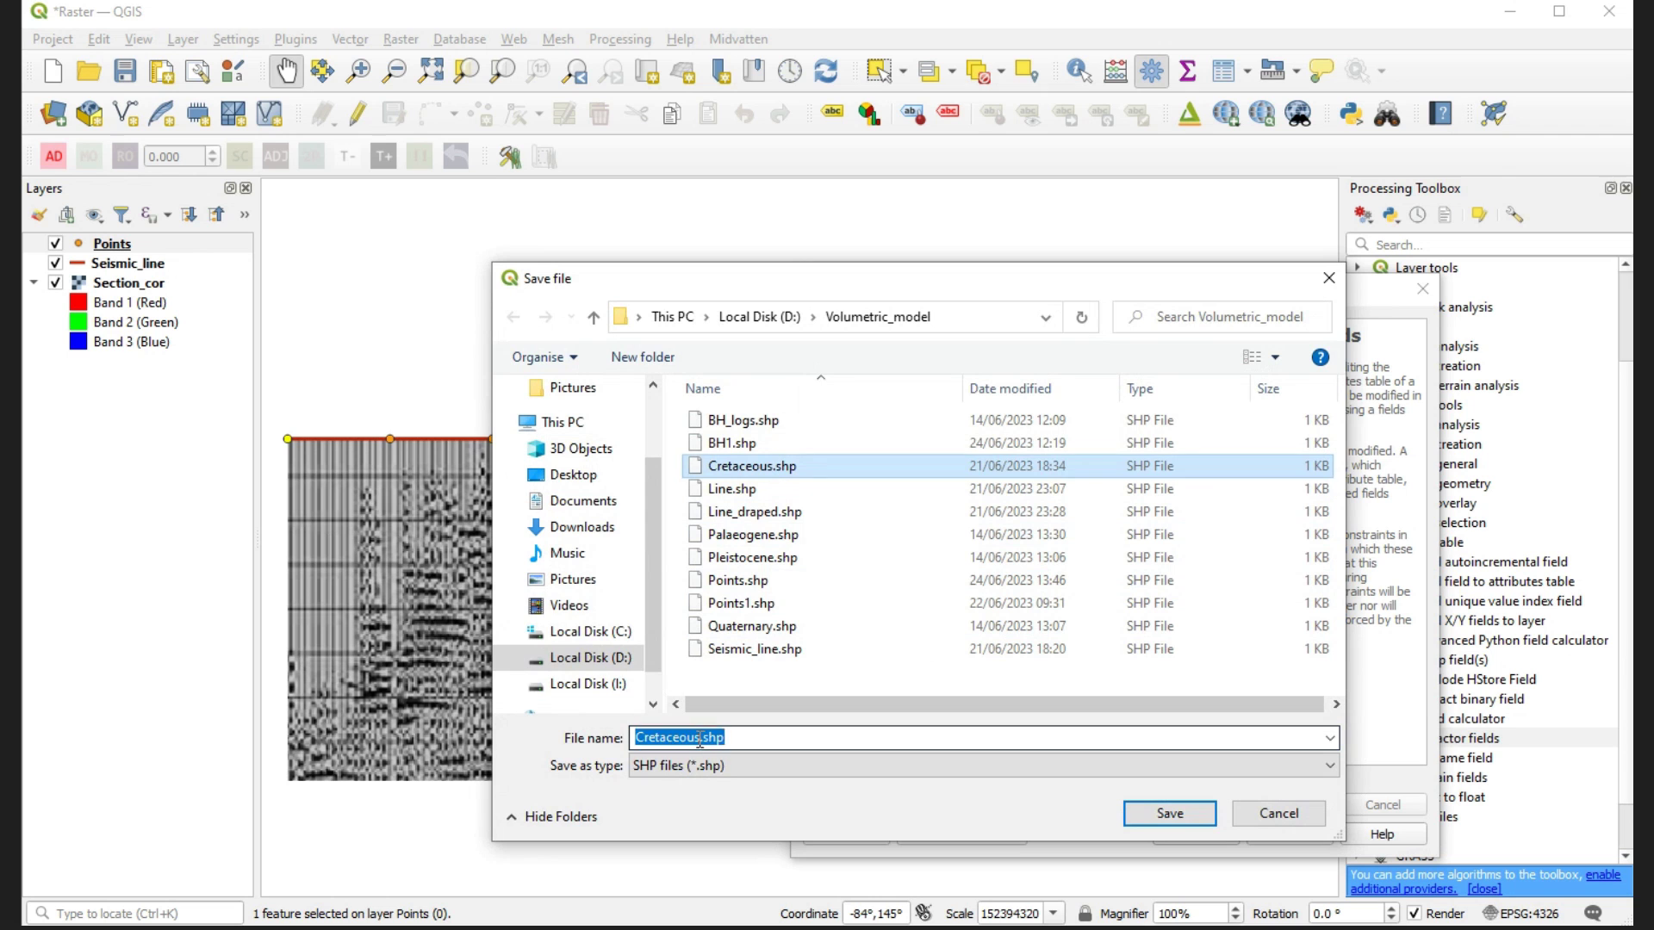
pyautogui.click(699, 737)
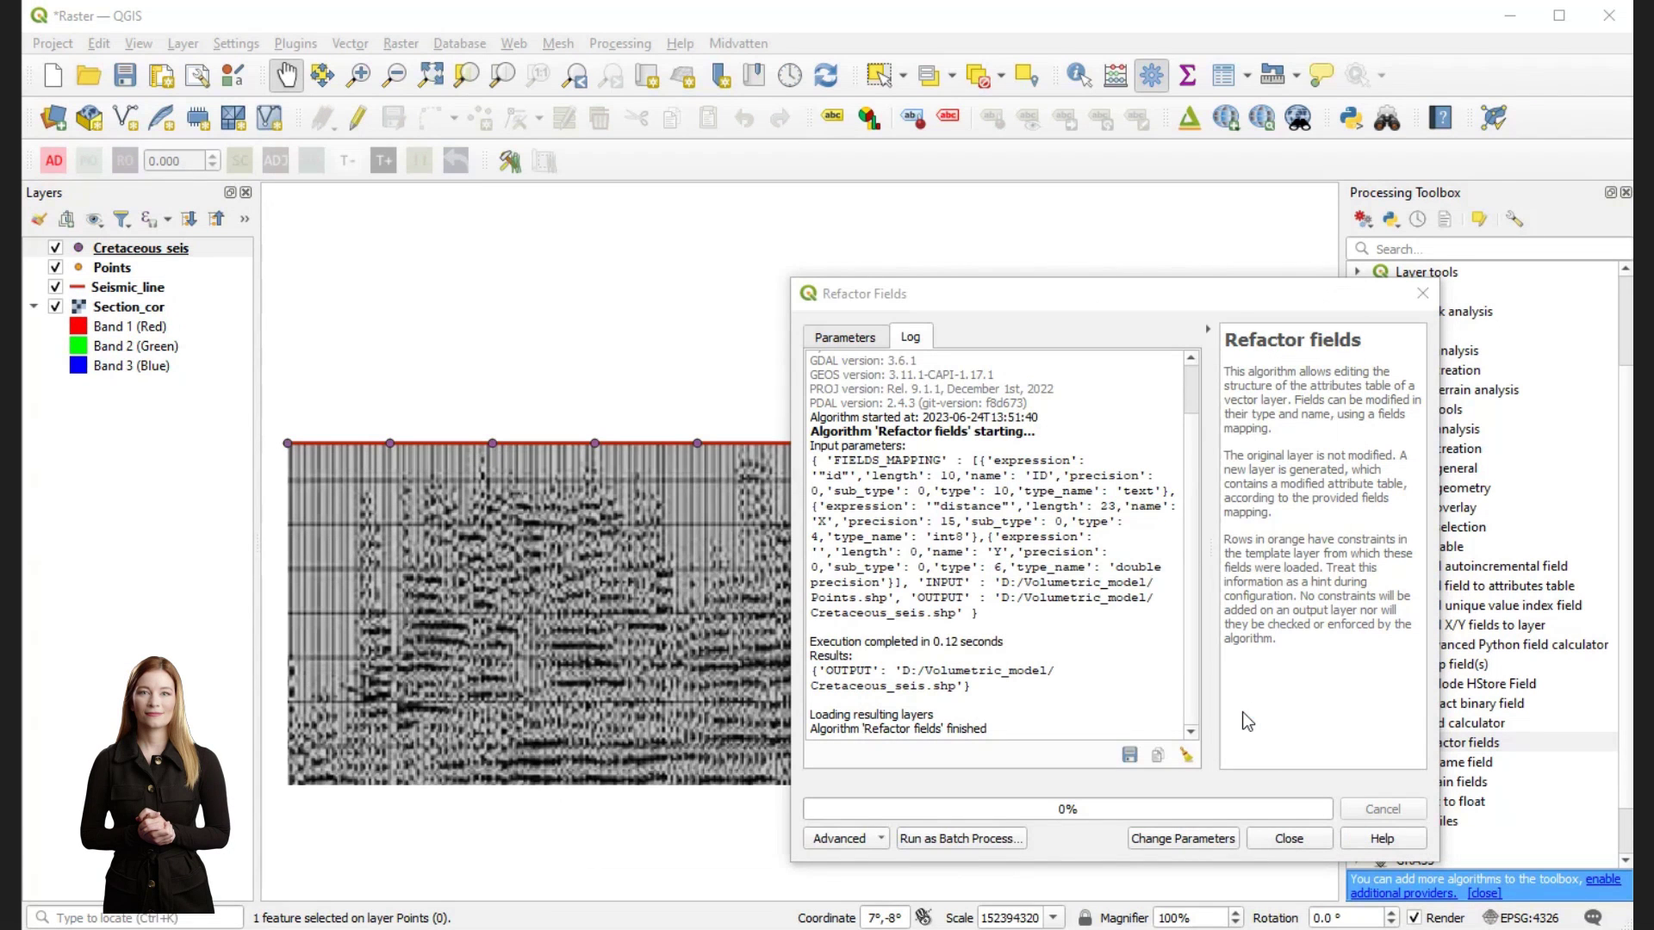
pyautogui.click(1289, 837)
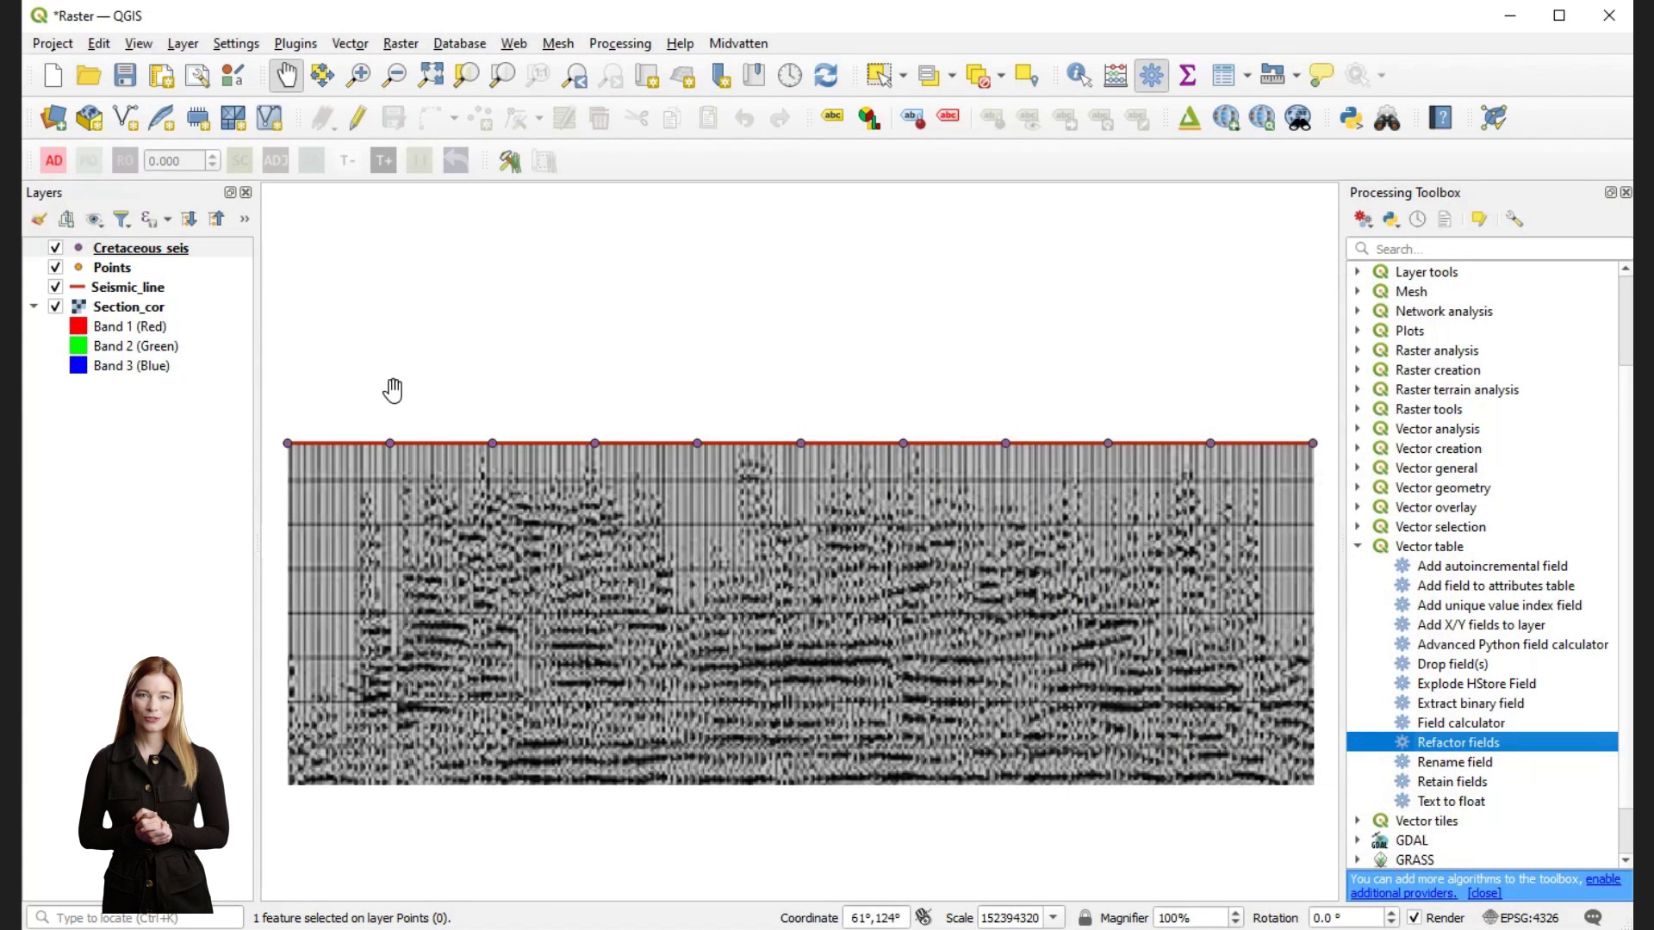
# - Open the symbology settings of the Cretaceous_seis layer and change its marker color to green (#3f9903)
pyautogui.rightClick(122, 249)
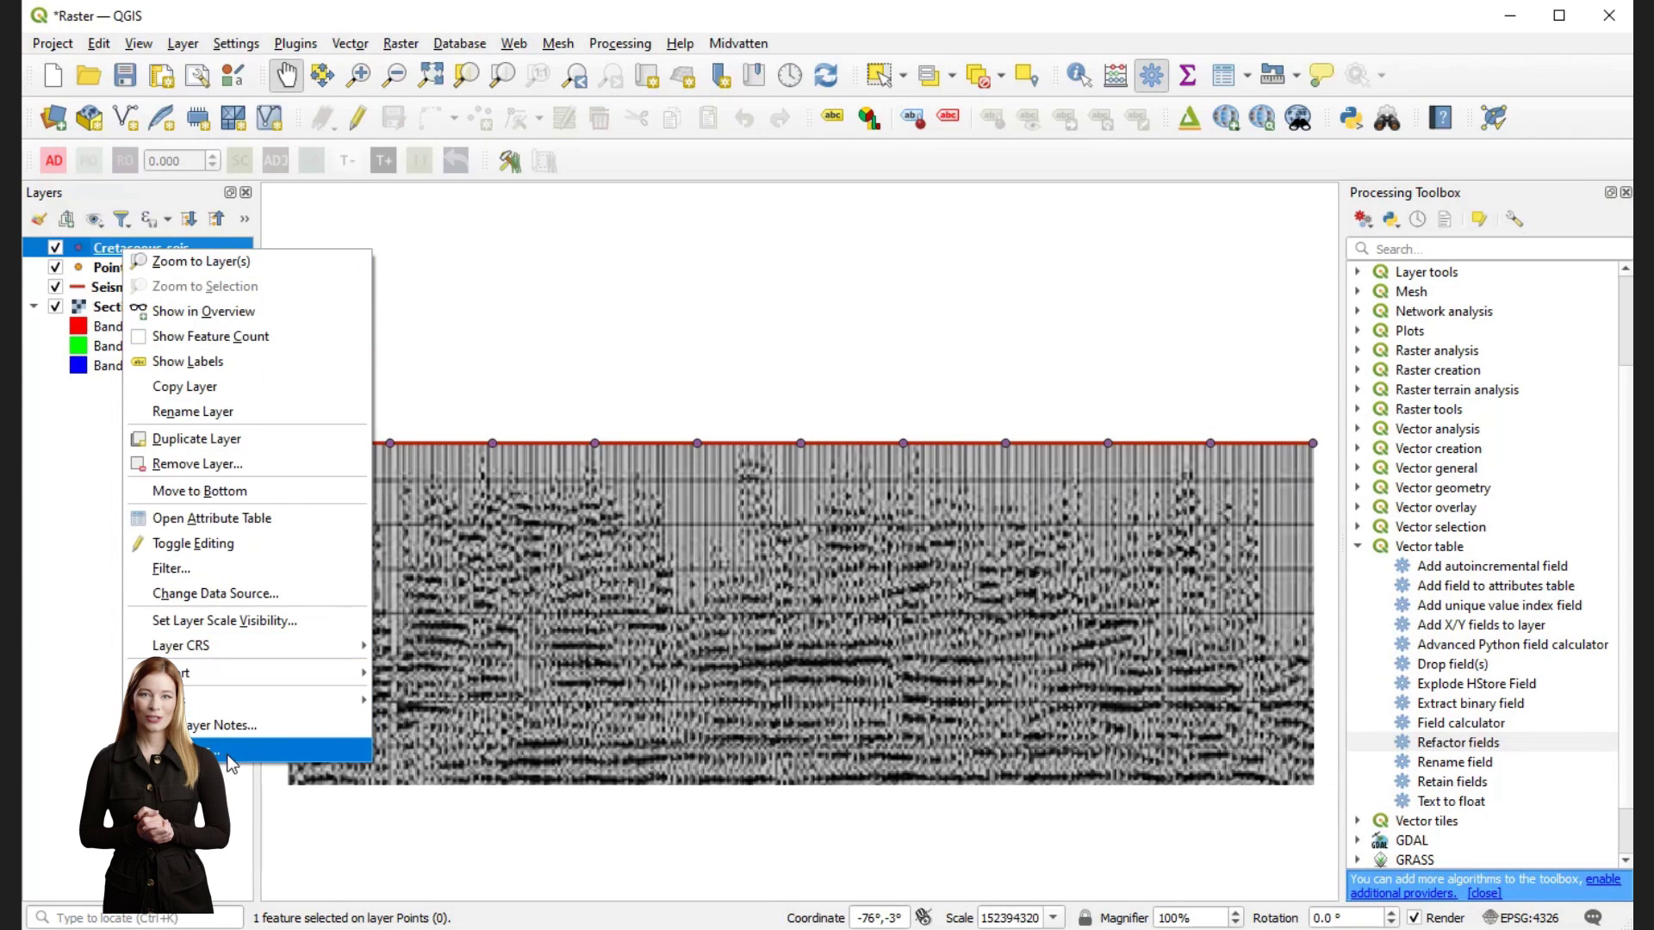
pyautogui.click(202, 750)
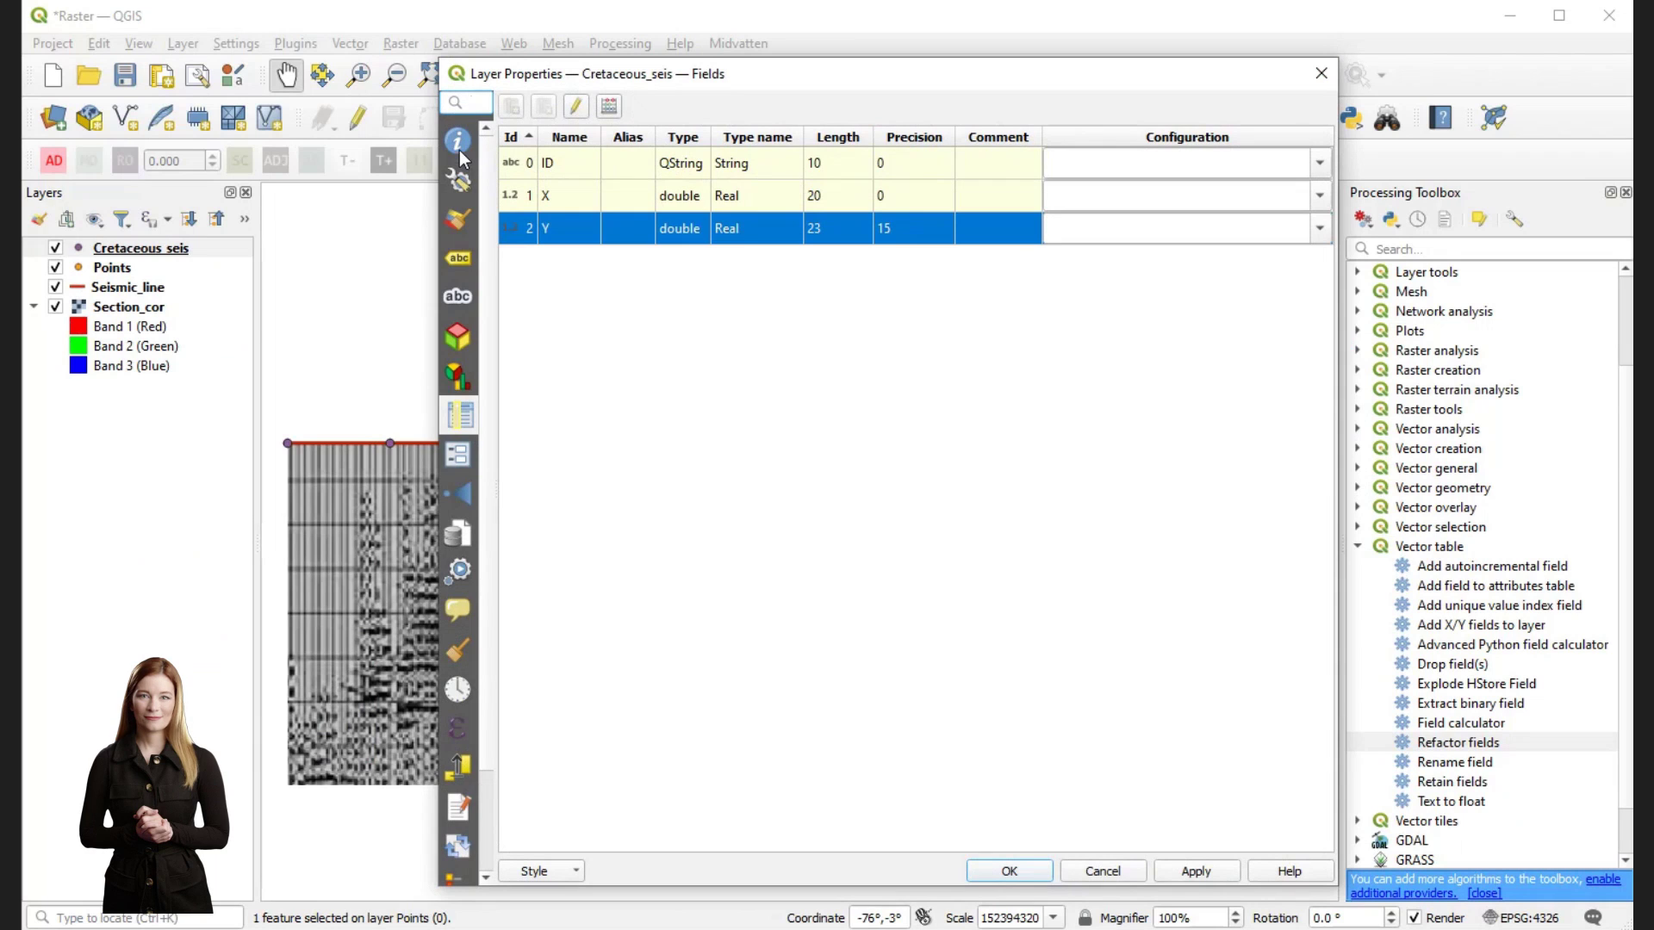
pyautogui.click(457, 180)
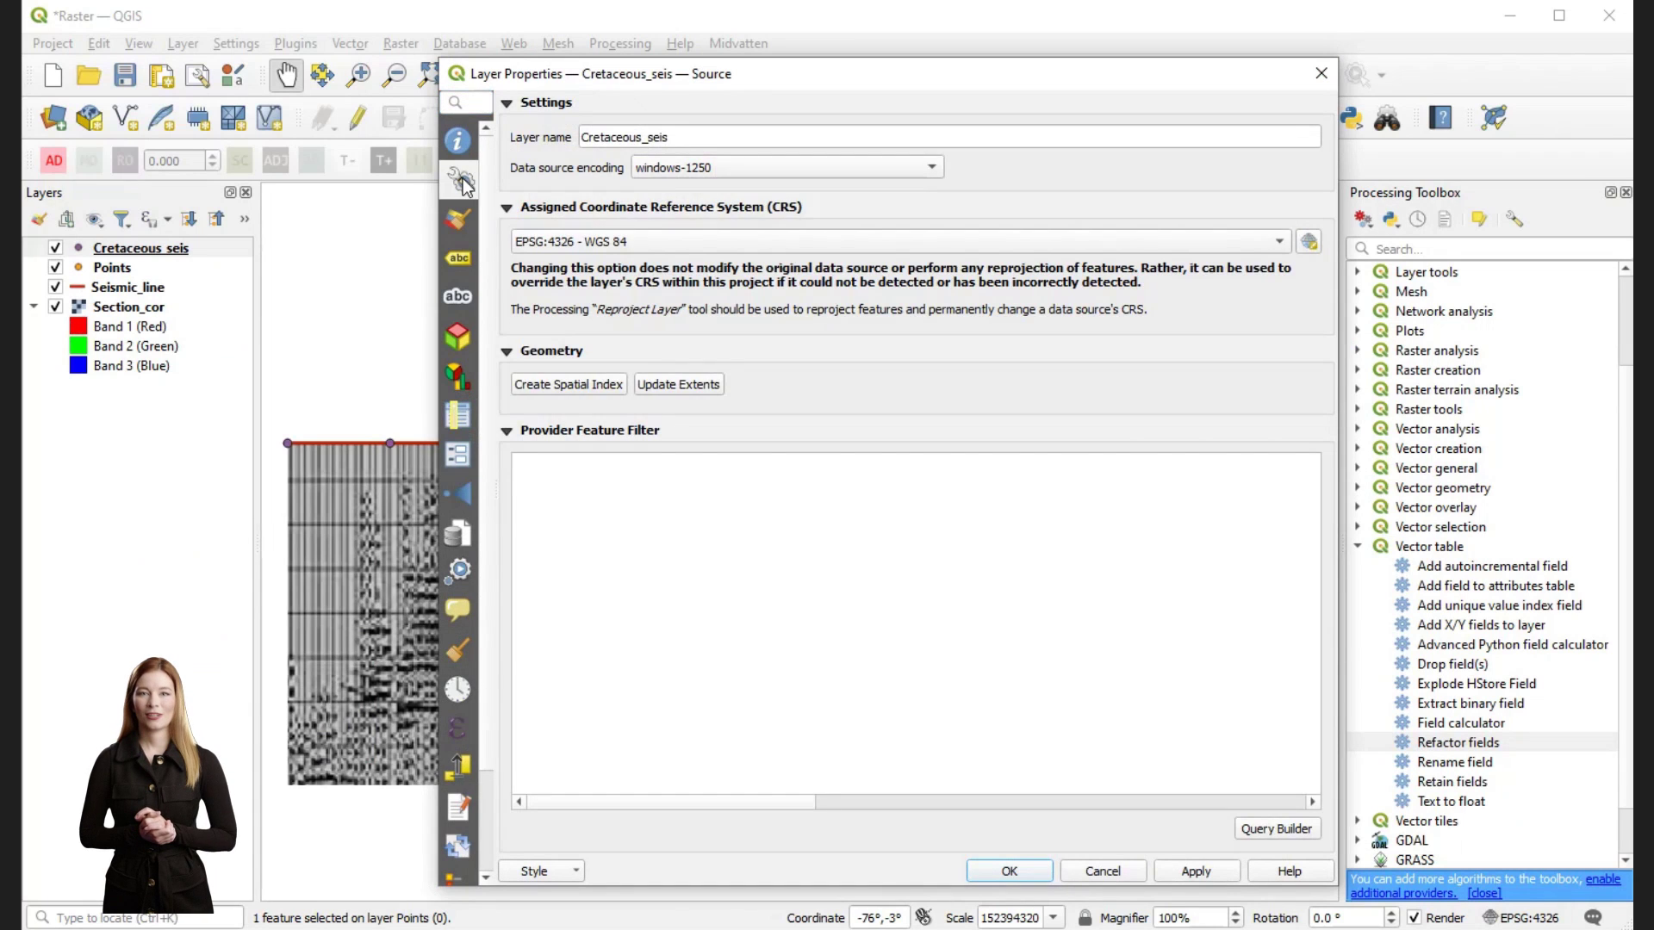
pyautogui.click(457, 219)
pyautogui.click(645, 302)
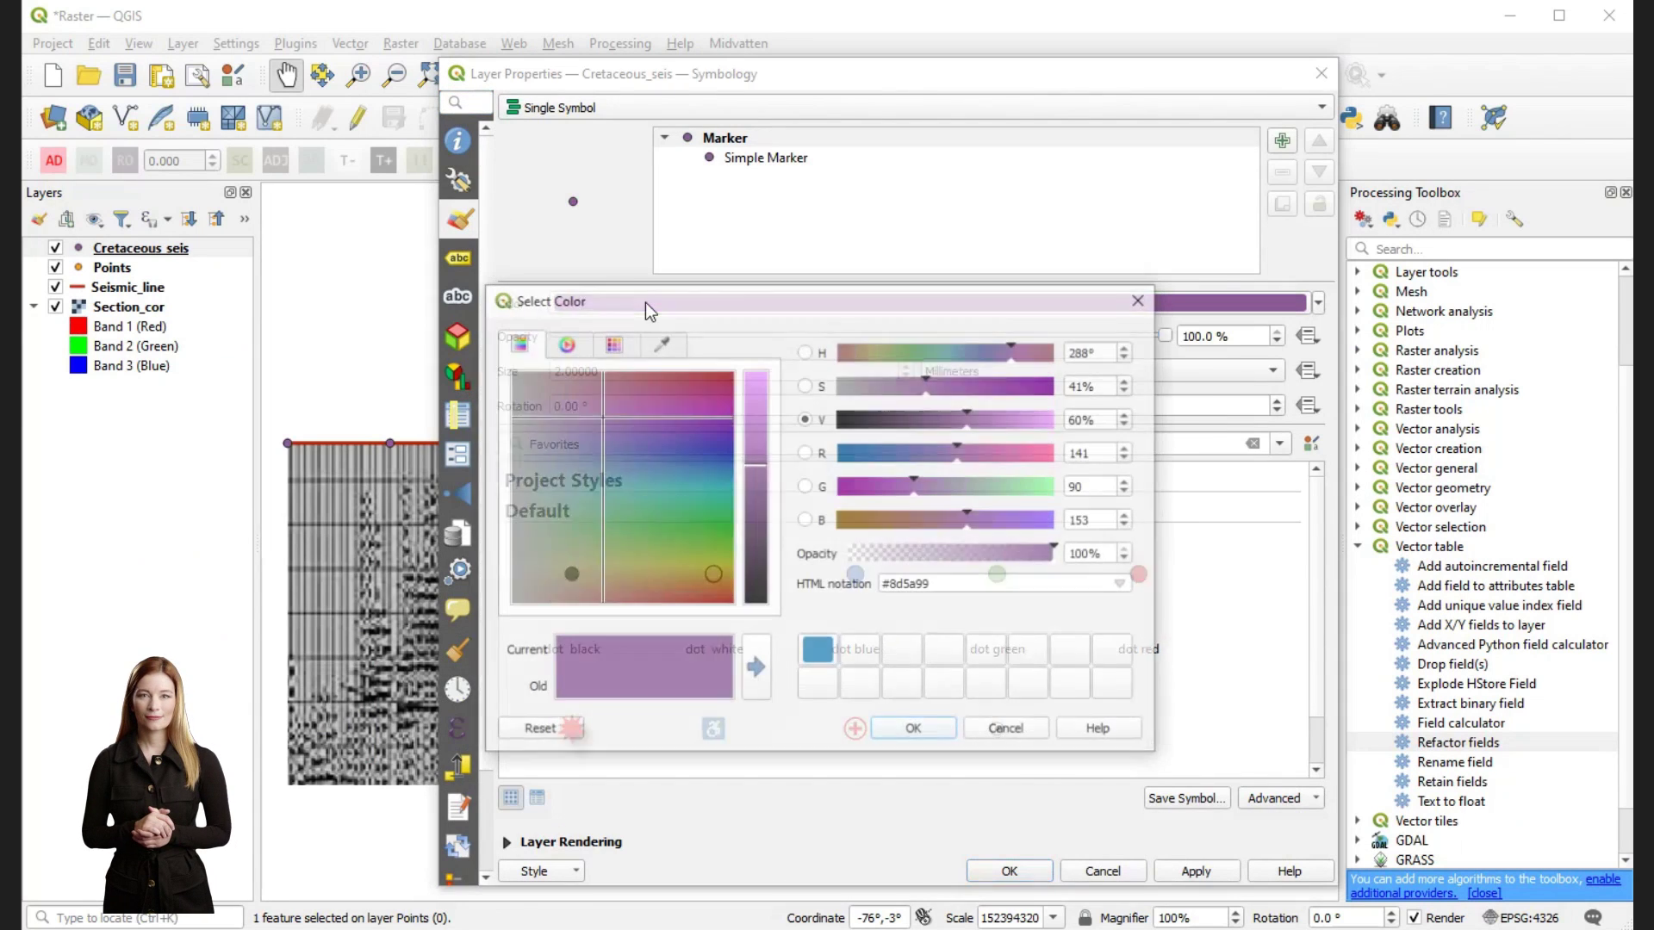
pyautogui.click(728, 543)
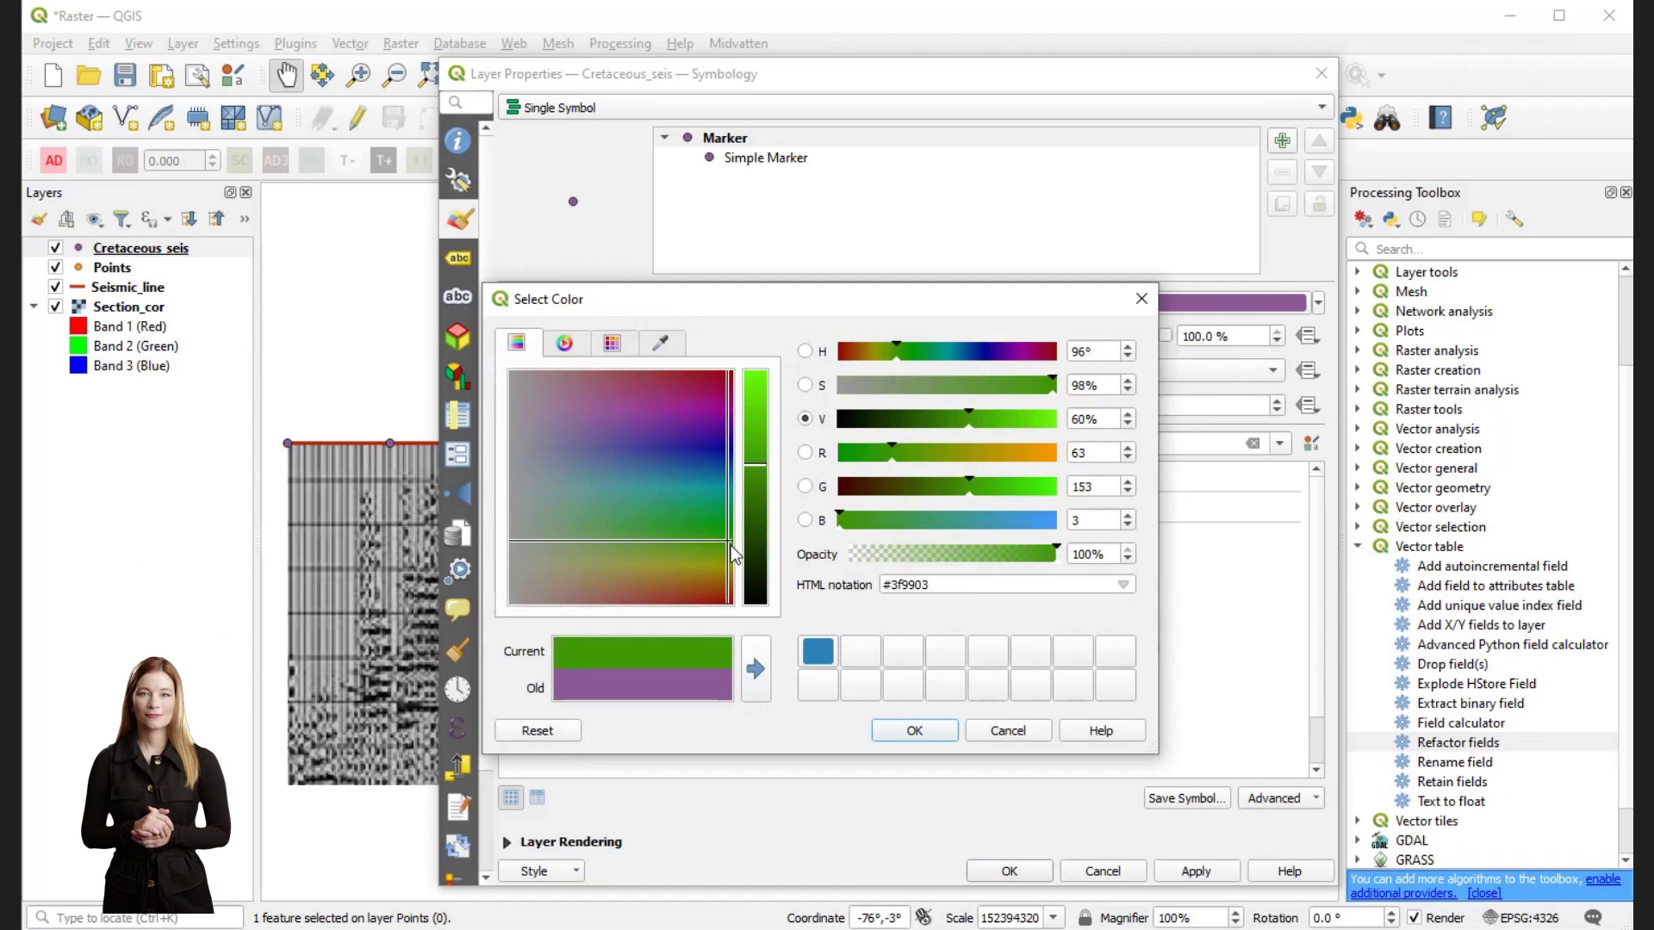
pyautogui.click(915, 730)
# - Set the Cretaceous_seis marker size to 3 millimeters and apply the layer properties
pyautogui.click(904, 365)
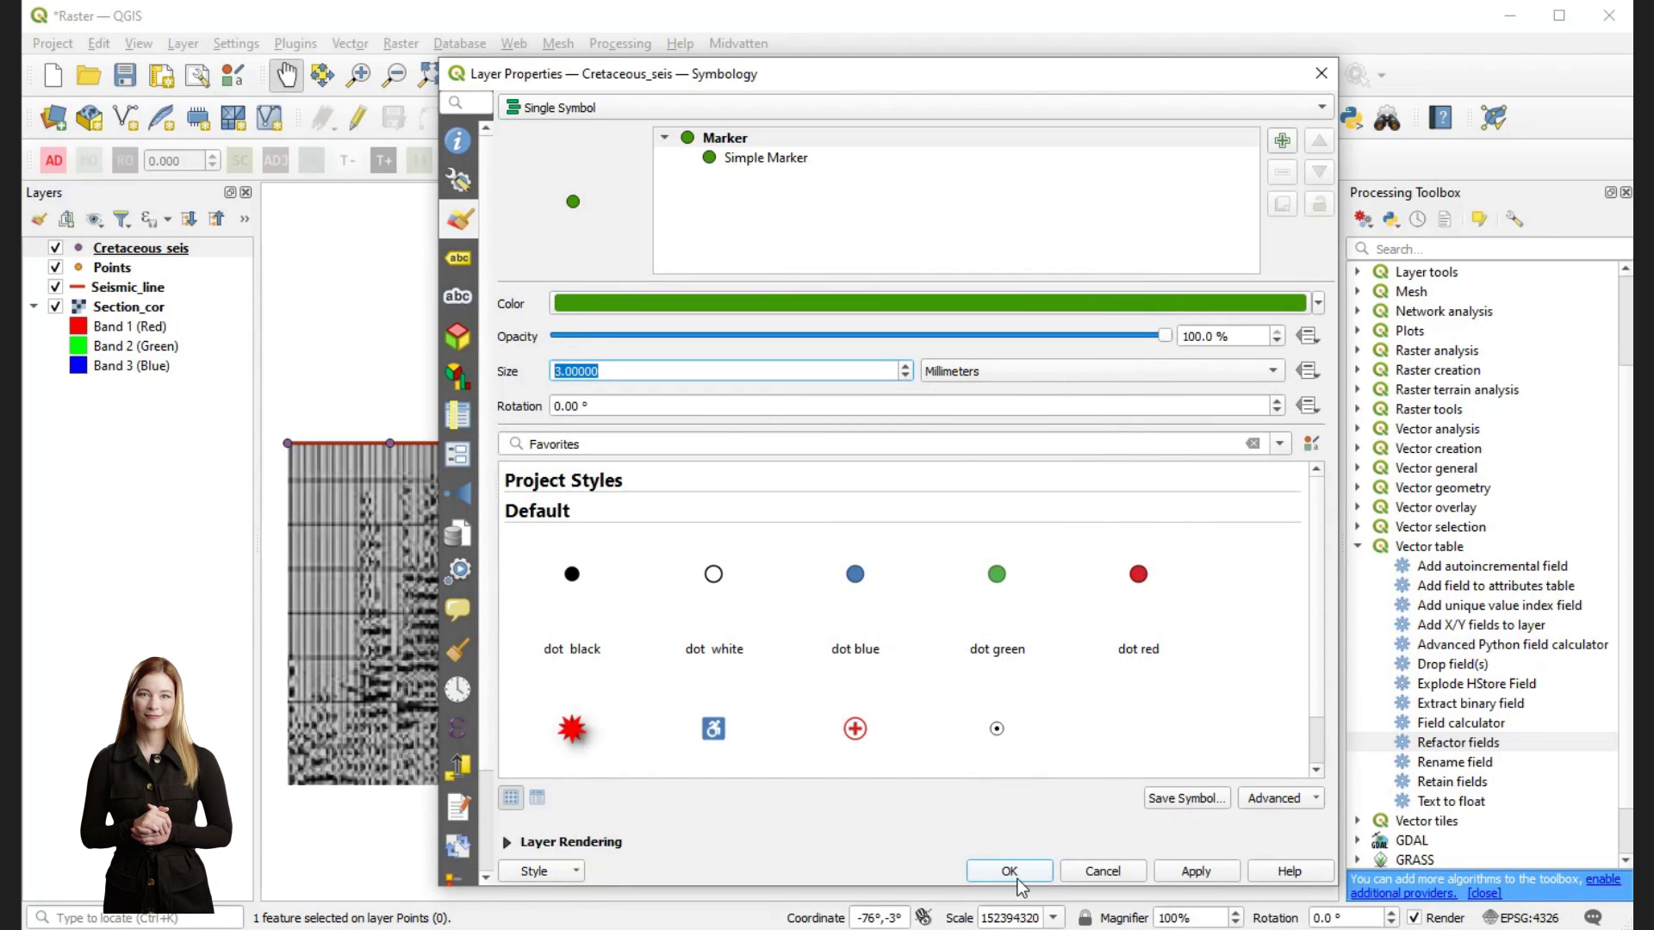
pyautogui.click(1194, 871)
pyautogui.click(1044, 872)
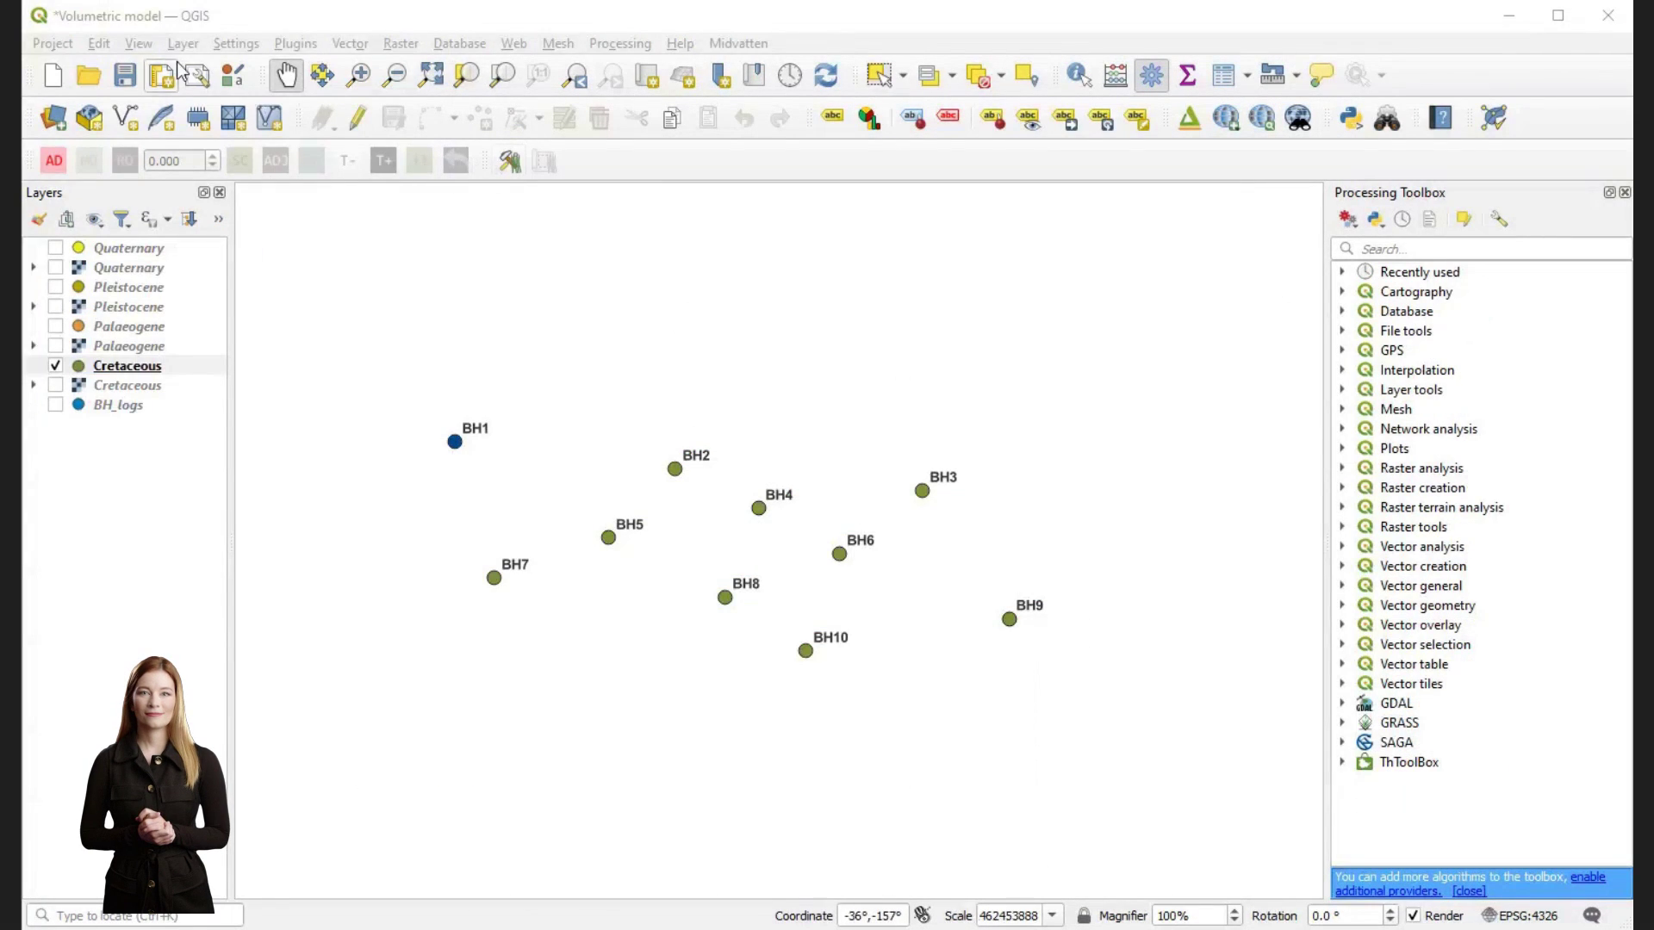
# - In the Volumetric model project, create a LineString shapefile layer saved as Line.shp in the D:\Volumetric_model folder
pyautogui.click(183, 43)
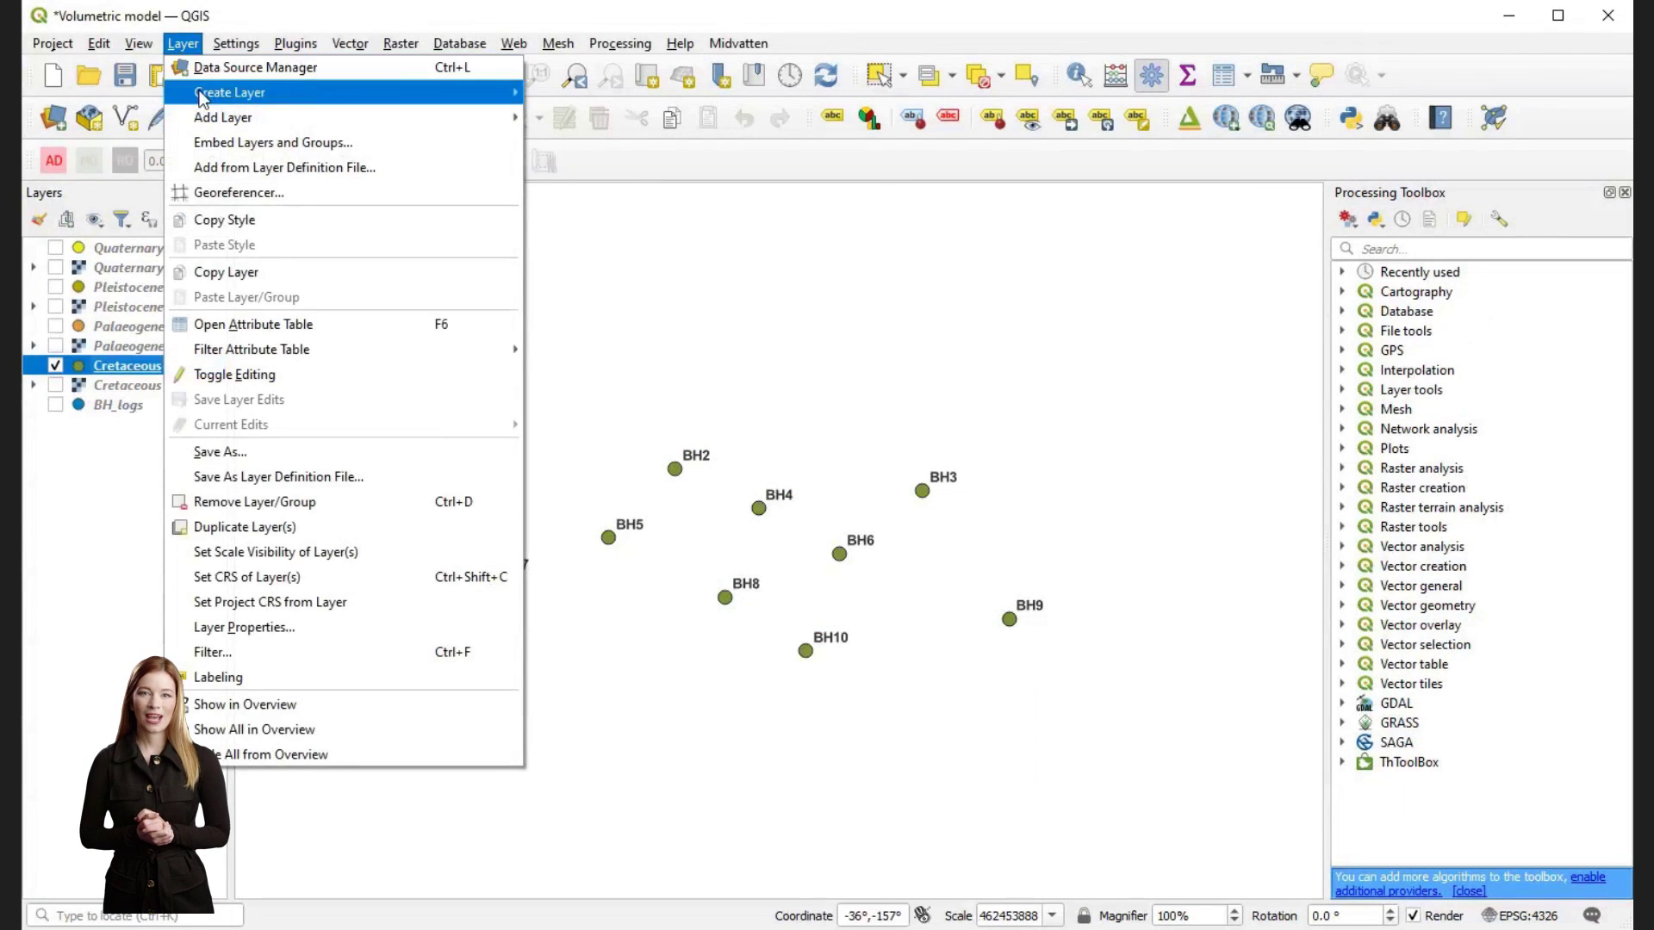
pyautogui.moveTo(345, 92)
pyautogui.click(567, 117)
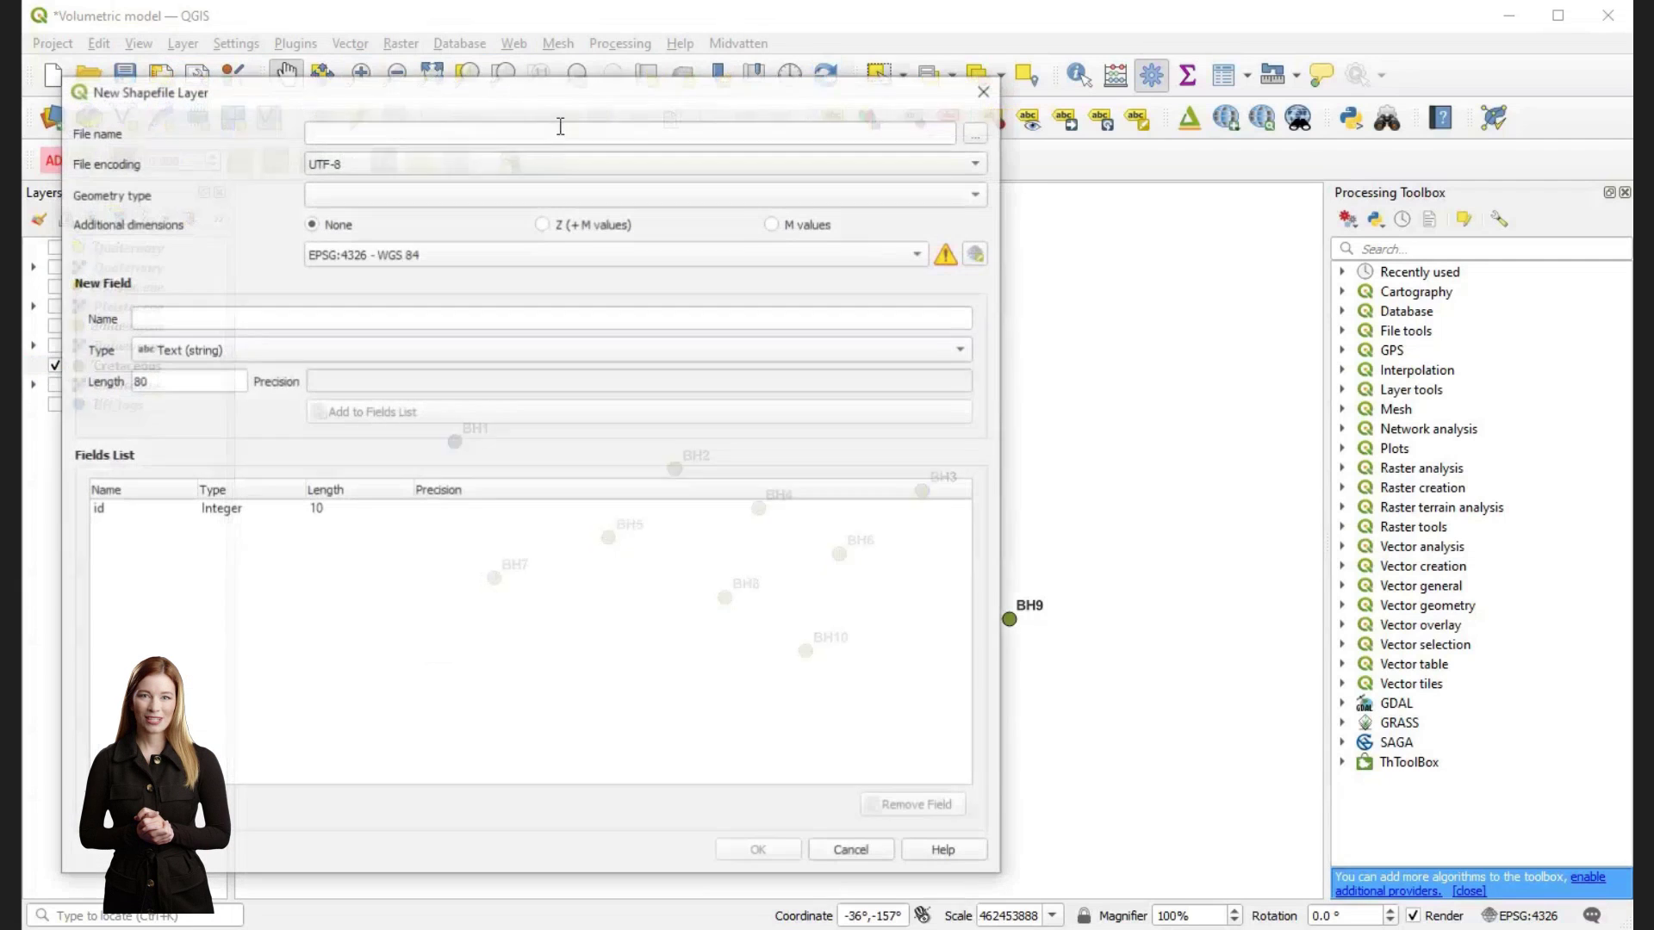
pyautogui.click(979, 131)
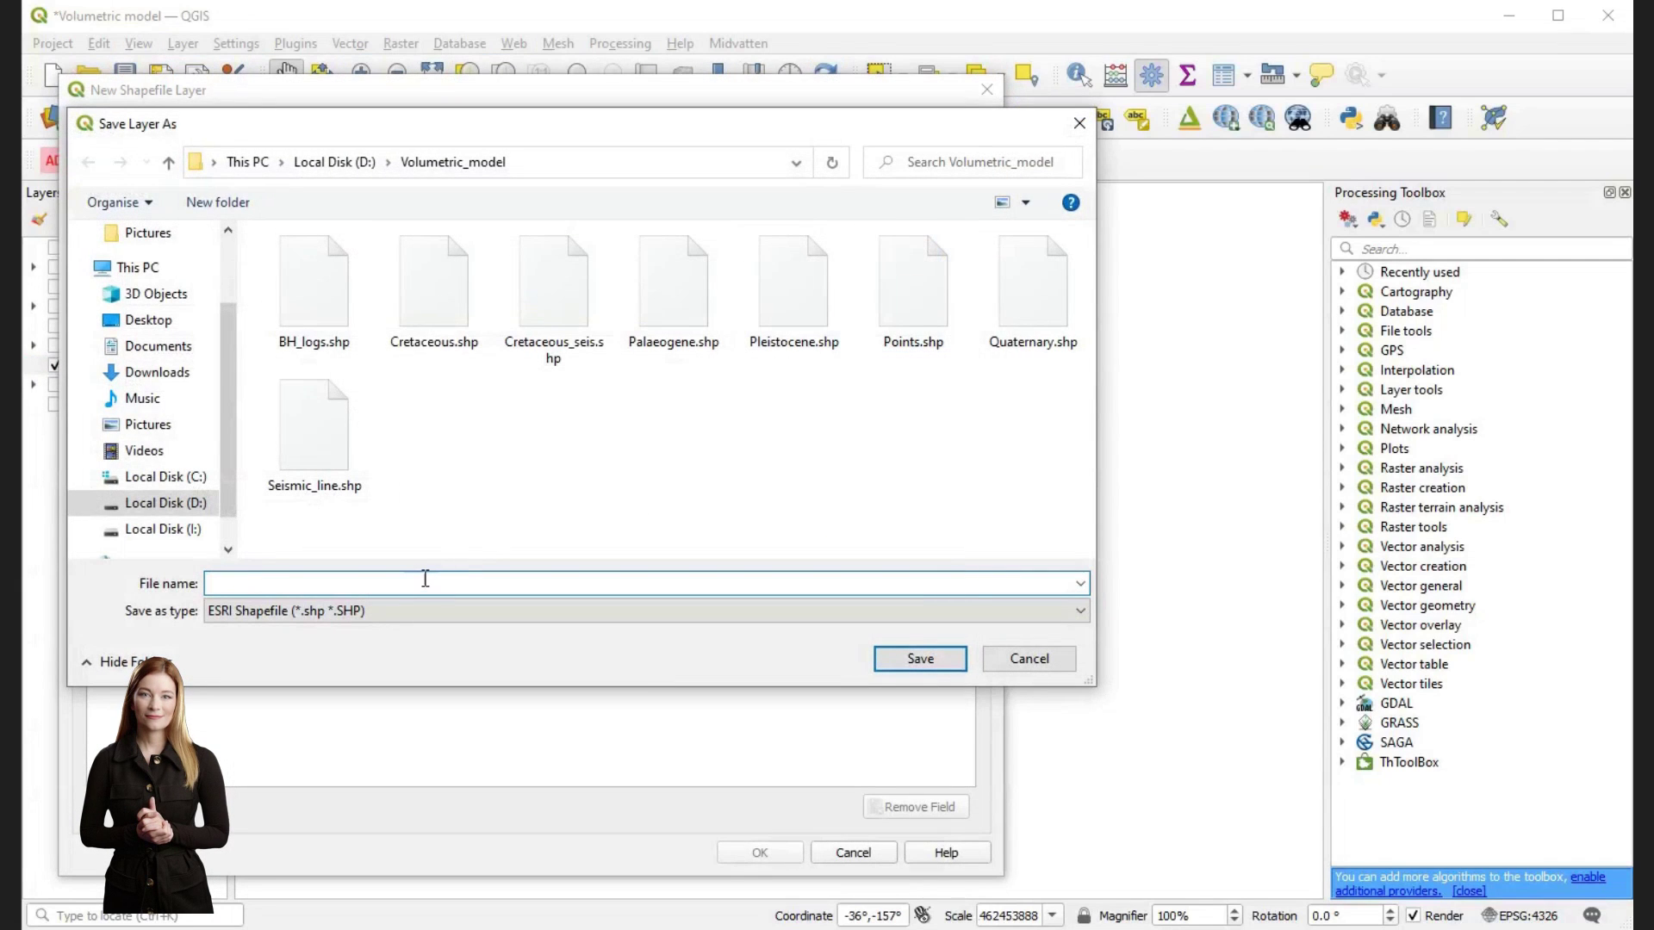
pyautogui.write('LIne')
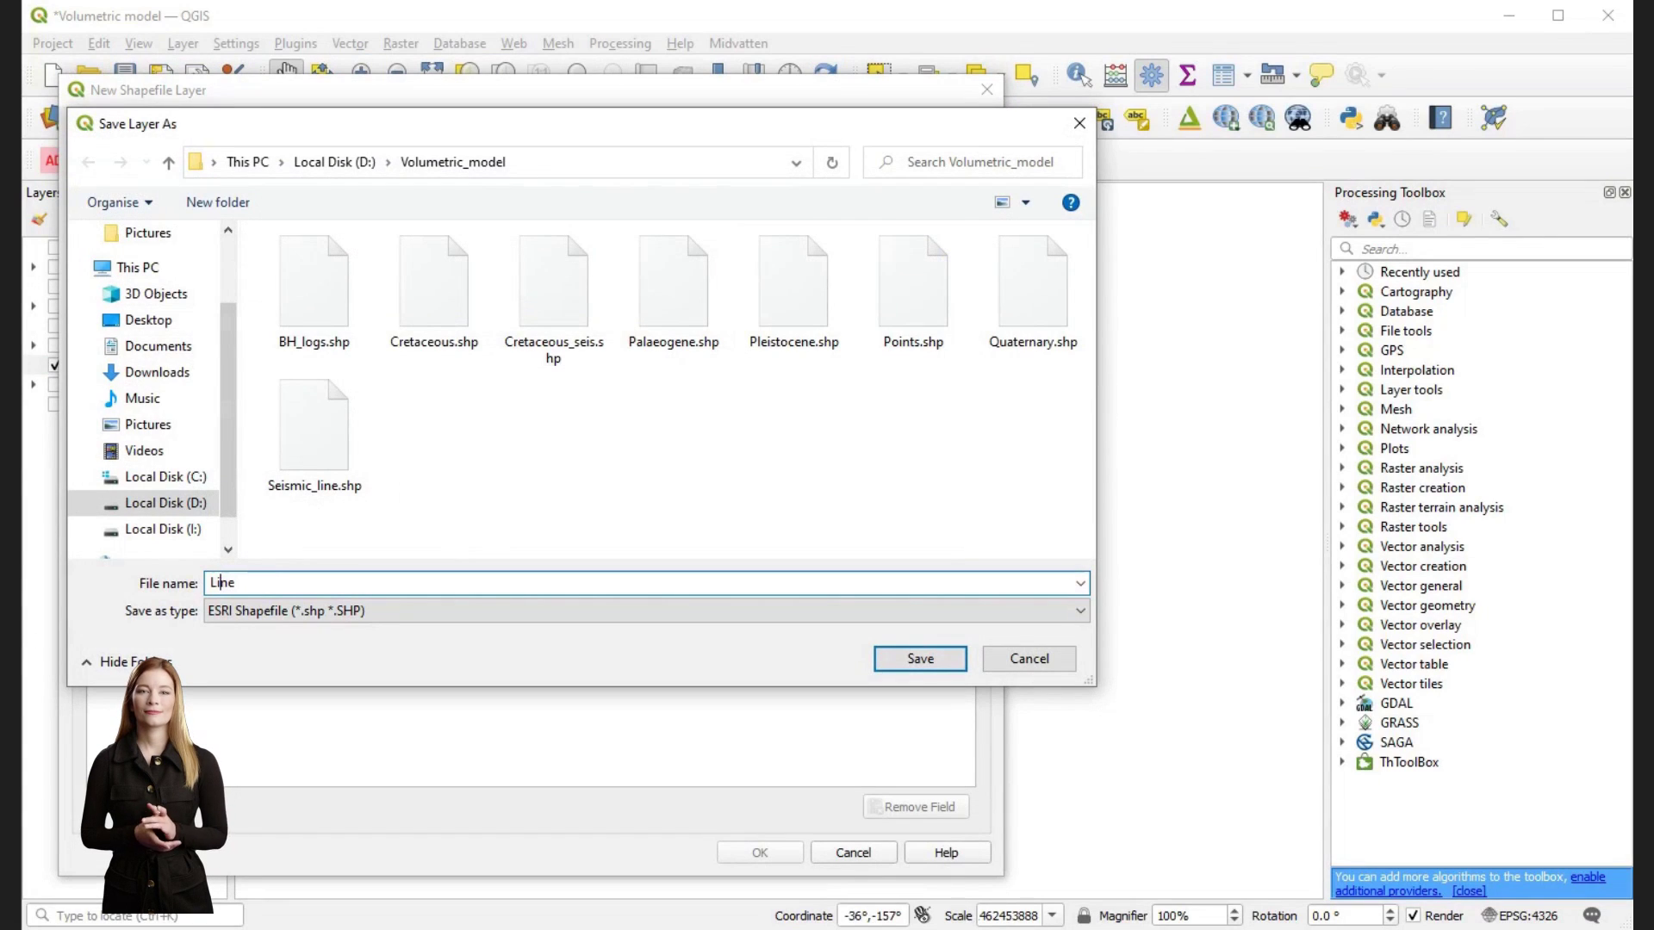
pyautogui.click(919, 659)
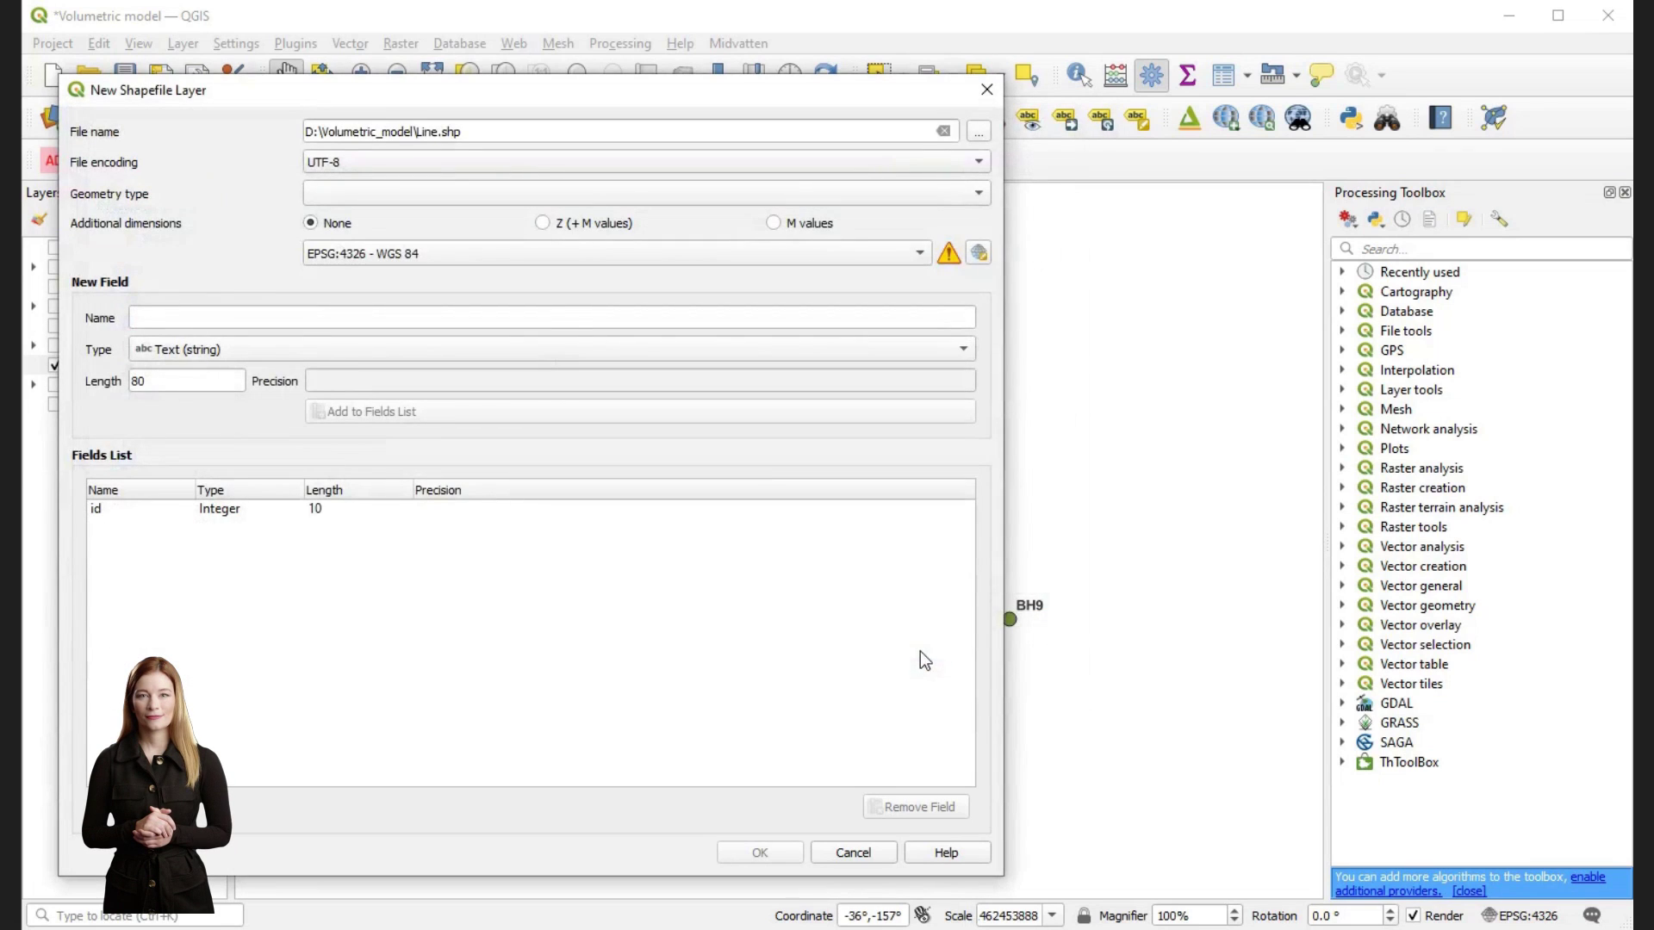
pyautogui.click(430, 200)
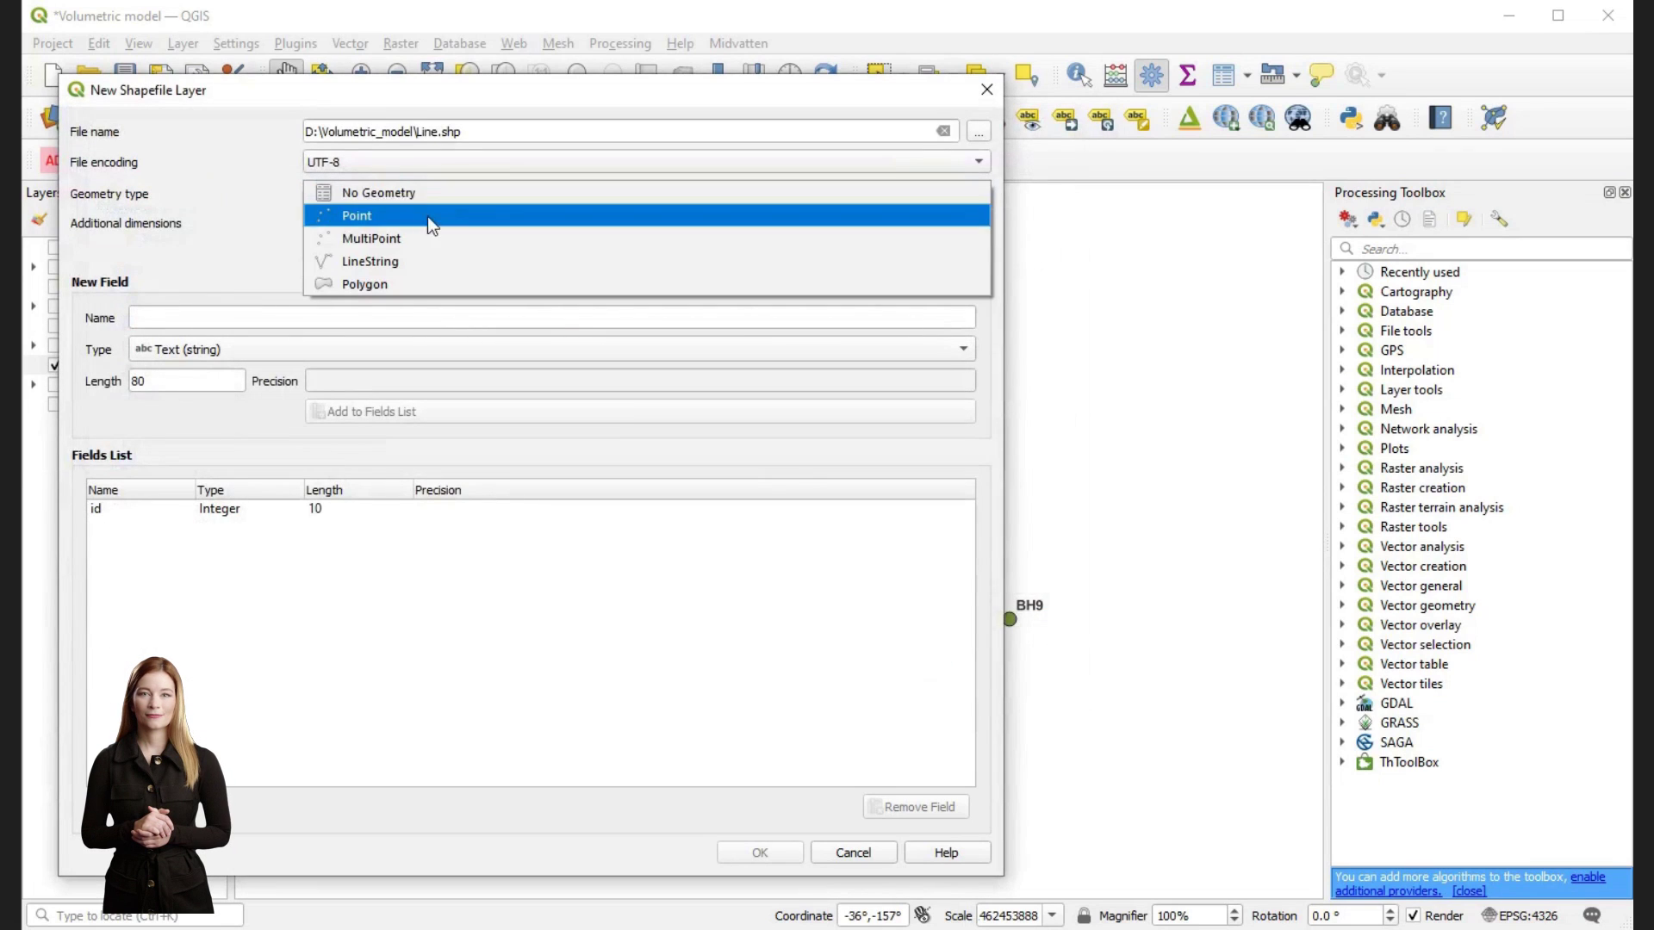
pyautogui.click(417, 261)
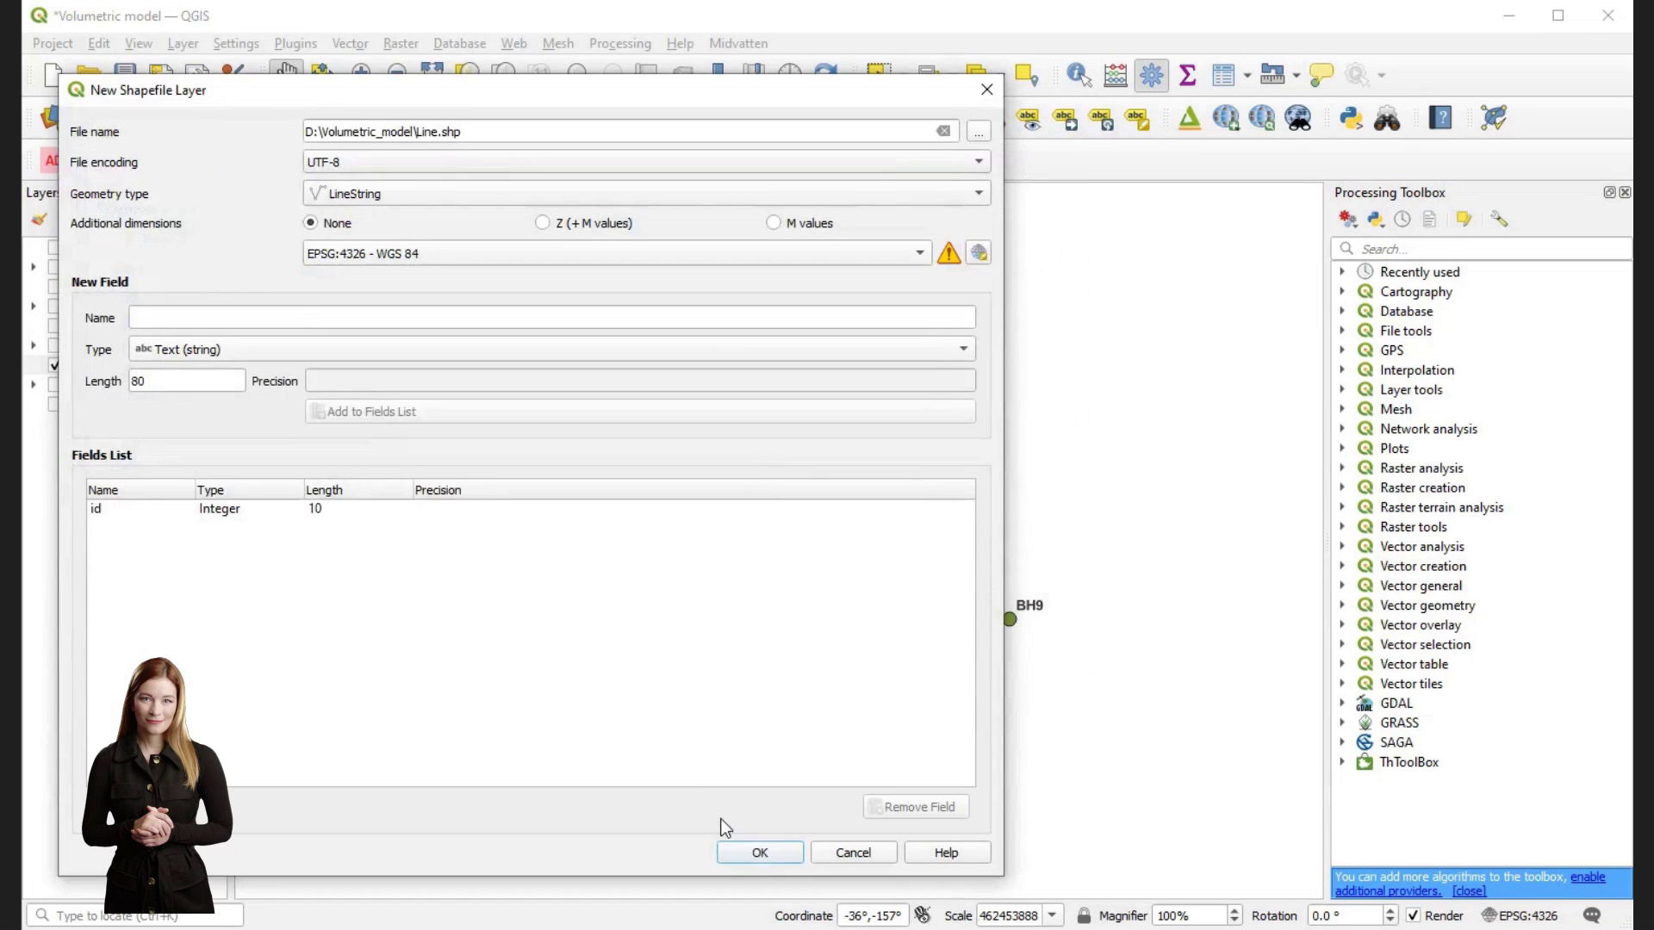
pyautogui.click(747, 851)
# - Enable editing on the Line layer and start a new line feature exactly at borehole BH1
pyautogui.rightClick(179, 365)
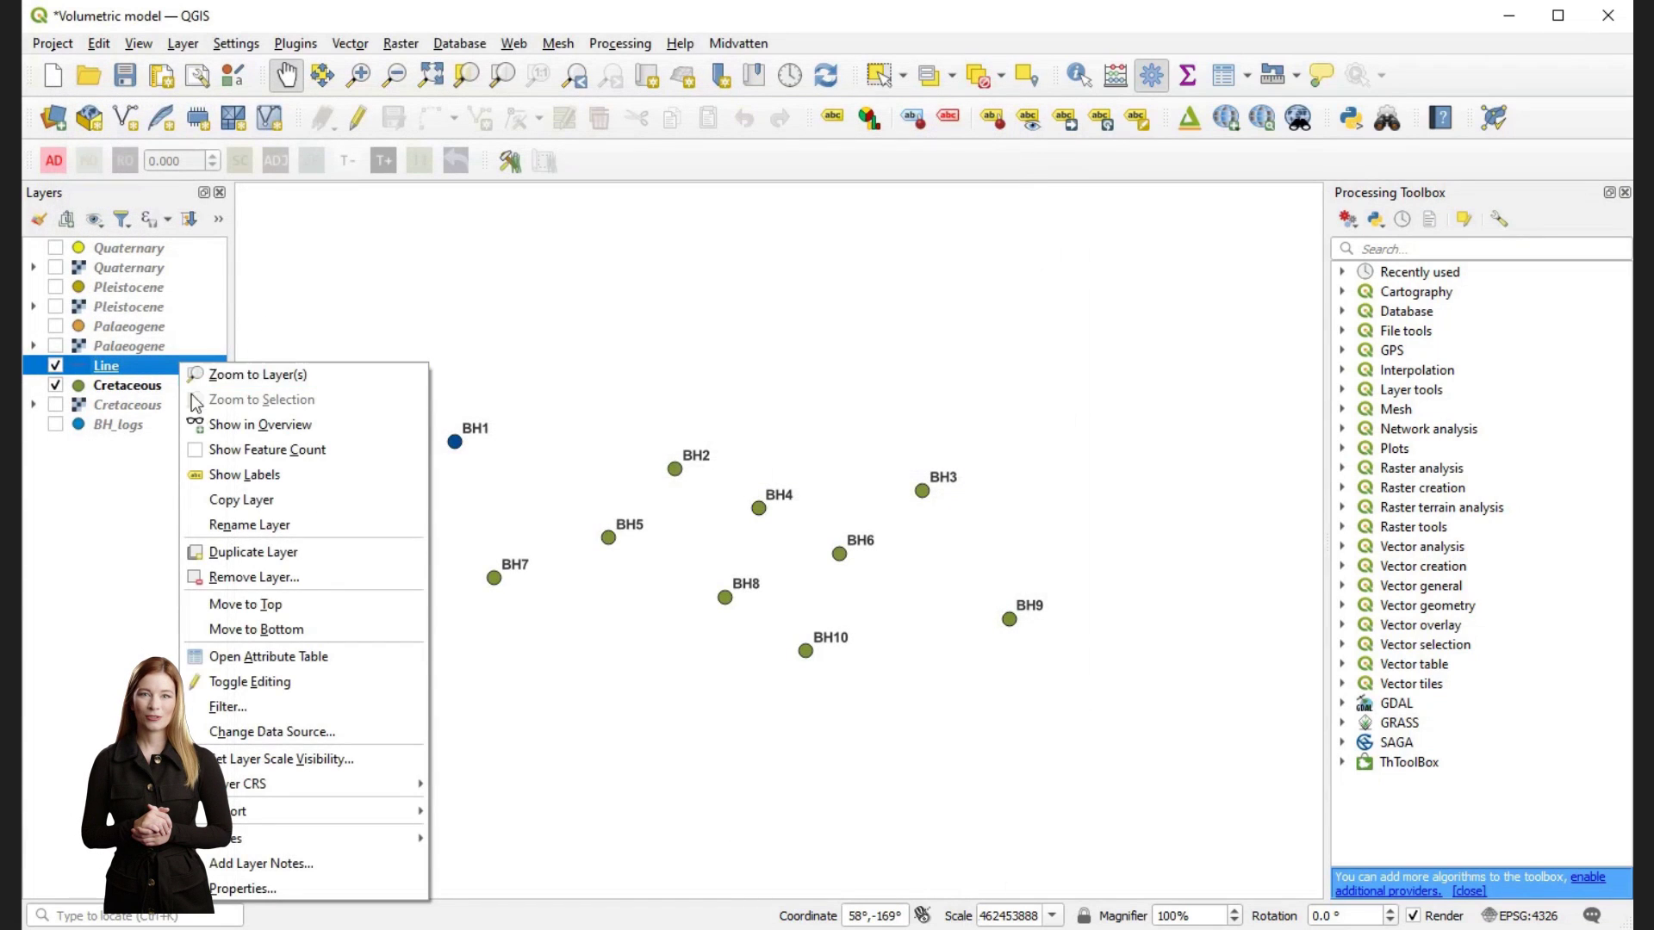
pyautogui.click(250, 682)
pyautogui.hotkey('ctrl', '.')
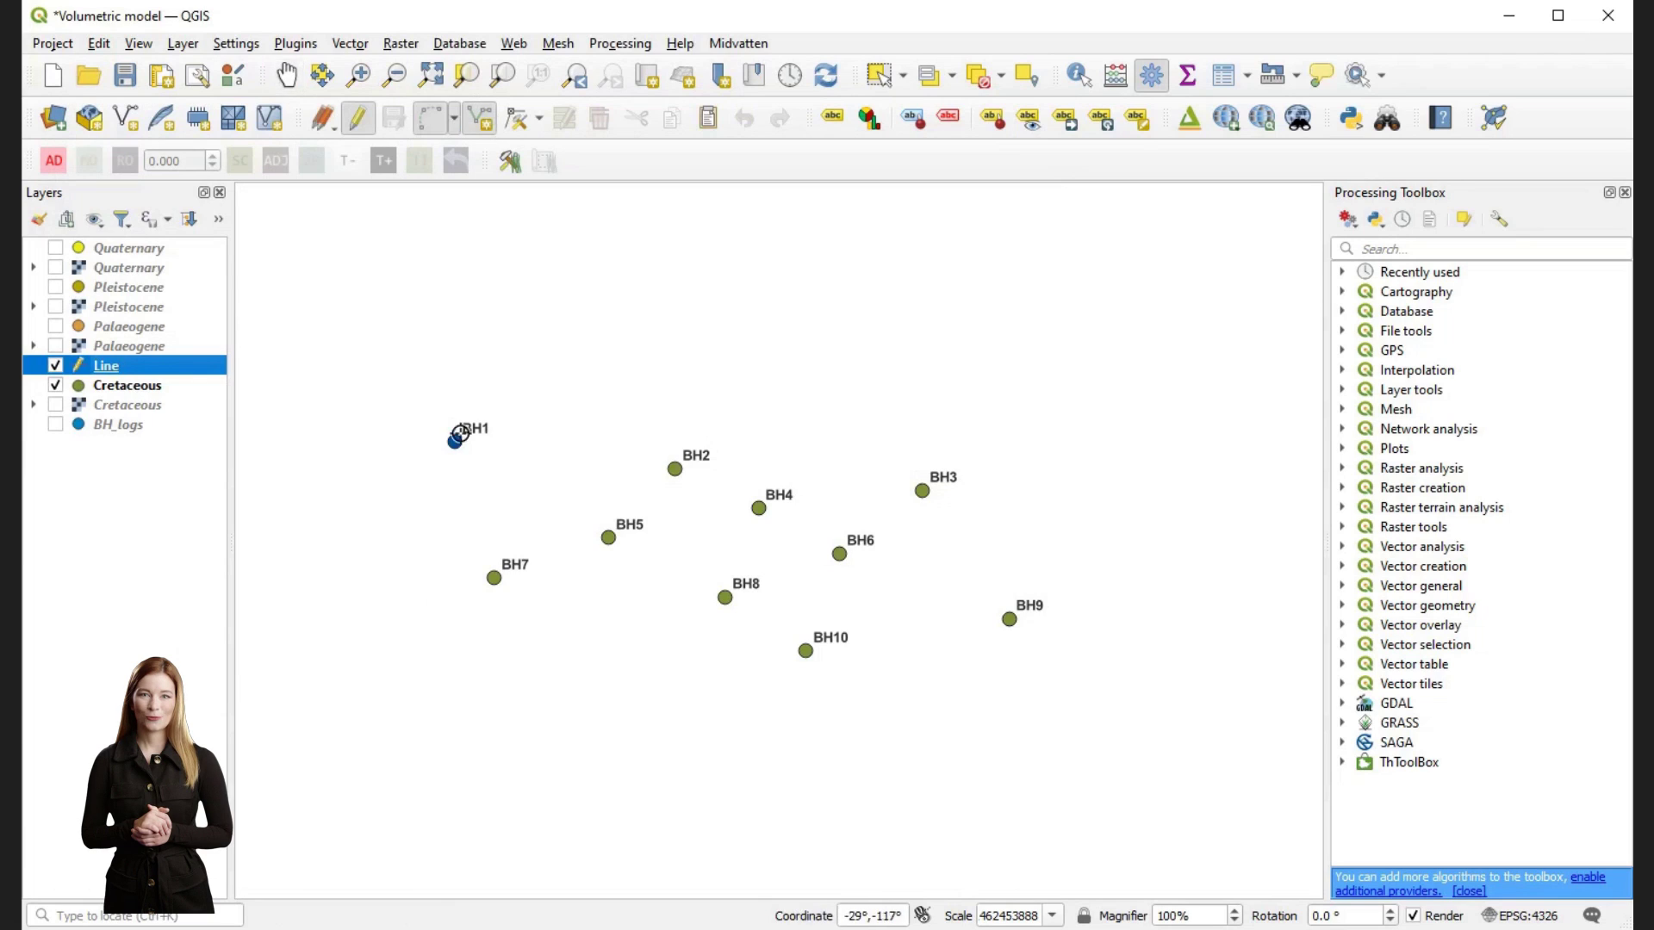
pyautogui.scroll(3, 455, 431)
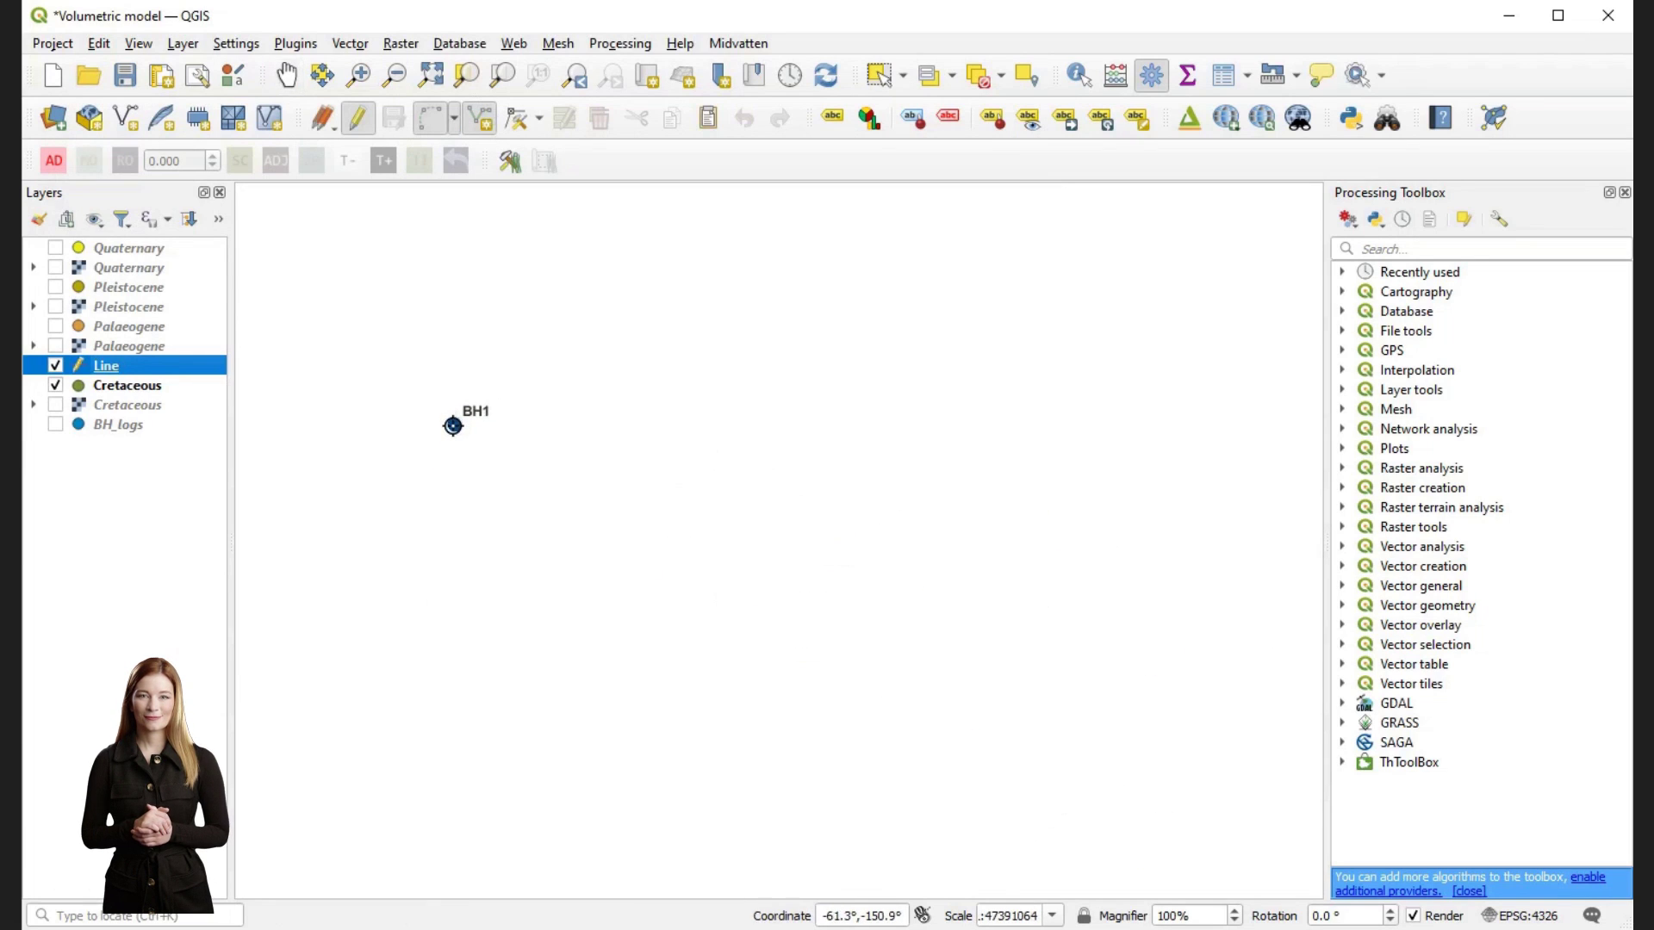
pyautogui.click(453, 426)
# - End the line exactly at borehole BH9 and finish the feature, accepting its attributes
pyautogui.scroll(4, 622, 518)
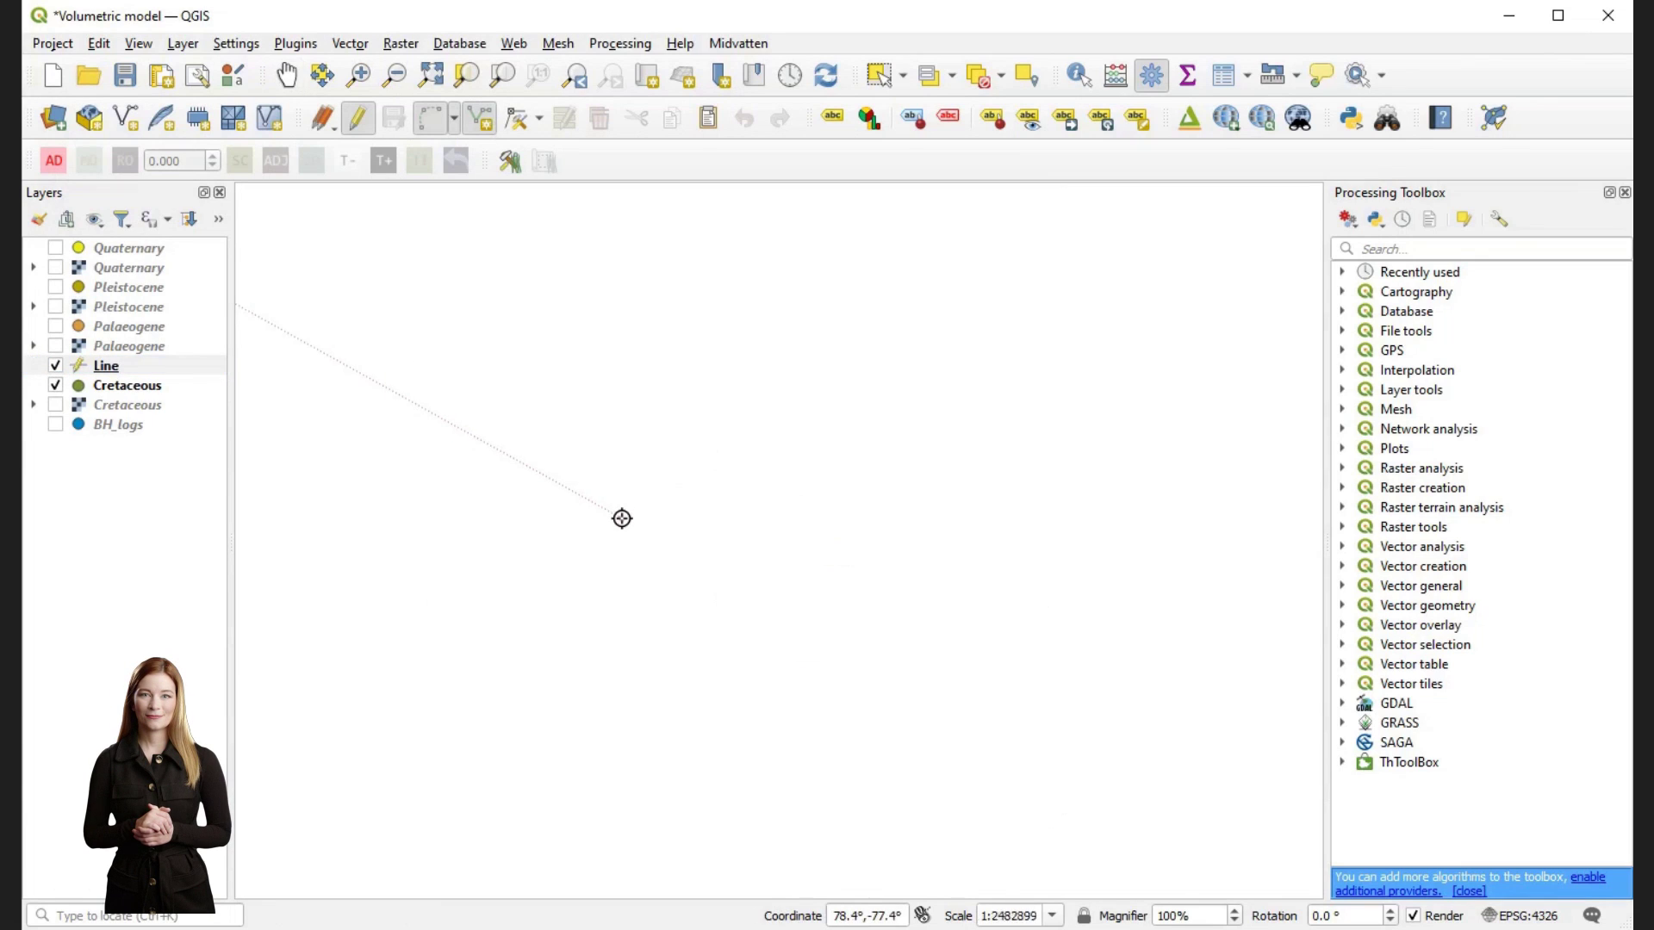
pyautogui.scroll(-6, 622, 518)
pyautogui.scroll(2, 654, 508)
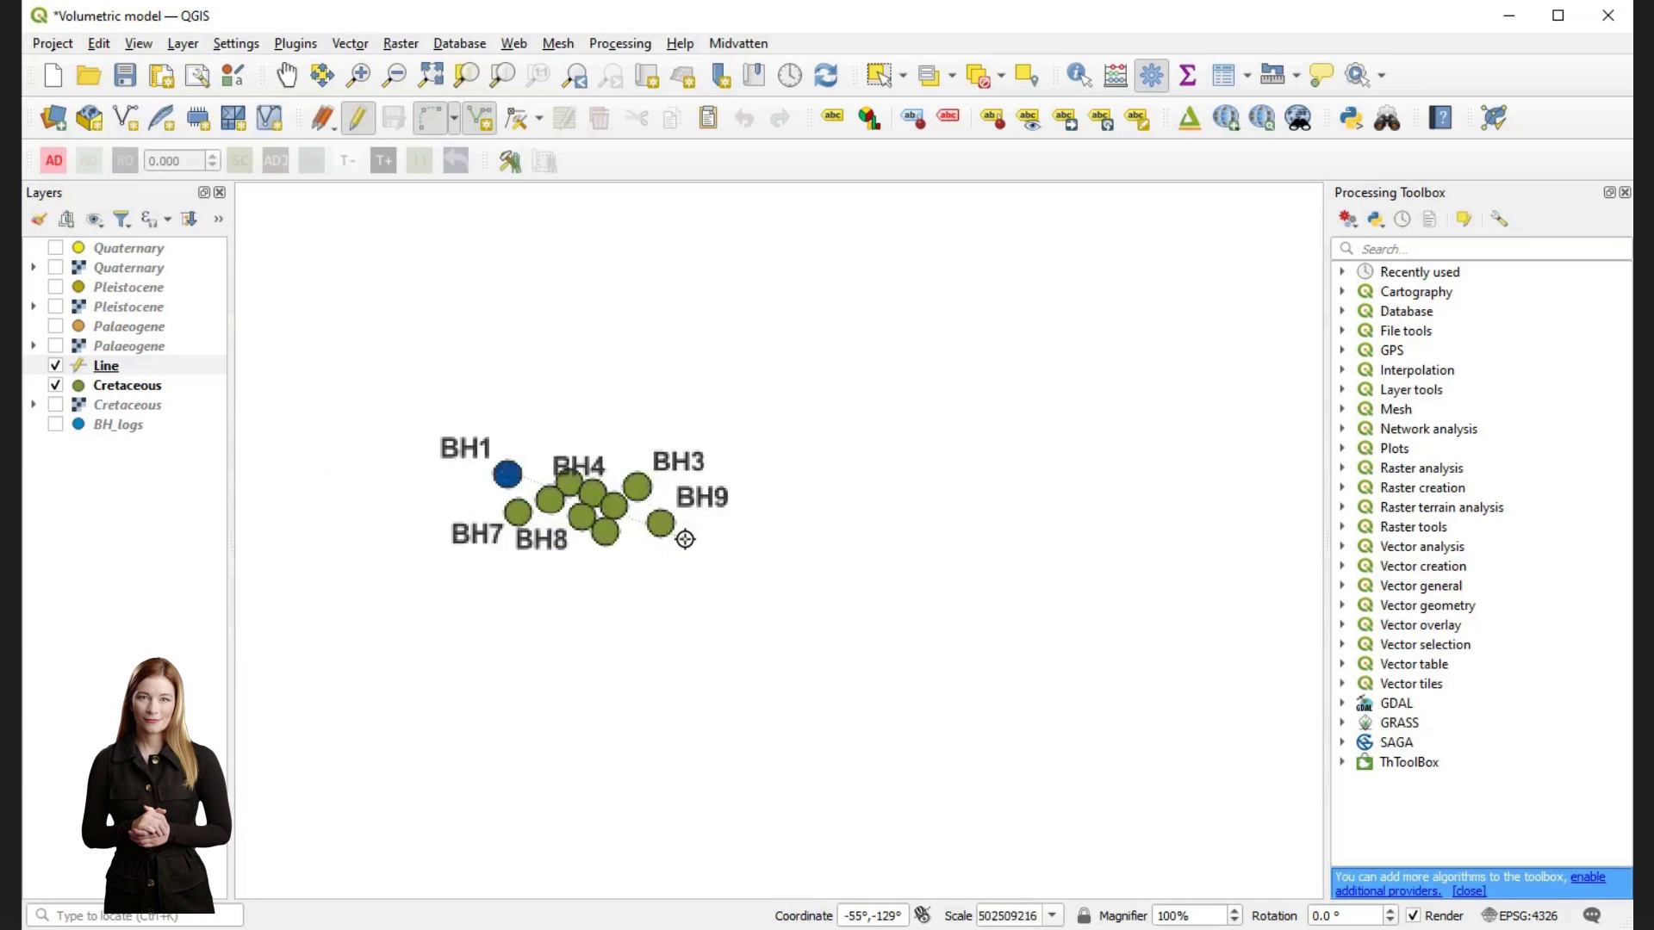
pyautogui.scroll(5, 612, 483)
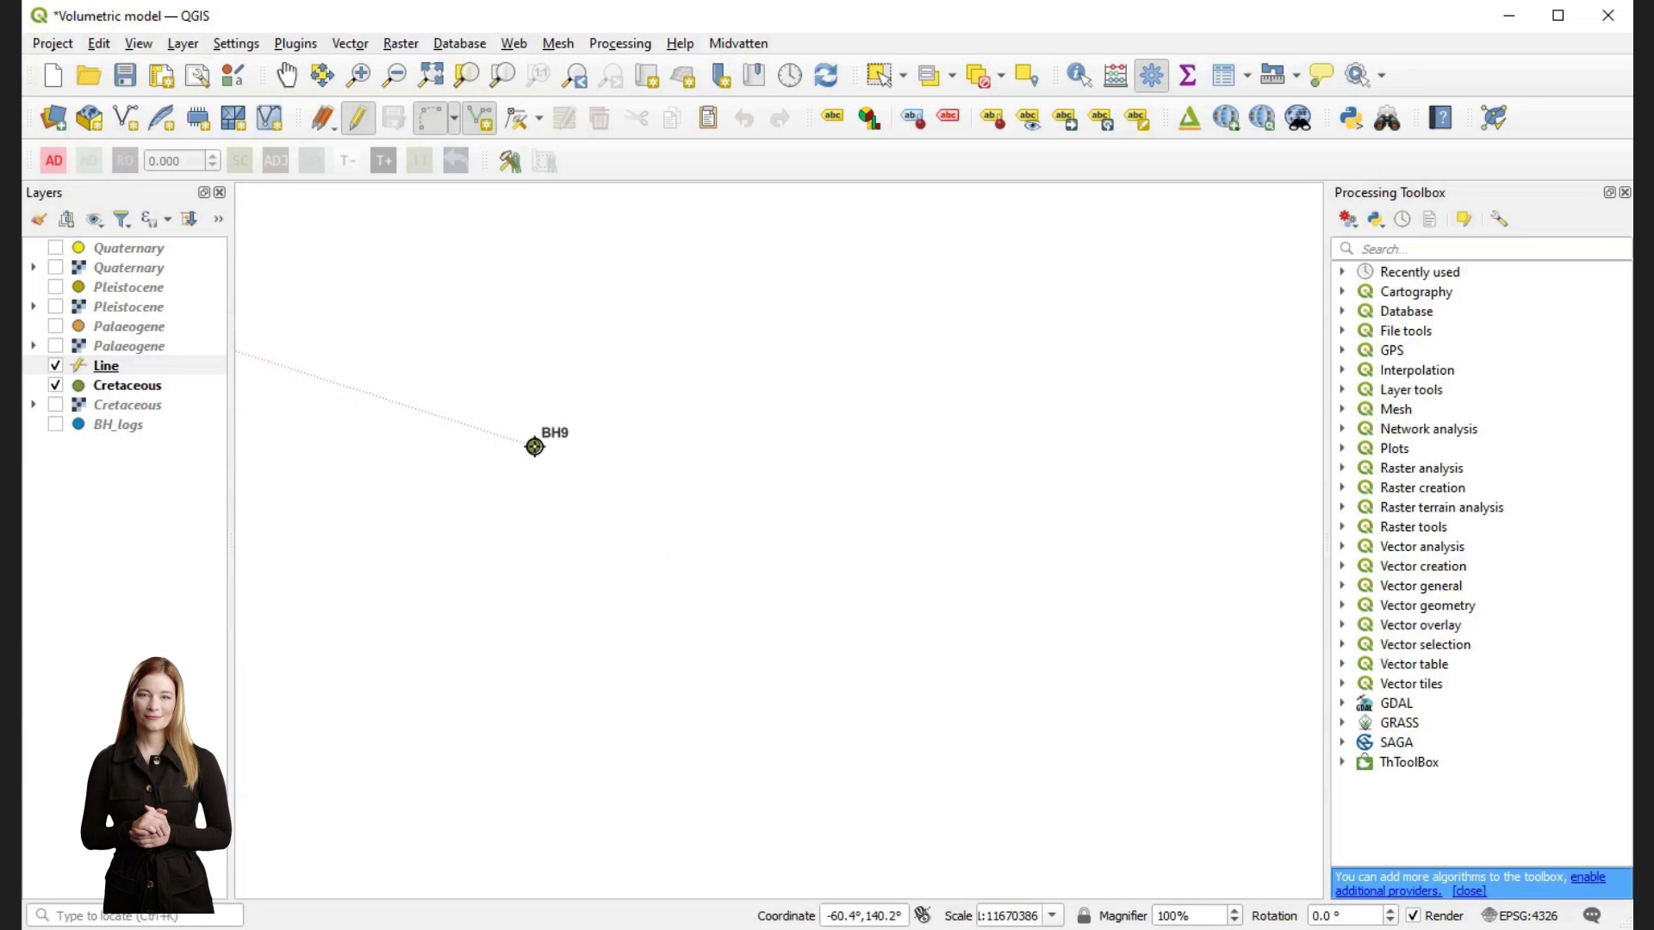
pyautogui.click(533, 446)
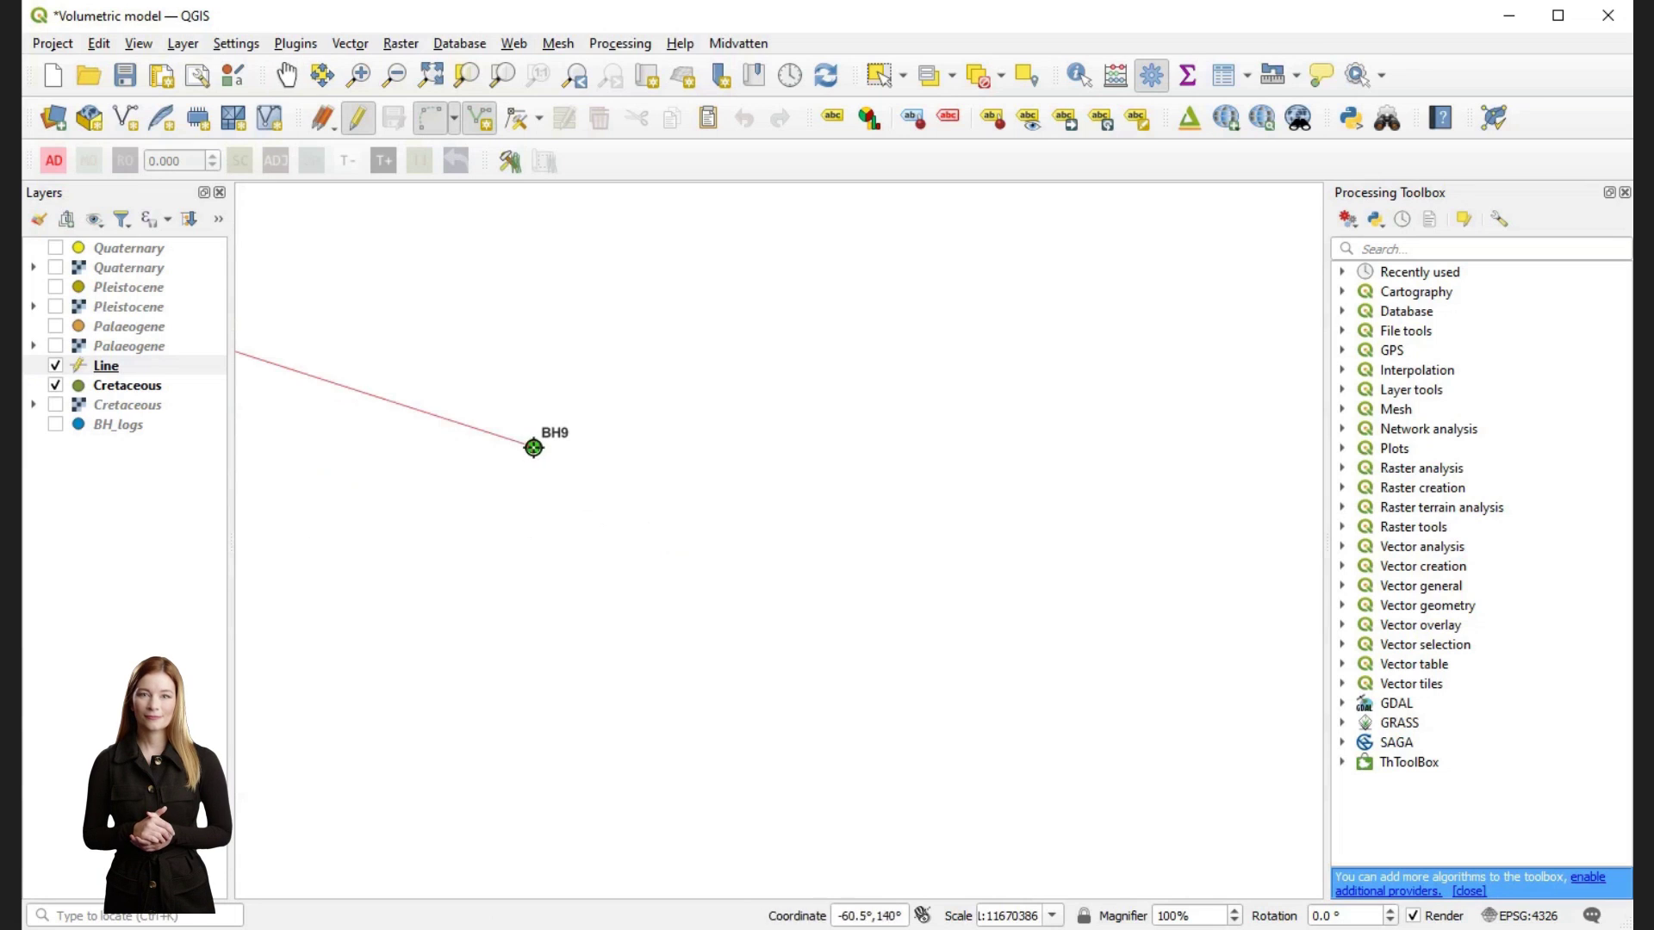
pyautogui.rightClick(583, 462)
pyautogui.click(918, 753)
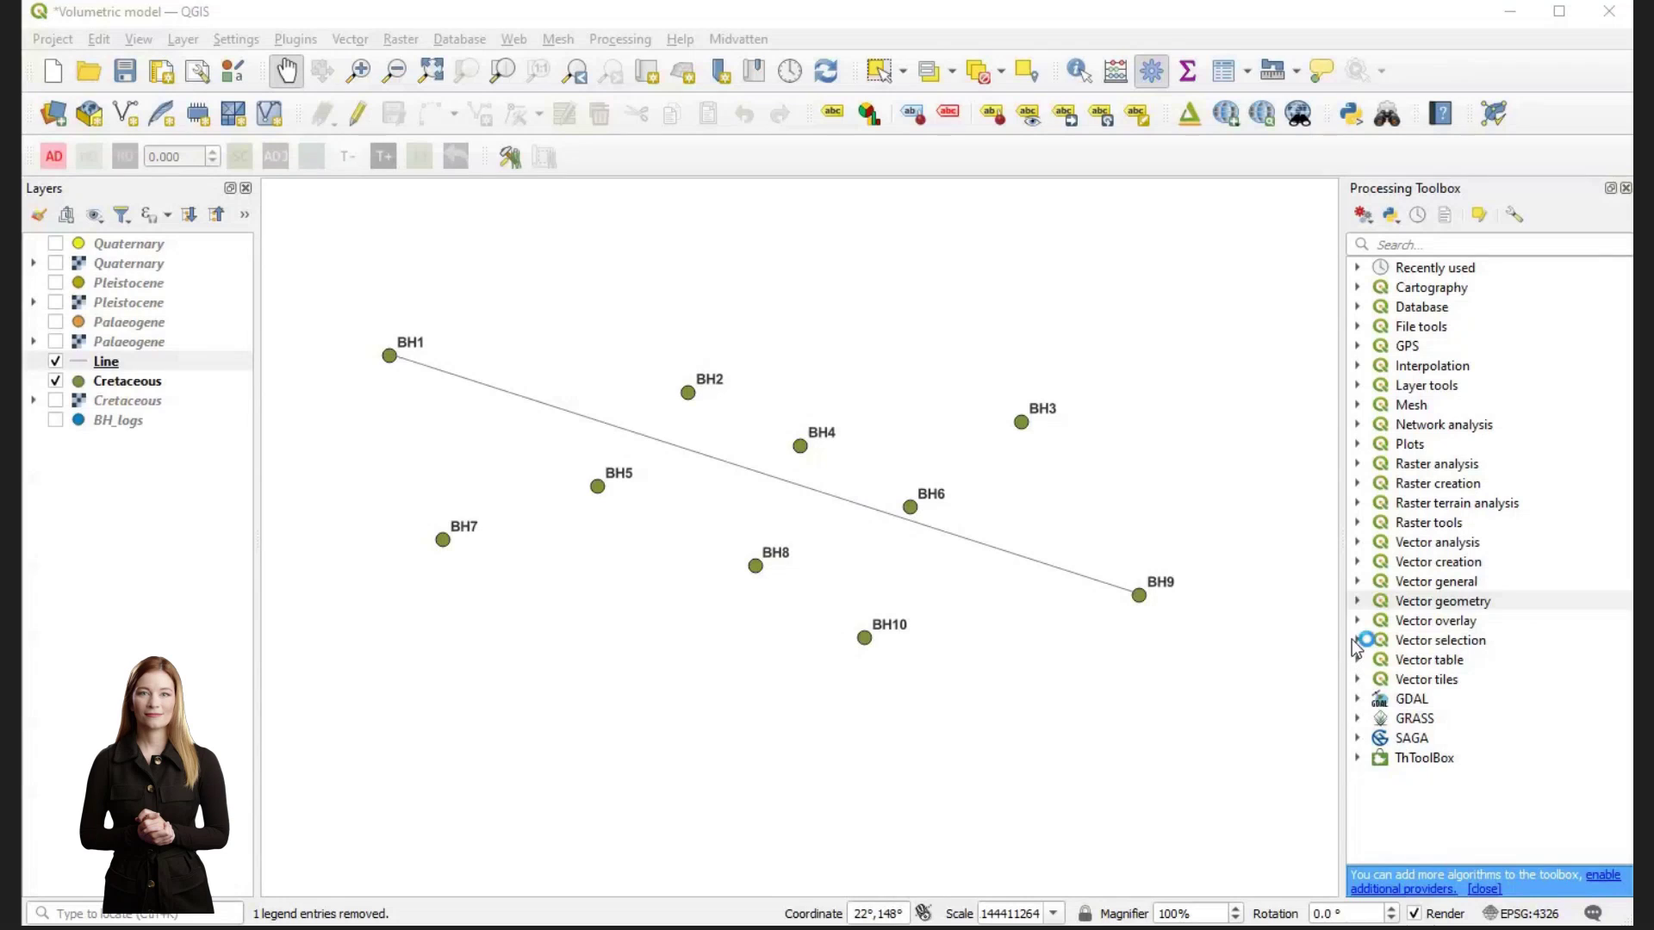
# - Open the Points along geometry tool with the Line layer as input
pyautogui.click(1359, 602)
pyautogui.scroll(-9, 1446, 728)
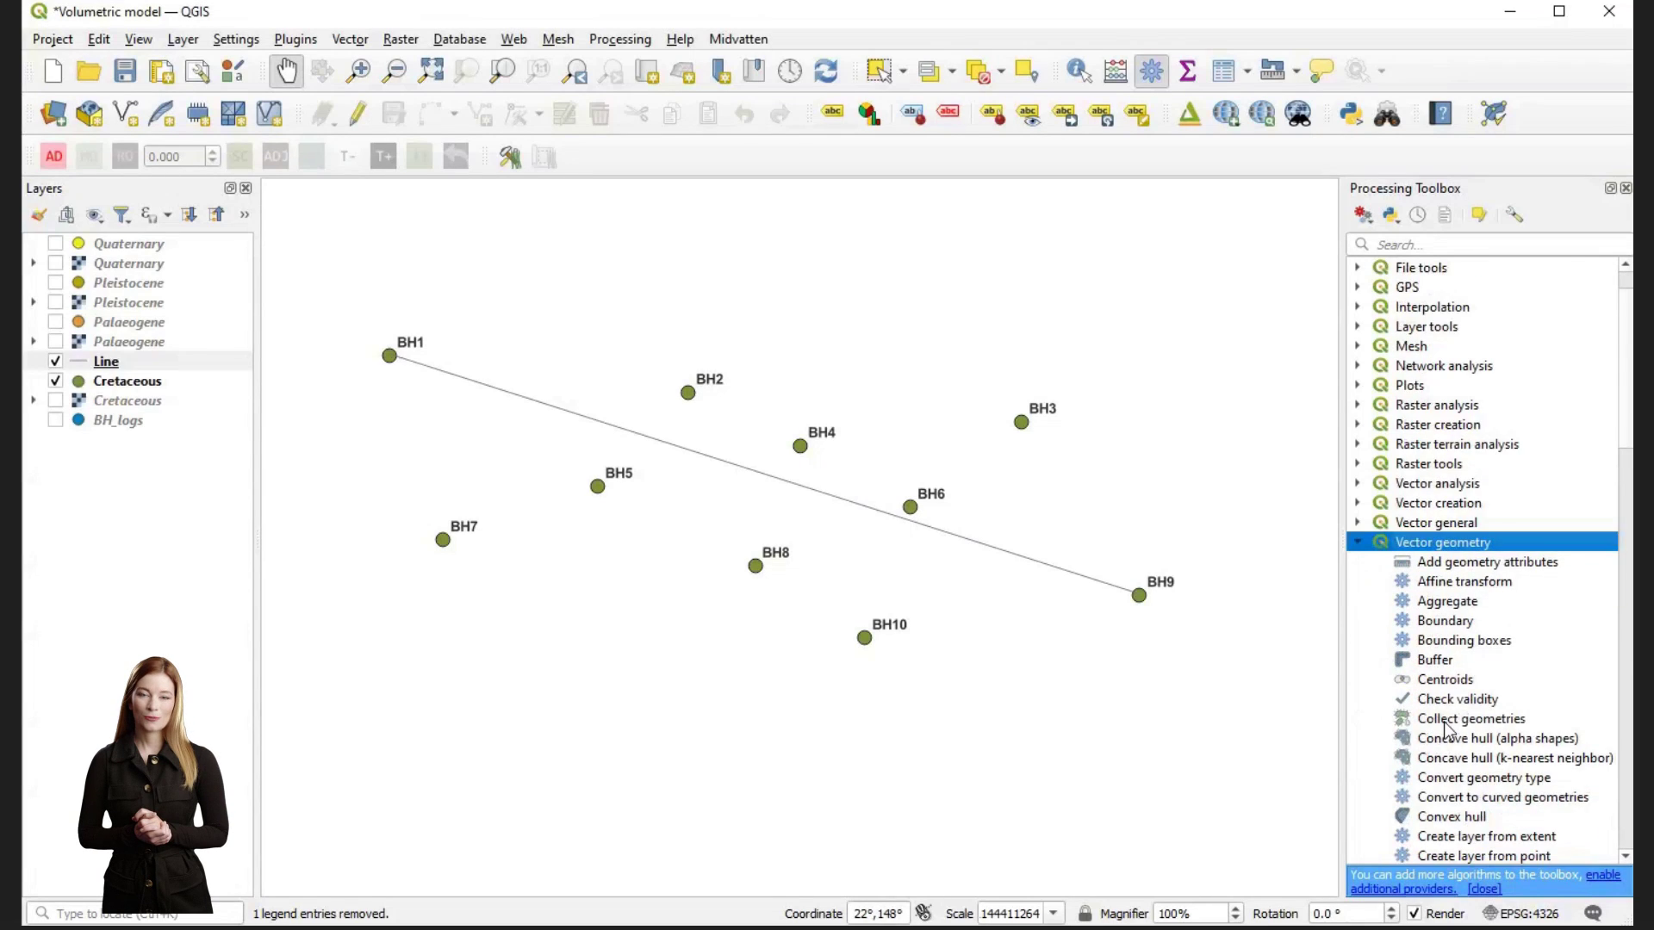
pyautogui.scroll(-7, 1447, 728)
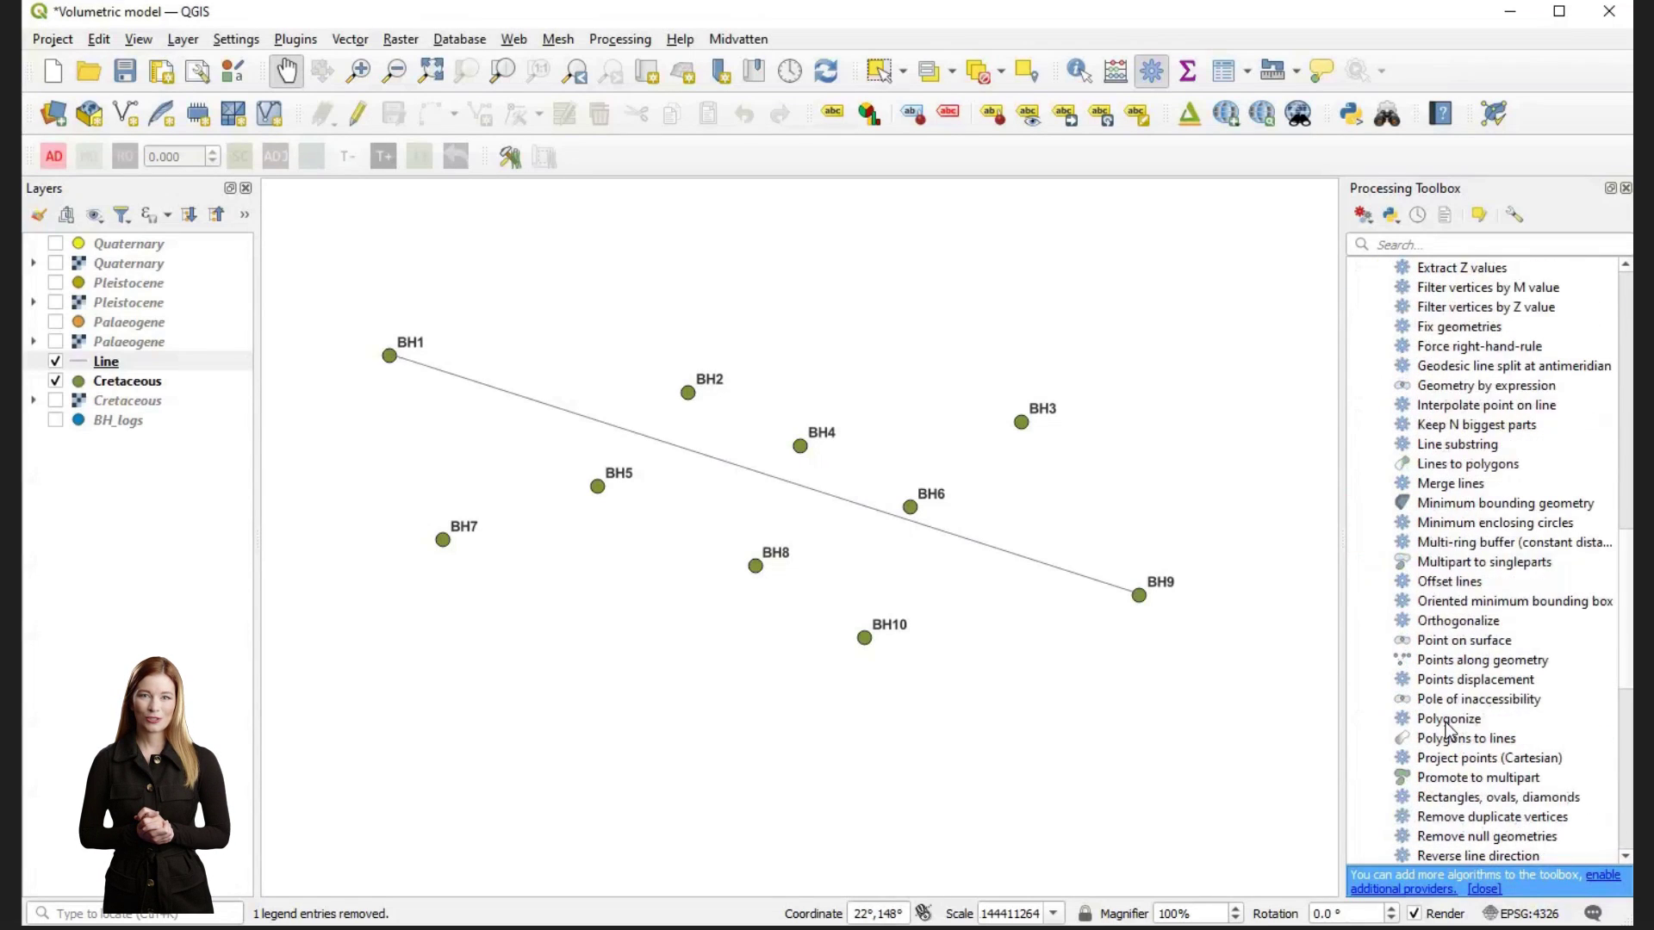
pyautogui.doubleClick(1493, 662)
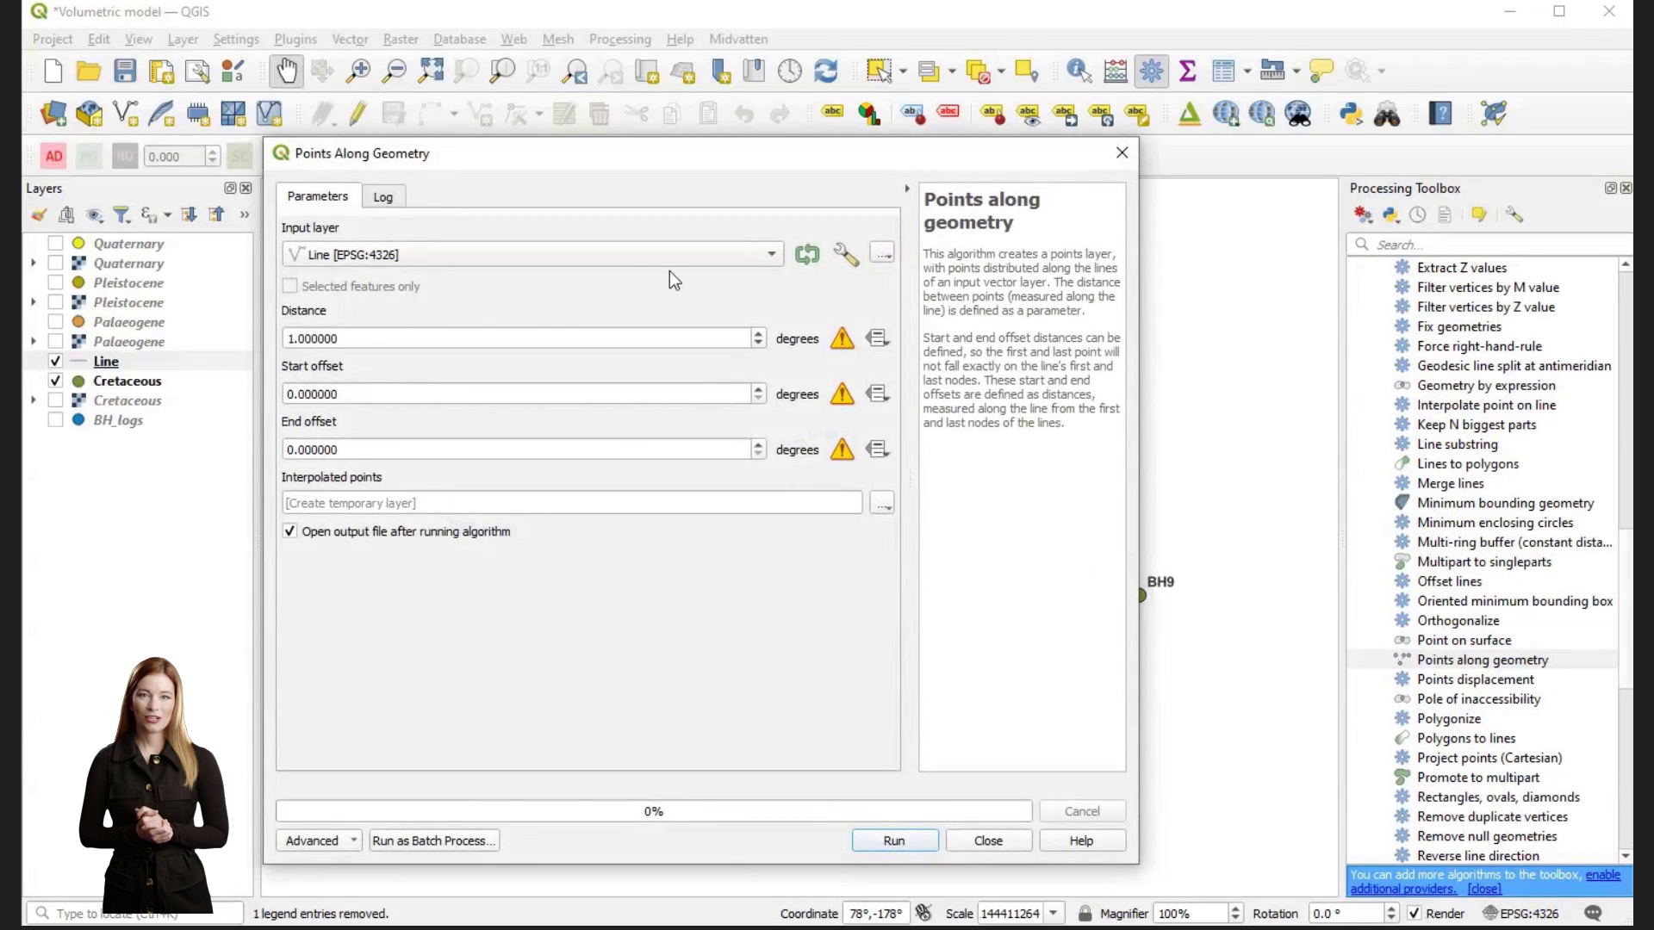
pyautogui.click(442, 338)
# - Run Add geometry attributes on the Line layer using the layer CRS, output it as a temporary layer and close the tool
pyautogui.scroll(14, 1470, 489)
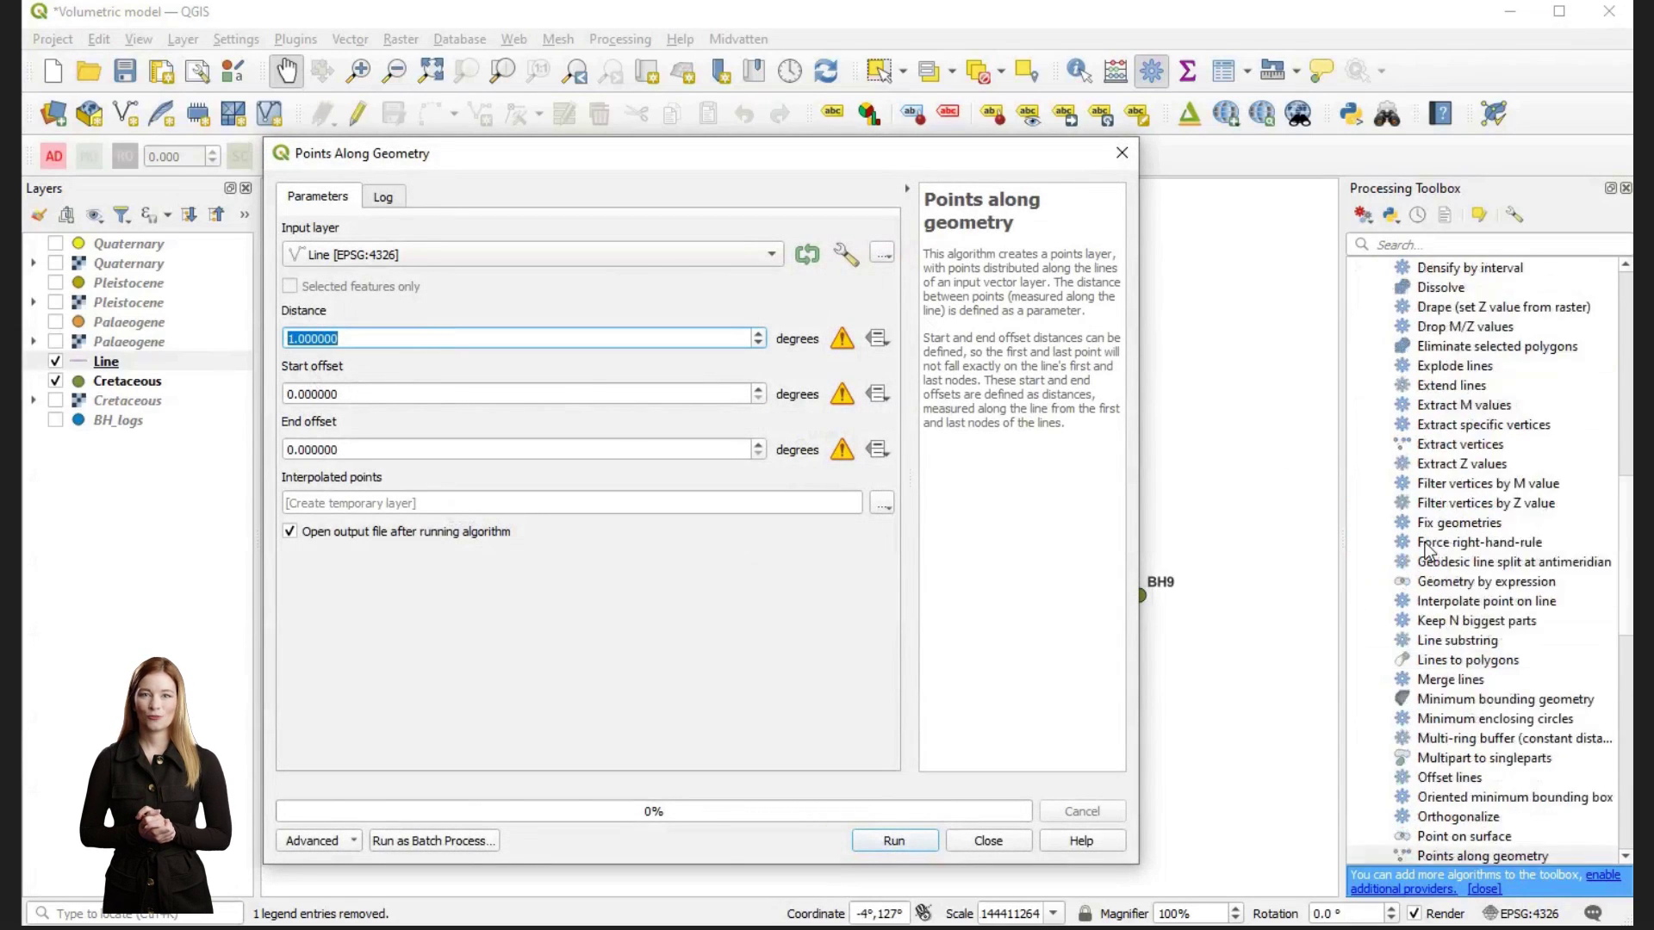
pyautogui.click(1469, 484)
pyautogui.doubleClick(1469, 484)
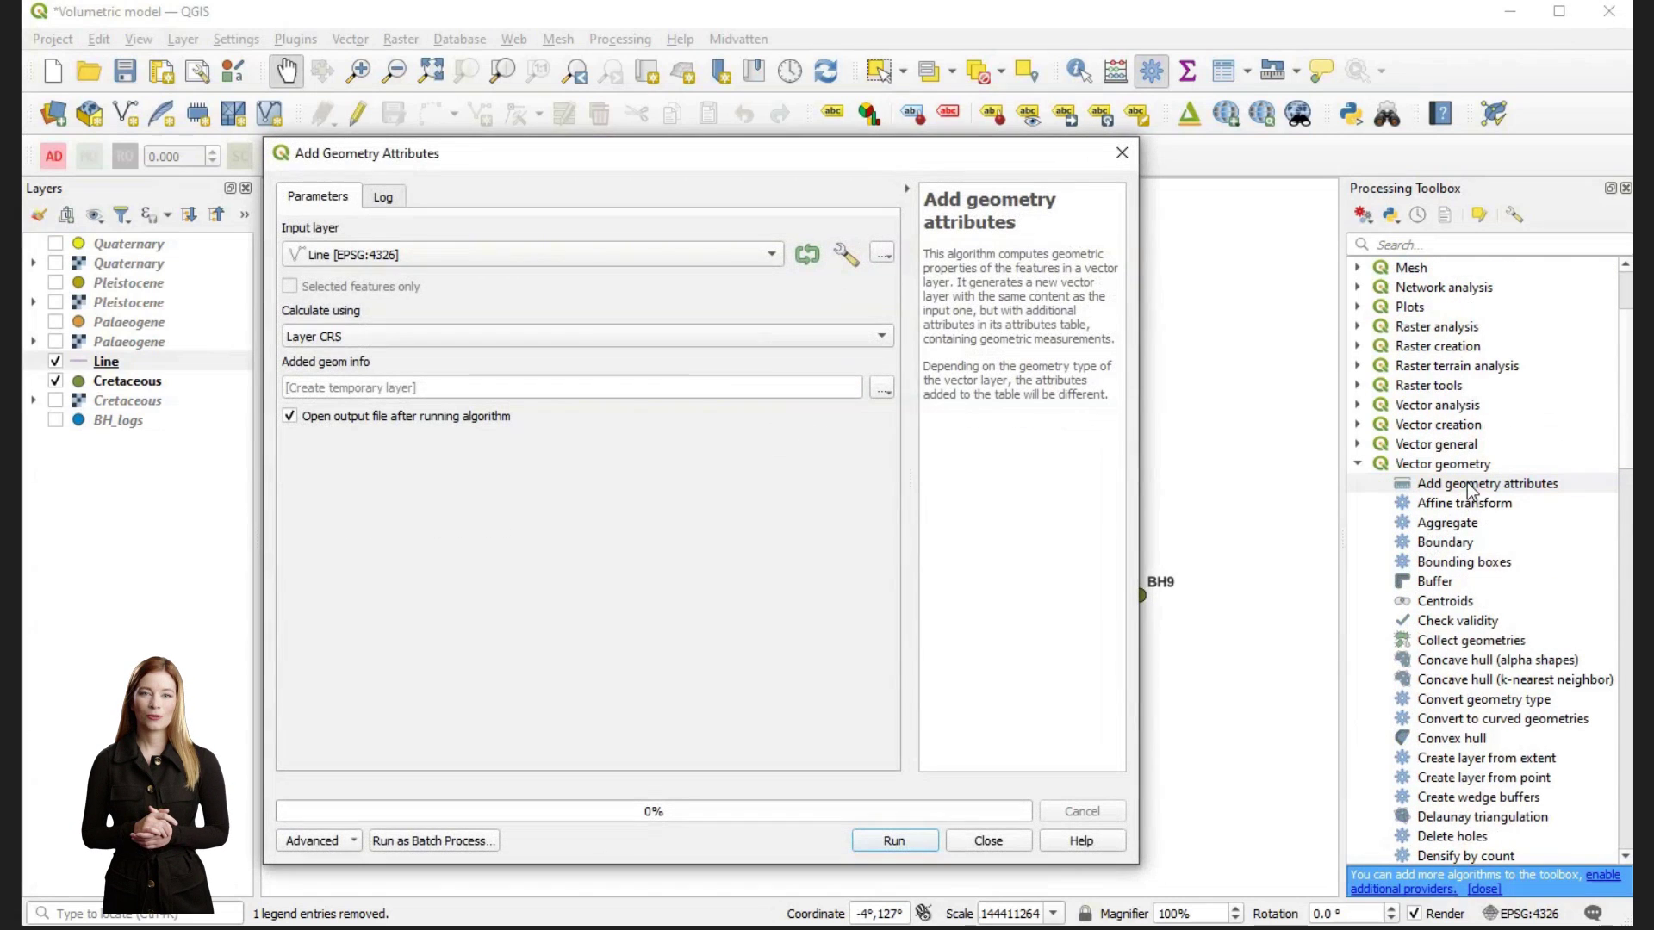
pyautogui.click(895, 839)
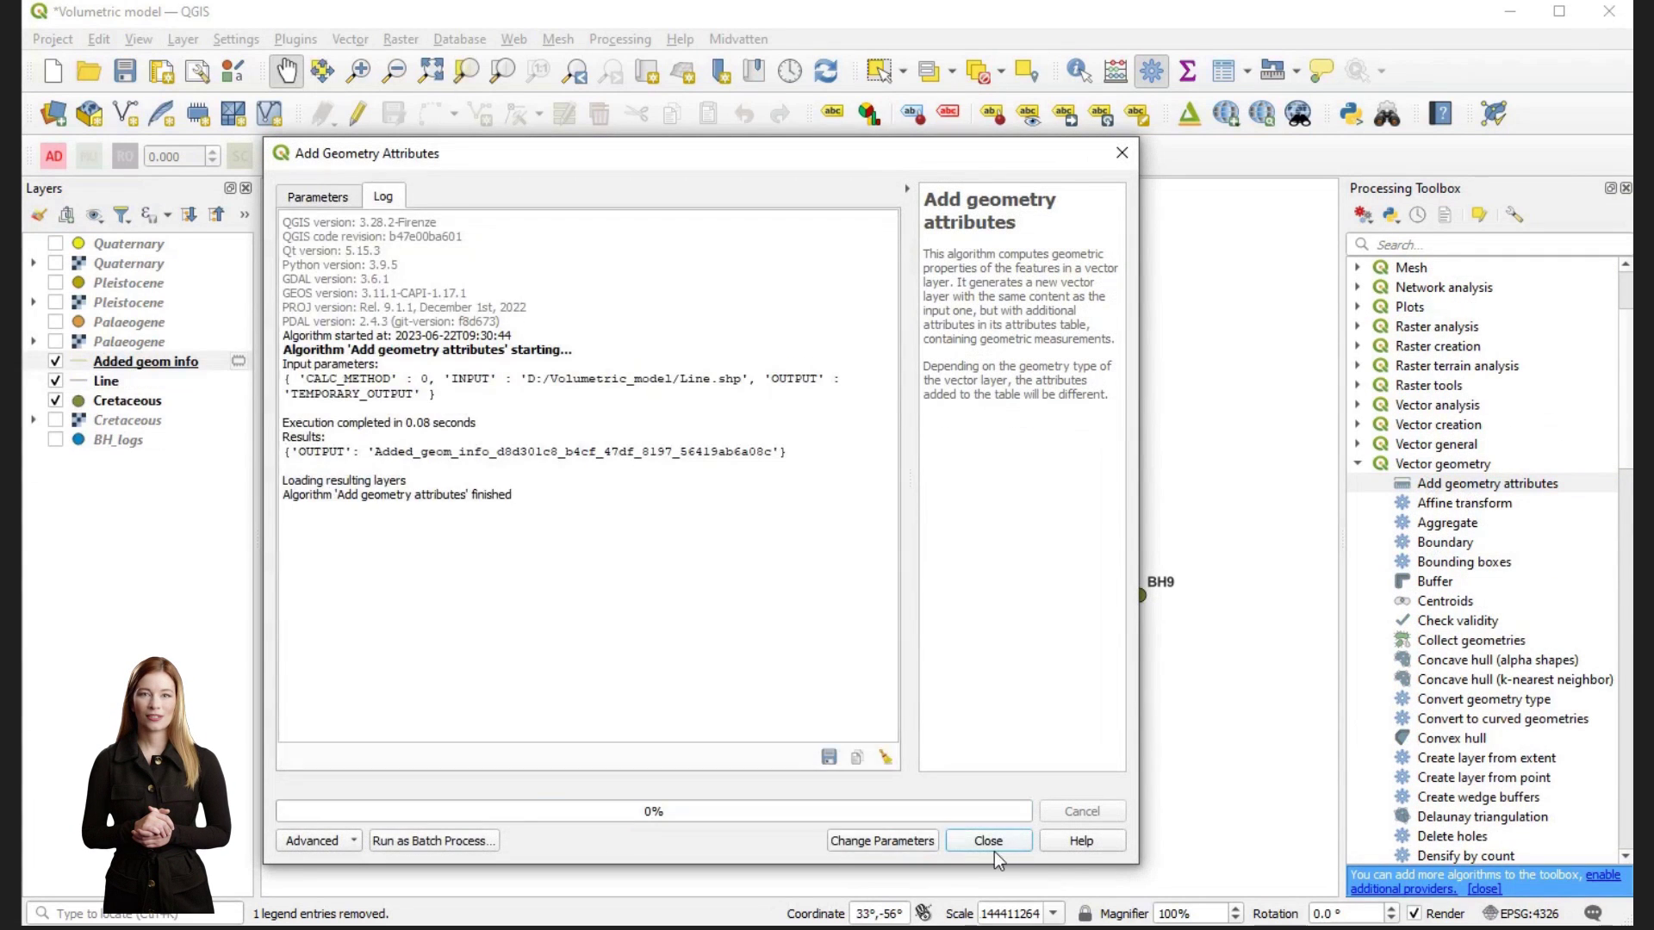
pyautogui.click(990, 842)
# - Open the attribute table of the Added geom info layer and copy the line's length value
pyautogui.rightClick(140, 364)
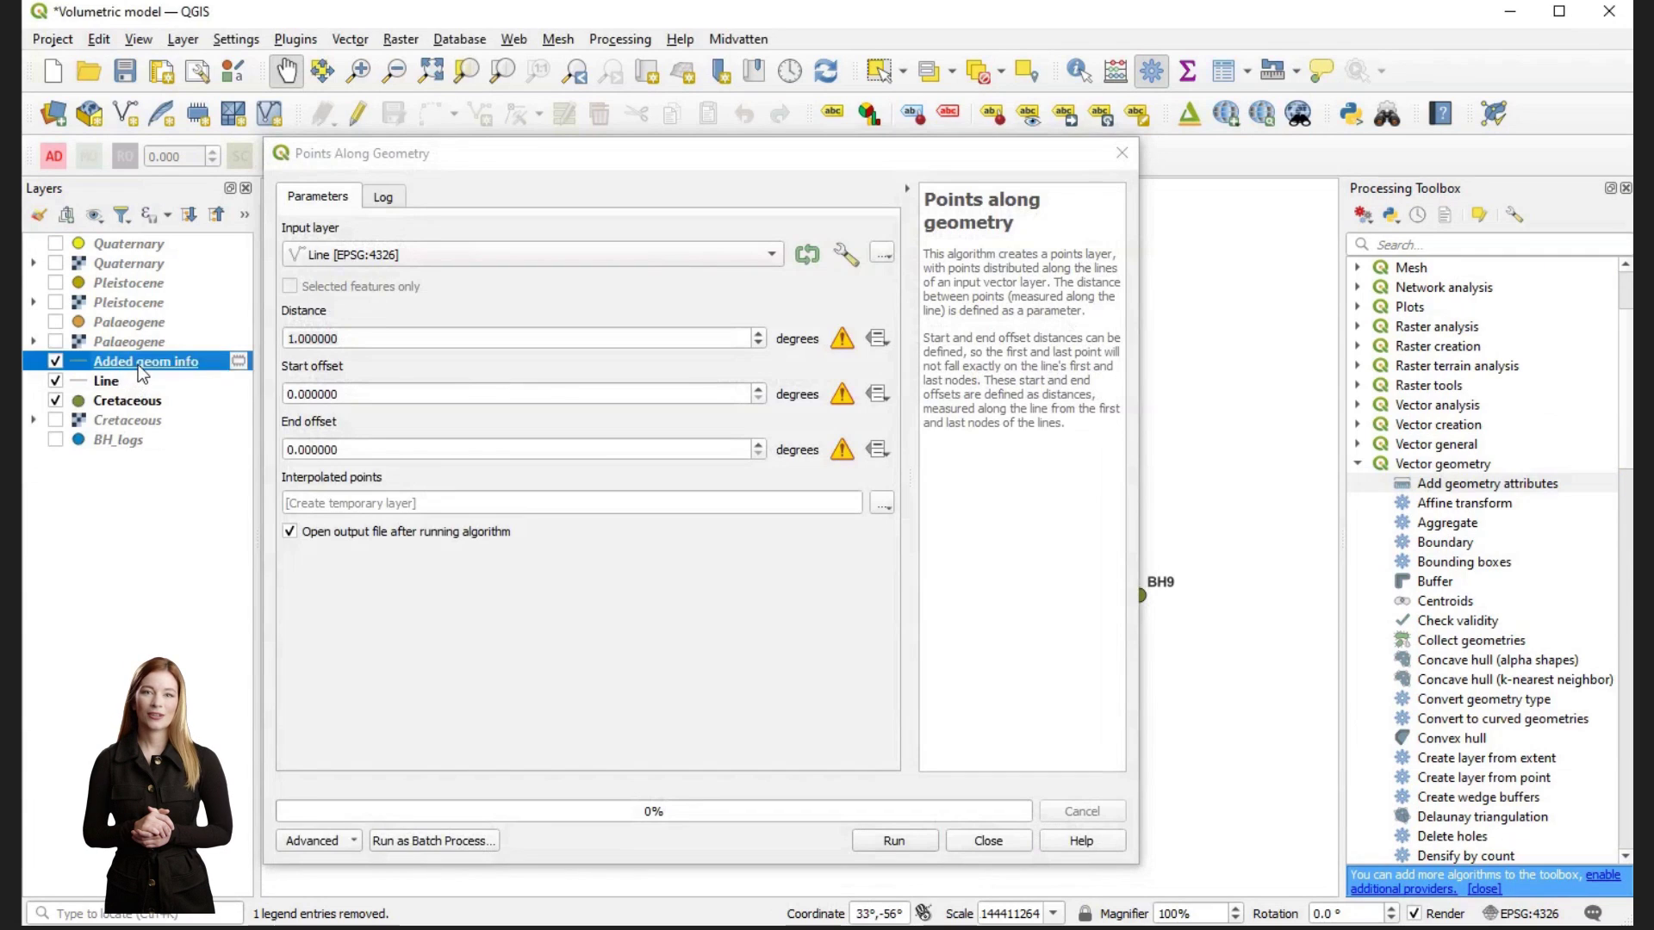
pyautogui.click(207, 657)
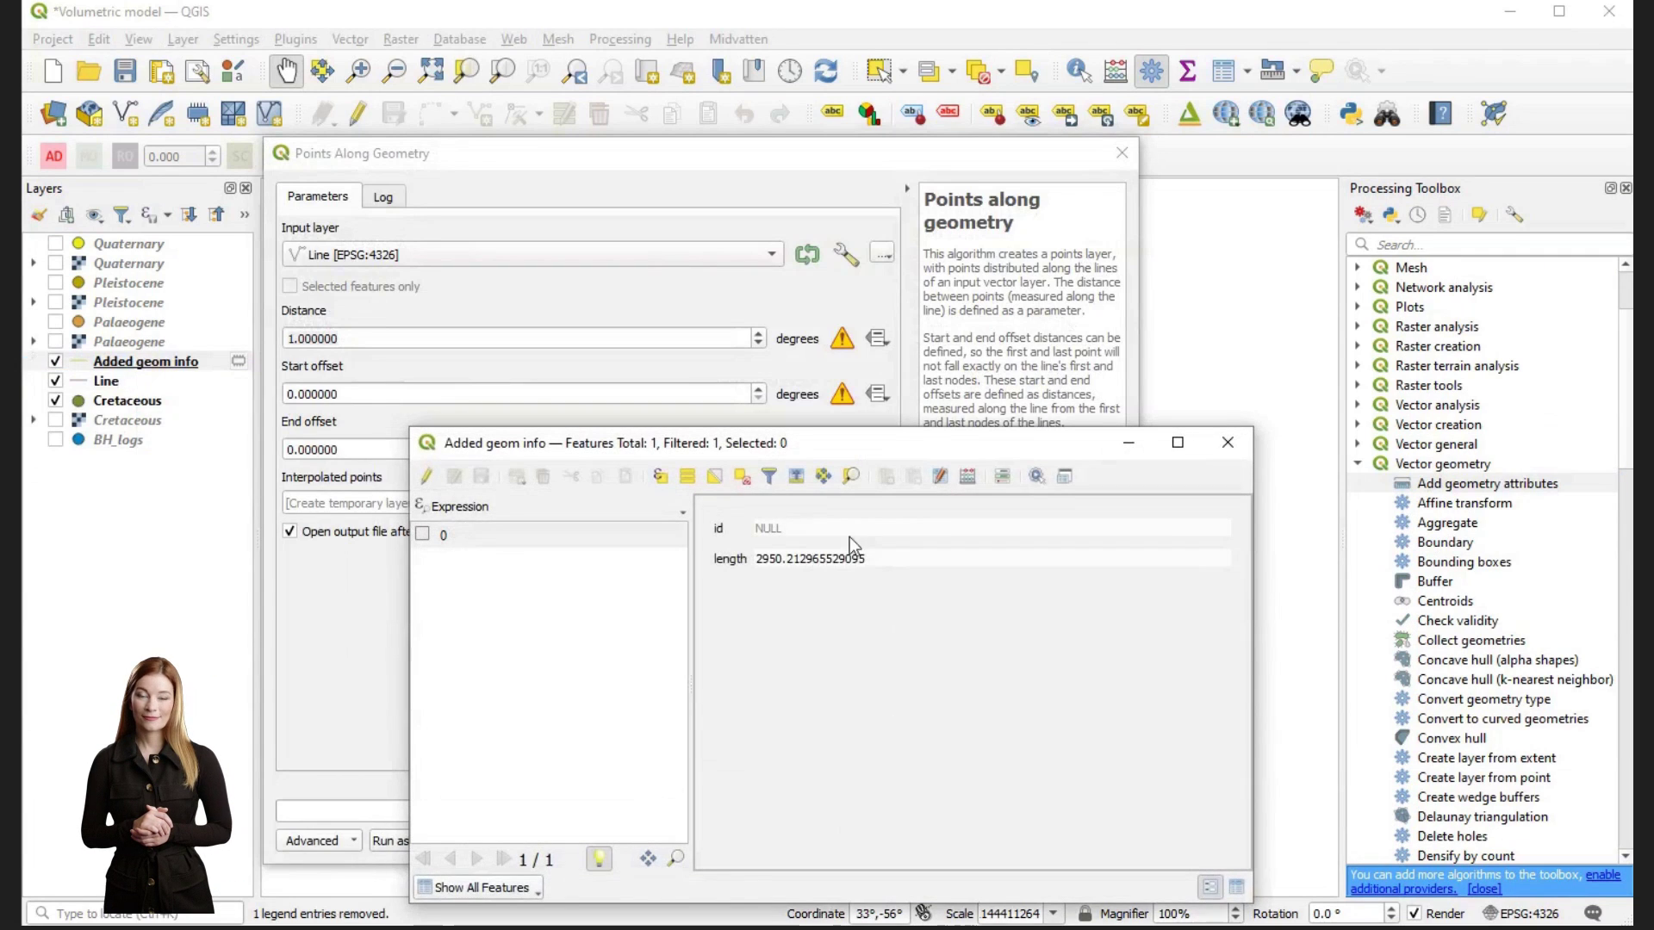
pyautogui.moveTo(870, 560); pyautogui.dragTo(751, 558)
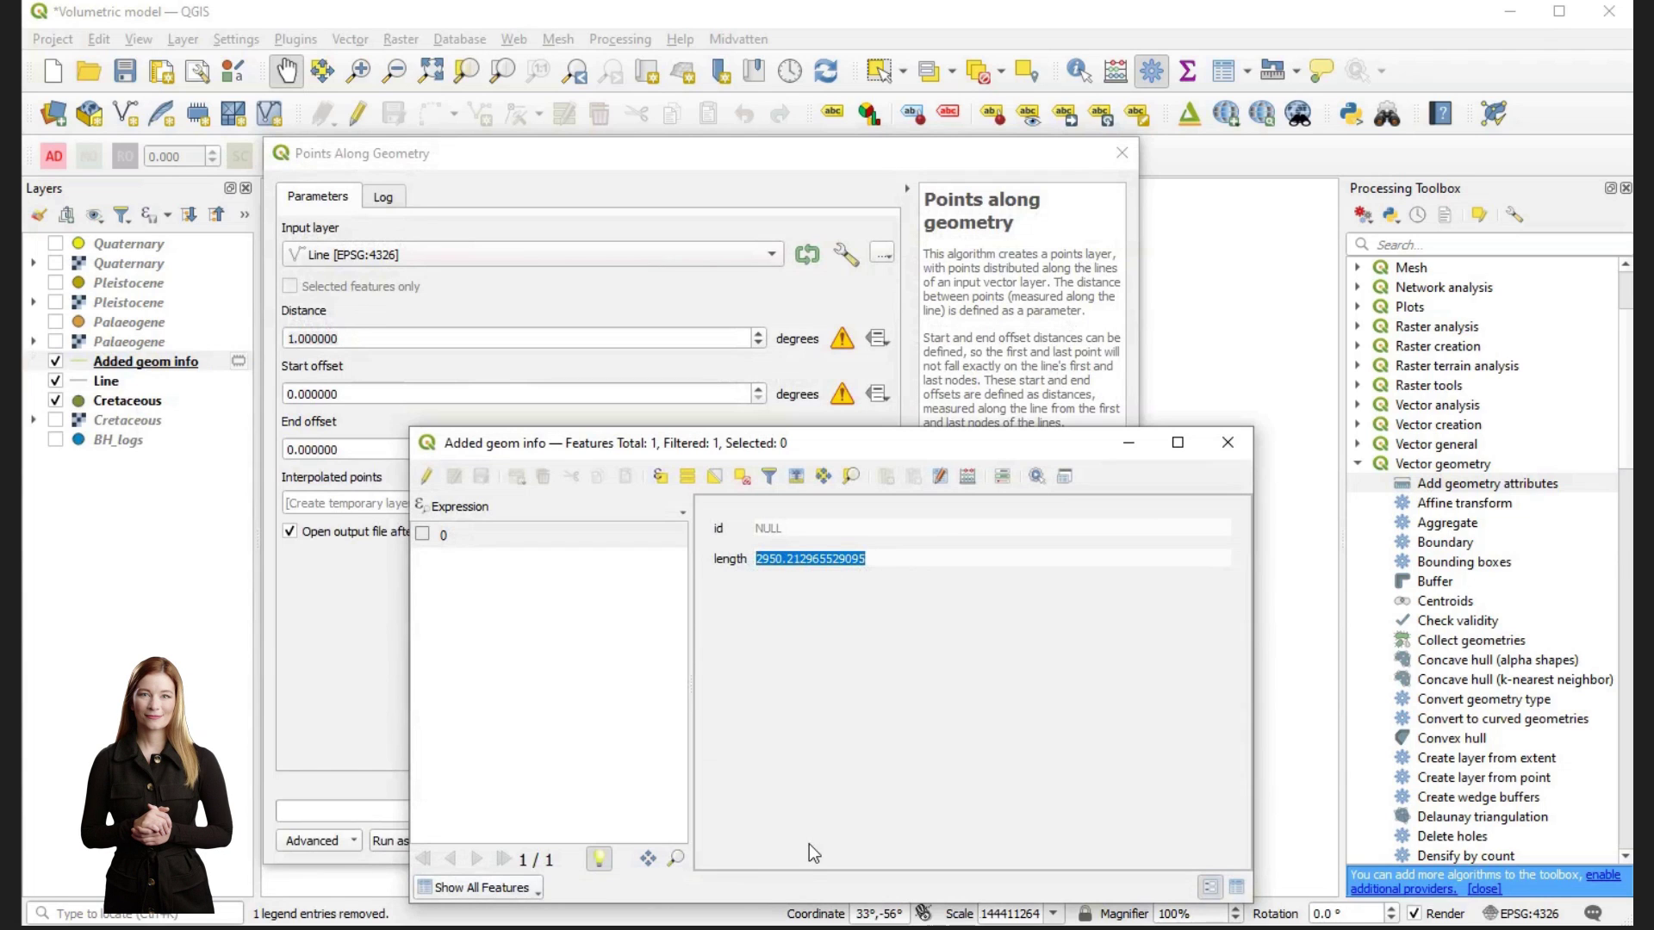
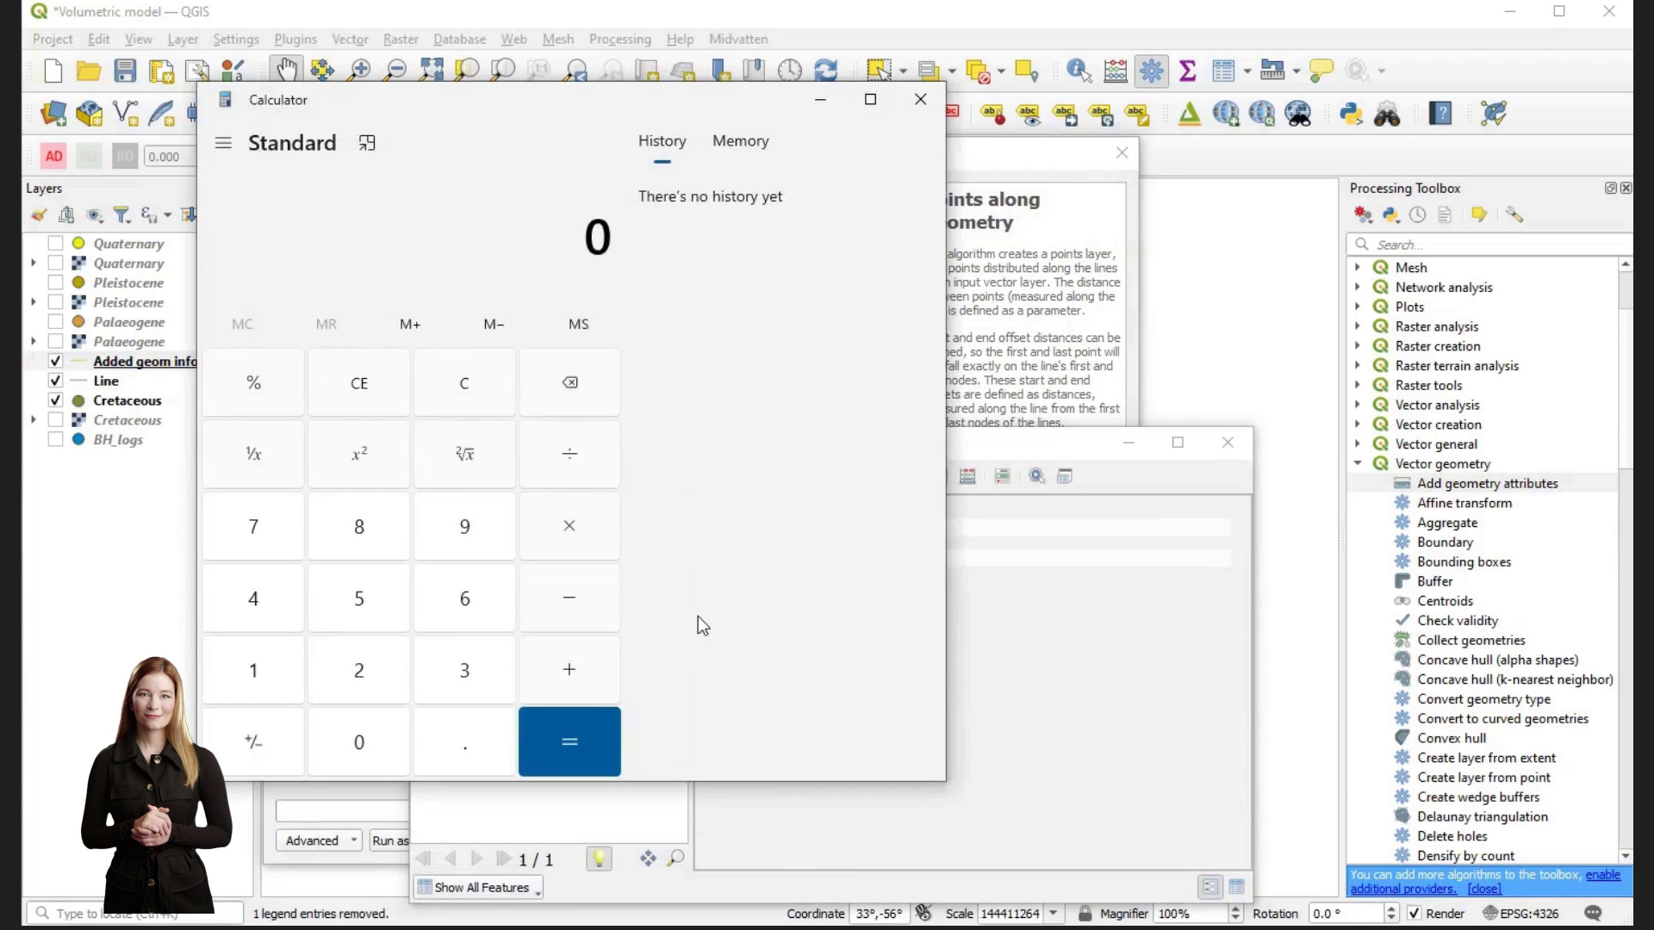
# - Switch to Calculator, divide the copied line length by 10 and copy the result
pyautogui.click(569, 454)
pyautogui.click(253, 670)
pyautogui.click(353, 732)
pyautogui.click(569, 742)
pyautogui.moveTo(613, 234); pyautogui.dragTo(214, 244)
pyautogui.hotkey('ctrl', 'c')
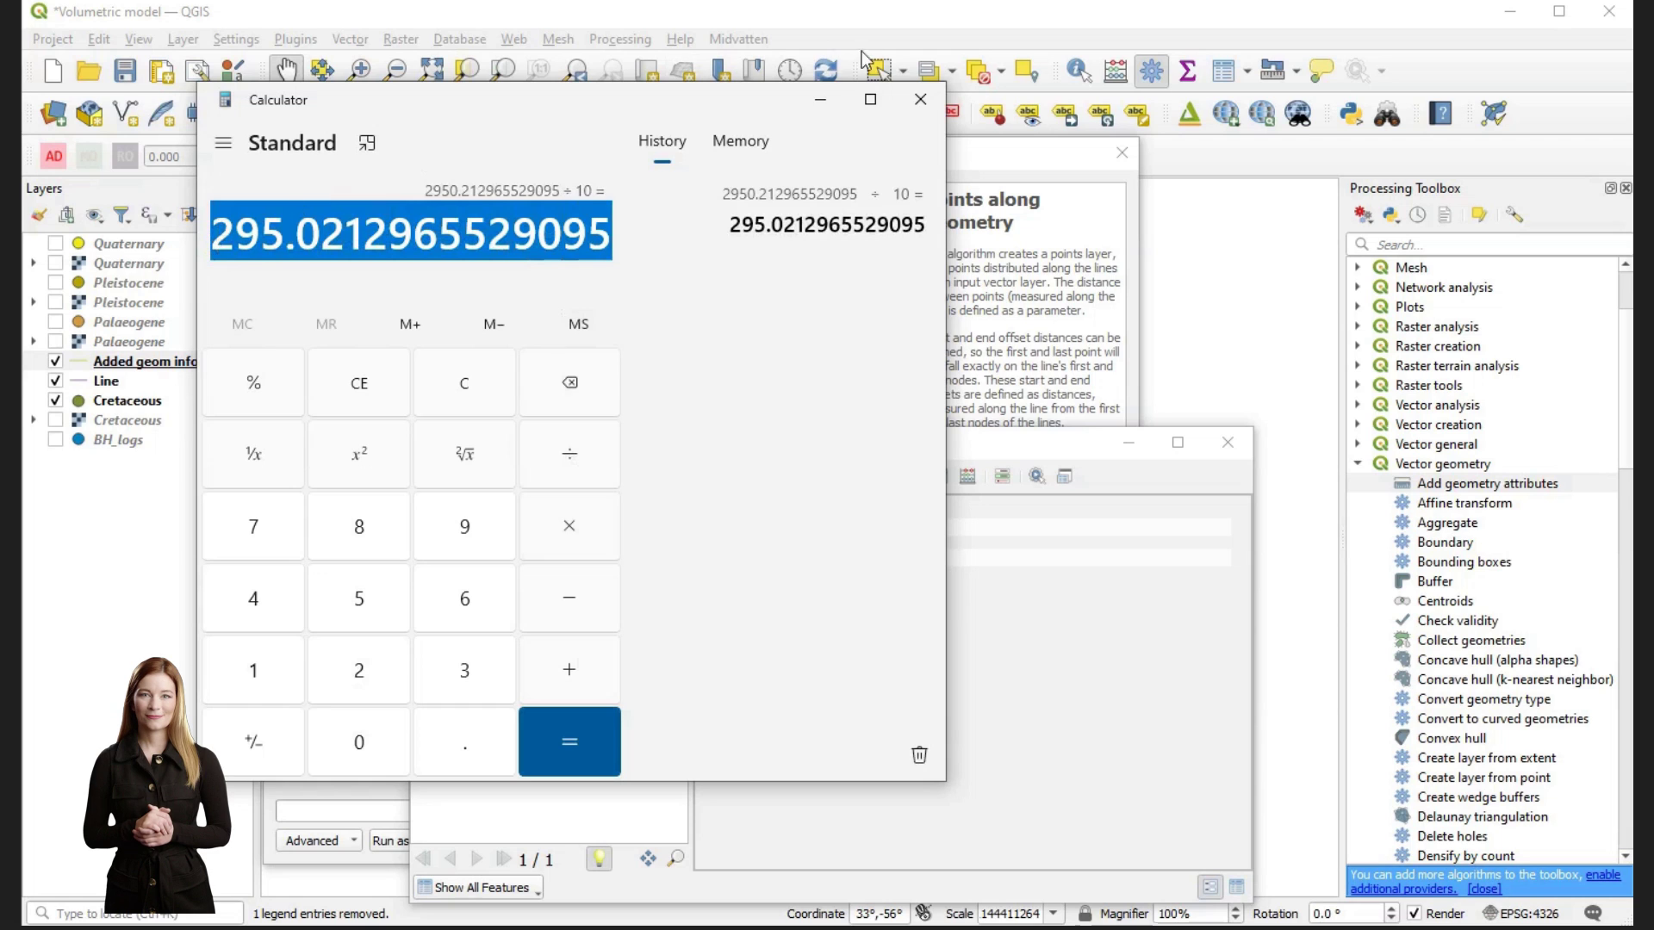
# - Return to Points along geometry in QGIS and set the distance to 295.0212965529095 degrees
pyautogui.click(819, 100)
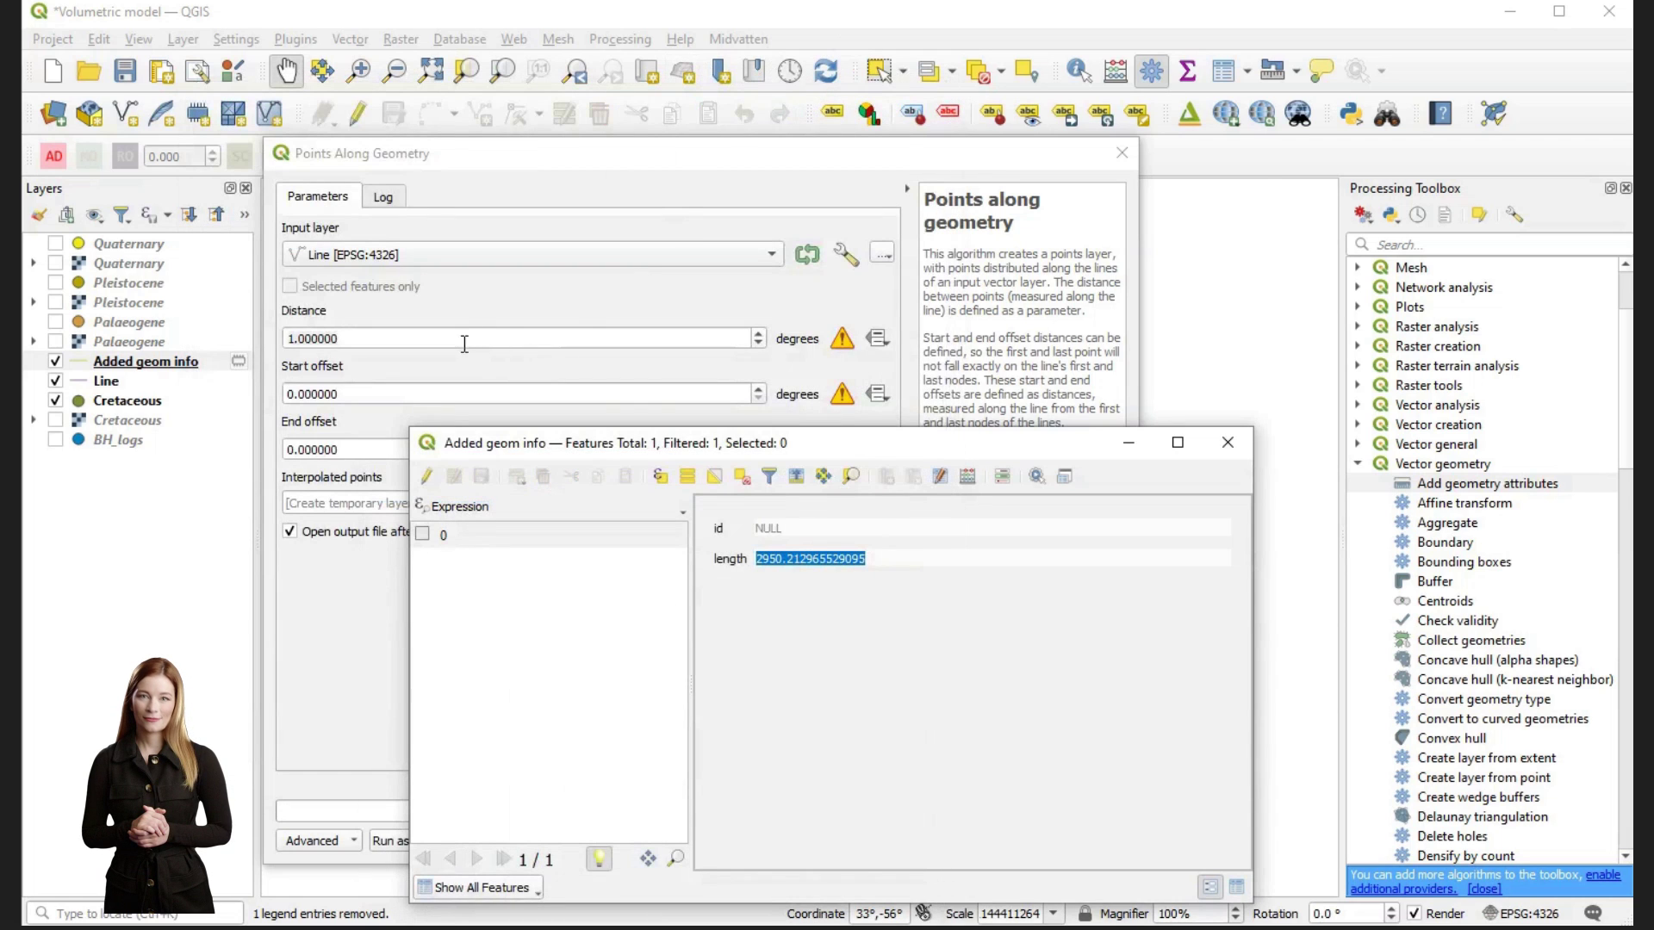
pyautogui.moveTo(464, 343); pyautogui.dragTo(289, 325)
pyautogui.hotkey('ctrl', 'v')
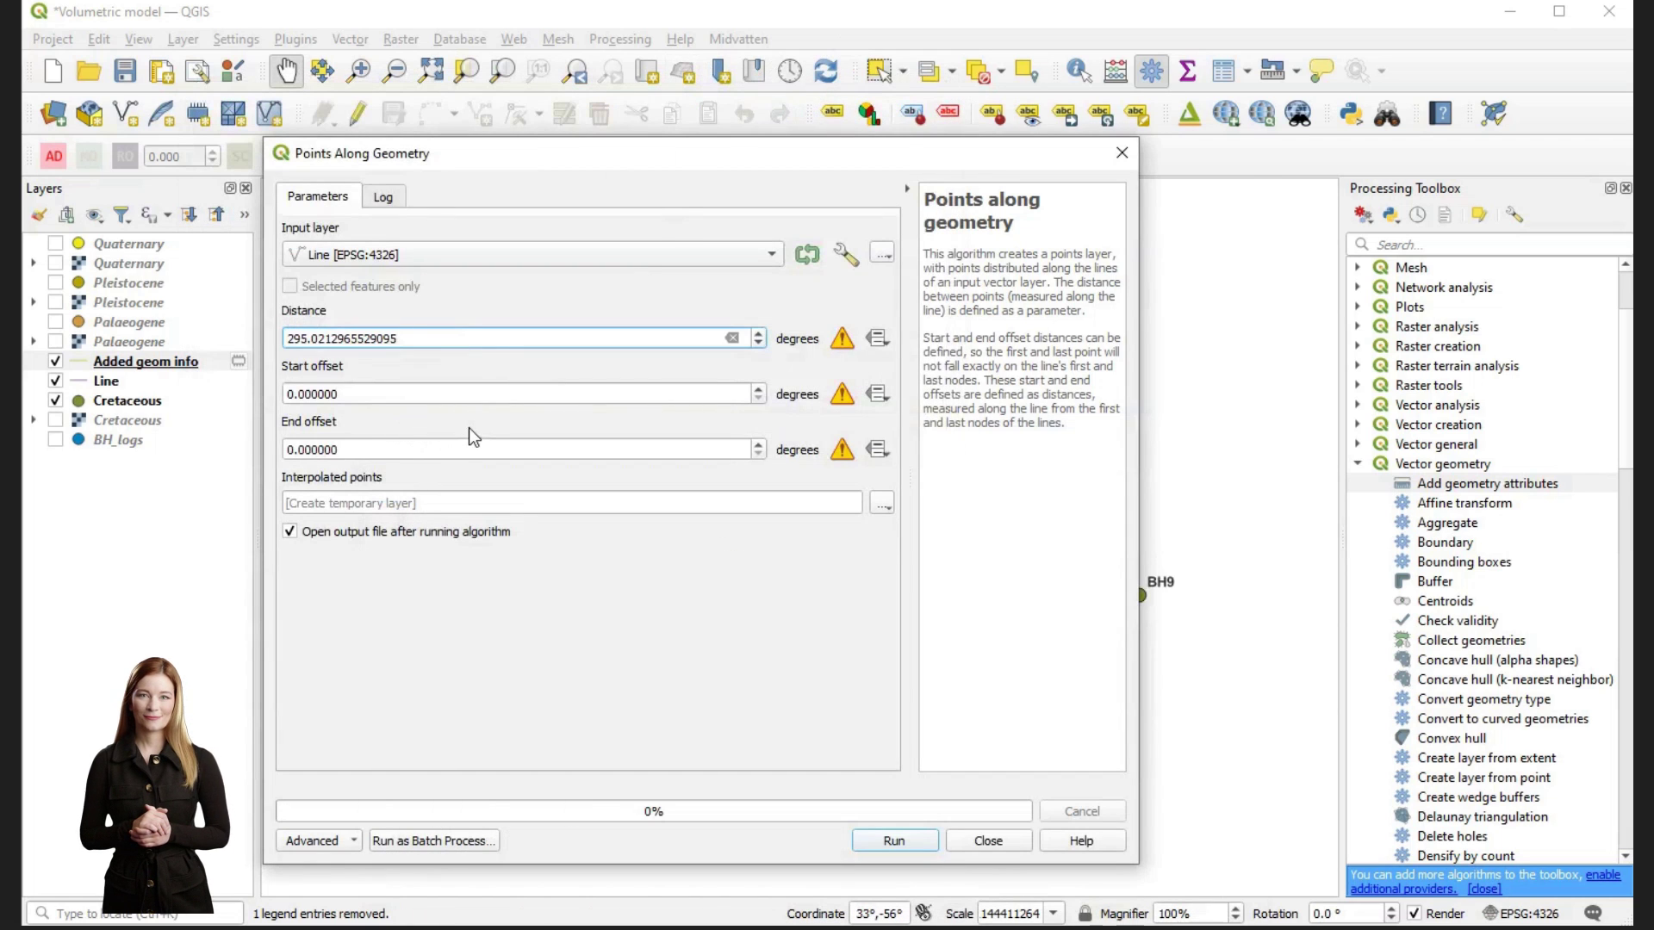
# - Save the interpolated points as Points1.shp in the Volumetric_model folder, run Points along geometry and close the tool
pyautogui.click(883, 504)
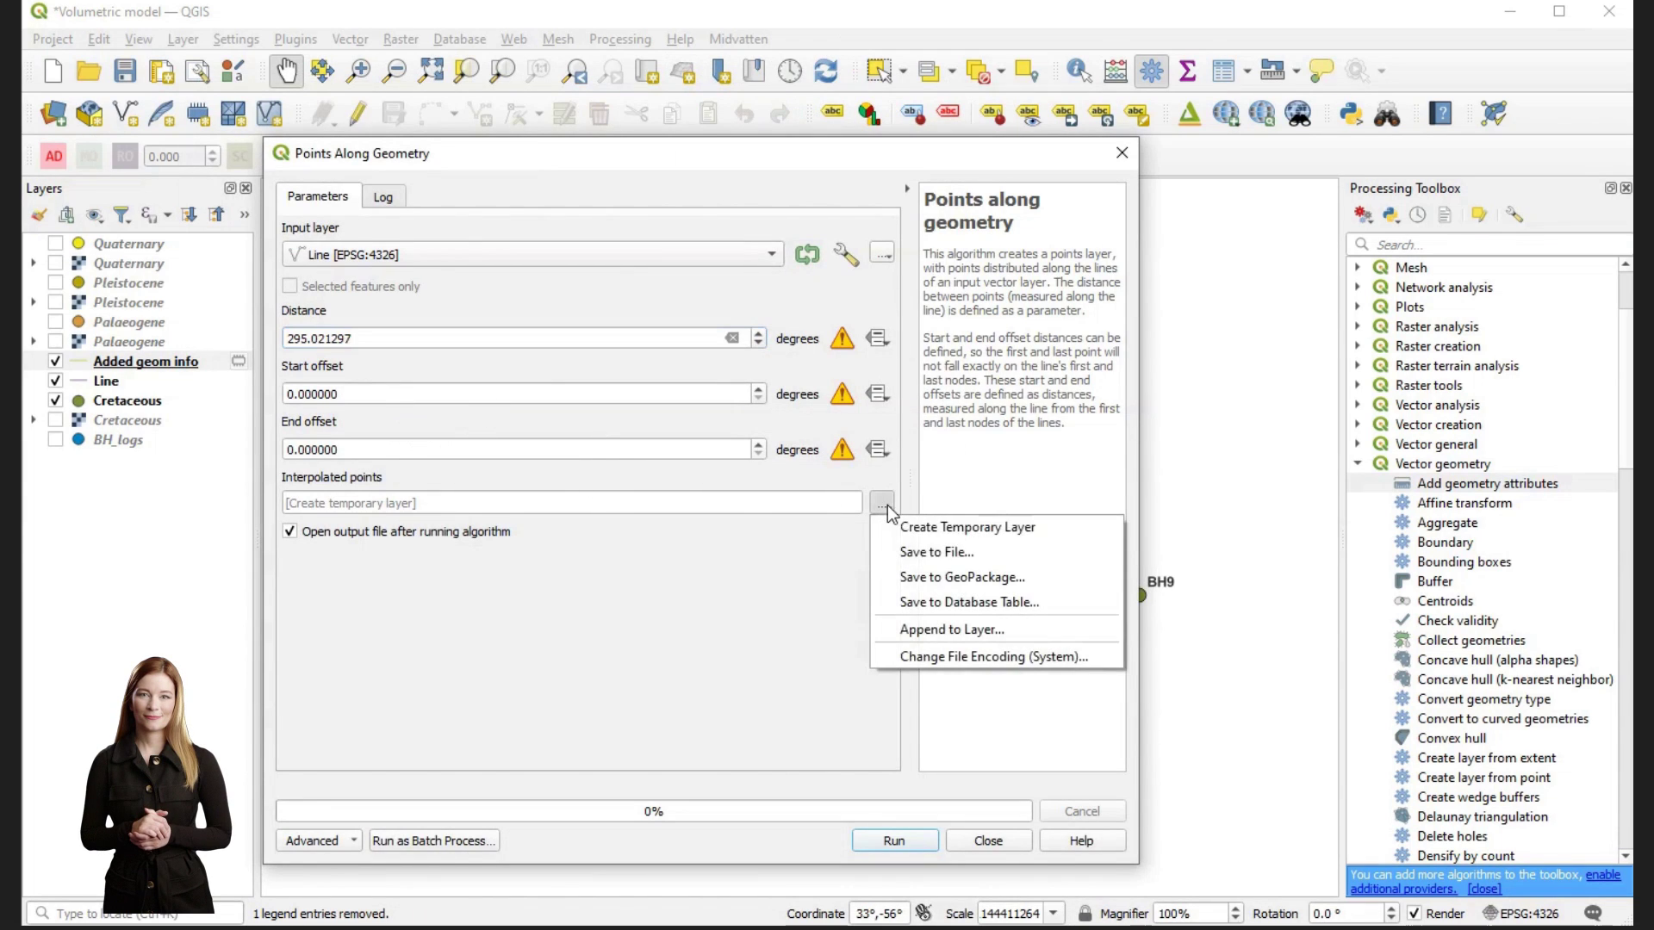
pyautogui.click(929, 551)
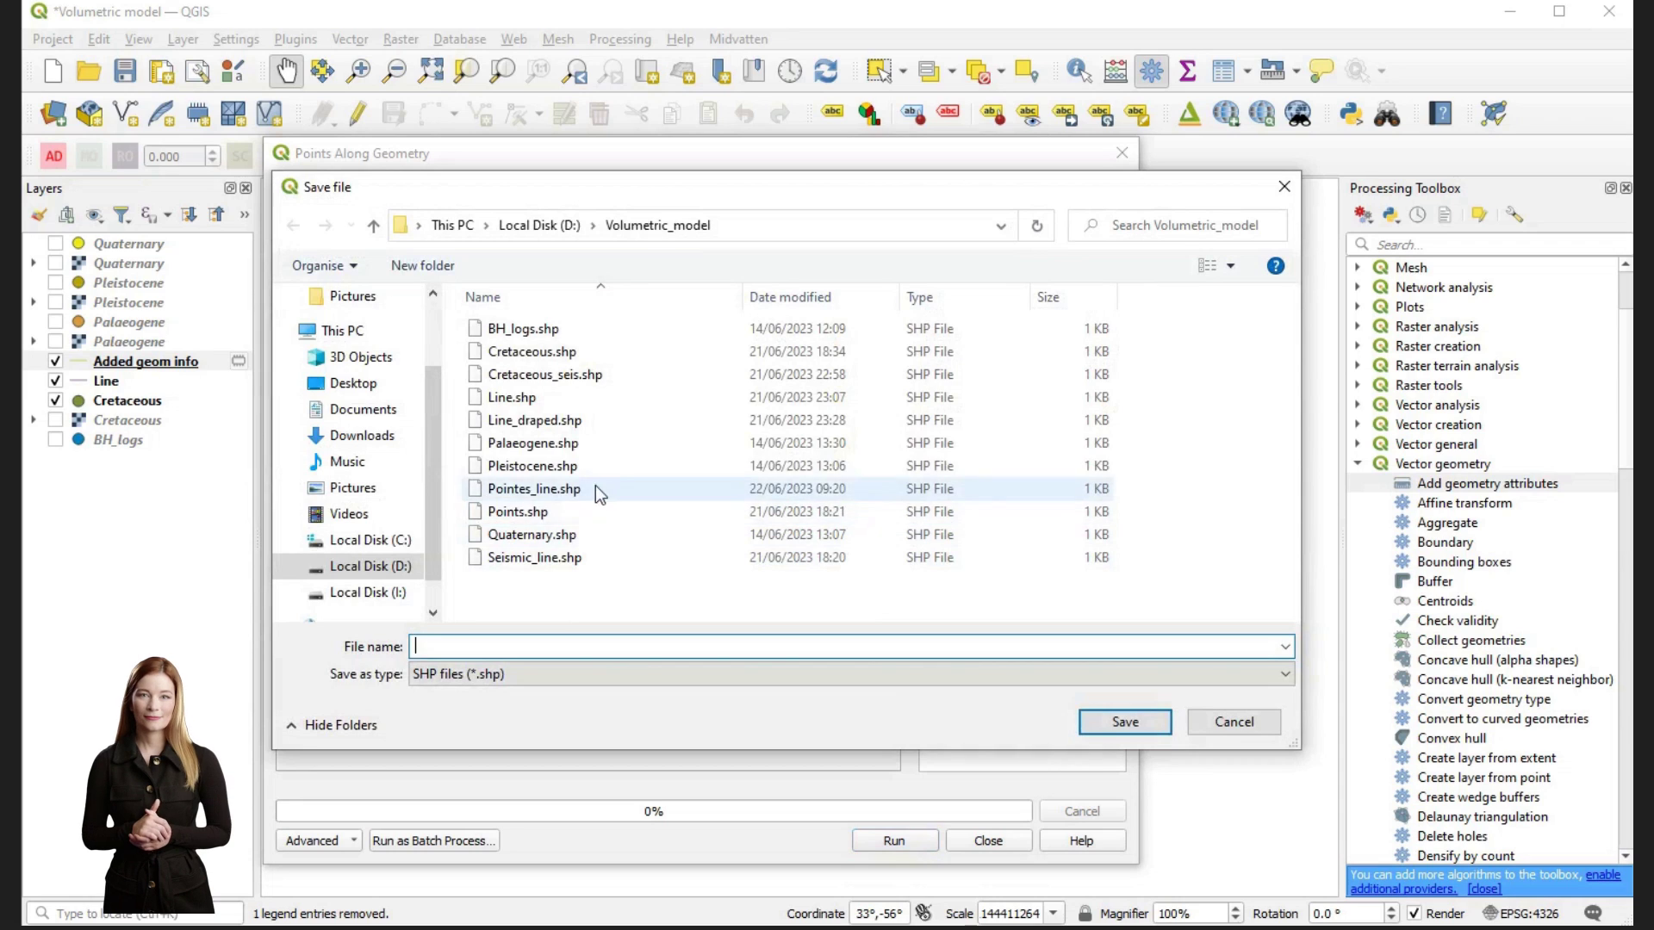
pyautogui.click(586, 515)
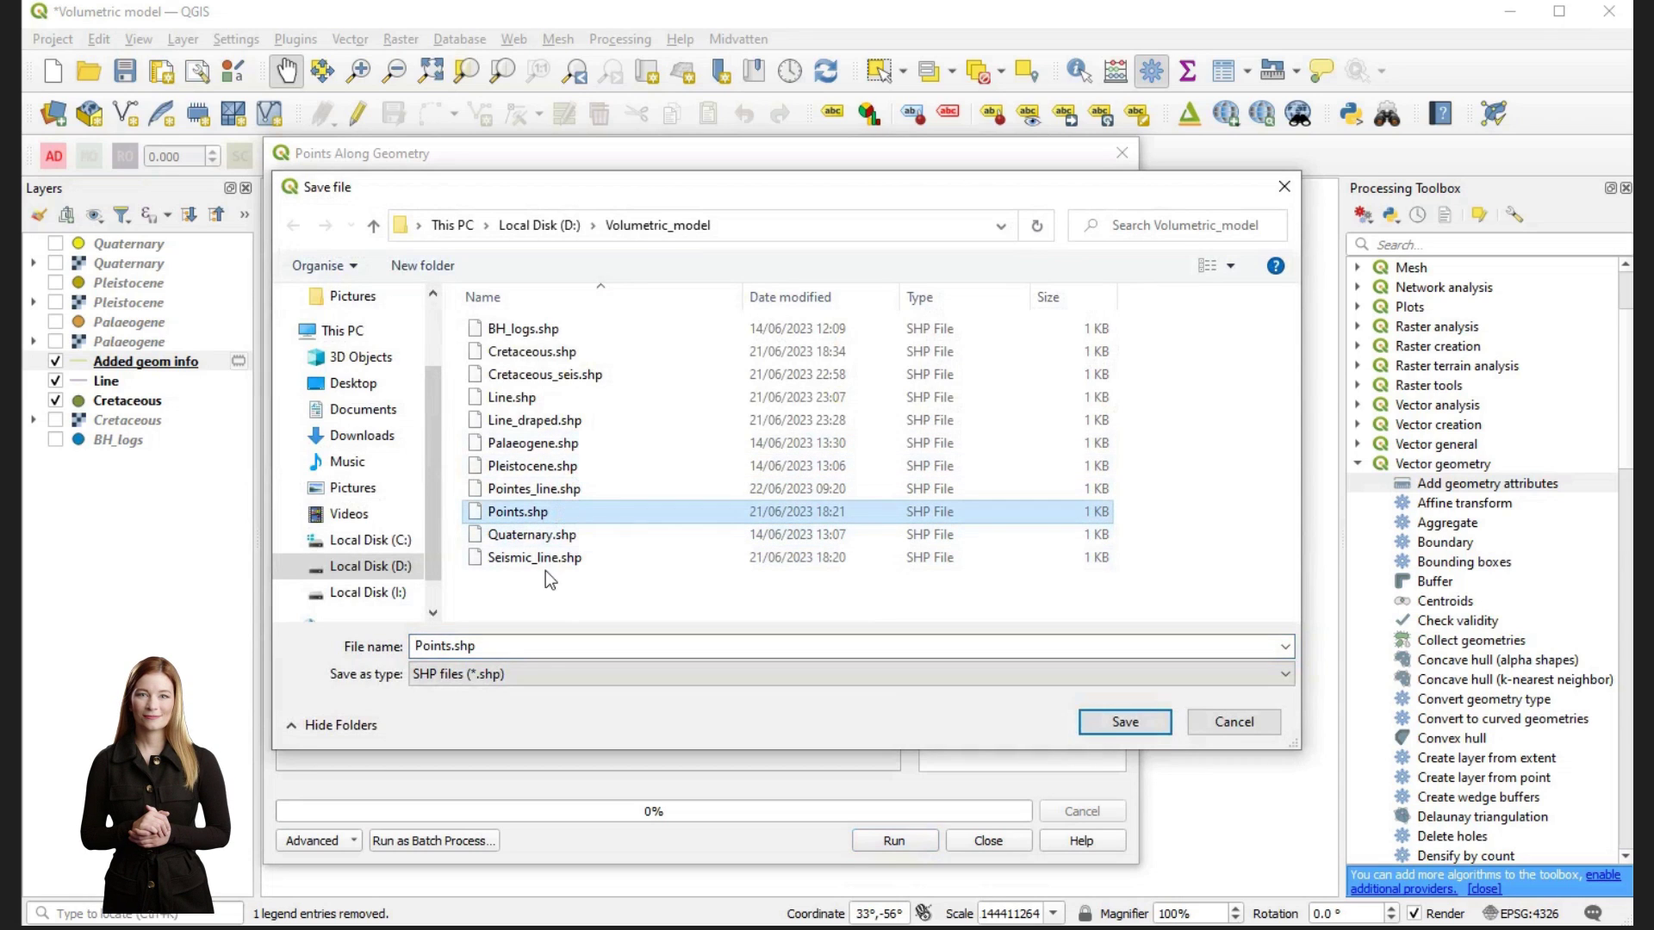
pyautogui.click(451, 646)
pyautogui.click(451, 646)
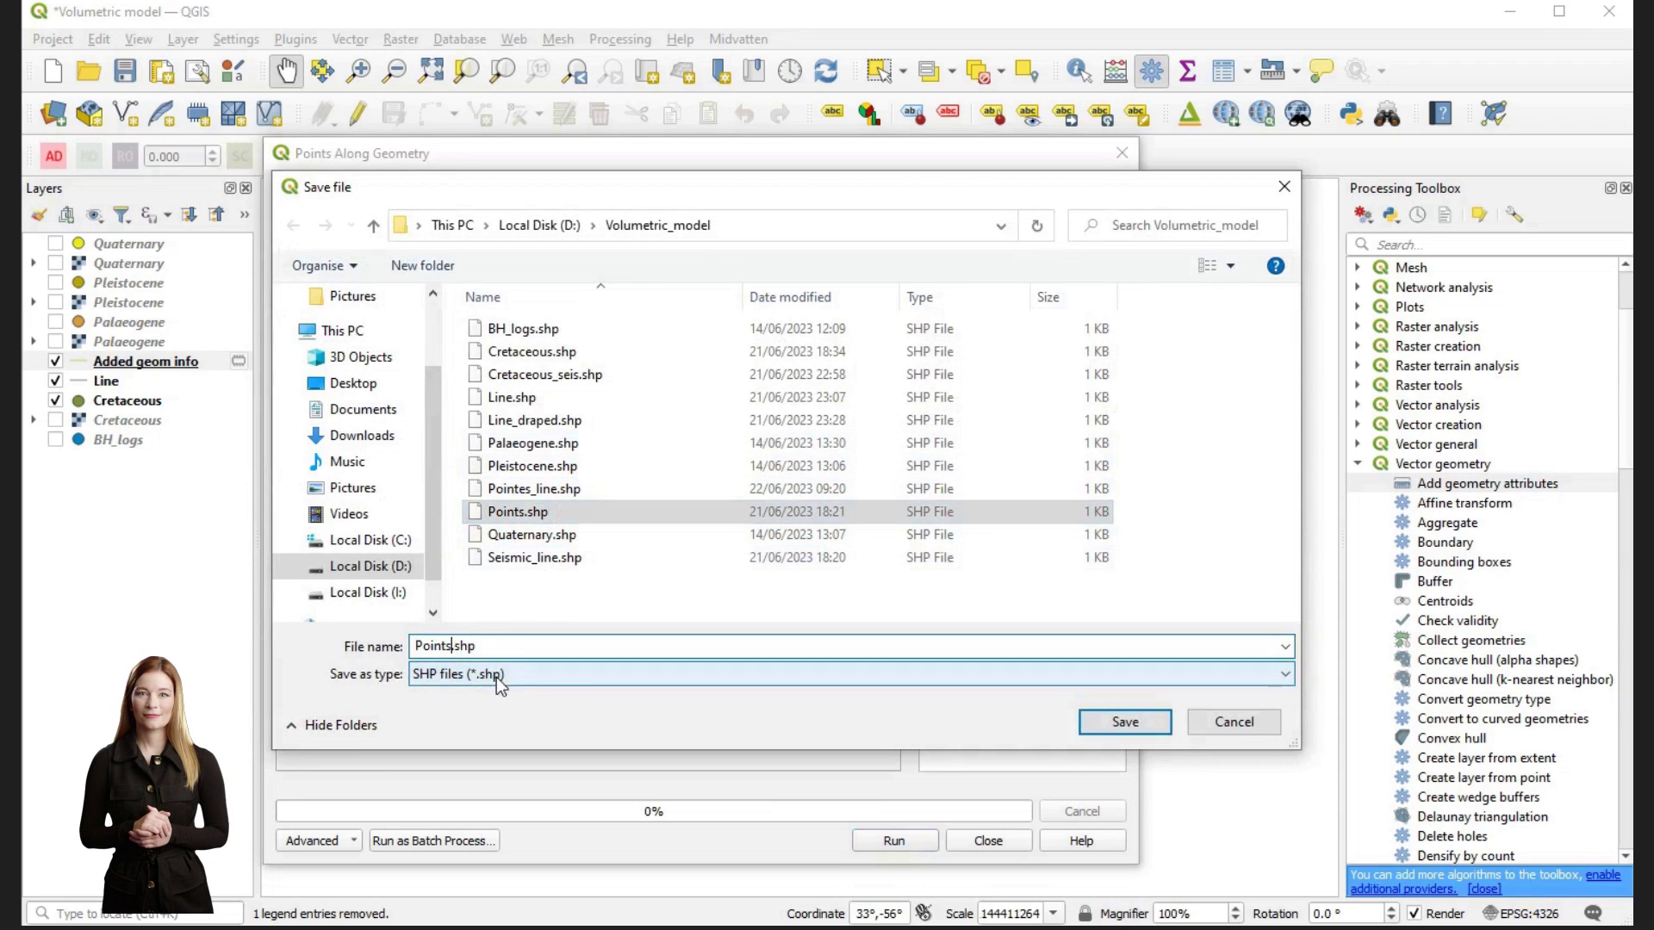
pyautogui.write('1')
pyautogui.click(1125, 722)
pyautogui.click(911, 835)
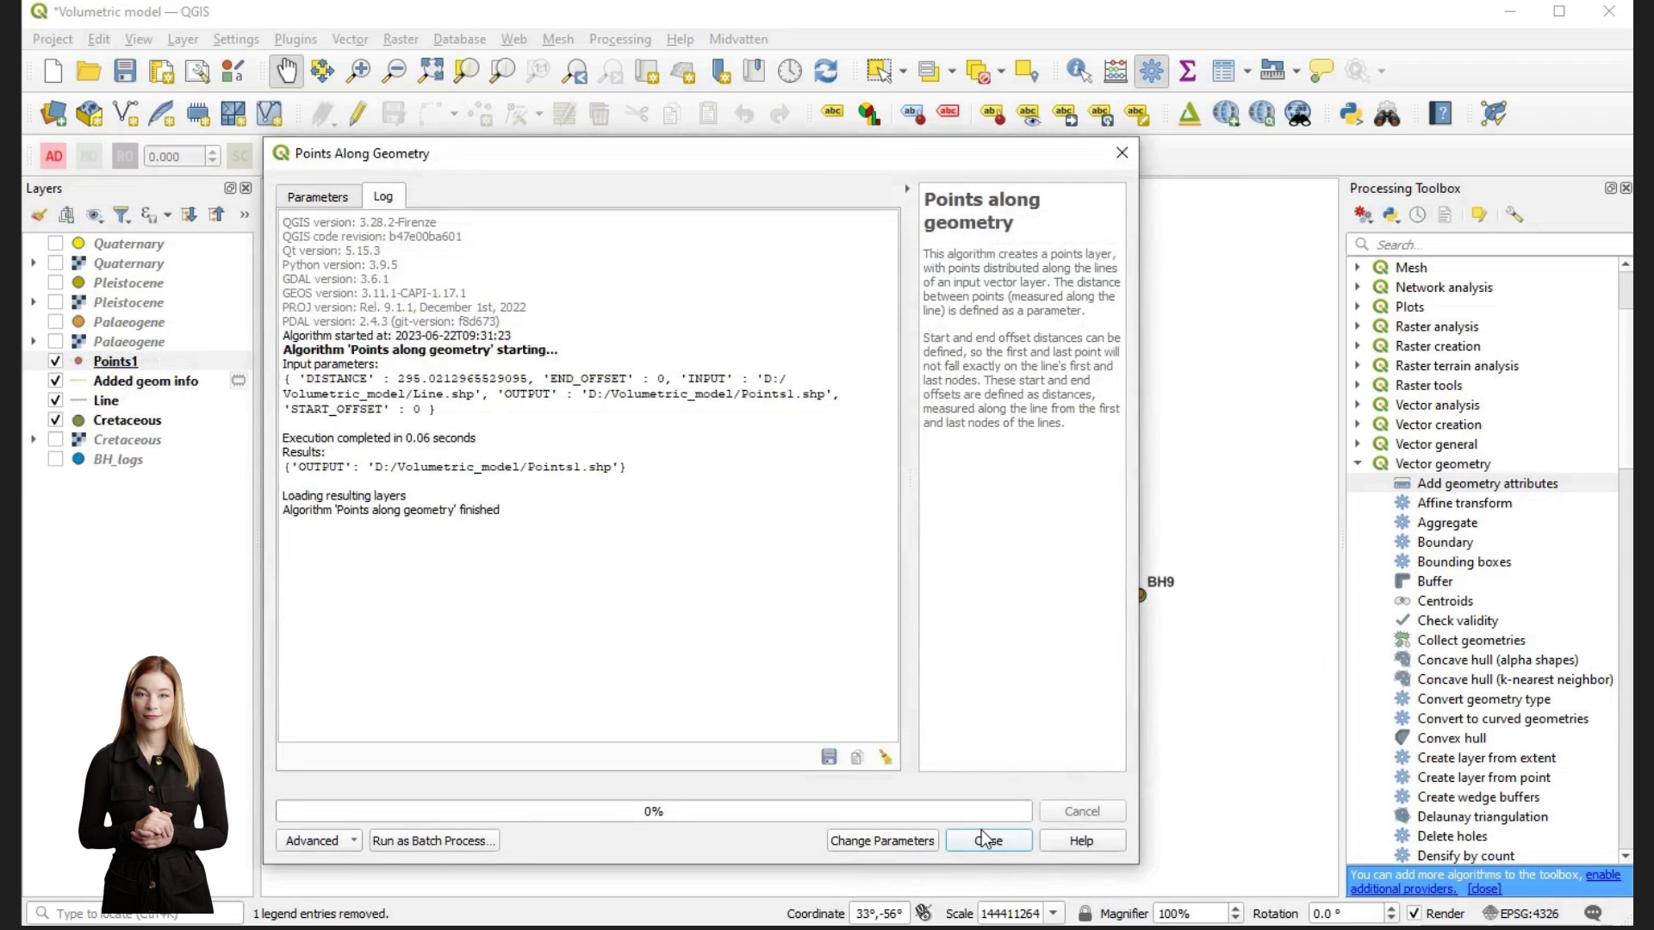
pyautogui.click(987, 840)
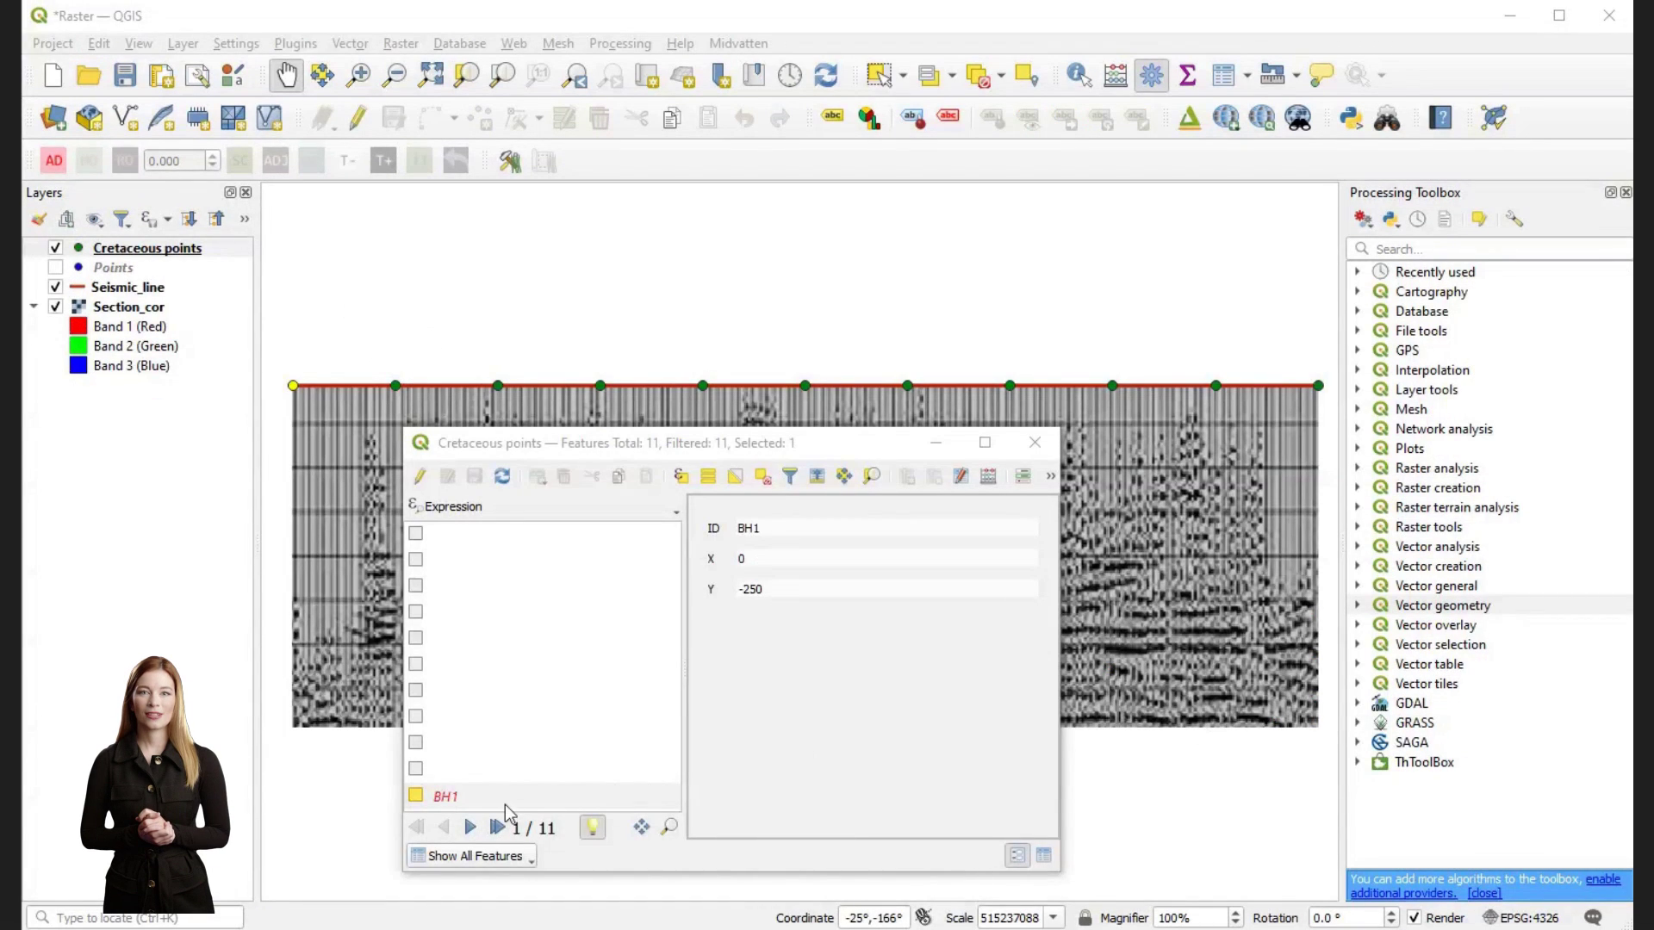
# - Select BH1 in the Cretaceous points attribute table, and start Translate on that layer limited to selected features only
pyautogui.click(444, 796)
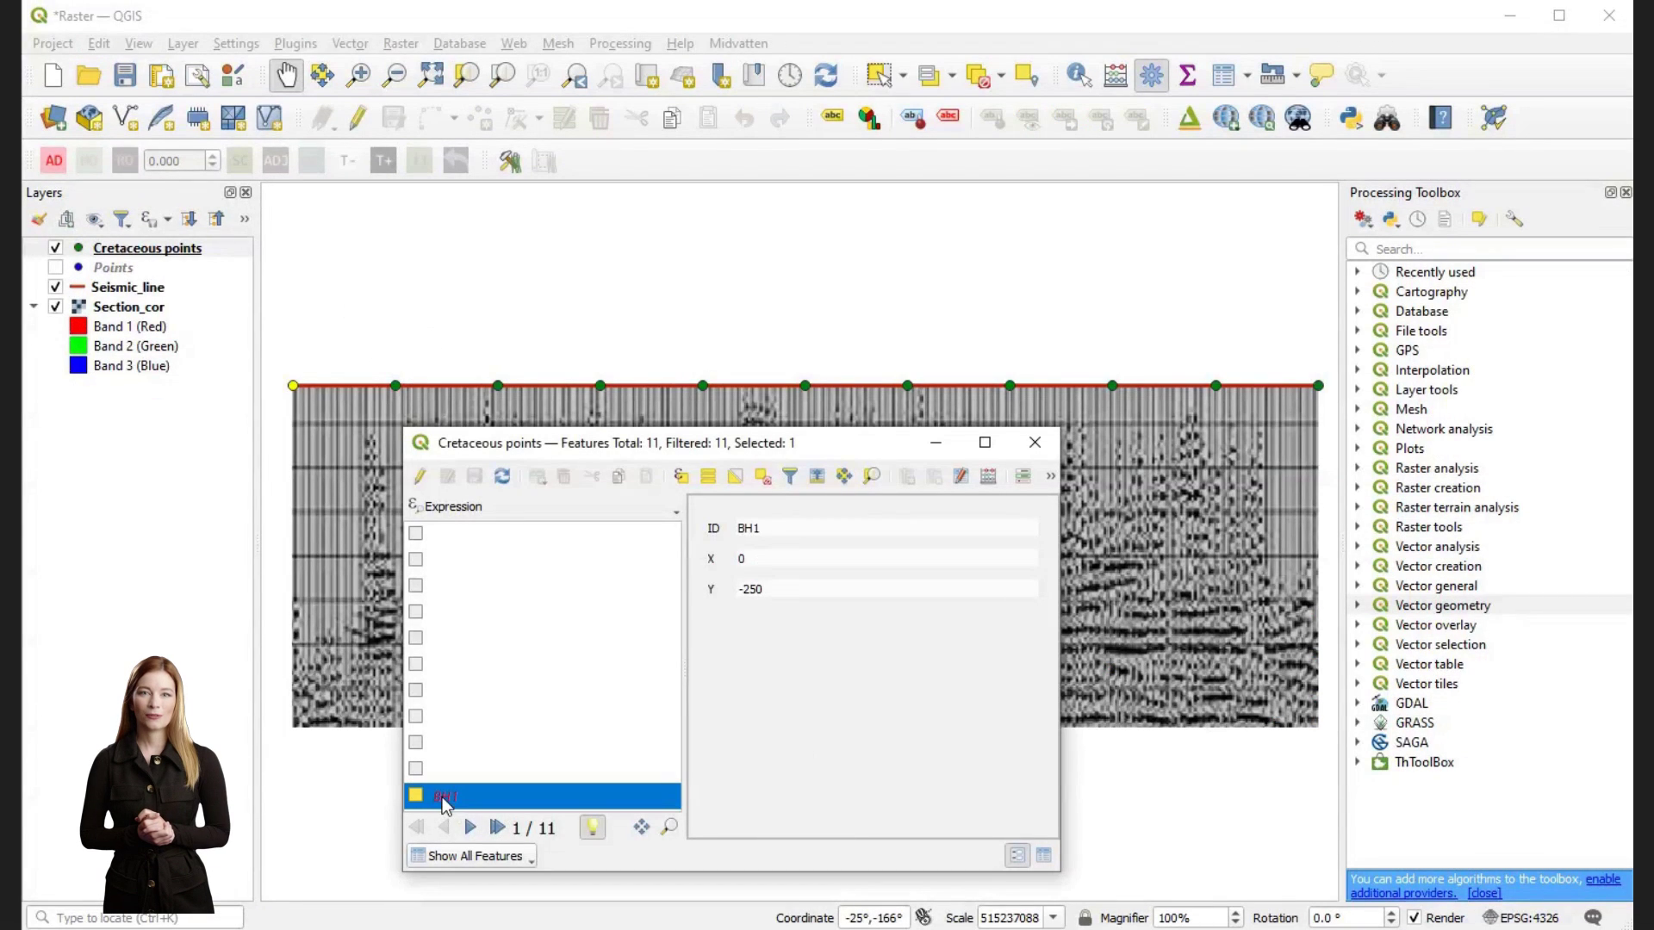
pyautogui.click(1358, 606)
pyautogui.scroll(-15, 1464, 671)
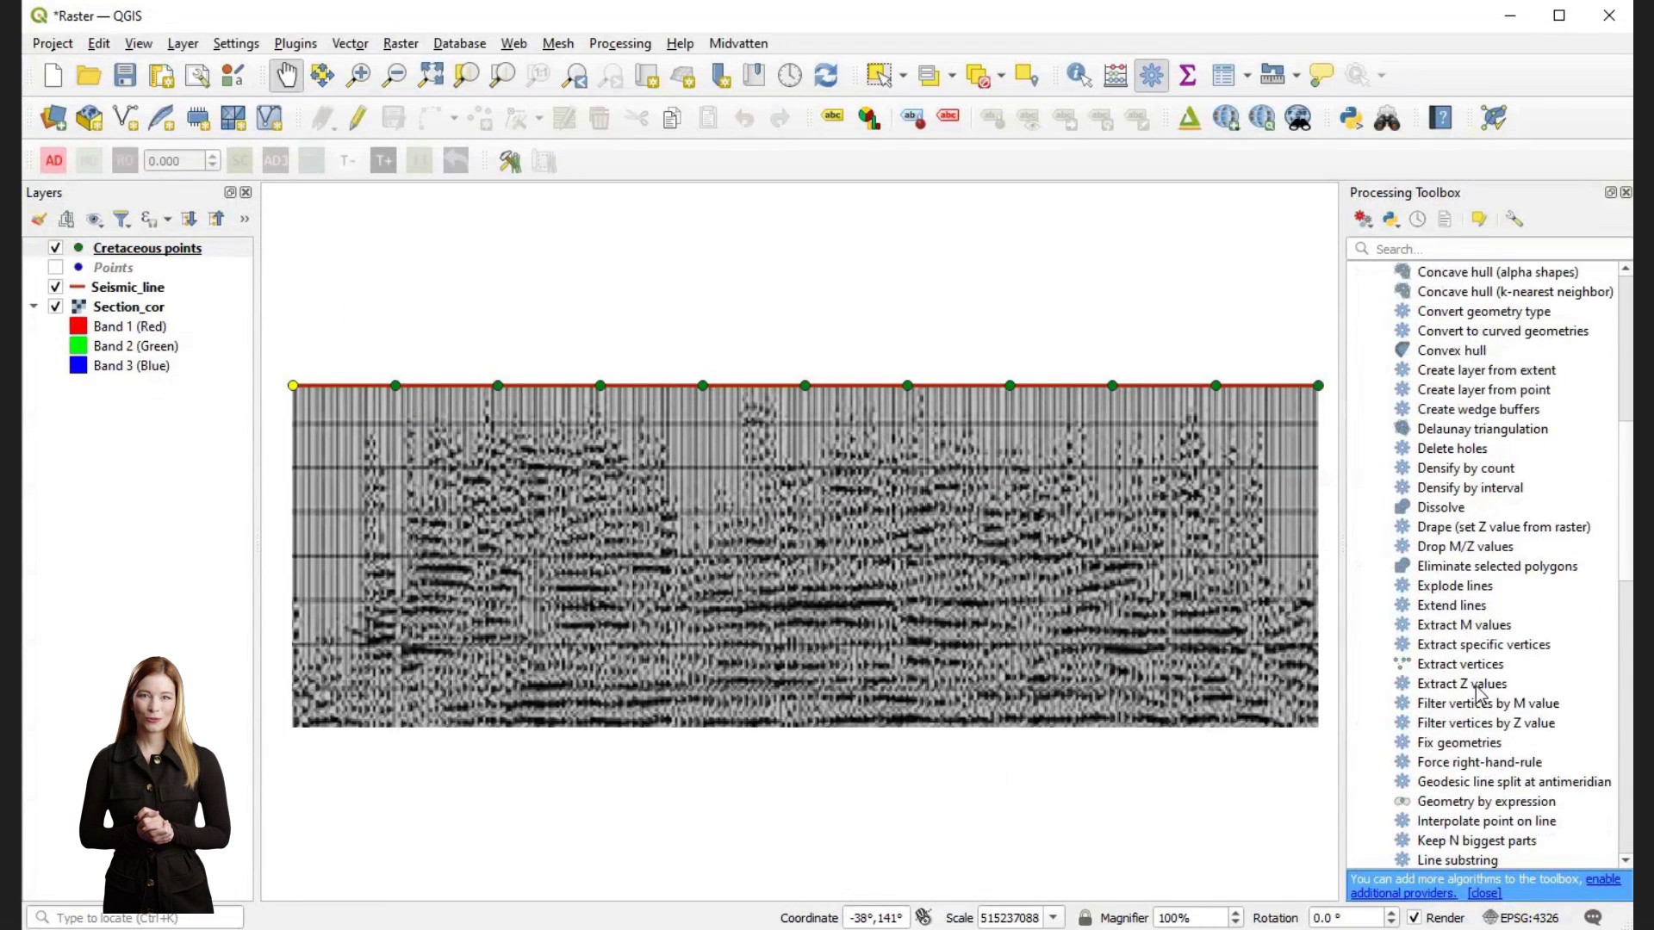
pyautogui.scroll(-9, 1483, 692)
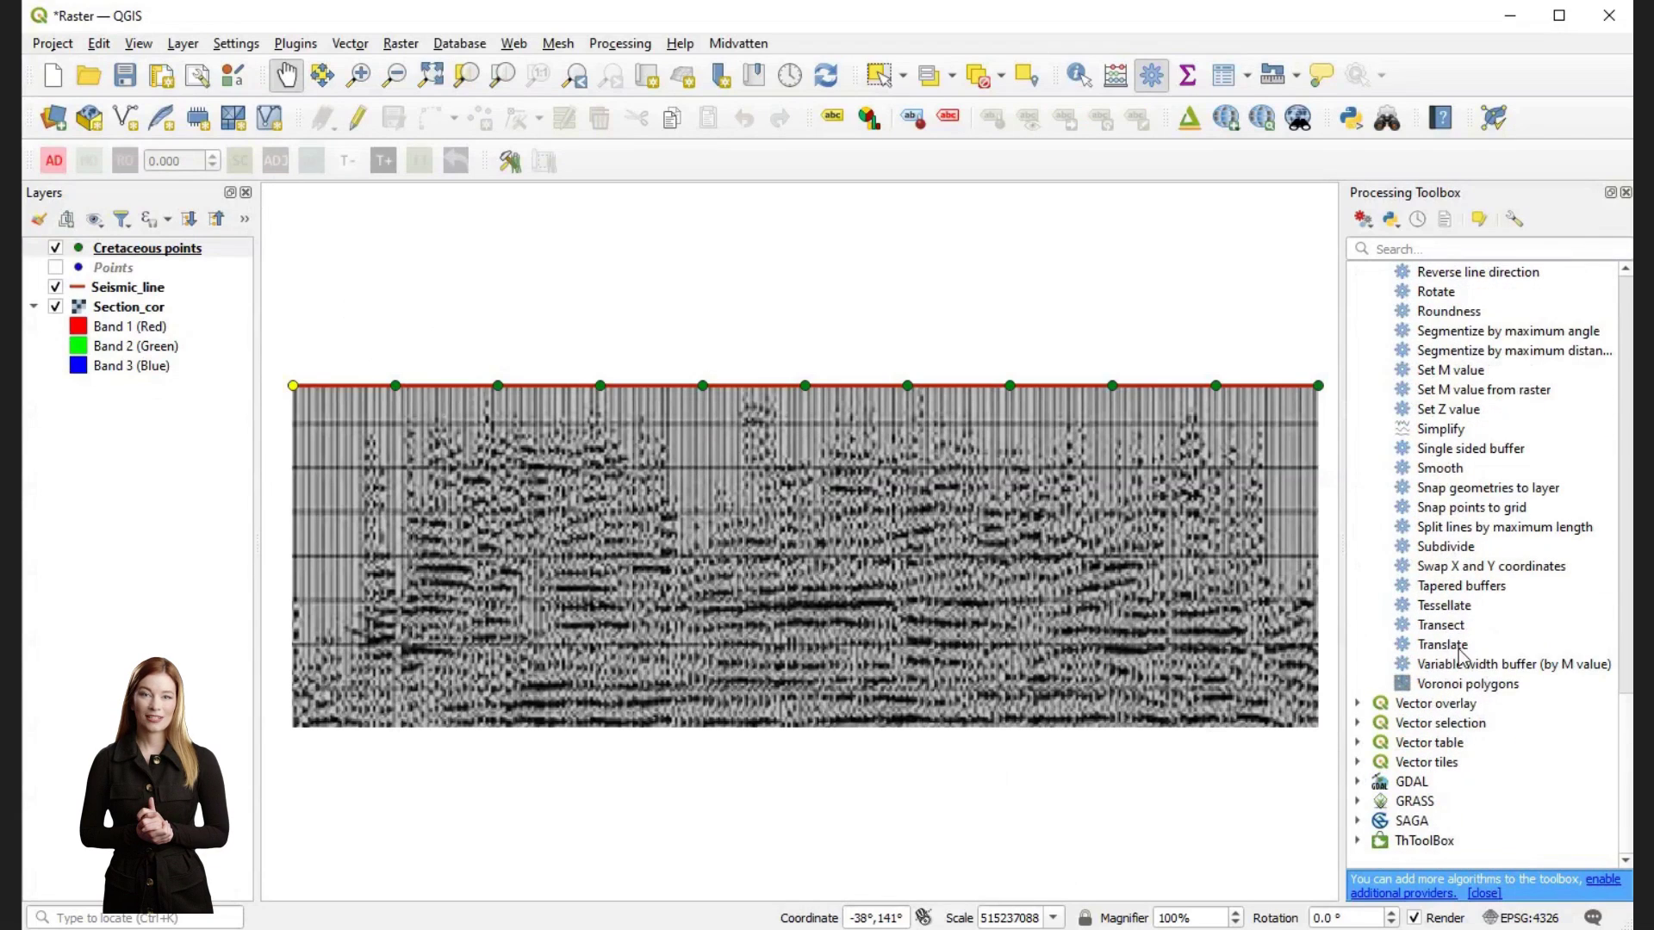
pyautogui.doubleClick(1459, 652)
pyautogui.click(823, 262)
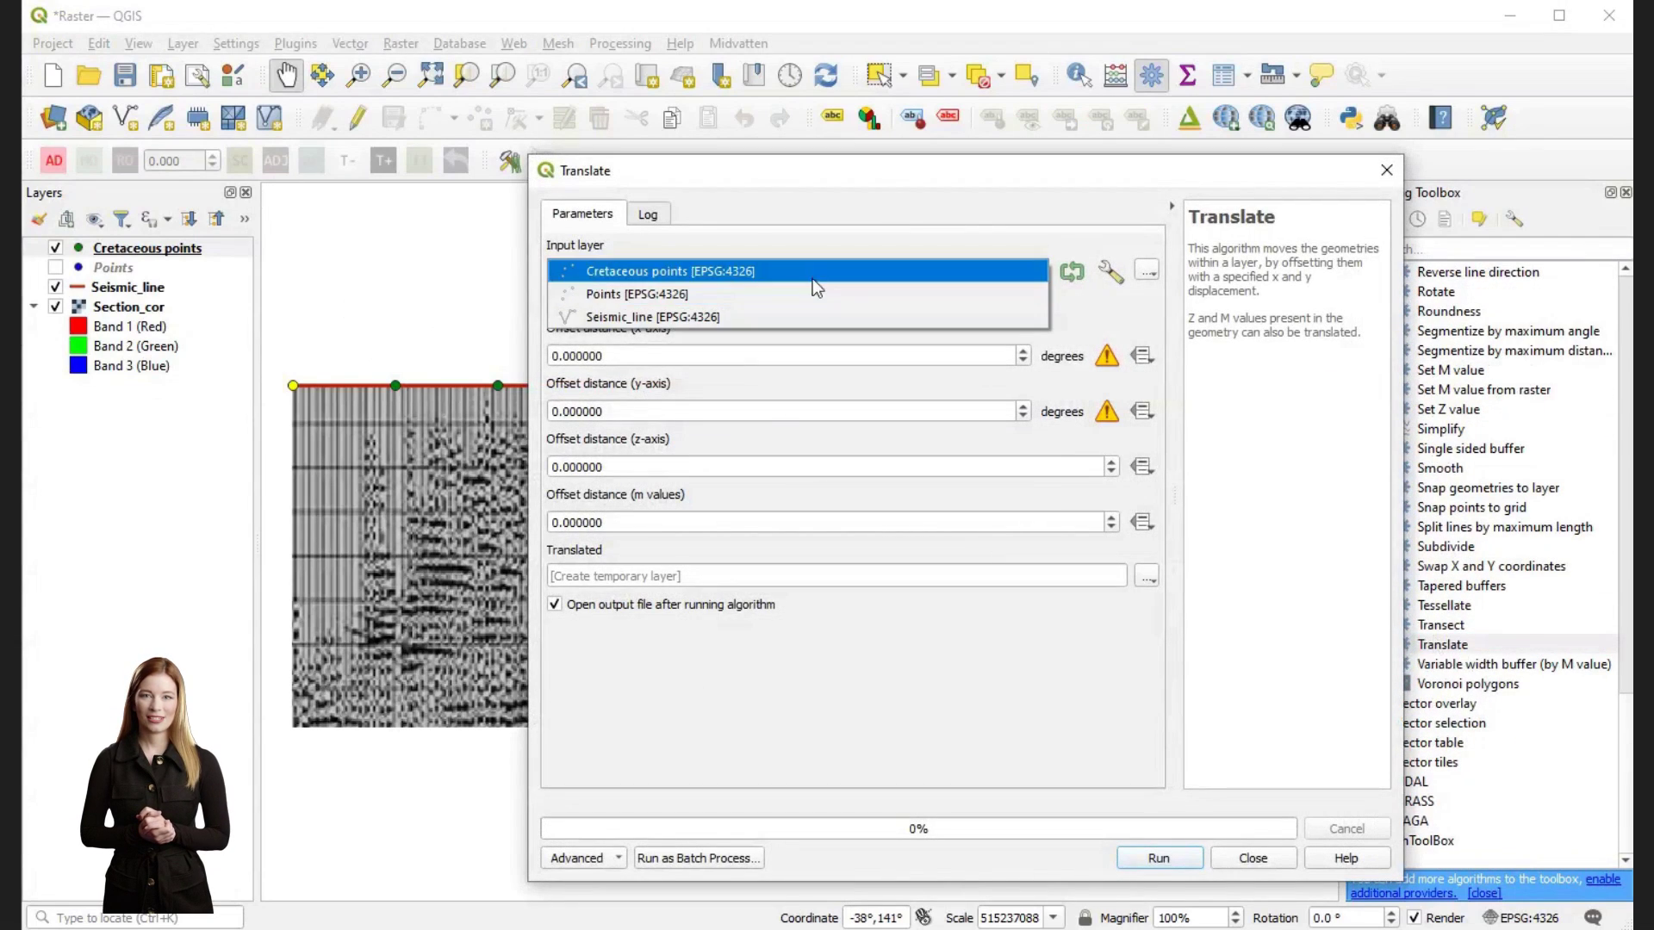
pyautogui.click(813, 278)
pyautogui.click(554, 304)
# - Check BH1 in the Cretaceous attribute table of the Volumetric model project, and set Translate's y-axis offset to -250 degrees in the Raster project
pyautogui.click(622, 410)
pyautogui.doubleClick(622, 410)
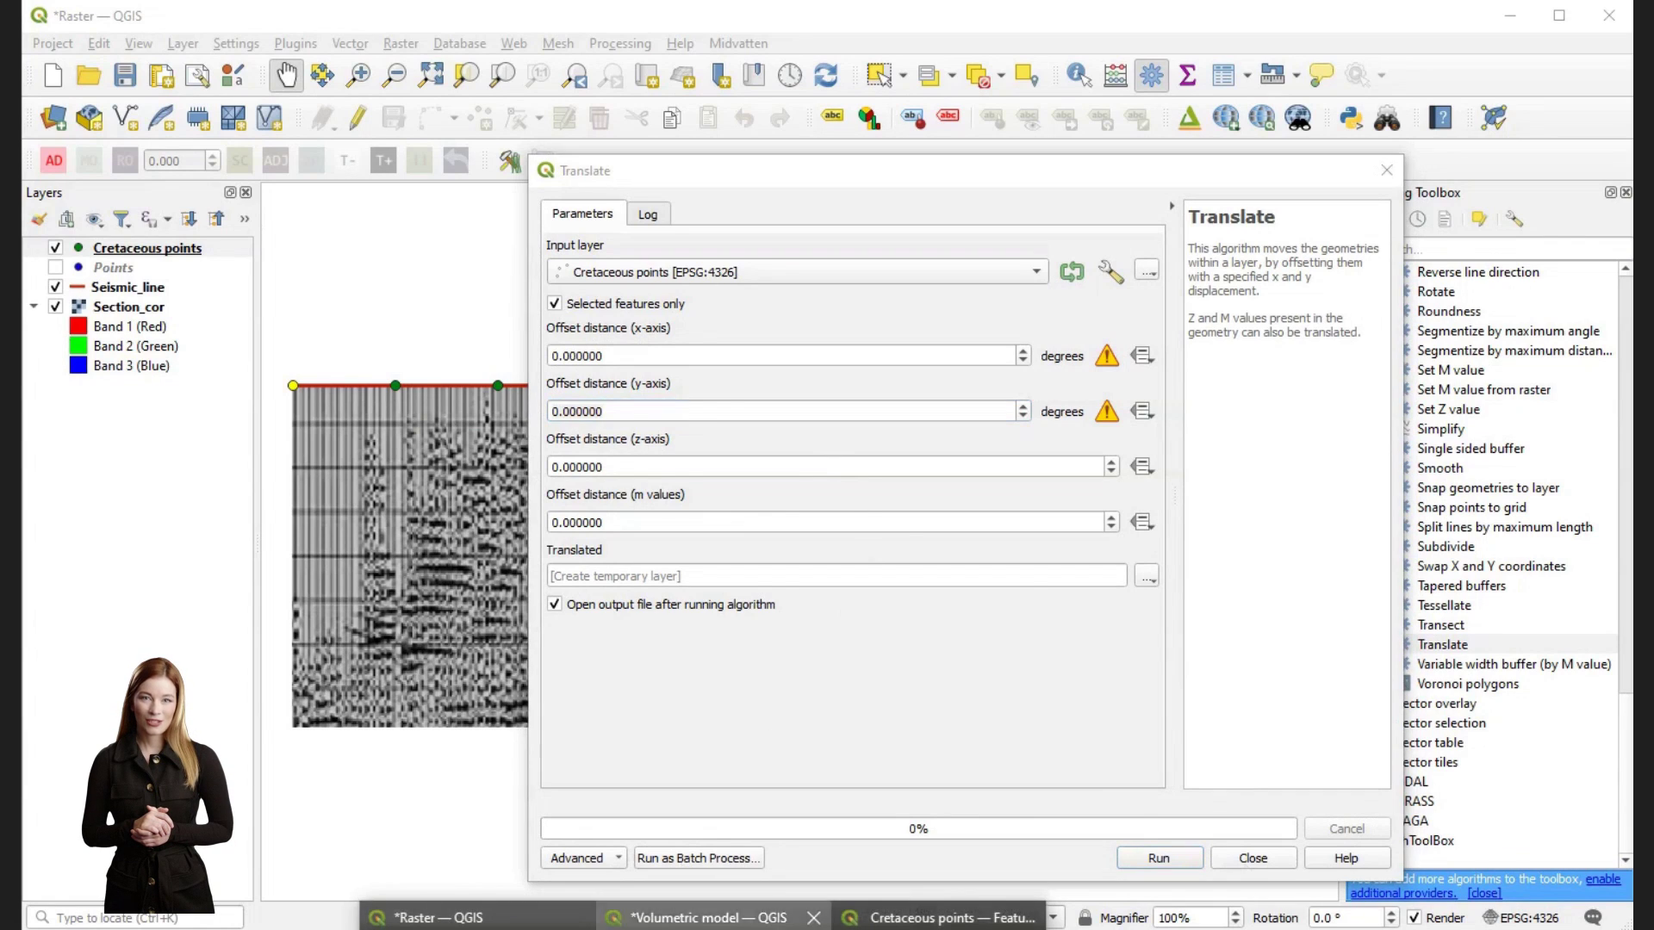
pyautogui.click(707, 917)
pyautogui.rightClick(239, 437)
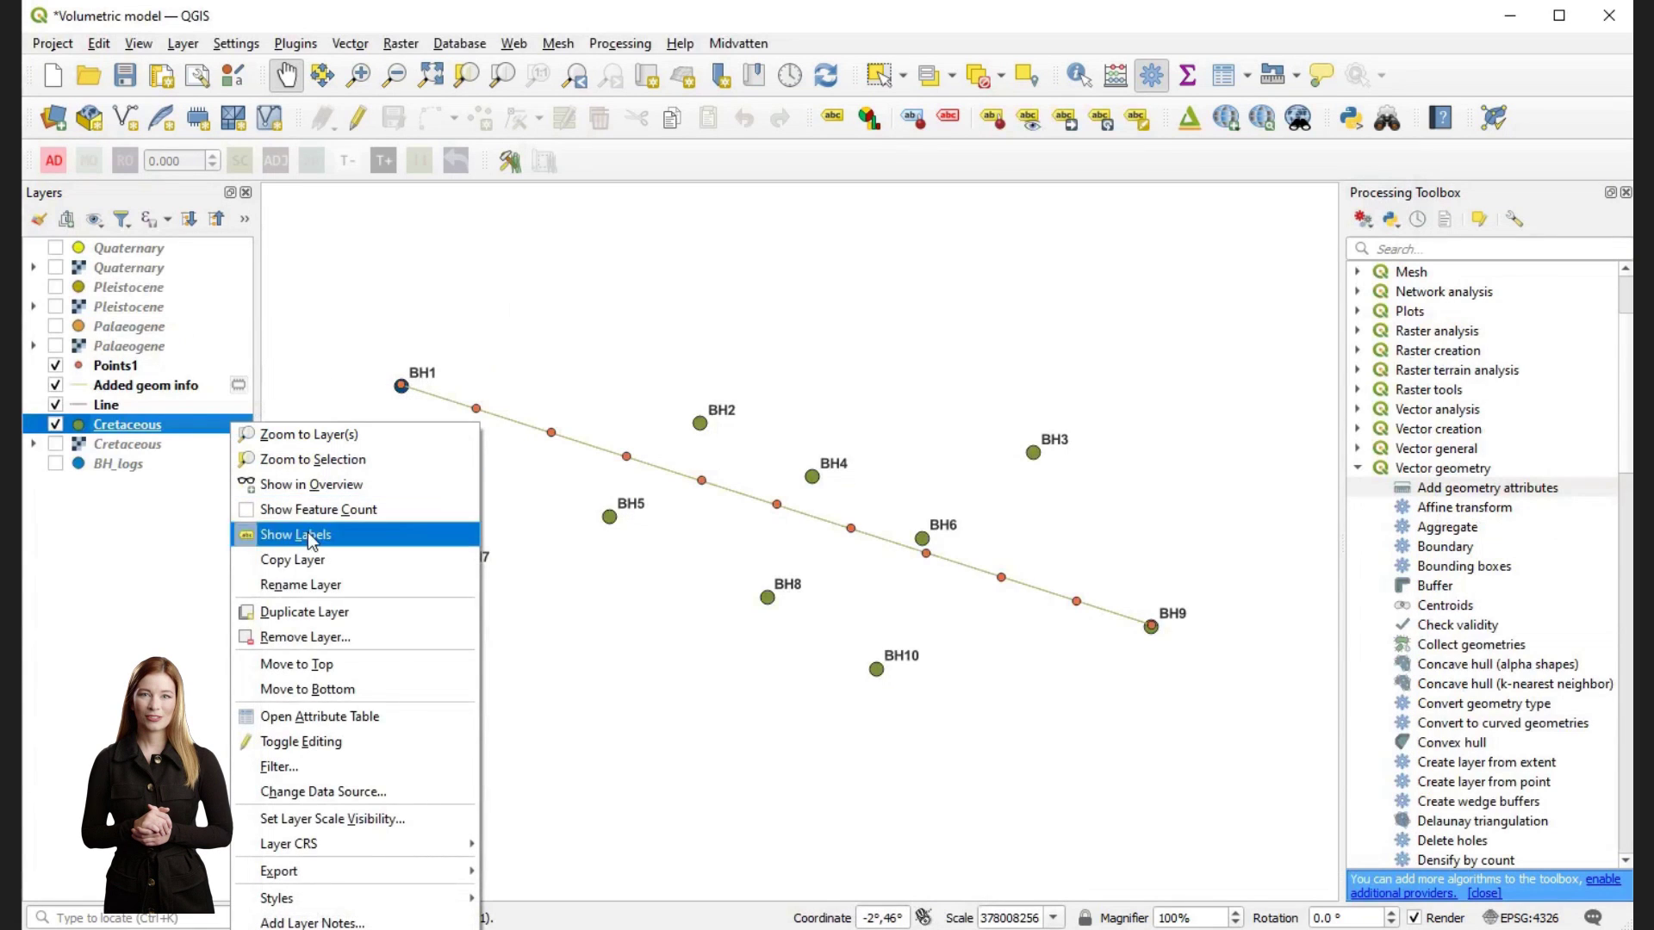
pyautogui.click(342, 727)
pyautogui.click(514, 539)
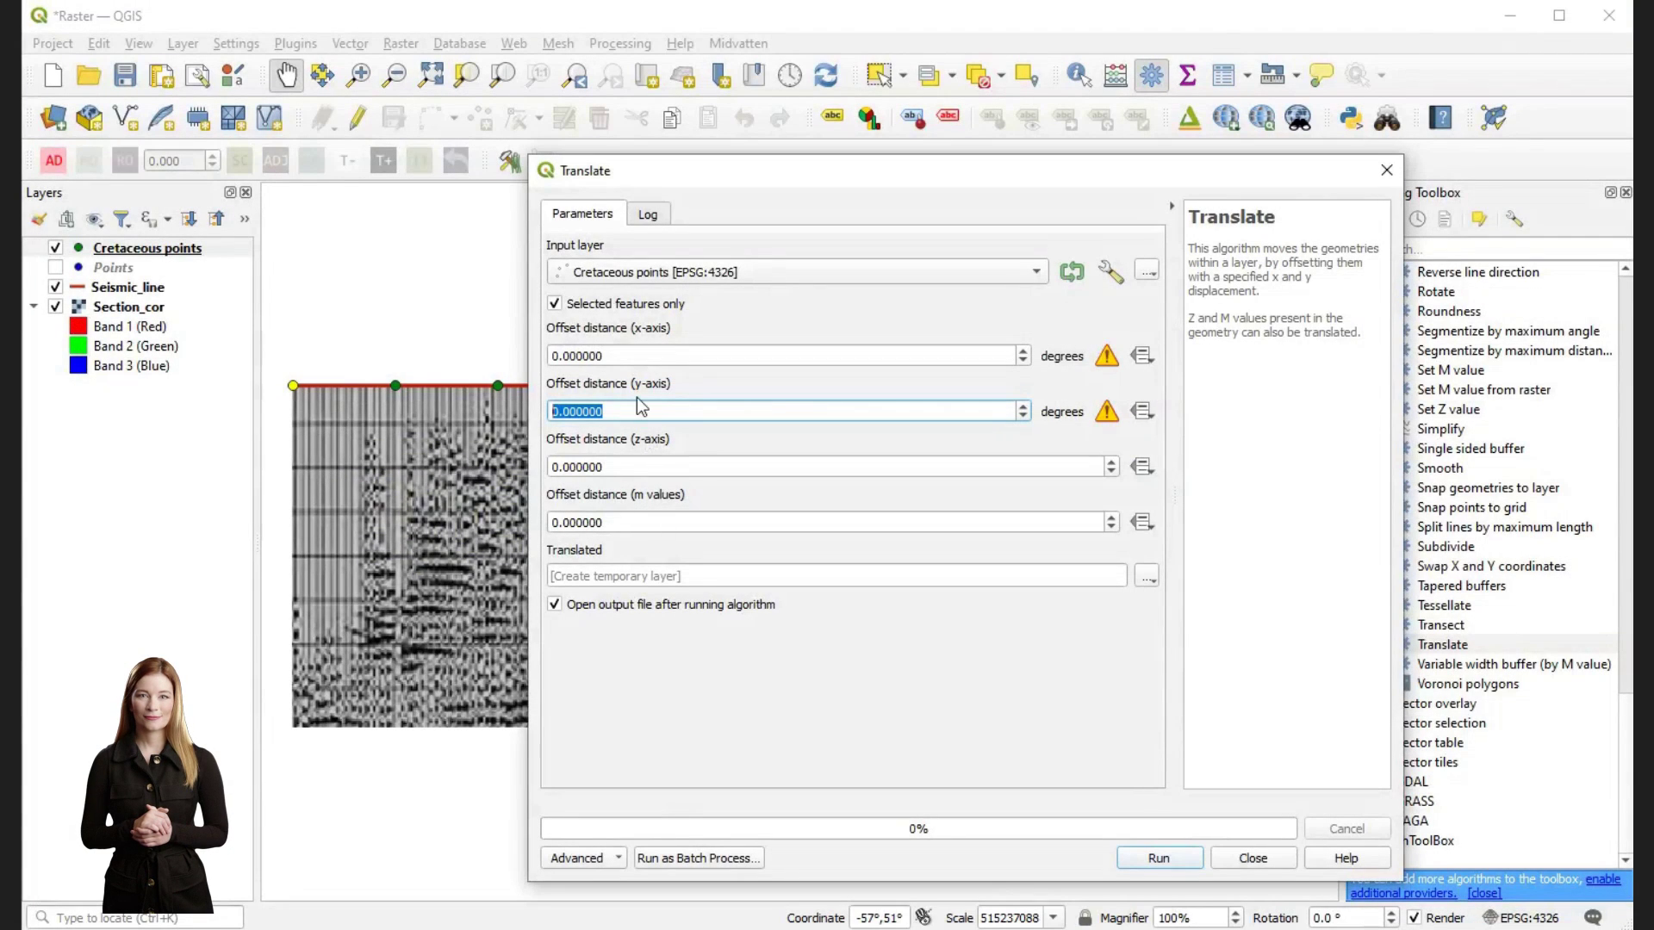
pyautogui.write('-250')
# - Save the translated point as shapefile BH1 in the Volumetric_model folder, run Translate and close the tool
pyautogui.click(1146, 575)
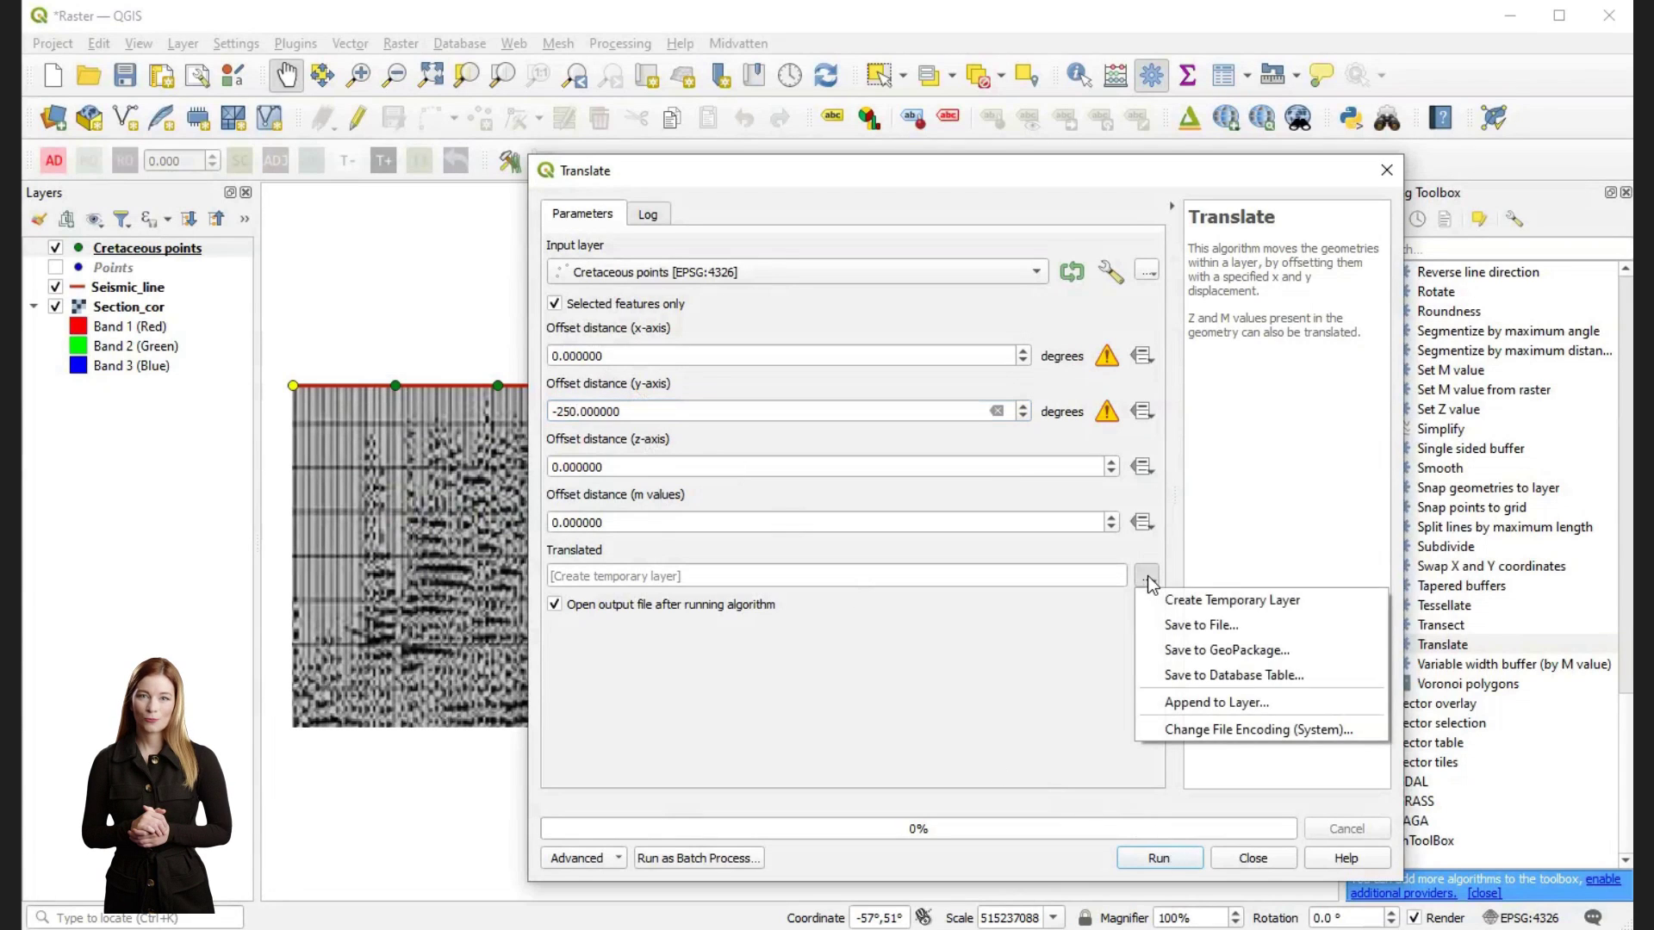
pyautogui.click(1189, 621)
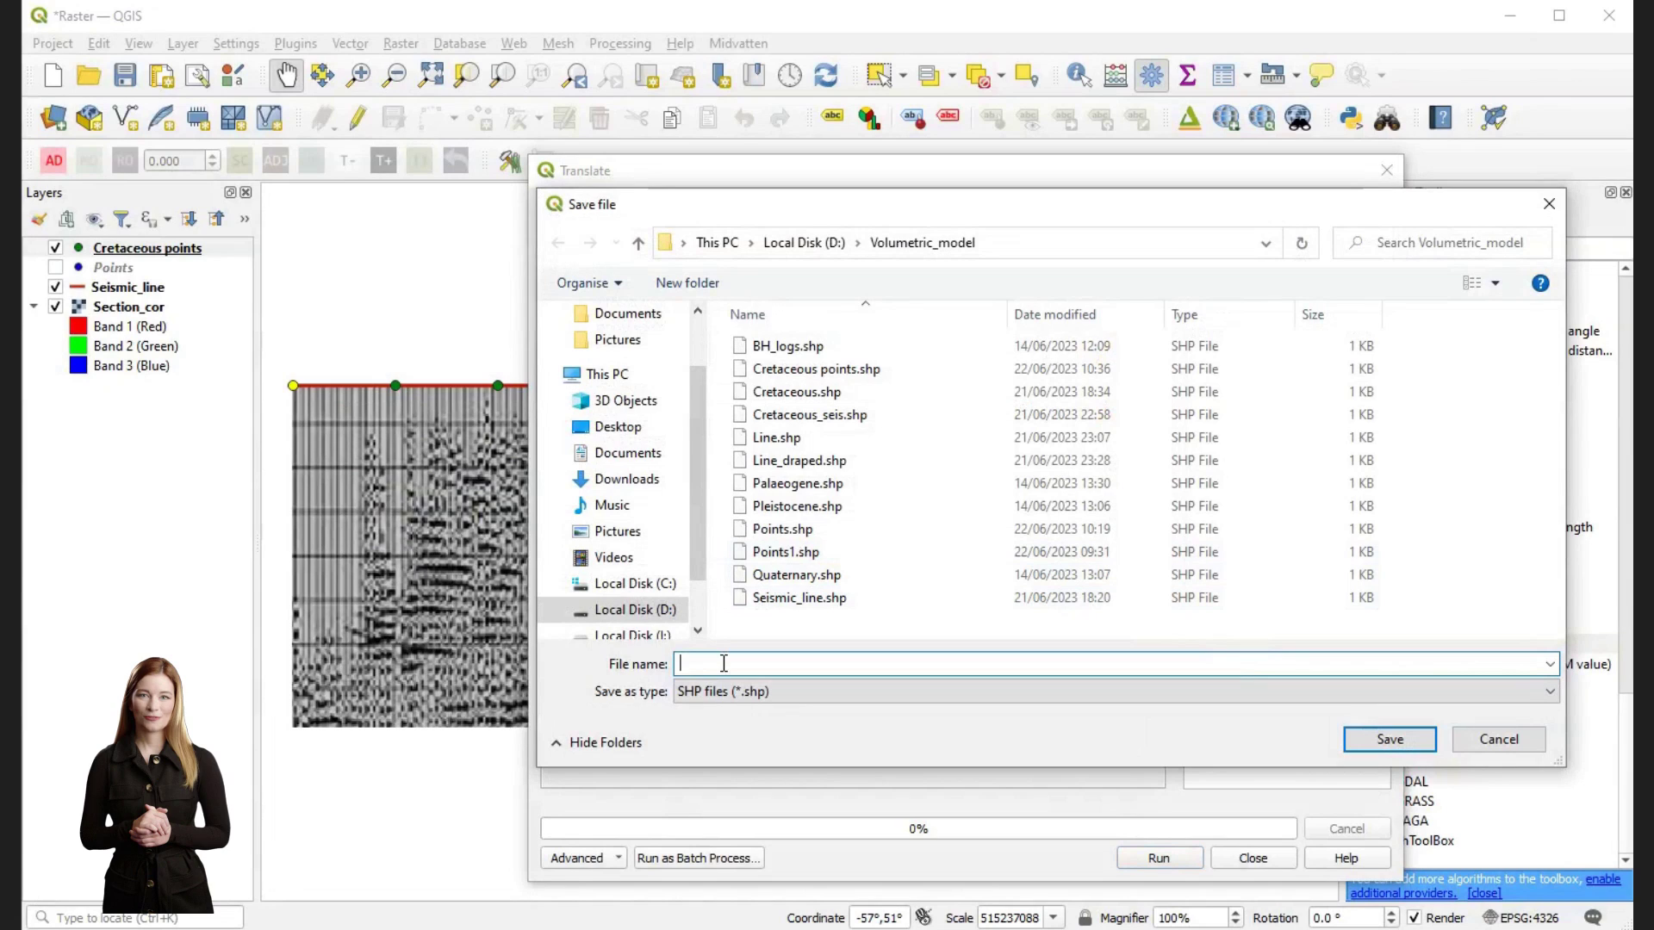
pyautogui.write('B')
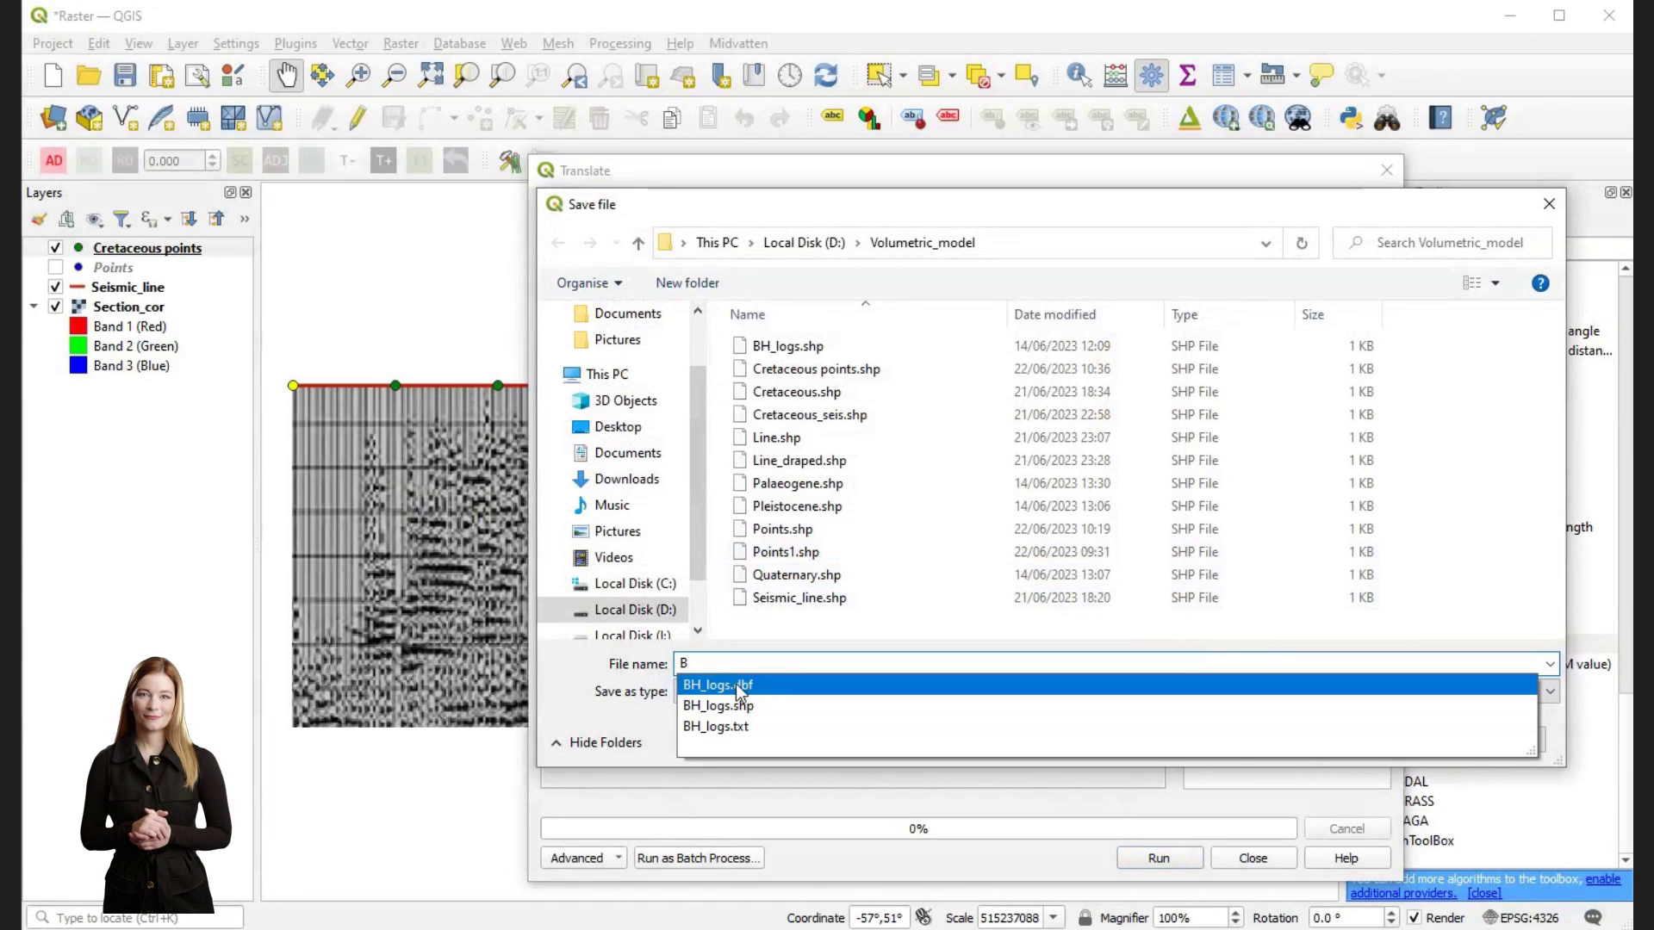
pyautogui.write('H1')
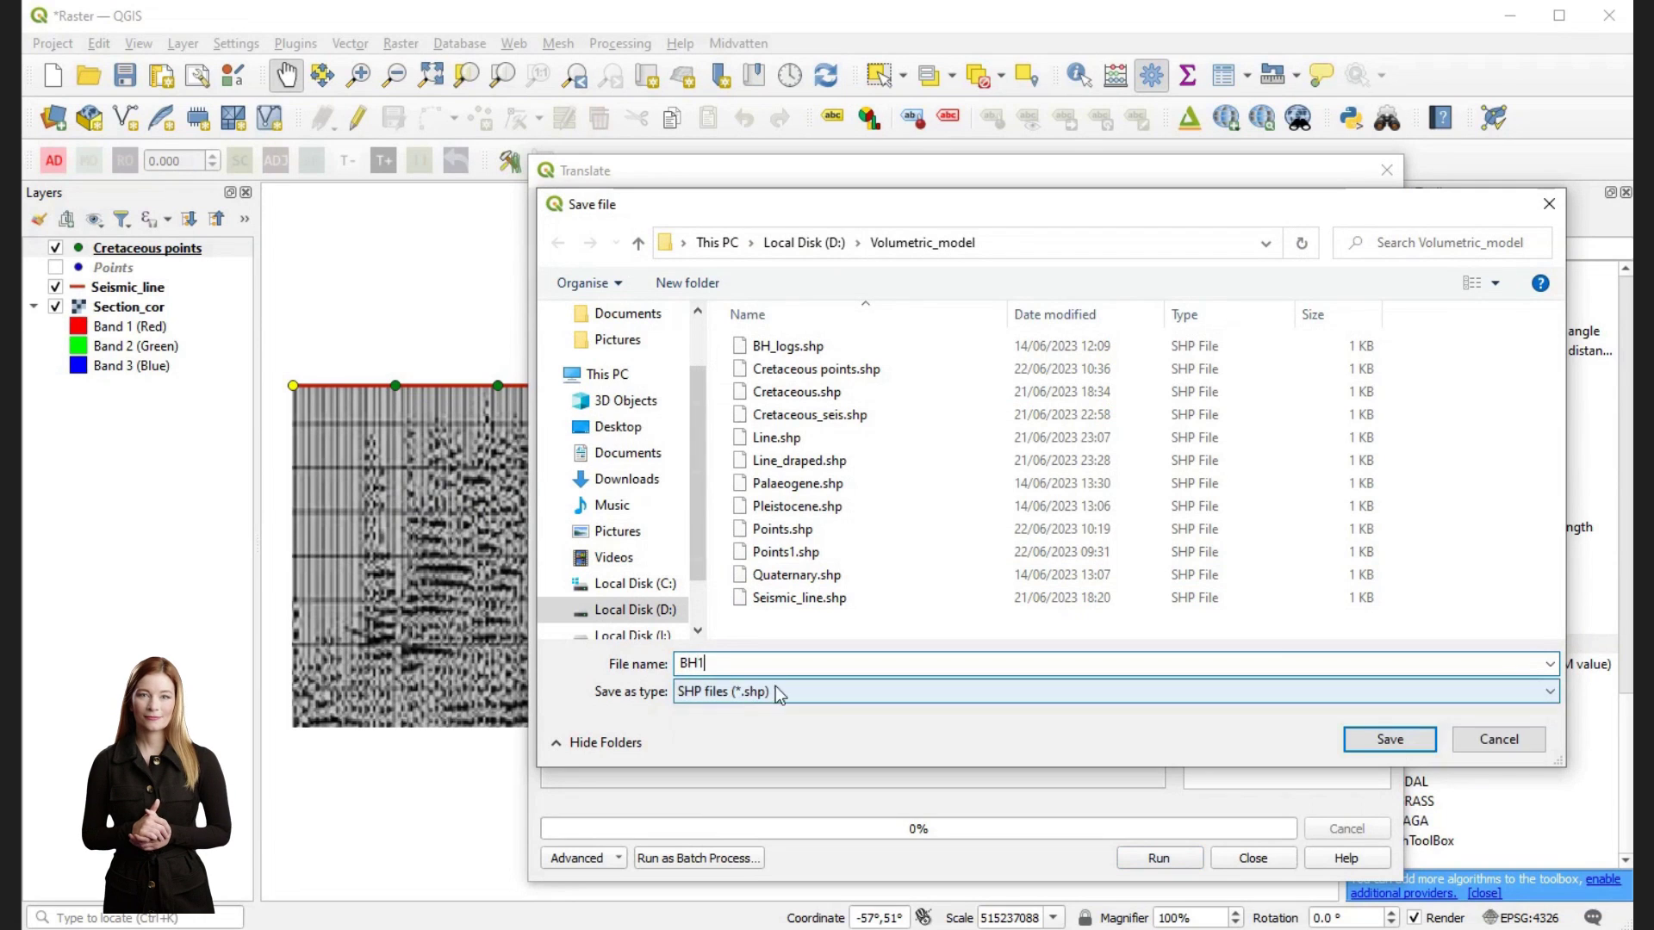
pyautogui.click(1394, 737)
pyautogui.click(1182, 856)
pyautogui.click(1249, 858)
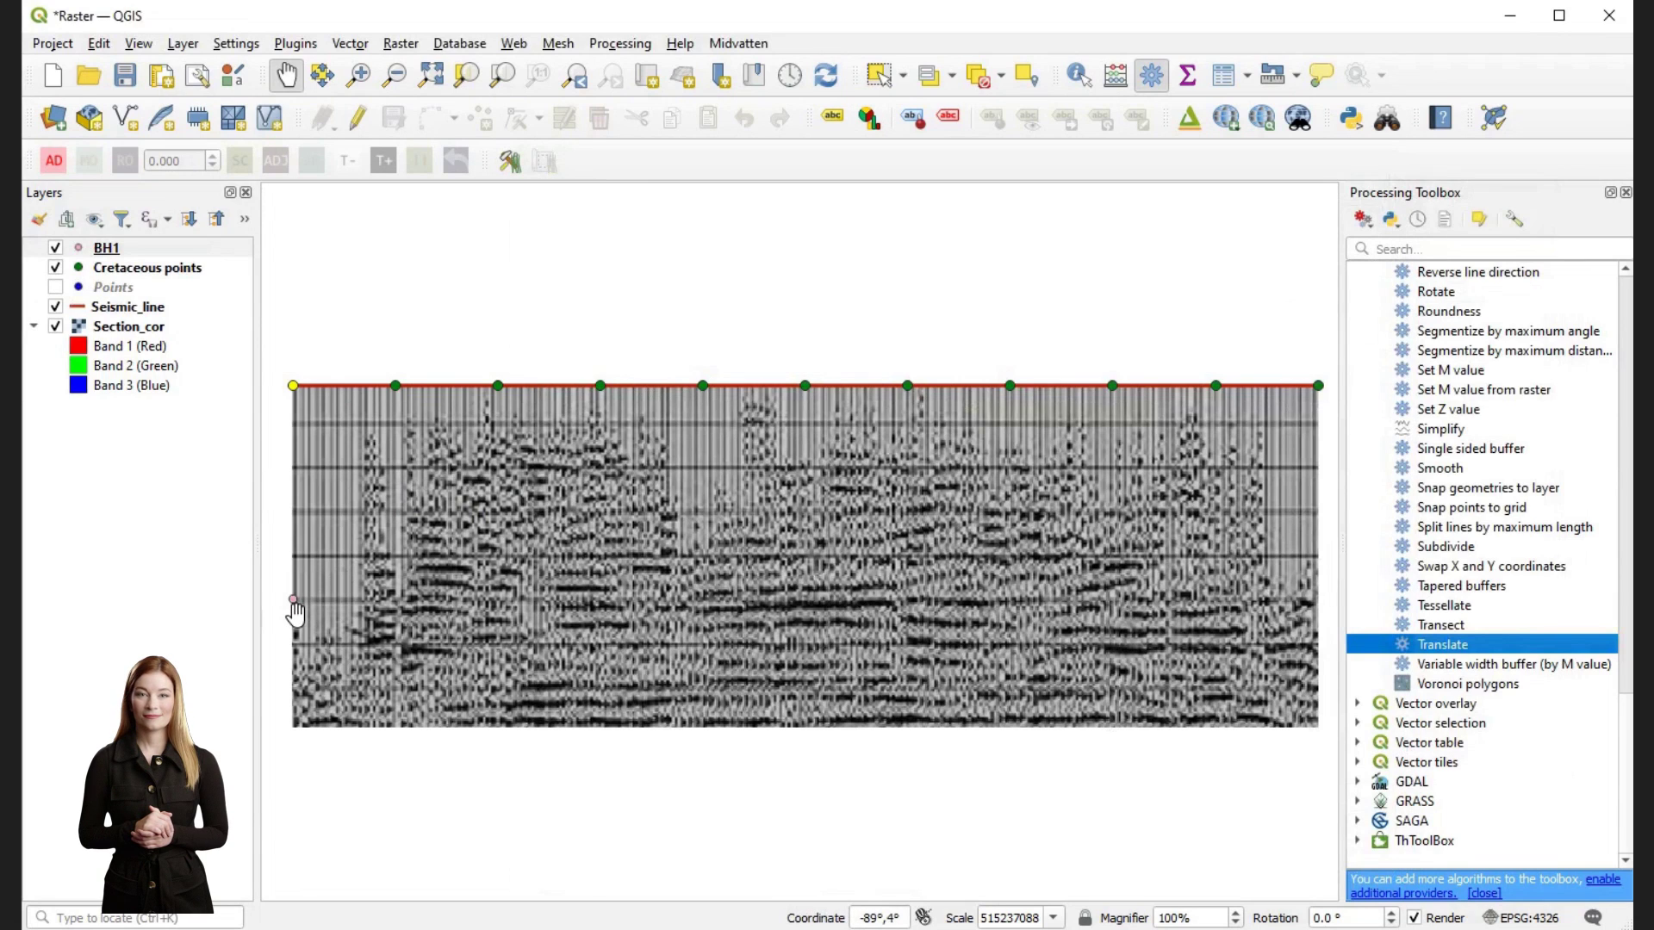
# - Open the Cretaceous points attribute table and select the unnamed point next to BH1 on the seismic line
pyautogui.moveTo(294, 611); pyautogui.dragTo(274, 626)
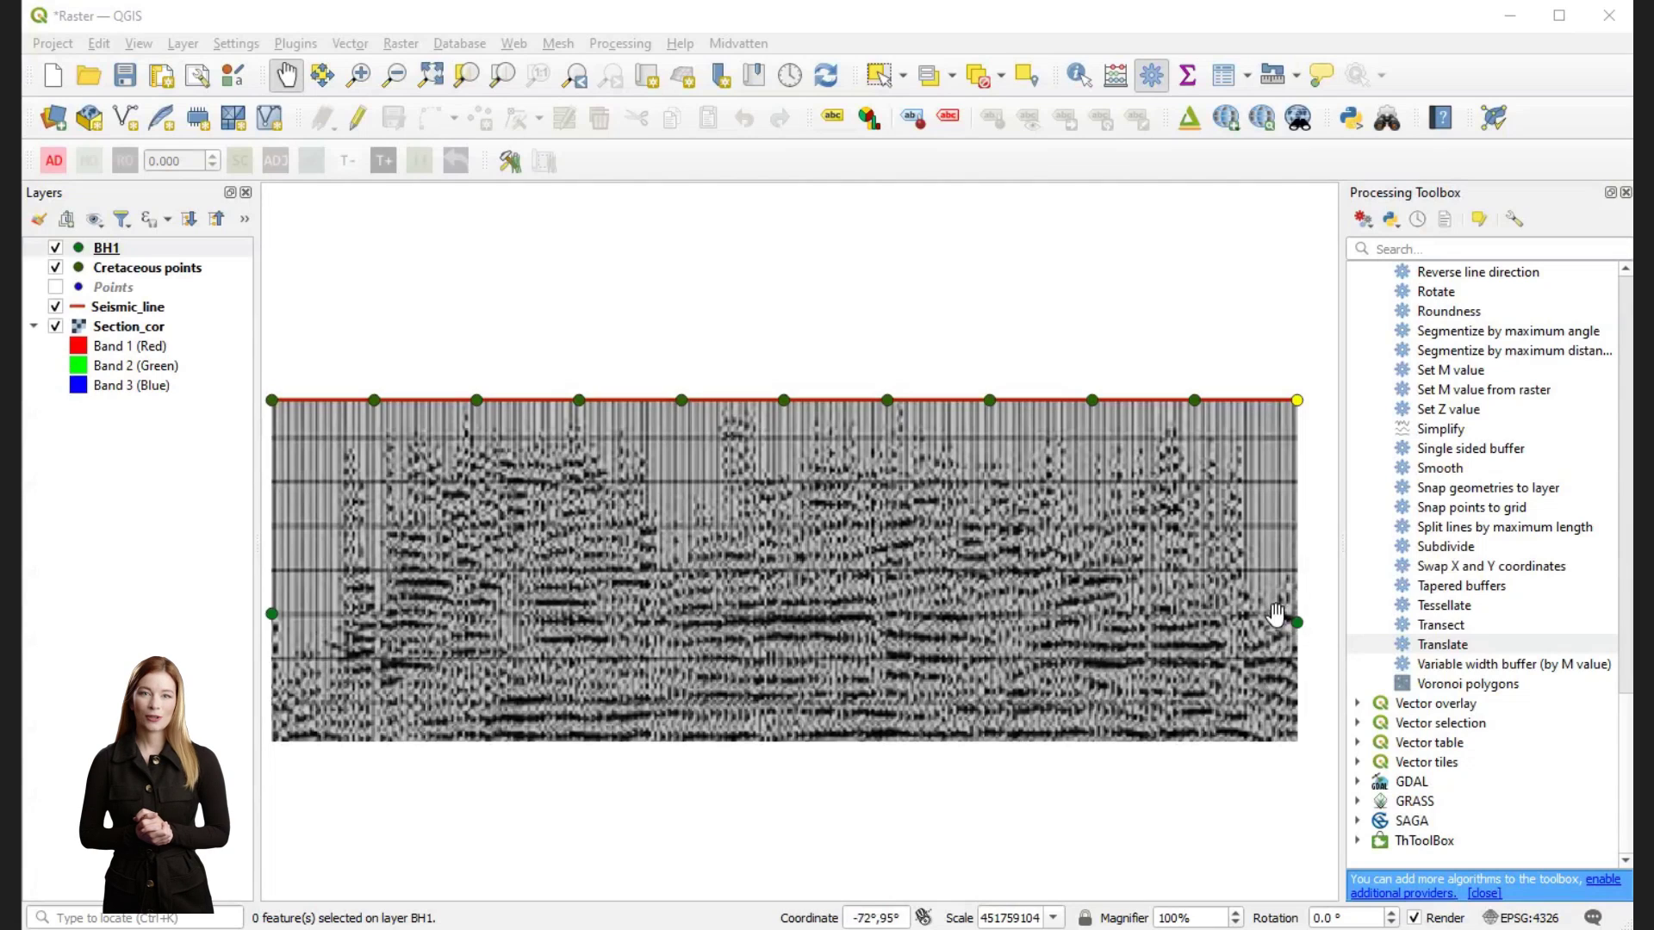
pyautogui.rightClick(110, 267)
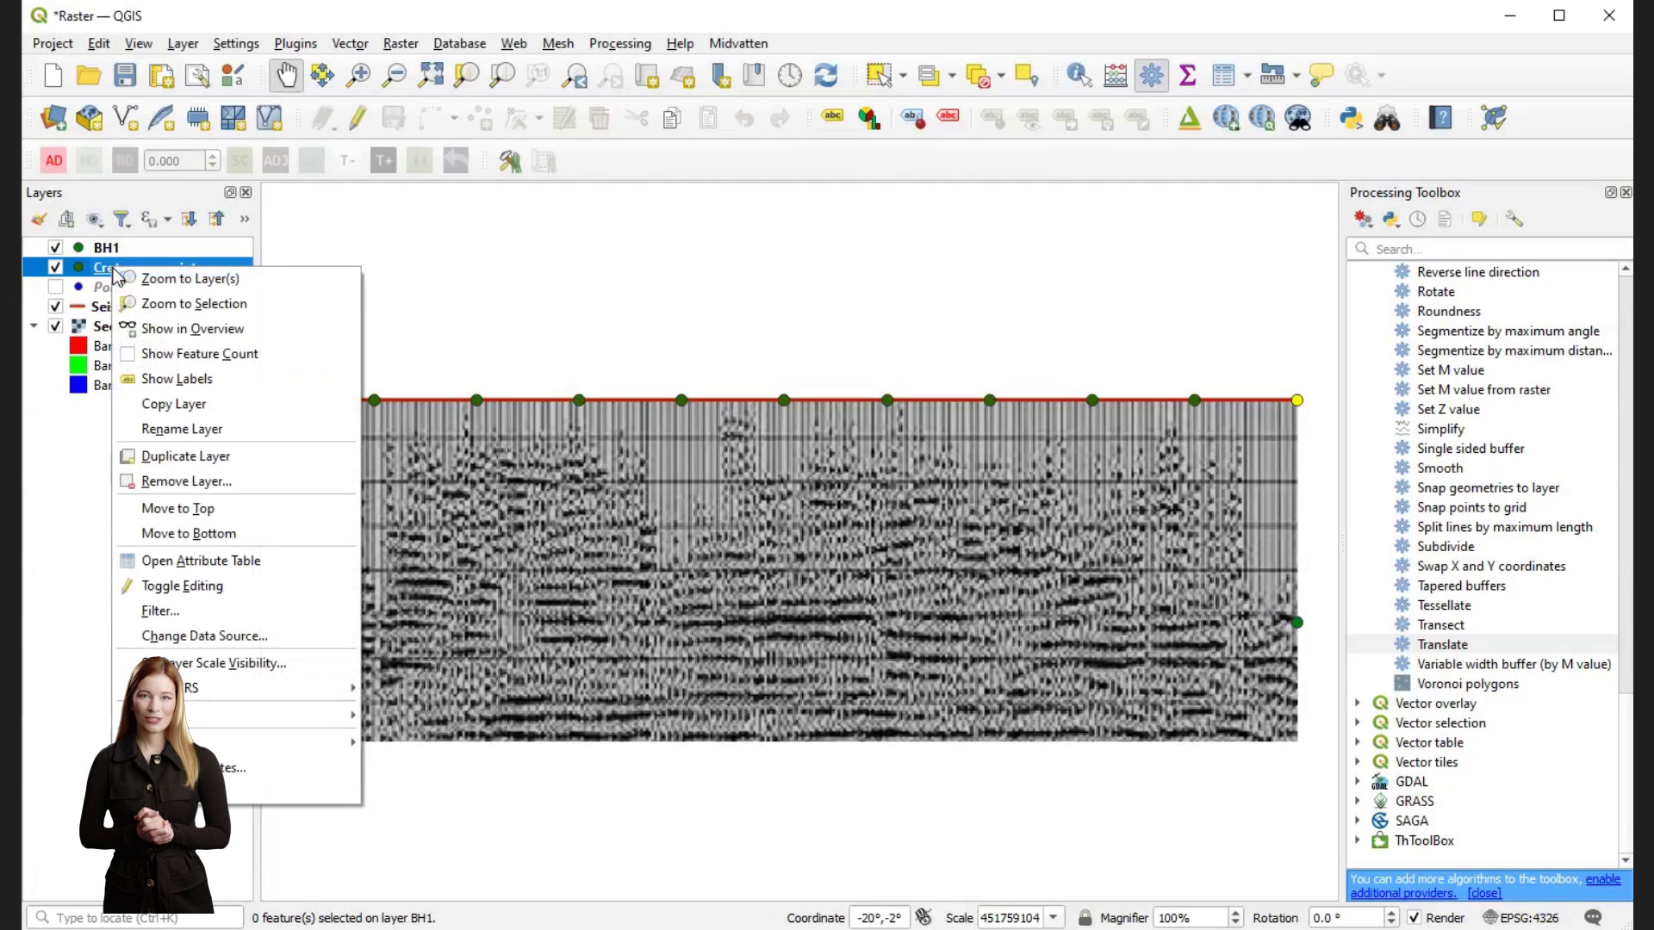
pyautogui.click(177, 561)
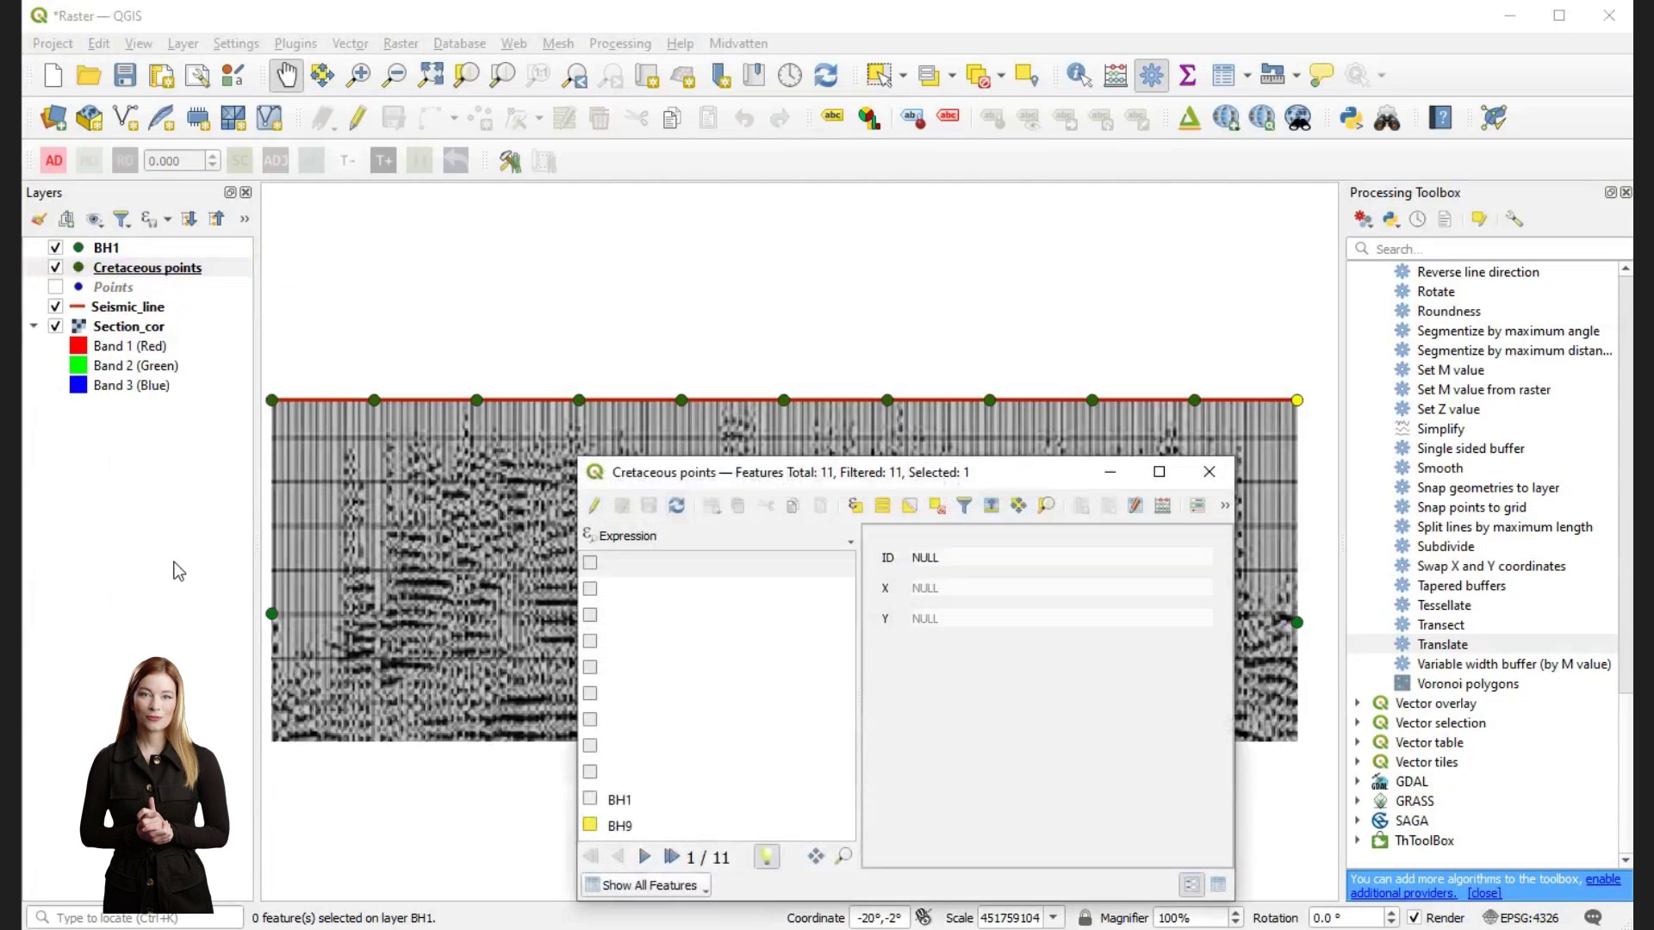
pyautogui.moveTo(711, 484); pyautogui.dragTo(737, 376)
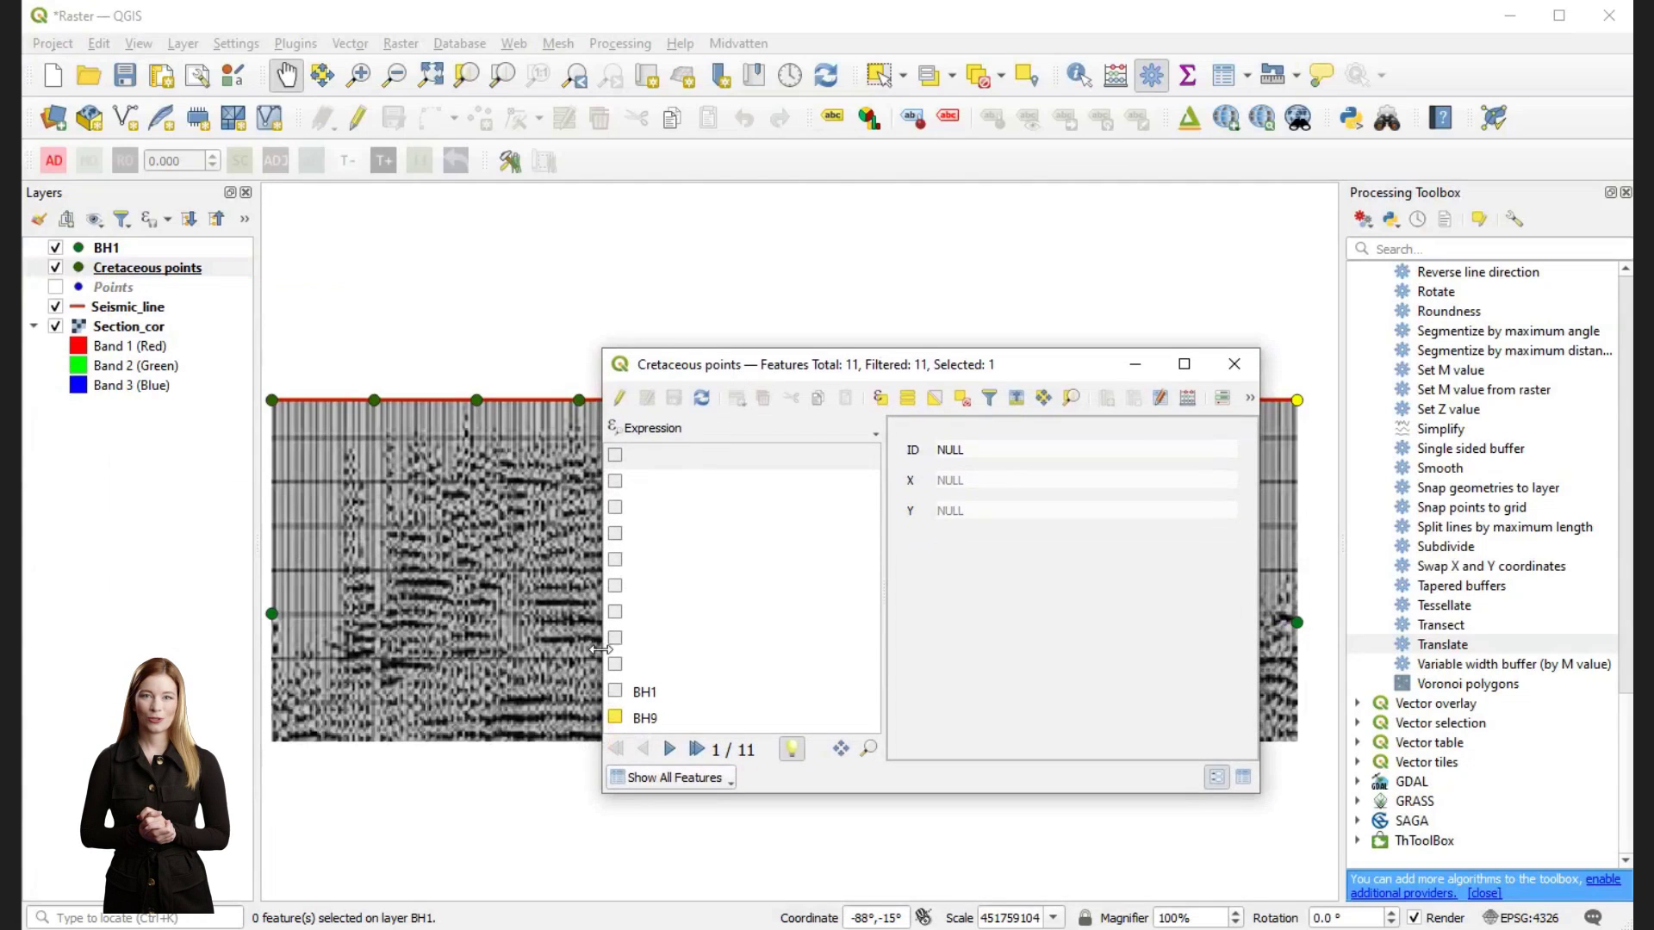
pyautogui.click(615, 456)
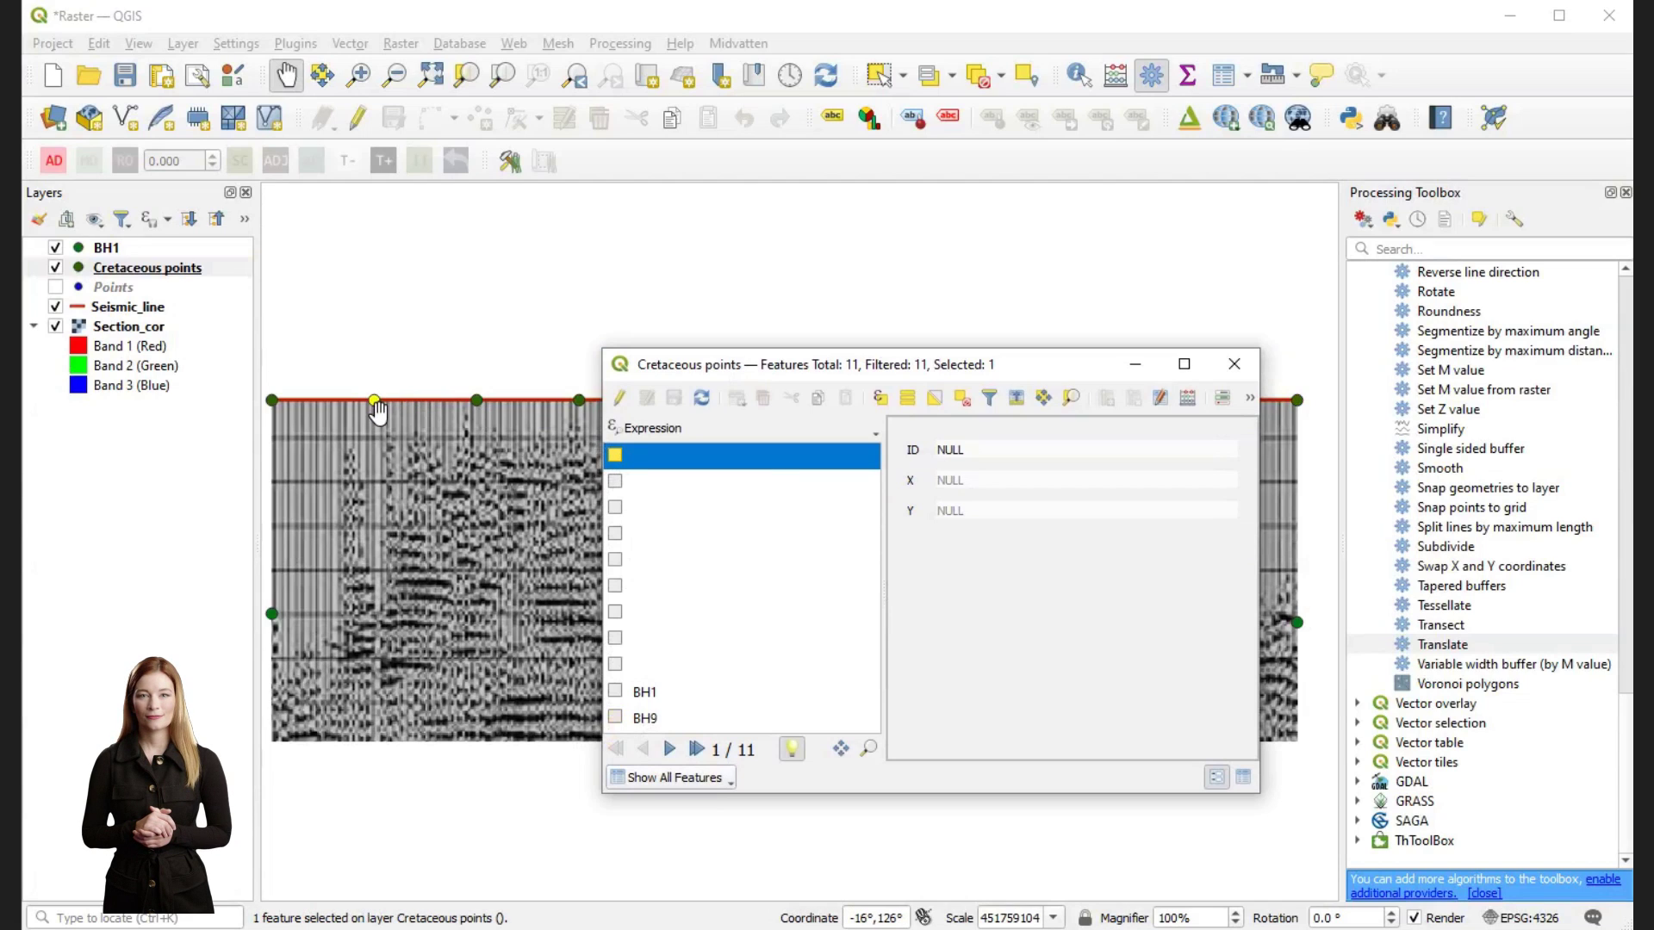
# - Set the selected point's ID to Point 1, save the edits, end editing and close the attribute table
pyautogui.click(965, 454)
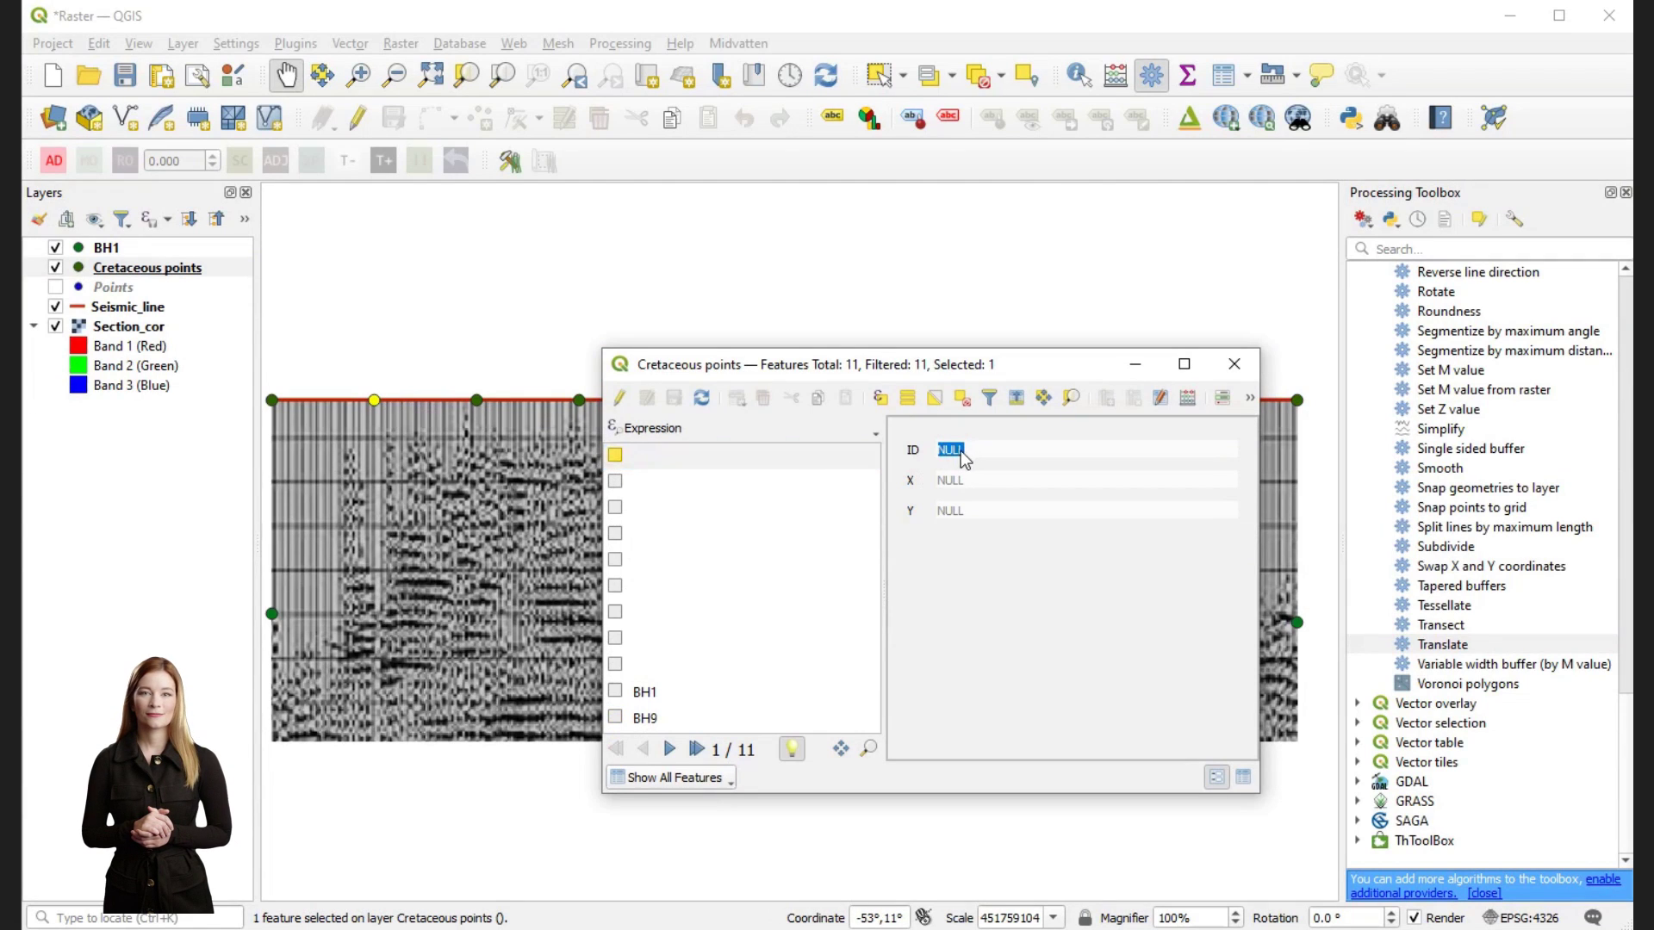
pyautogui.click(618, 397)
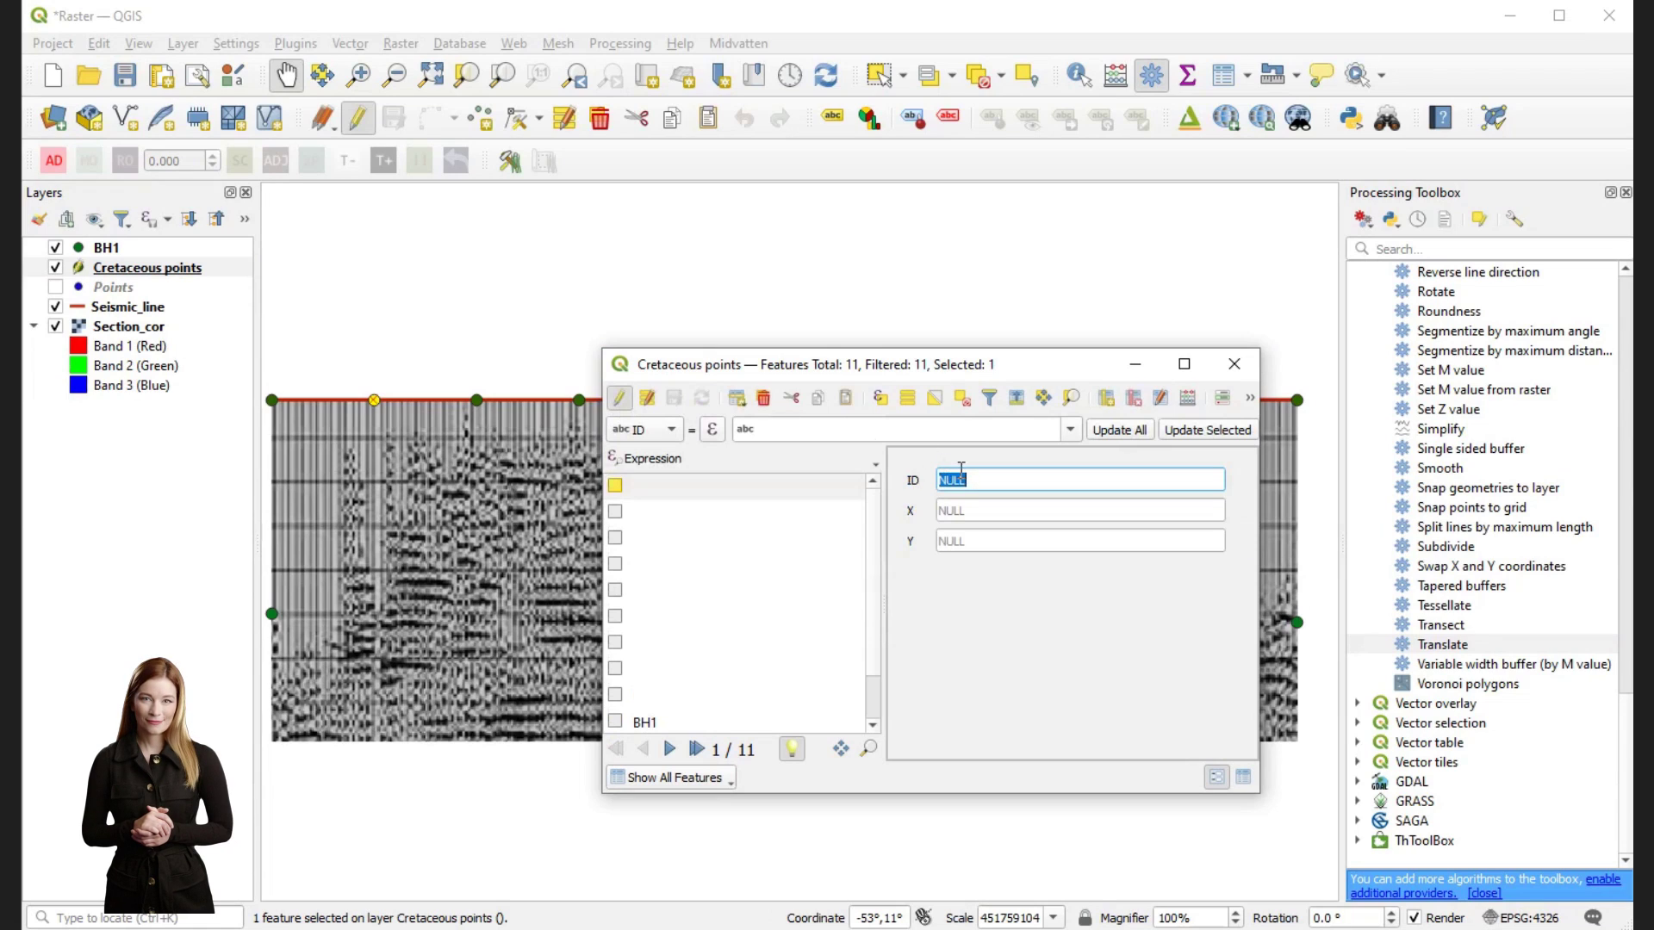
pyautogui.write('Point 1')
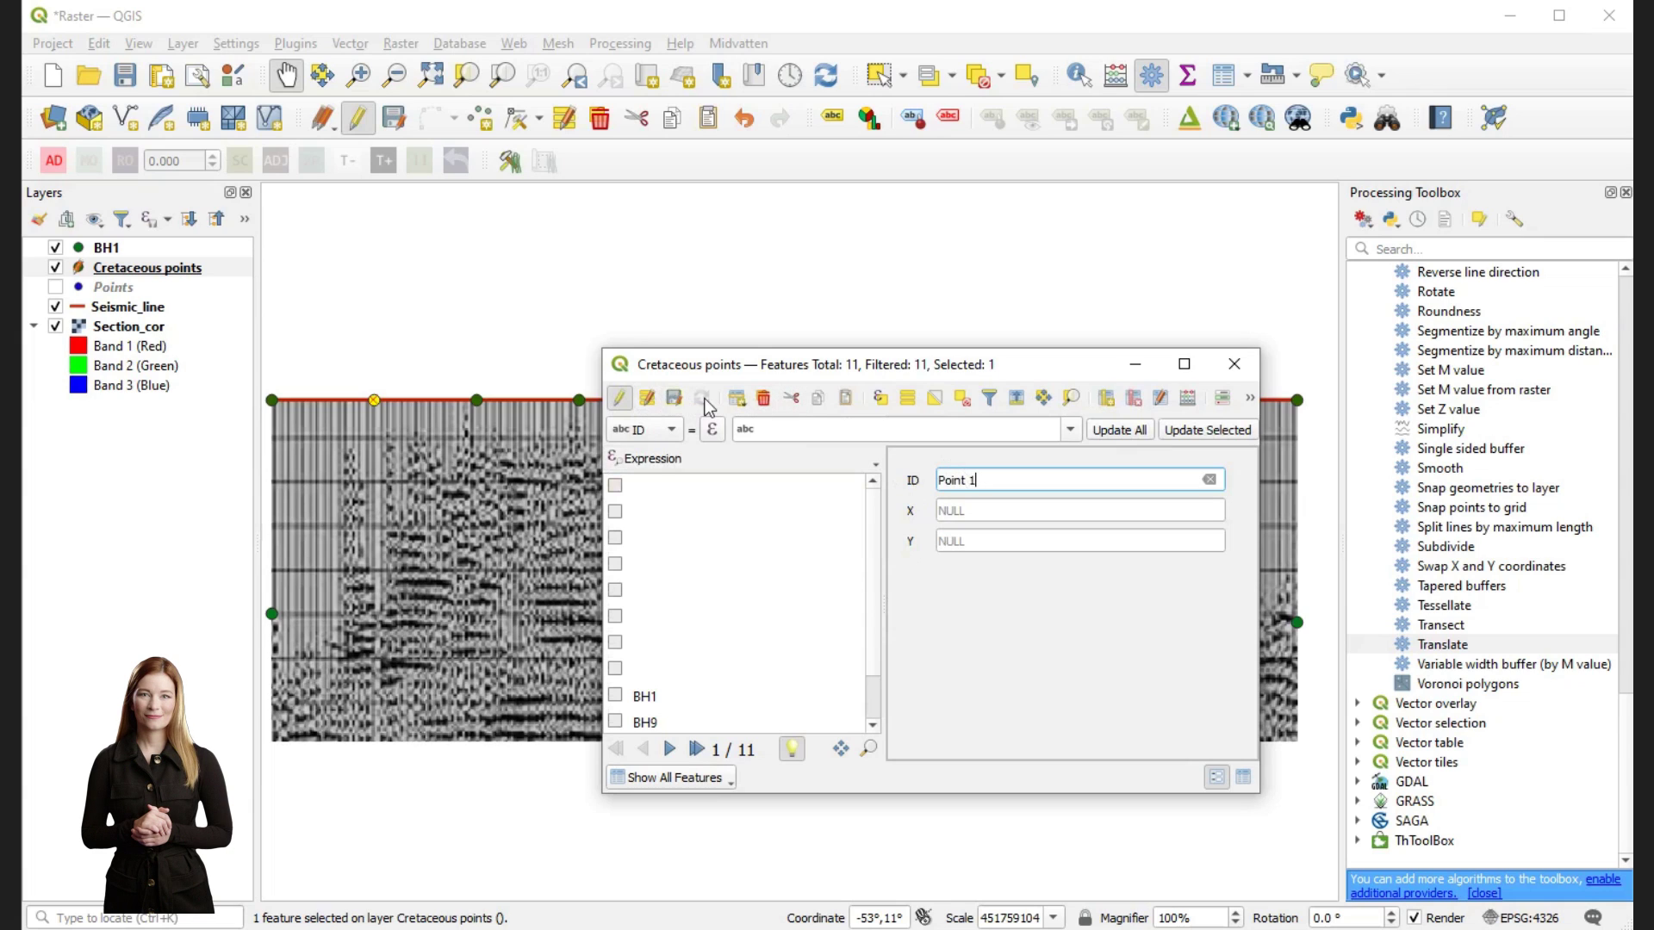
pyautogui.click(674, 397)
pyautogui.click(617, 401)
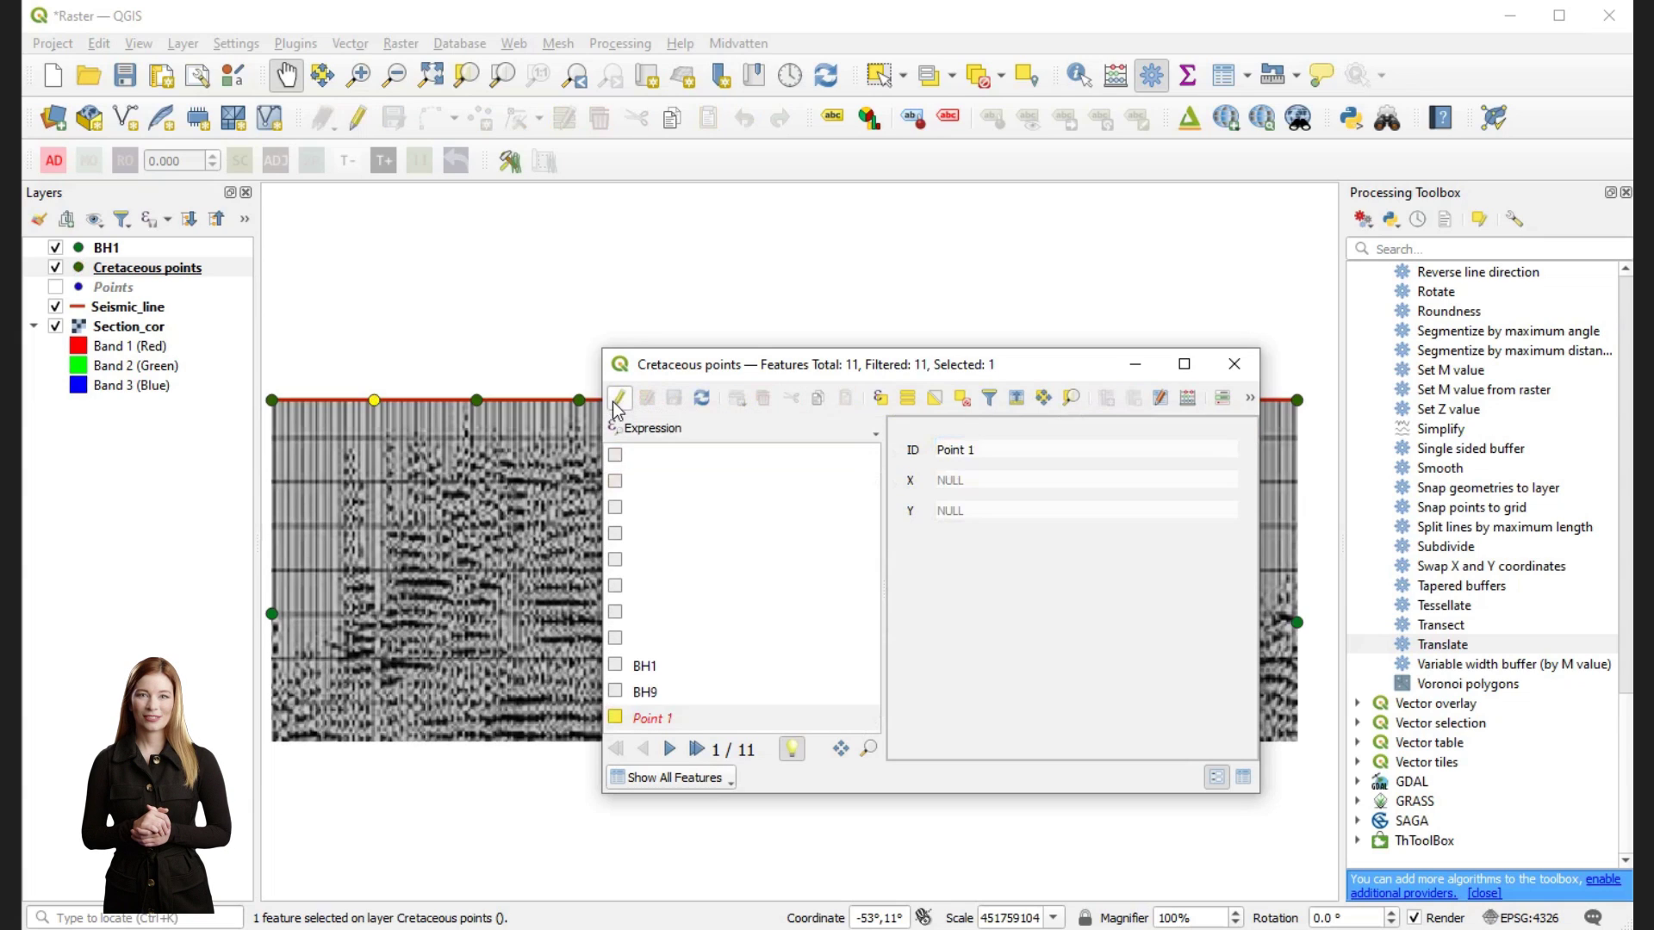
pyautogui.click(1234, 363)
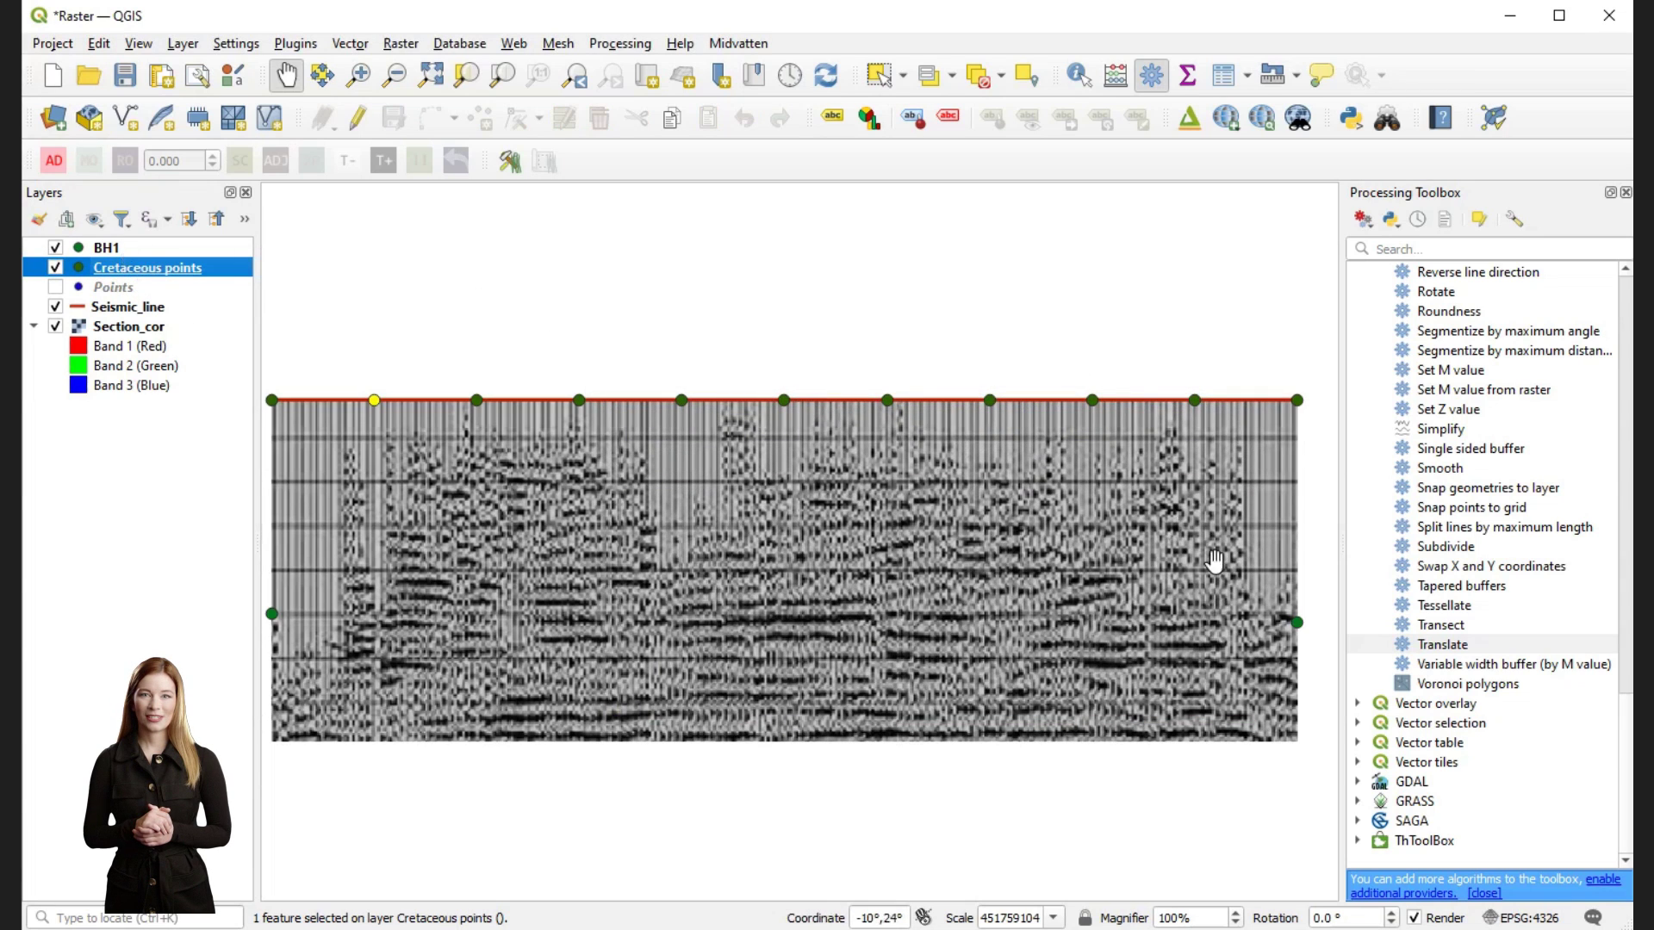
# - Start Translate for the selected Cretaceous point and set the y-axis offset to -250 degrees
pyautogui.click(1422, 647)
pyautogui.doubleClick(1422, 648)
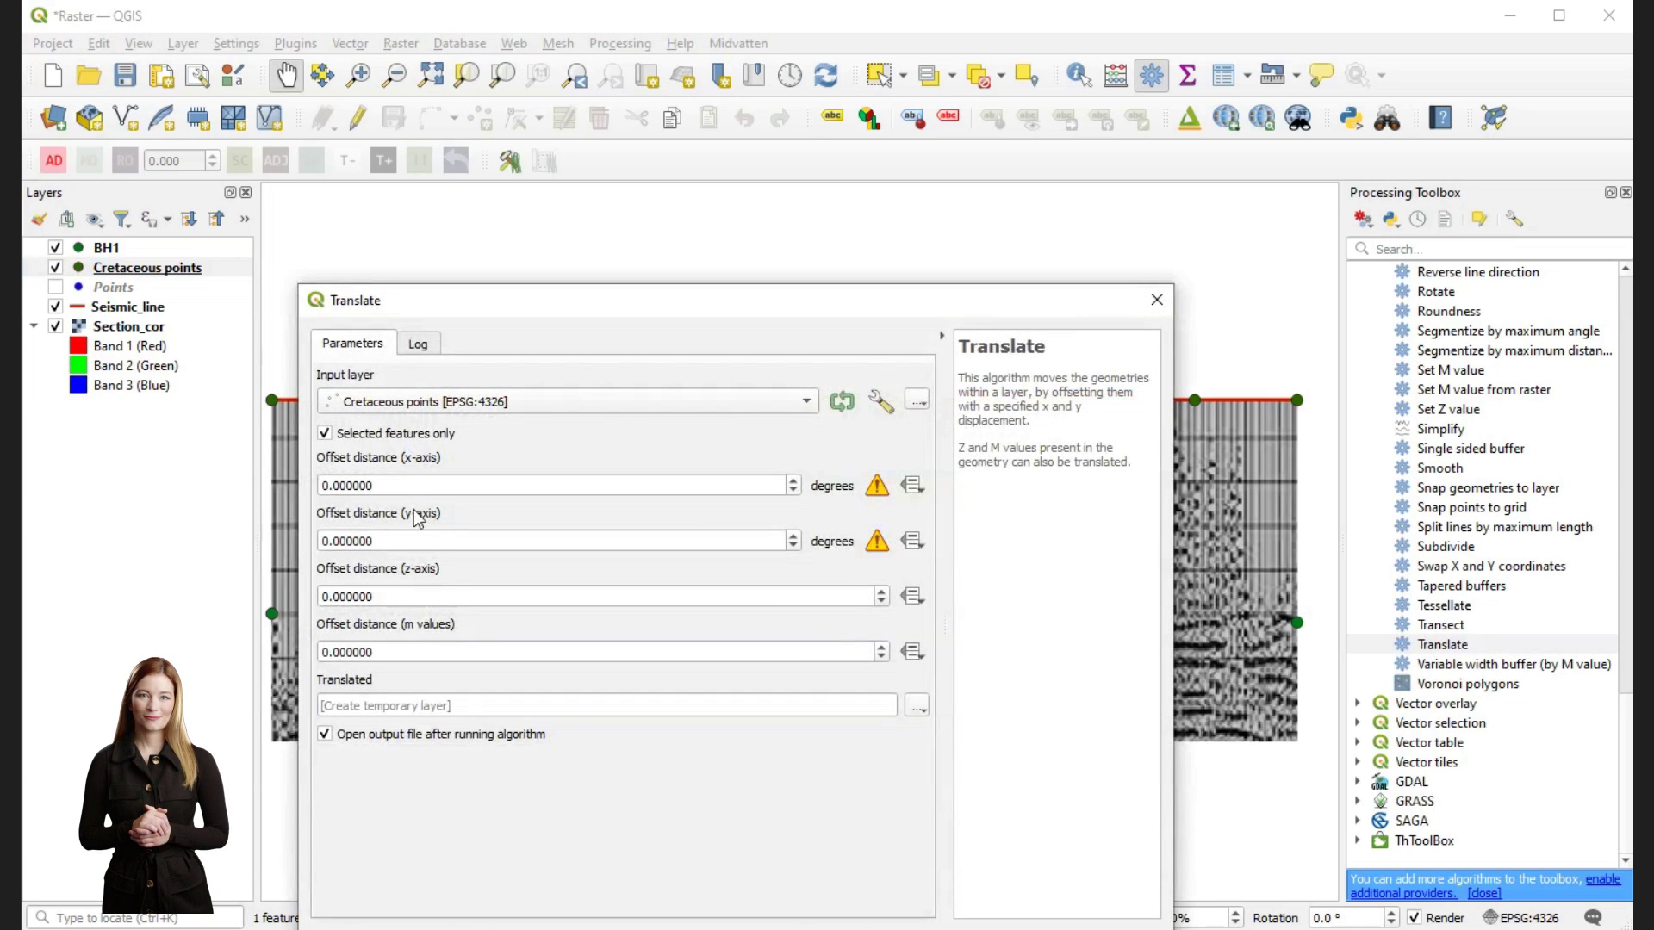
pyautogui.click(399, 542)
pyautogui.moveTo(549, 317); pyautogui.dragTo(834, 252)
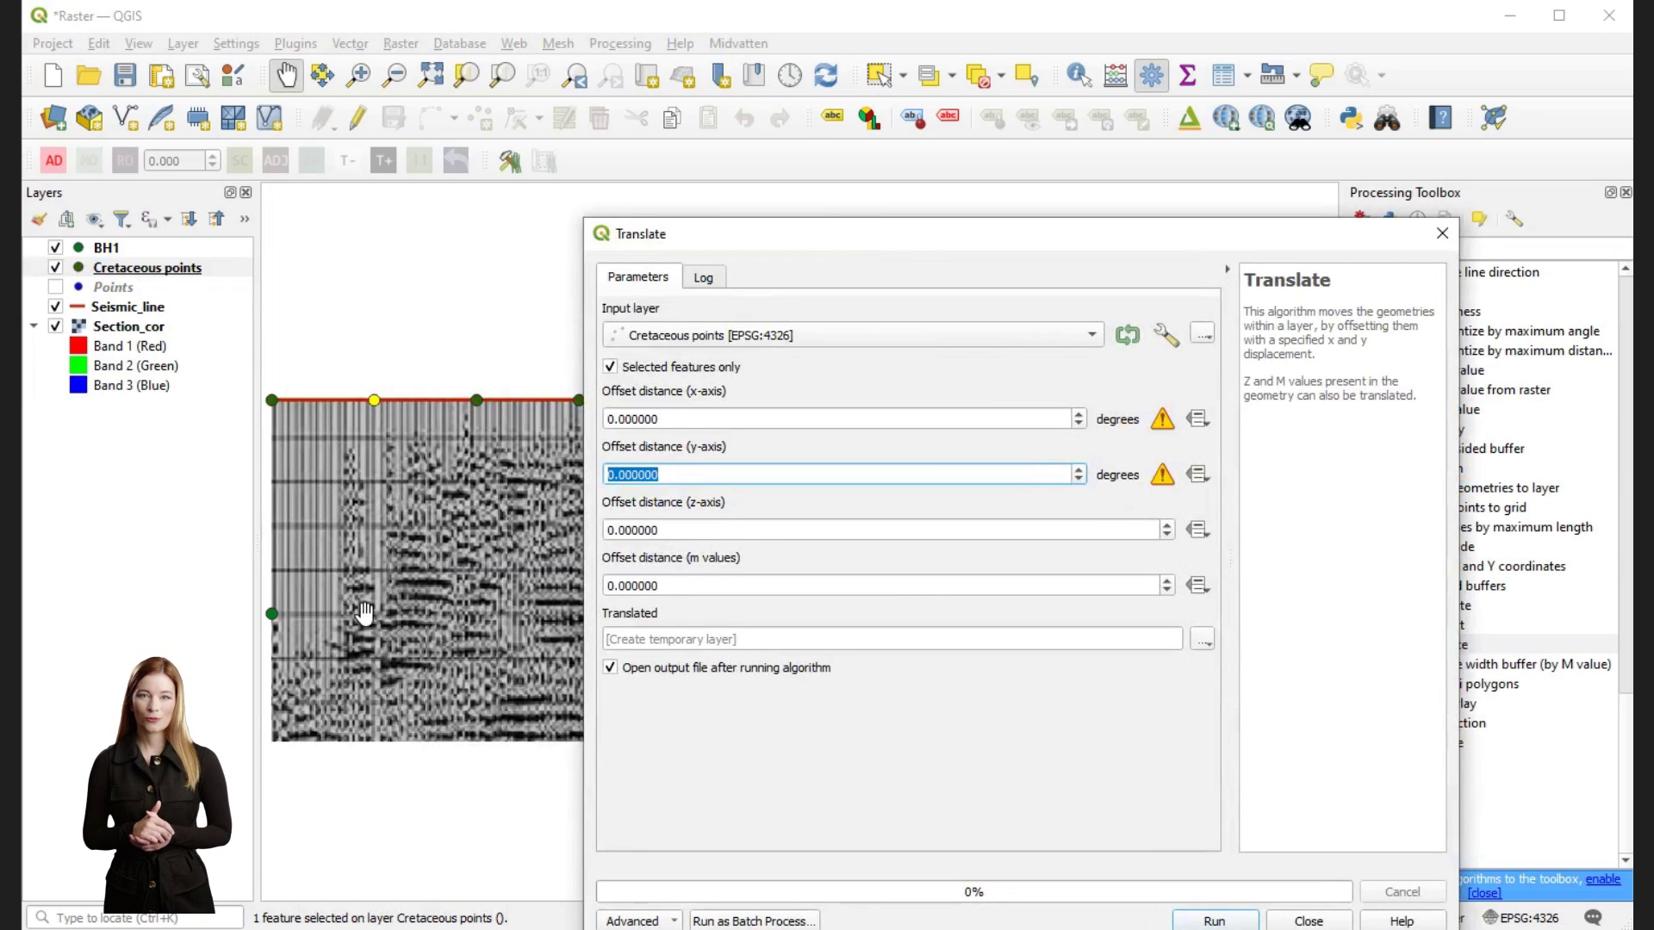
pyautogui.write('-')
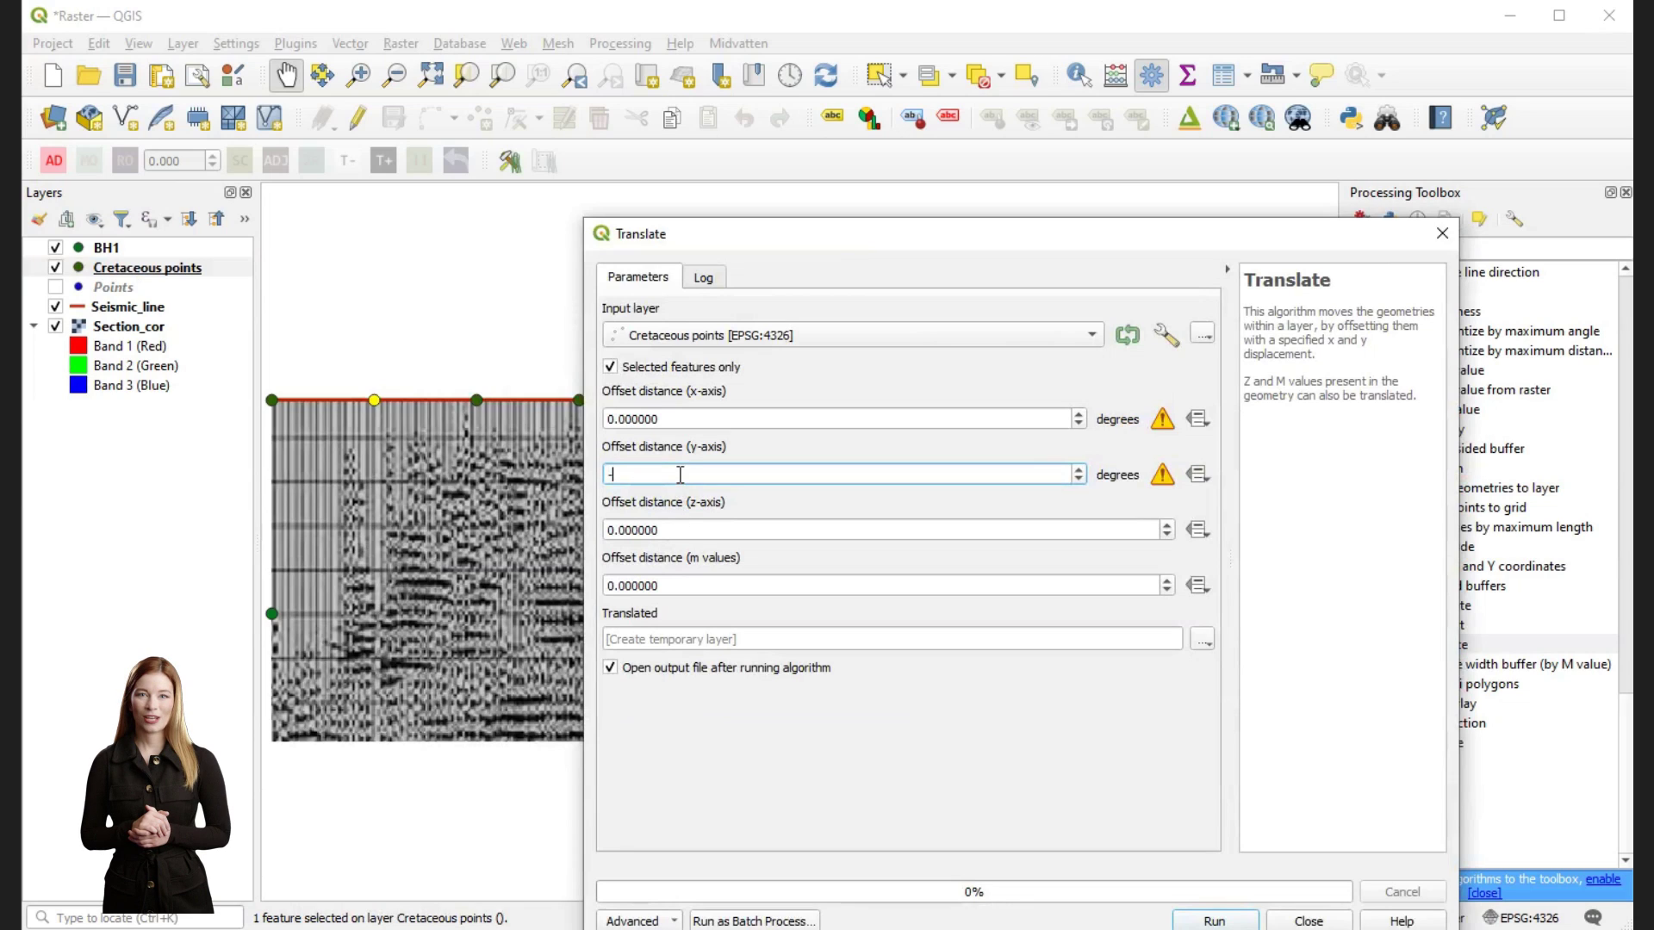
pyautogui.write('250')
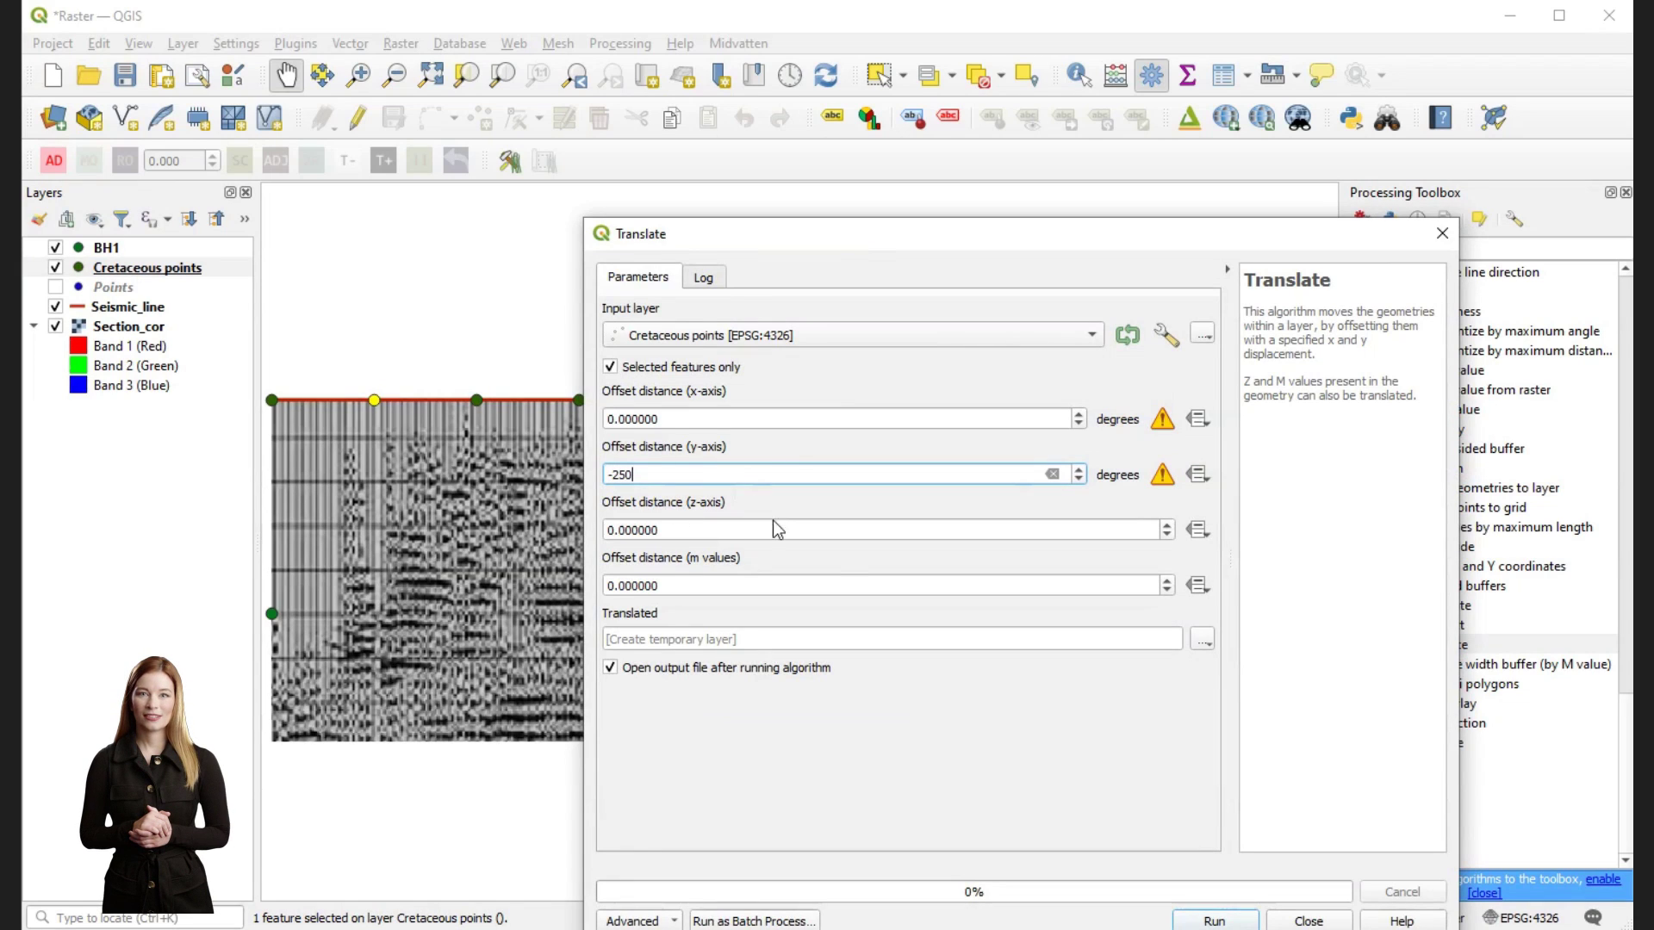
# - Choose to append the translated point to an existing layer and browse to the Volumetric_model folder on drive D
pyautogui.click(1208, 641)
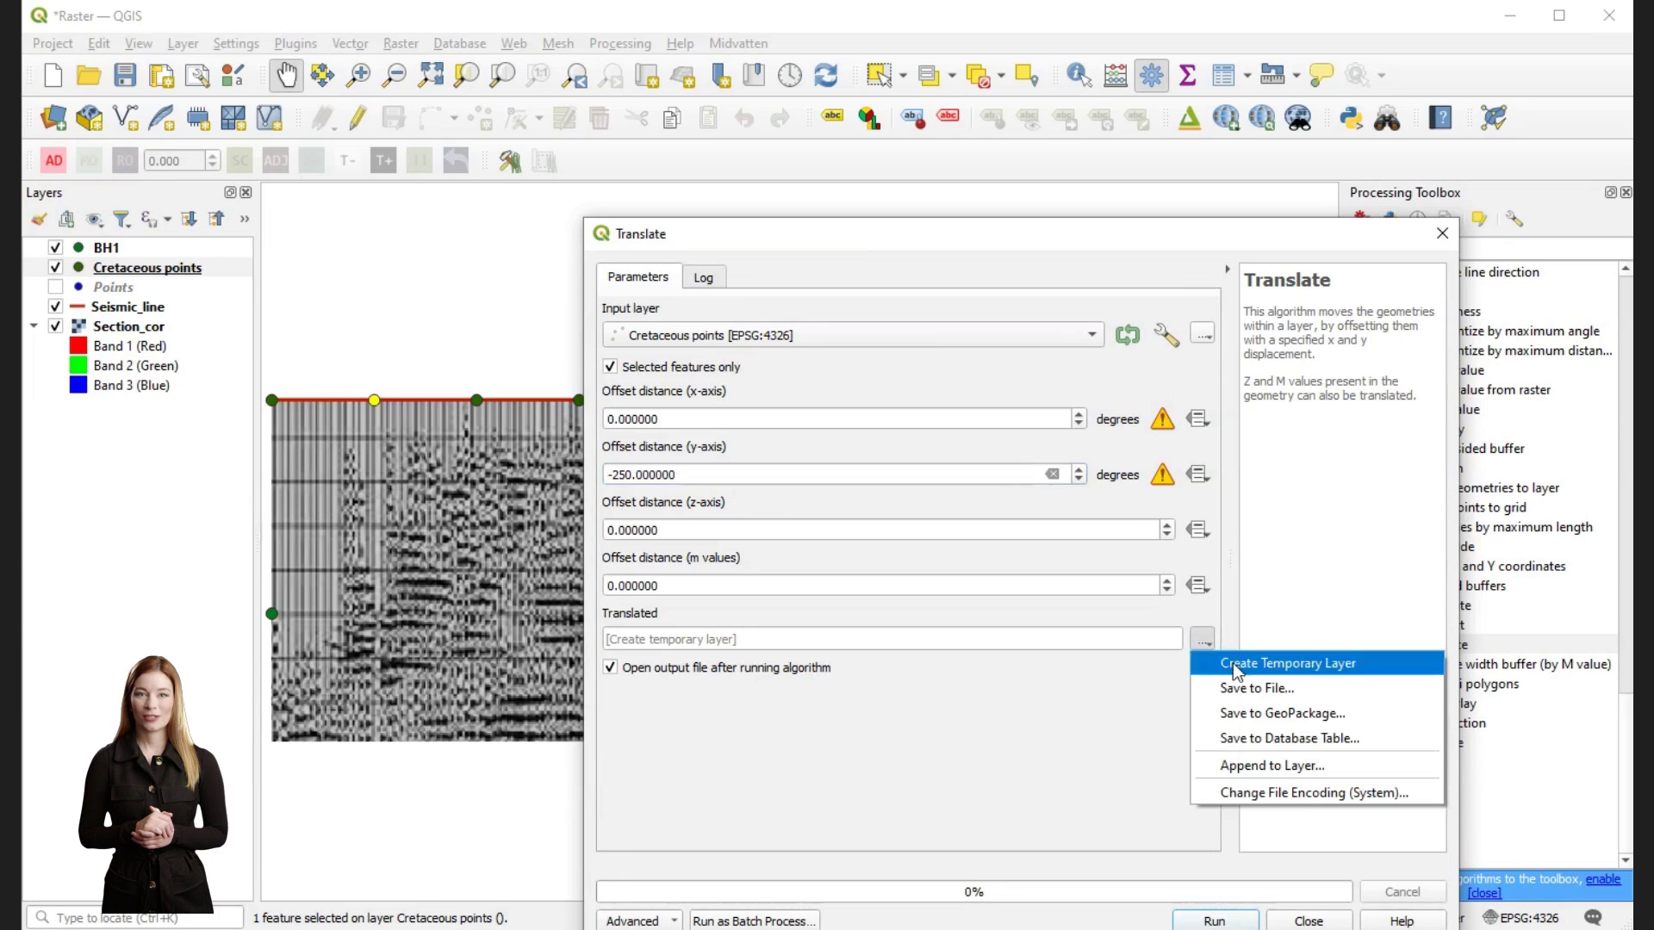
pyautogui.click(1272, 767)
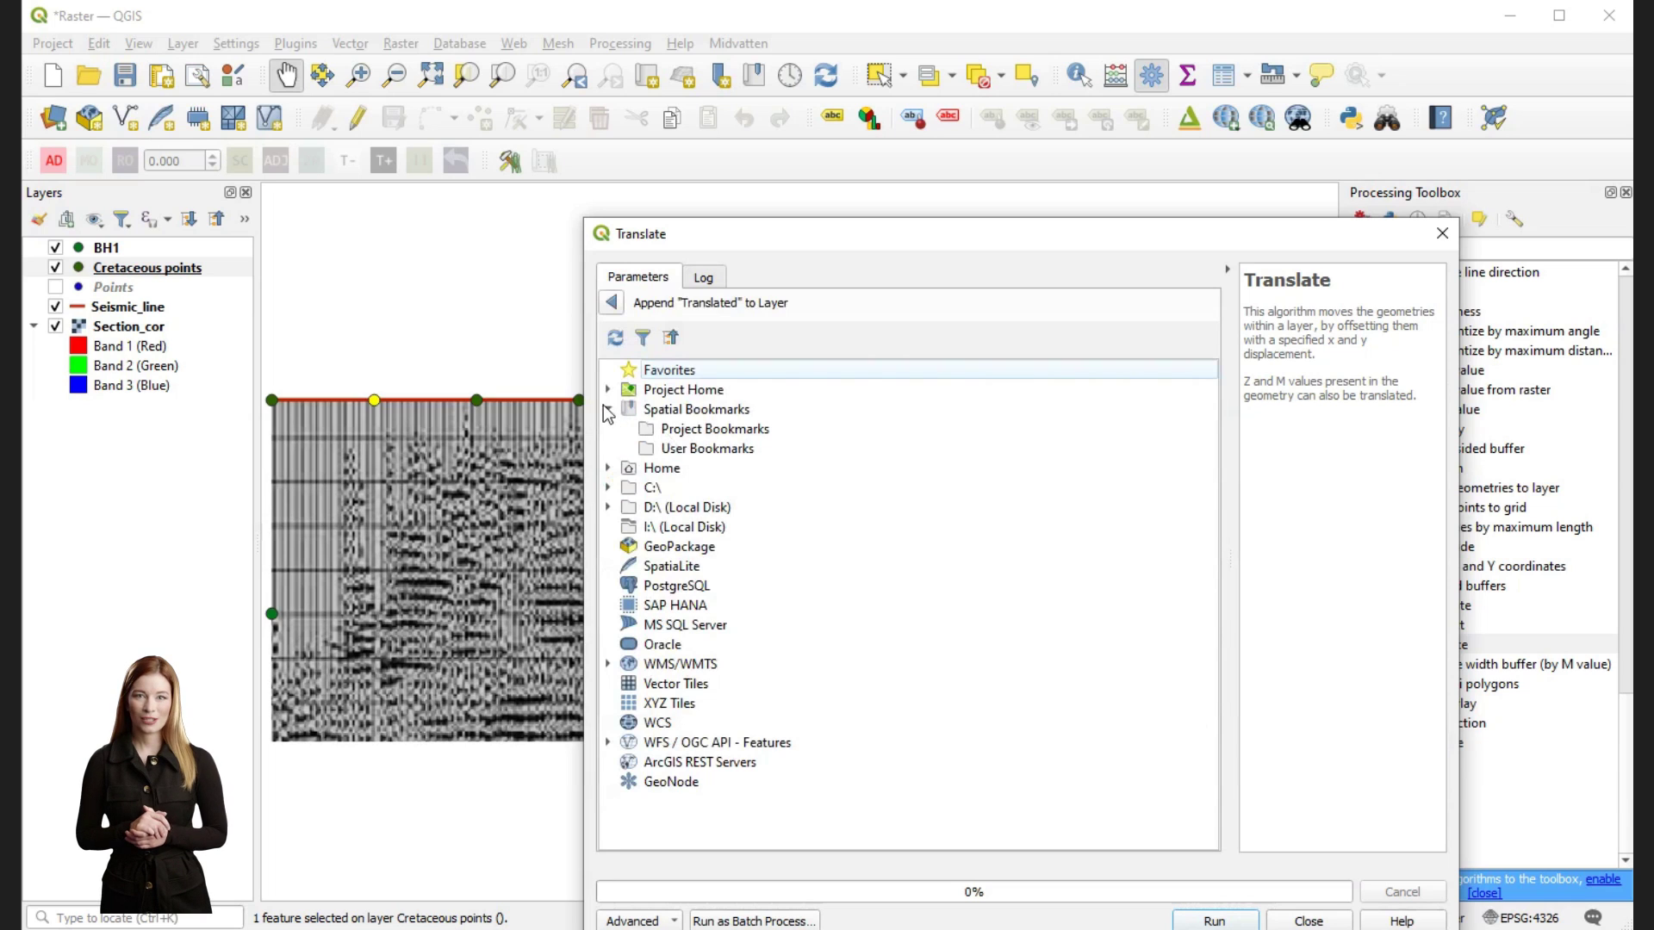
pyautogui.doubleClick(671, 510)
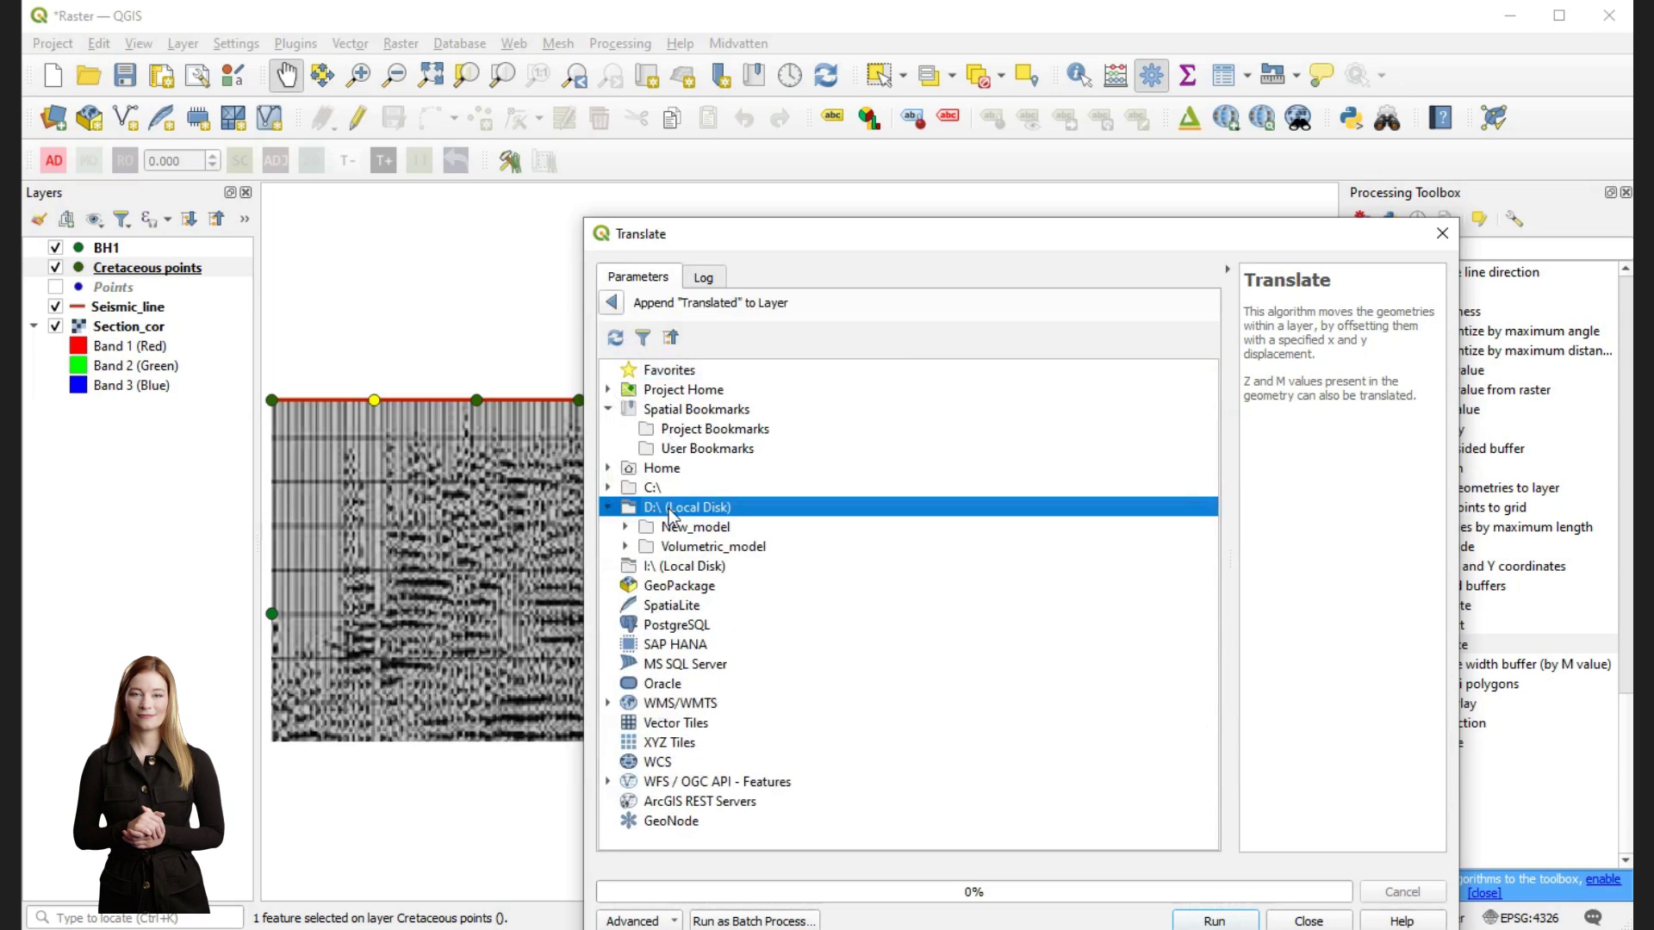
pyautogui.click(699, 546)
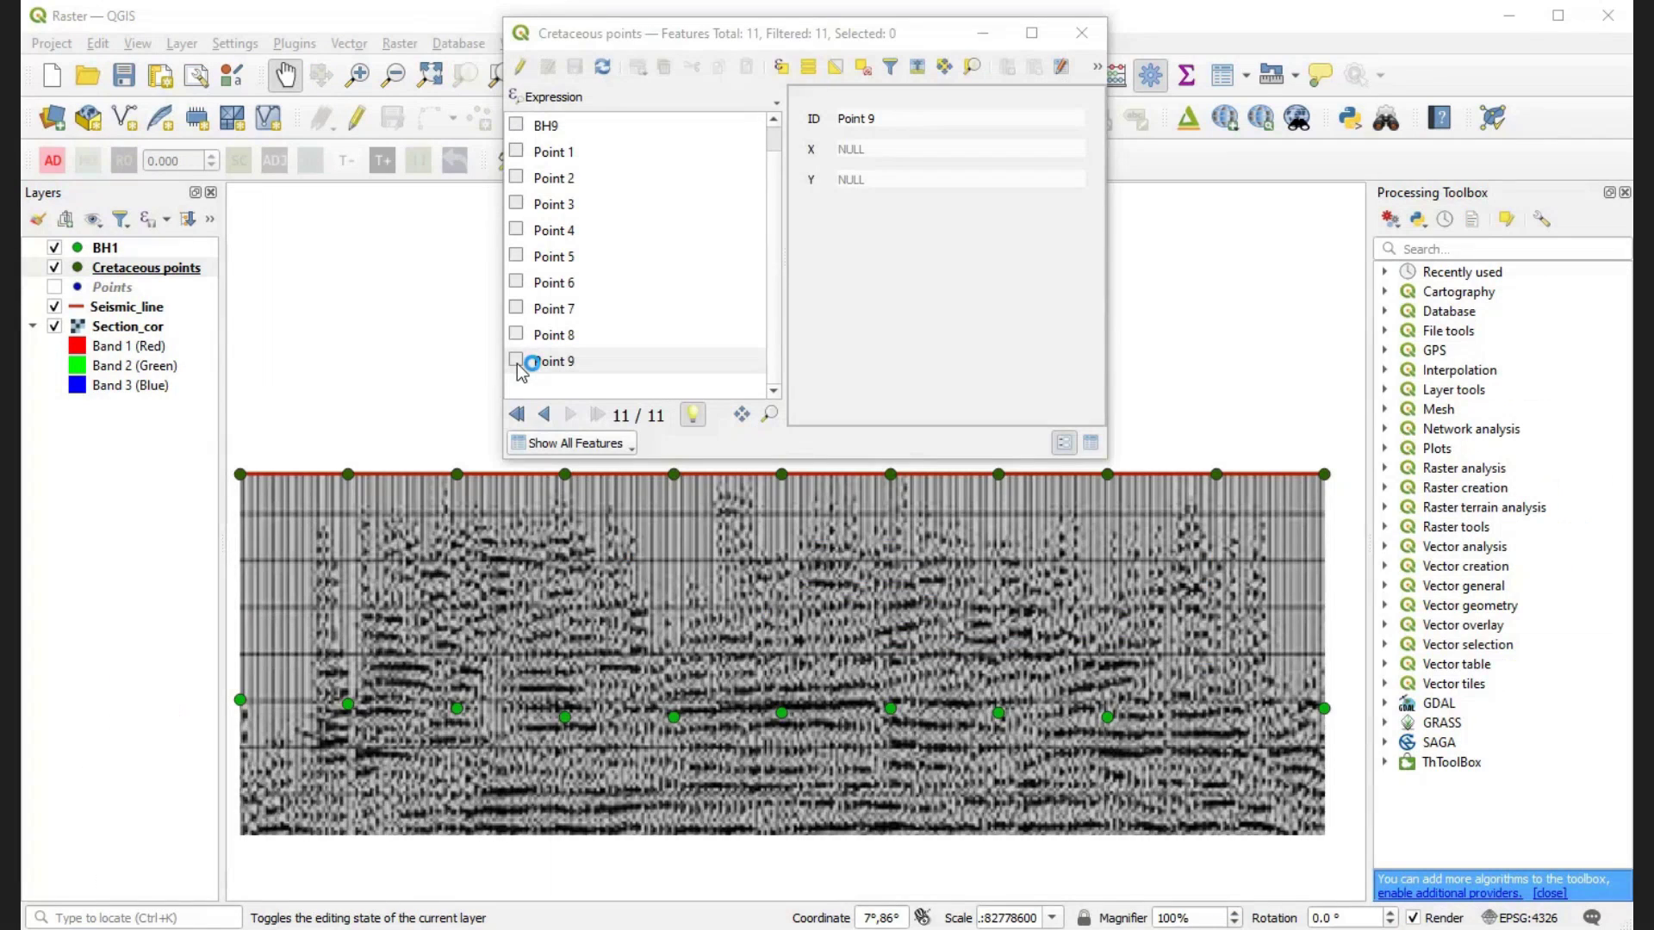
# - Select Point 9 in the Cretaceous points table and set up Translate for selected features only with a y-axis offset of -270 degrees
pyautogui.click(522, 365)
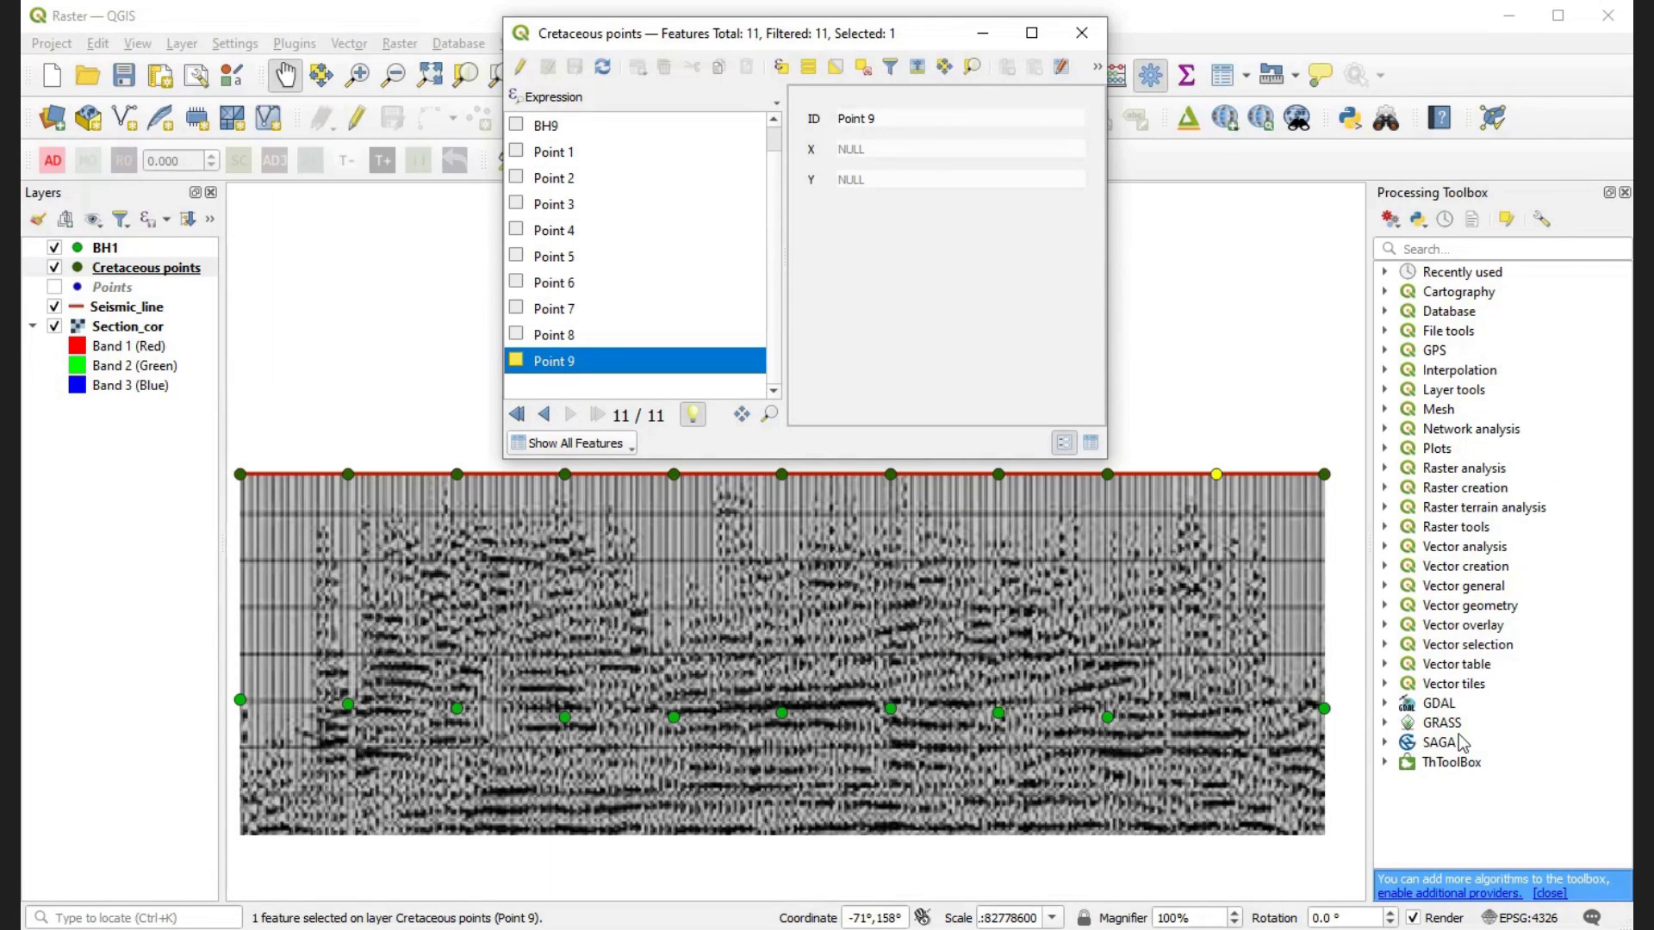
pyautogui.click(1384, 608)
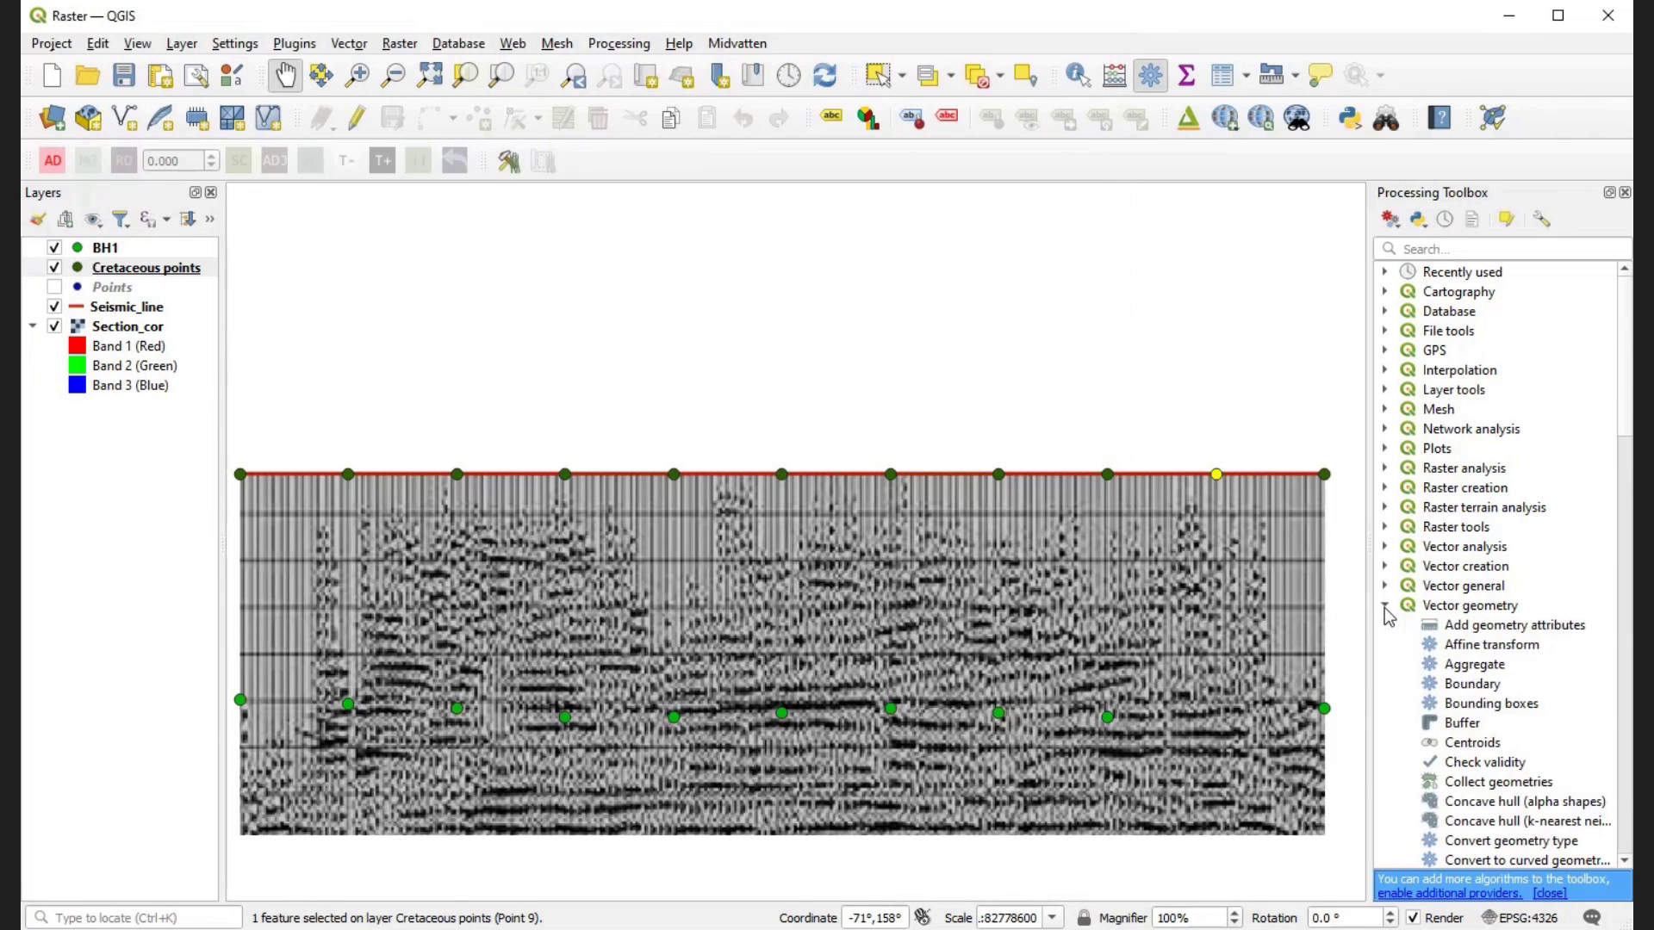
pyautogui.scroll(-18, 1475, 641)
pyautogui.scroll(-4, 1475, 644)
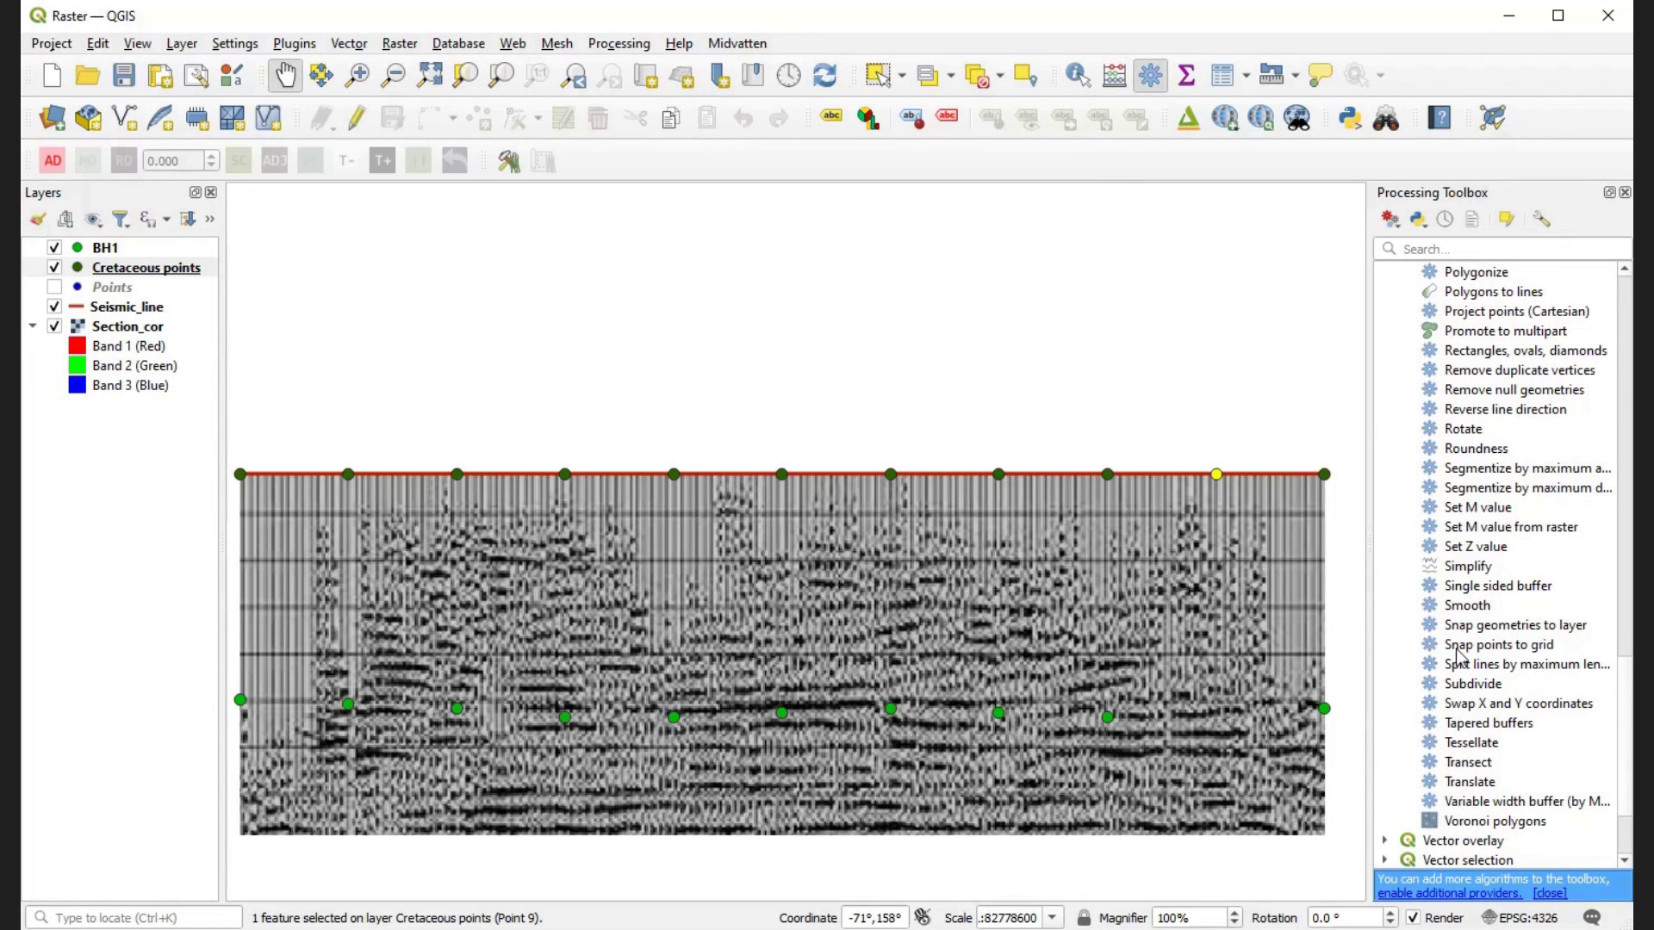
pyautogui.doubleClick(1469, 781)
pyautogui.moveTo(554, 51); pyautogui.dragTo(1065, 217)
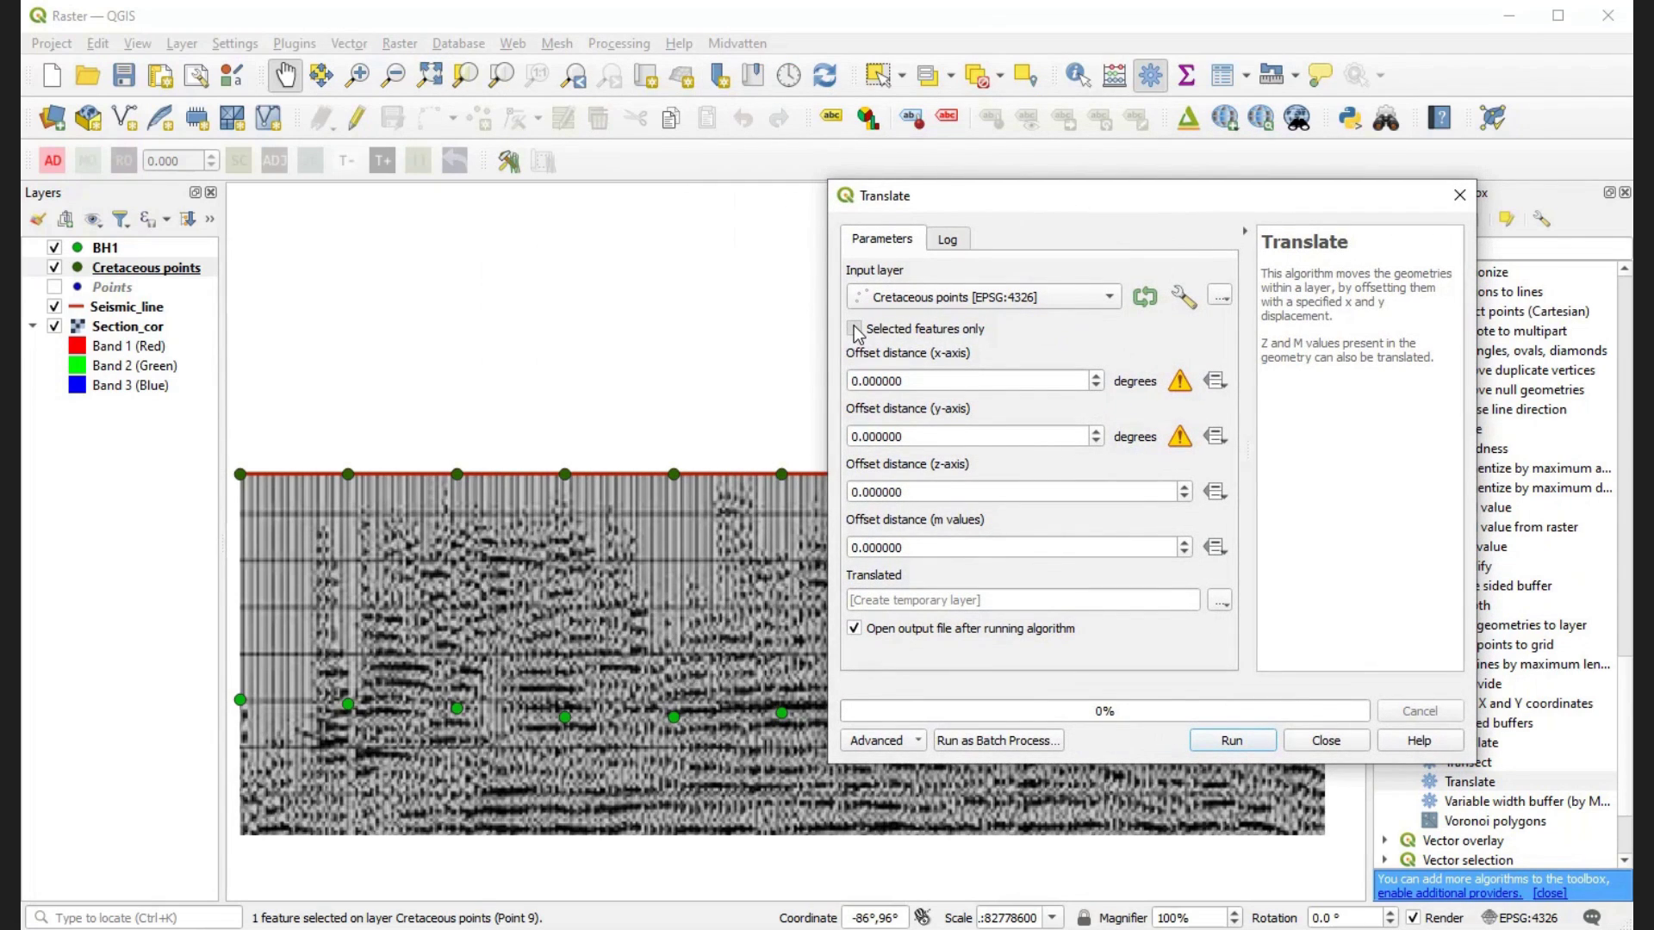
pyautogui.doubleClick(912, 437)
pyautogui.write('-')
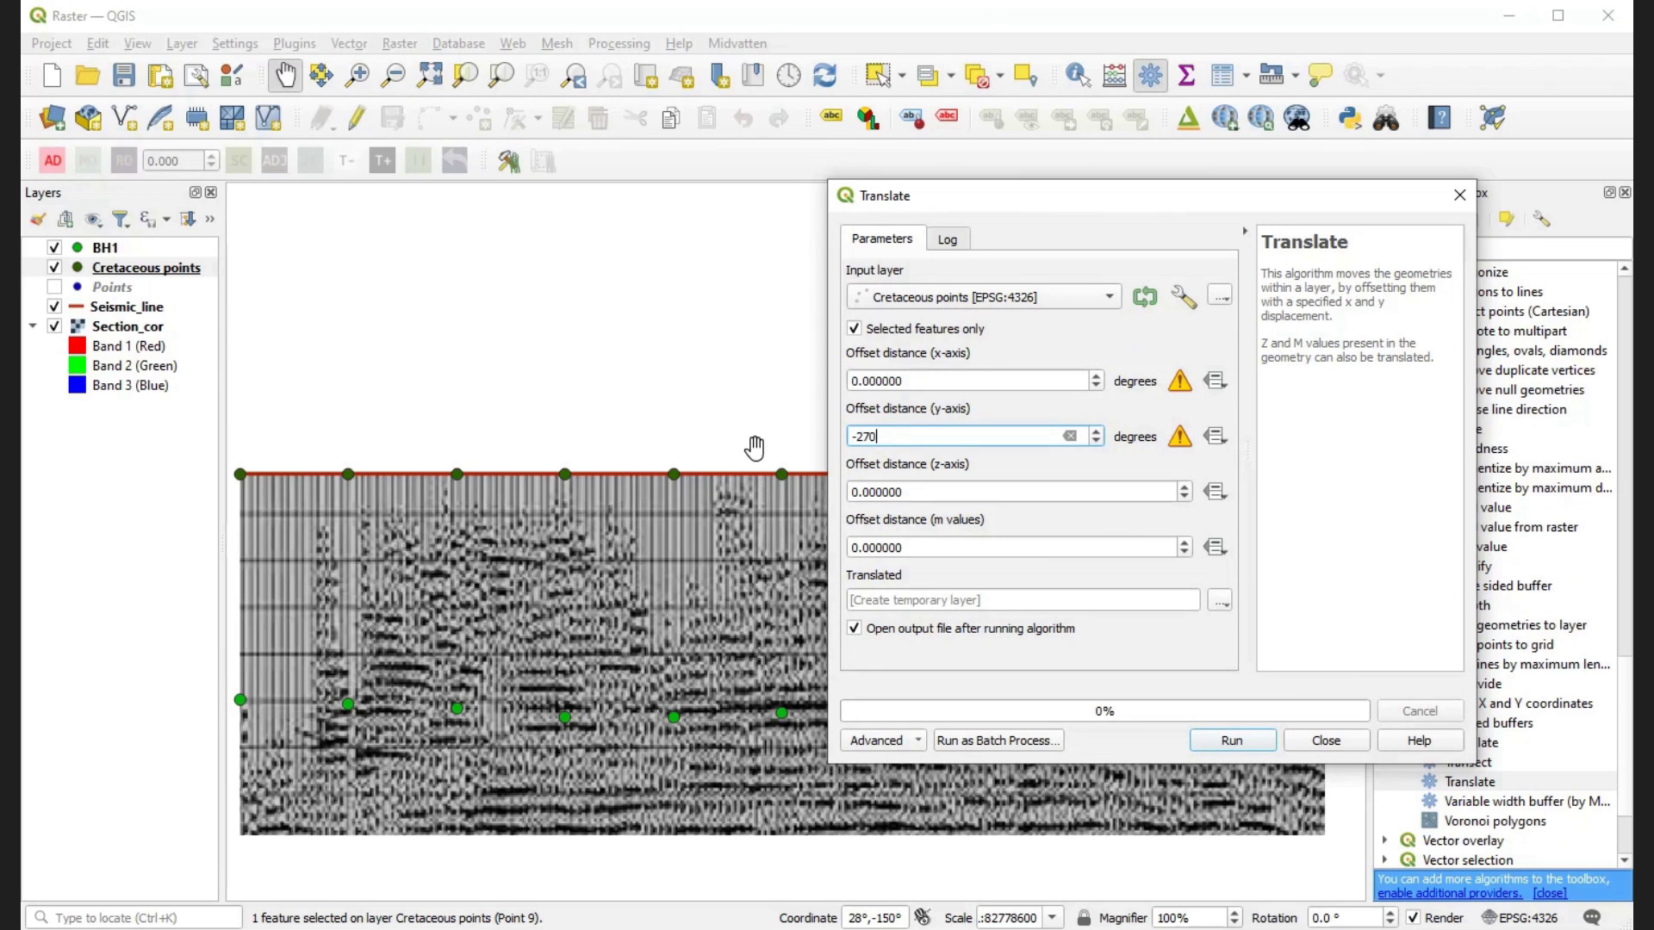
pyautogui.write('270')
pyautogui.click(1219, 600)
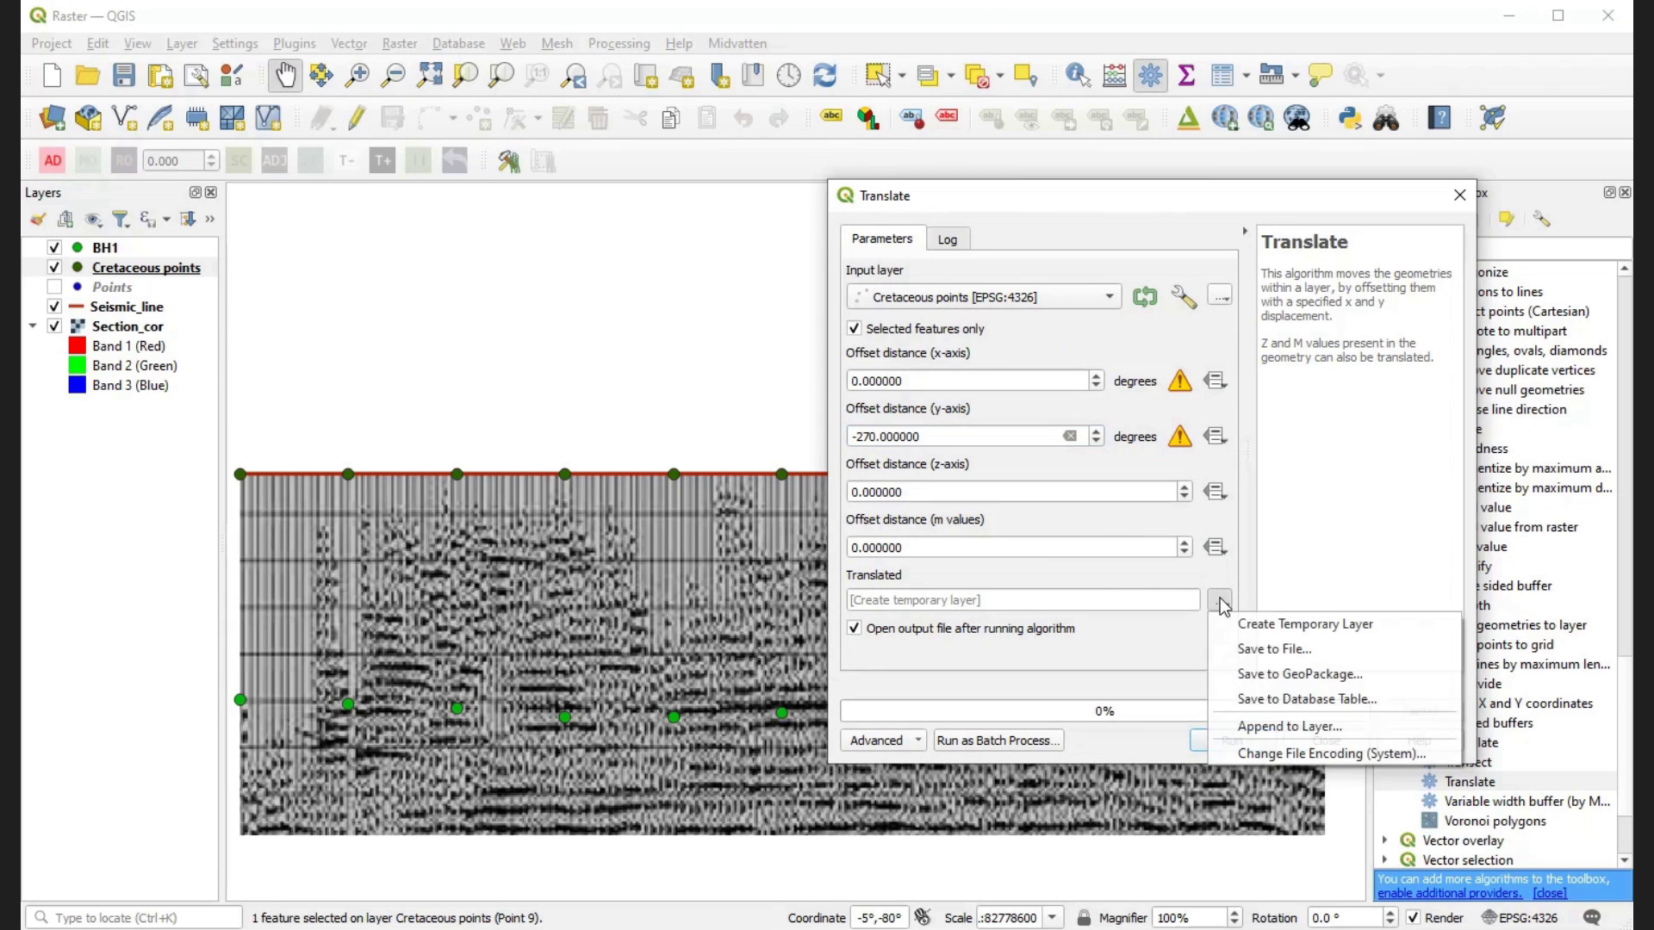
pyautogui.click(1281, 650)
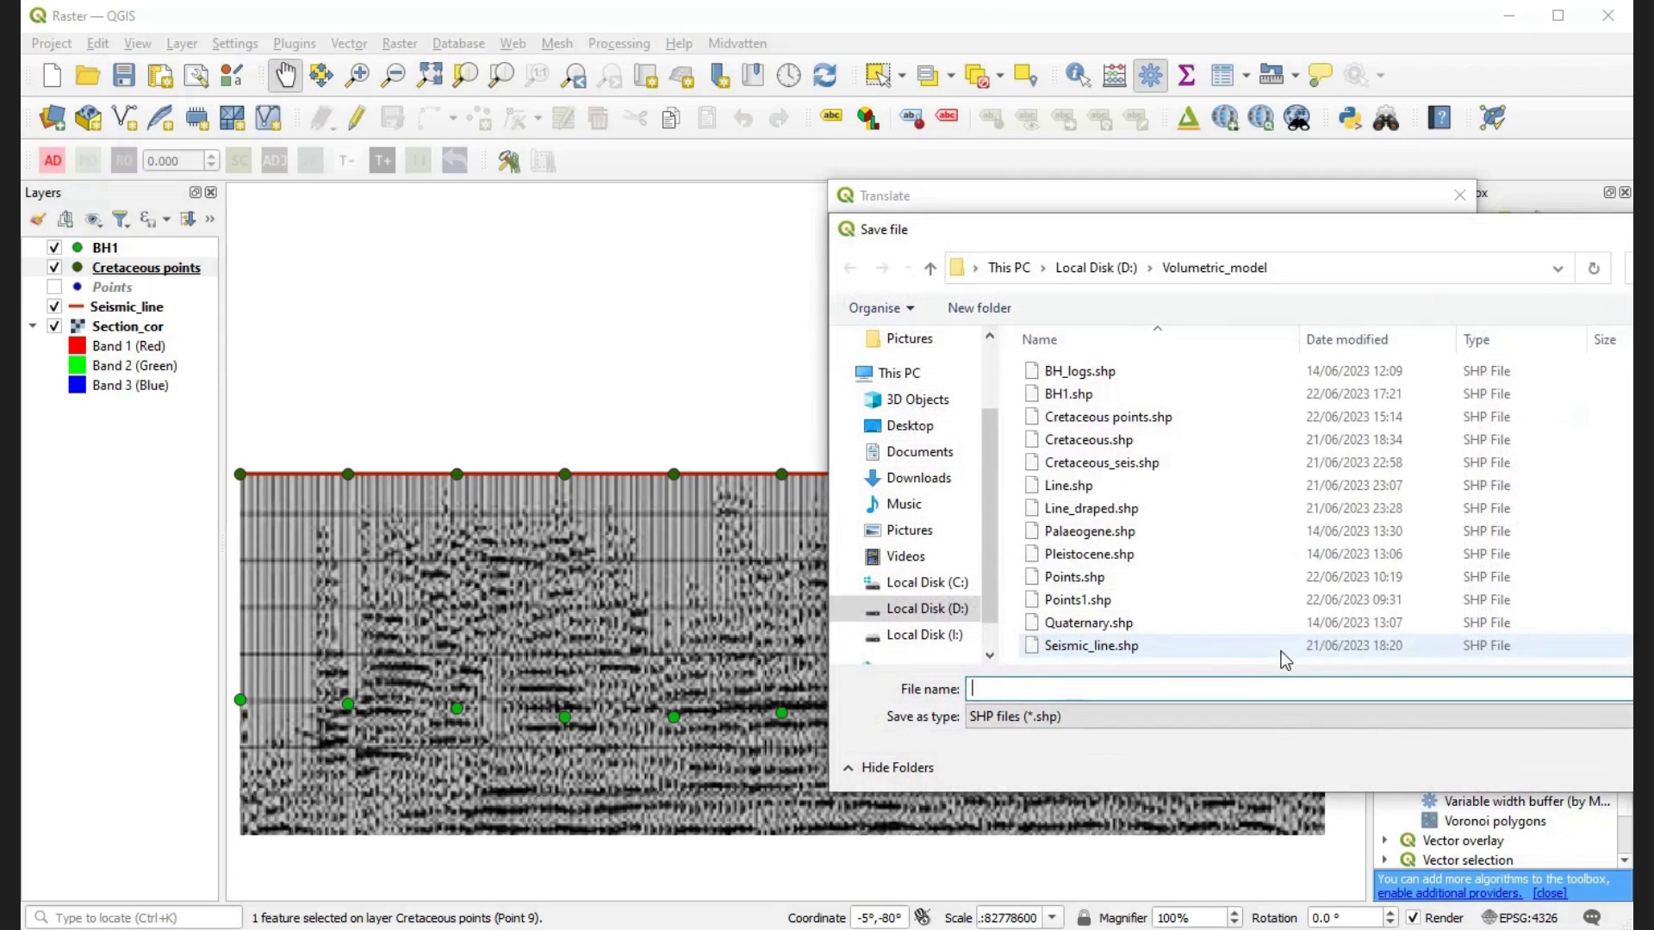
pyautogui.press('Escape')
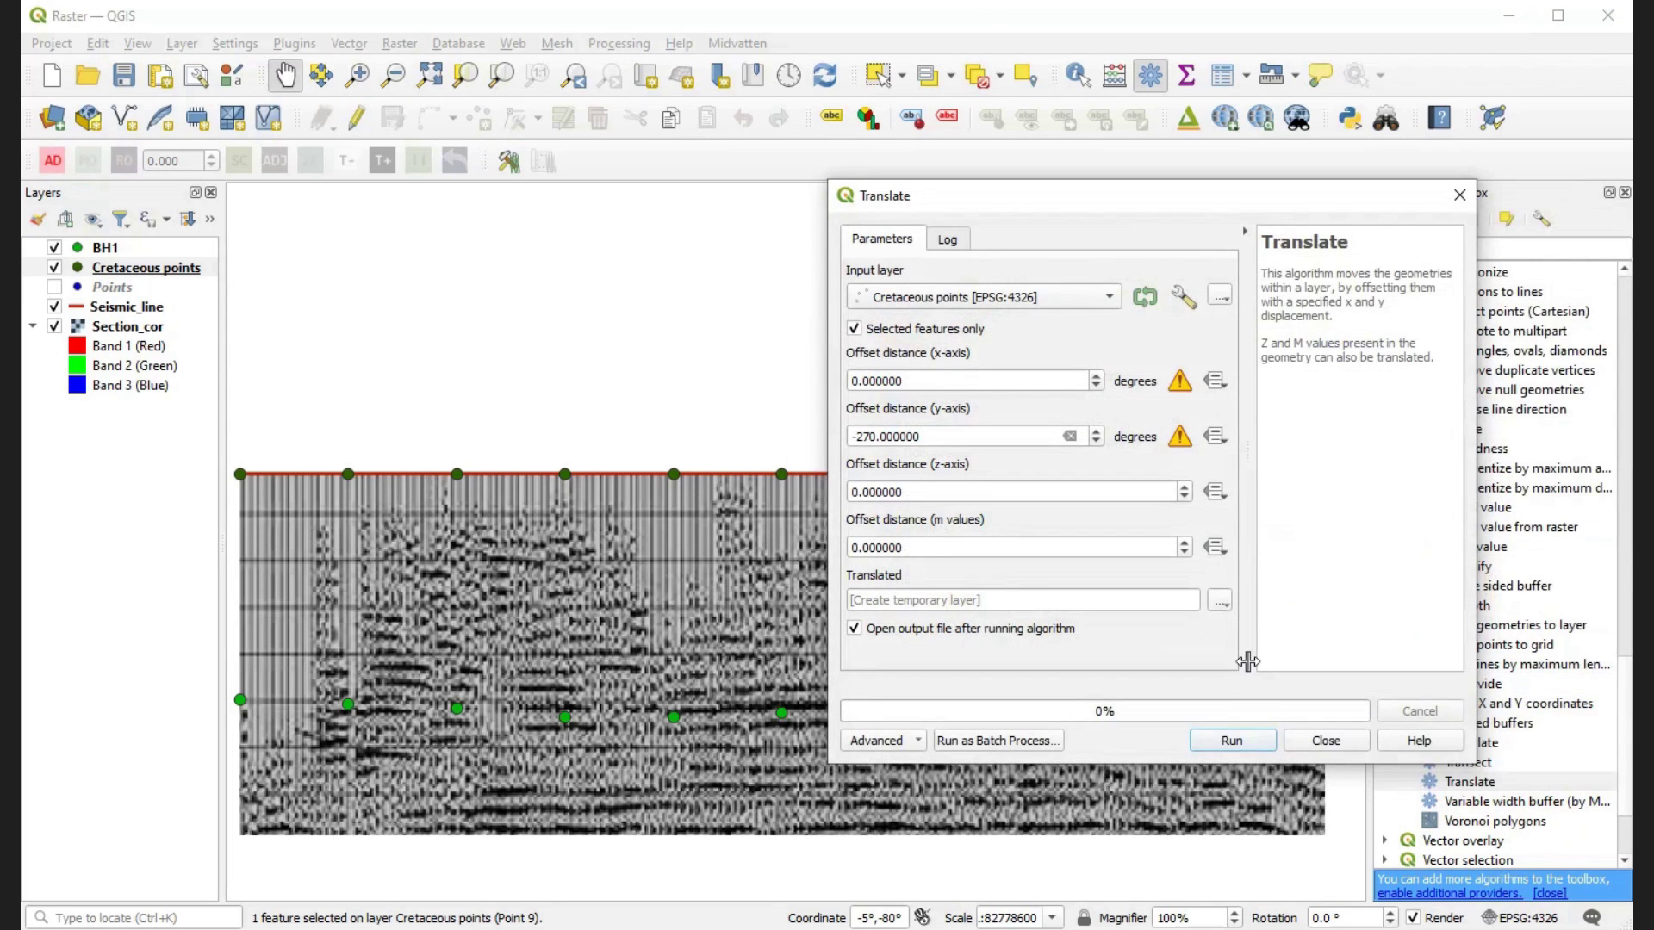
# - Append the translated output to BH1.shp in D:\Volumetric_model, run Translate and close the tool
pyautogui.click(1220, 602)
pyautogui.click(1291, 727)
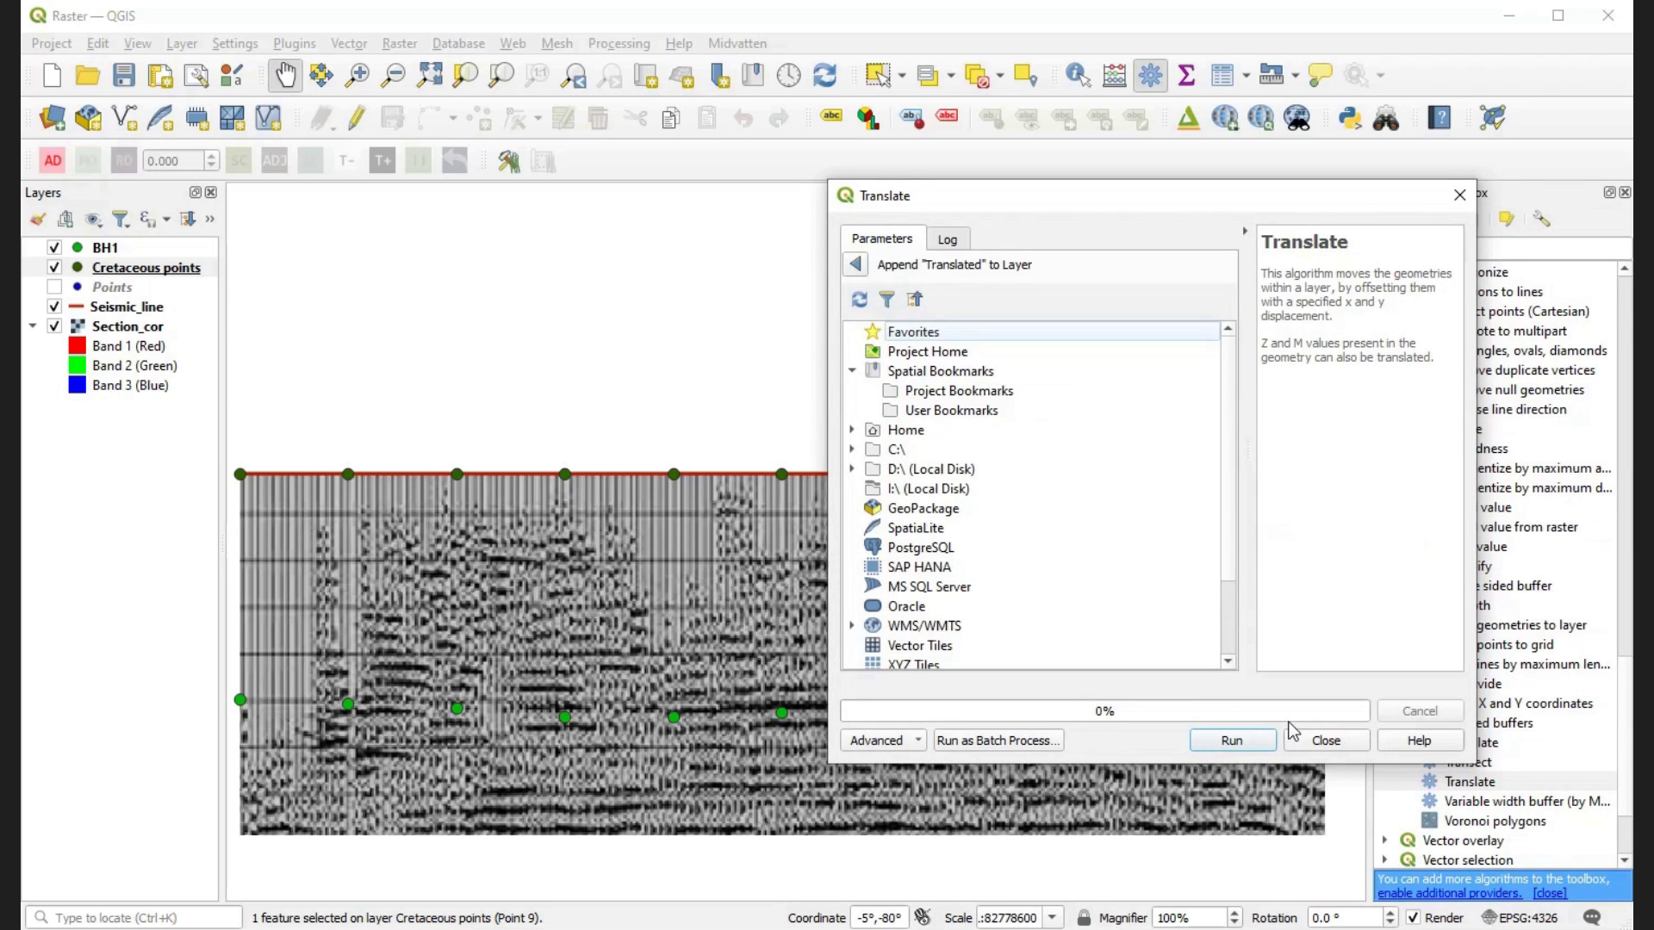
pyautogui.doubleClick(929, 469)
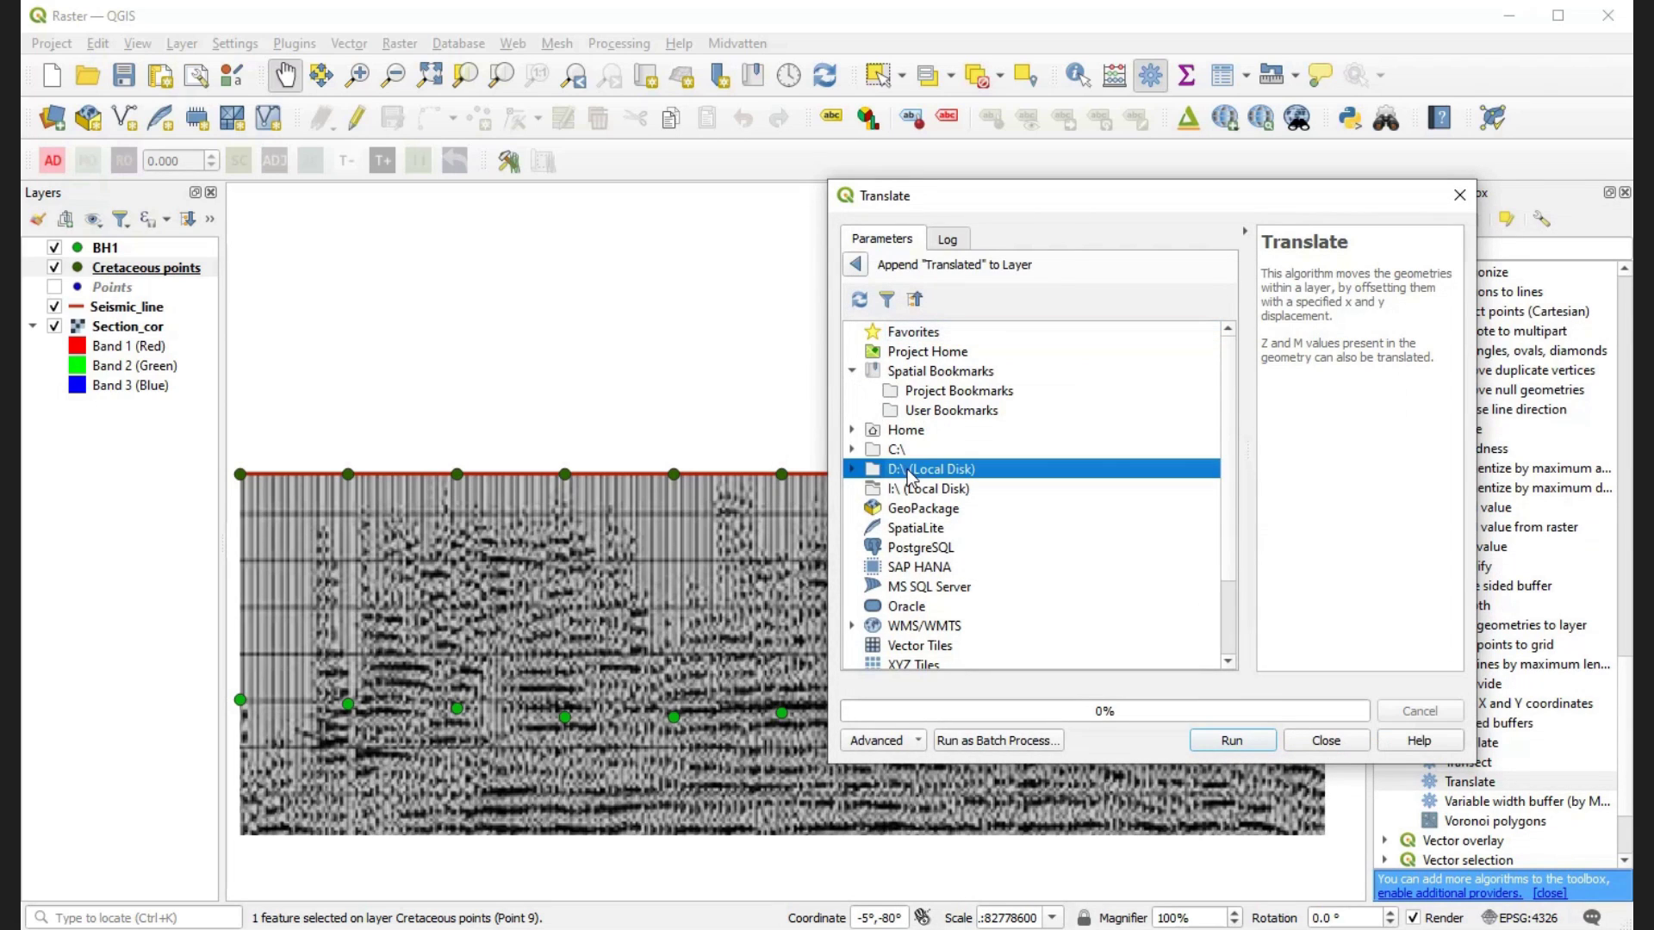
pyautogui.doubleClick(936, 512)
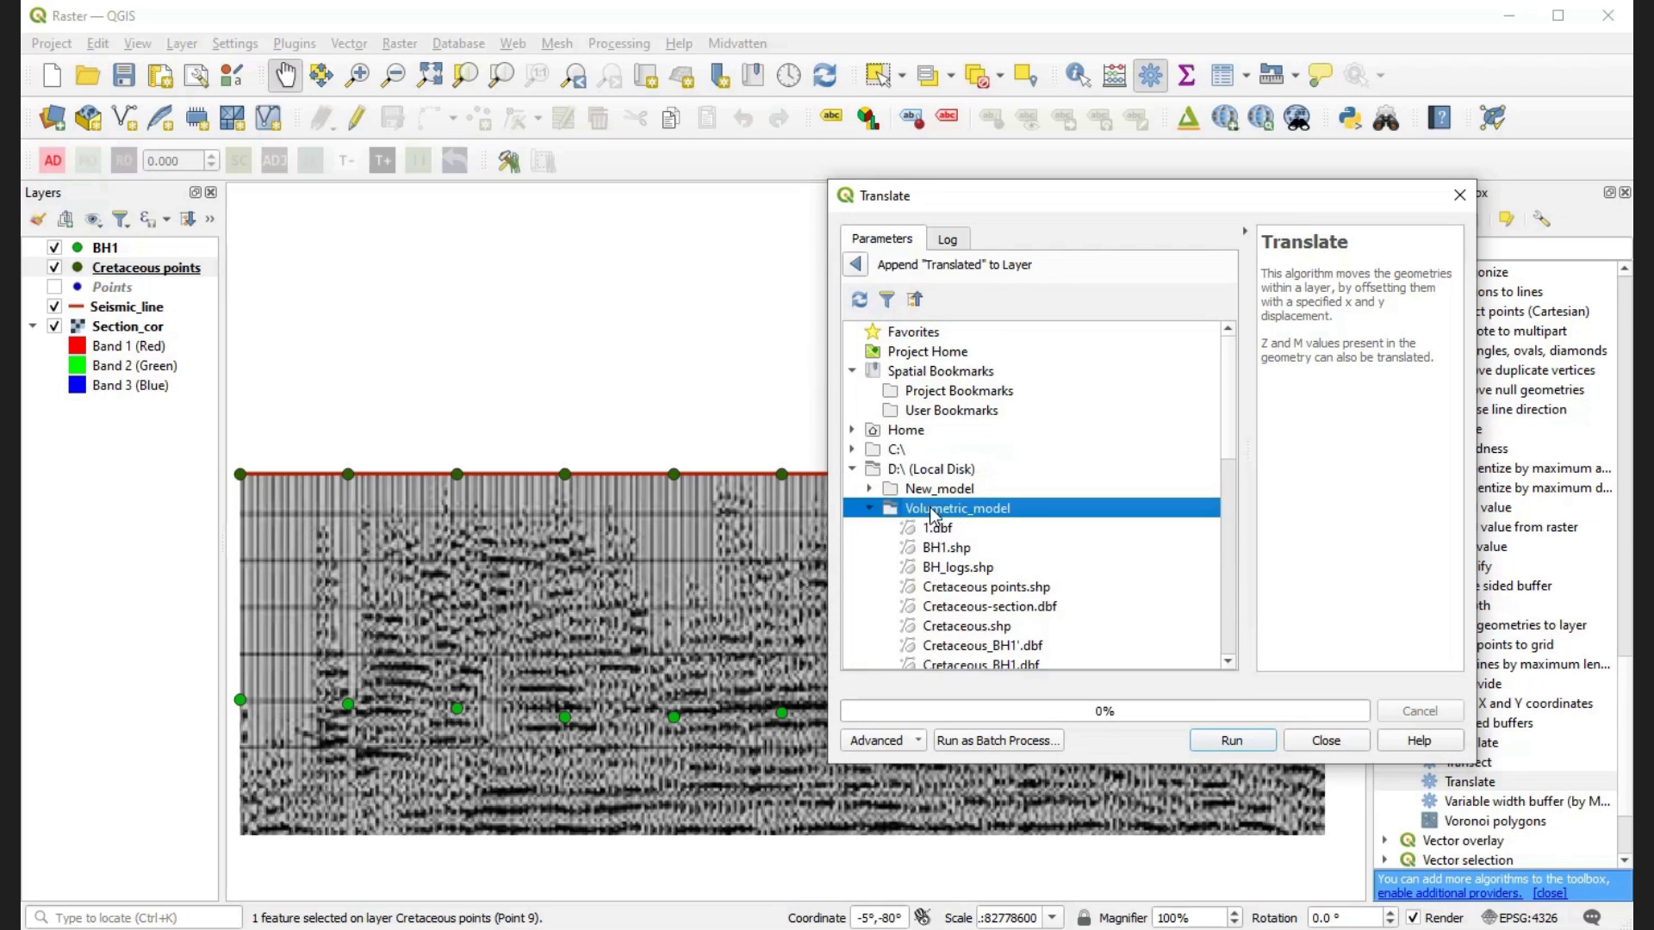
pyautogui.doubleClick(951, 550)
pyautogui.click(855, 265)
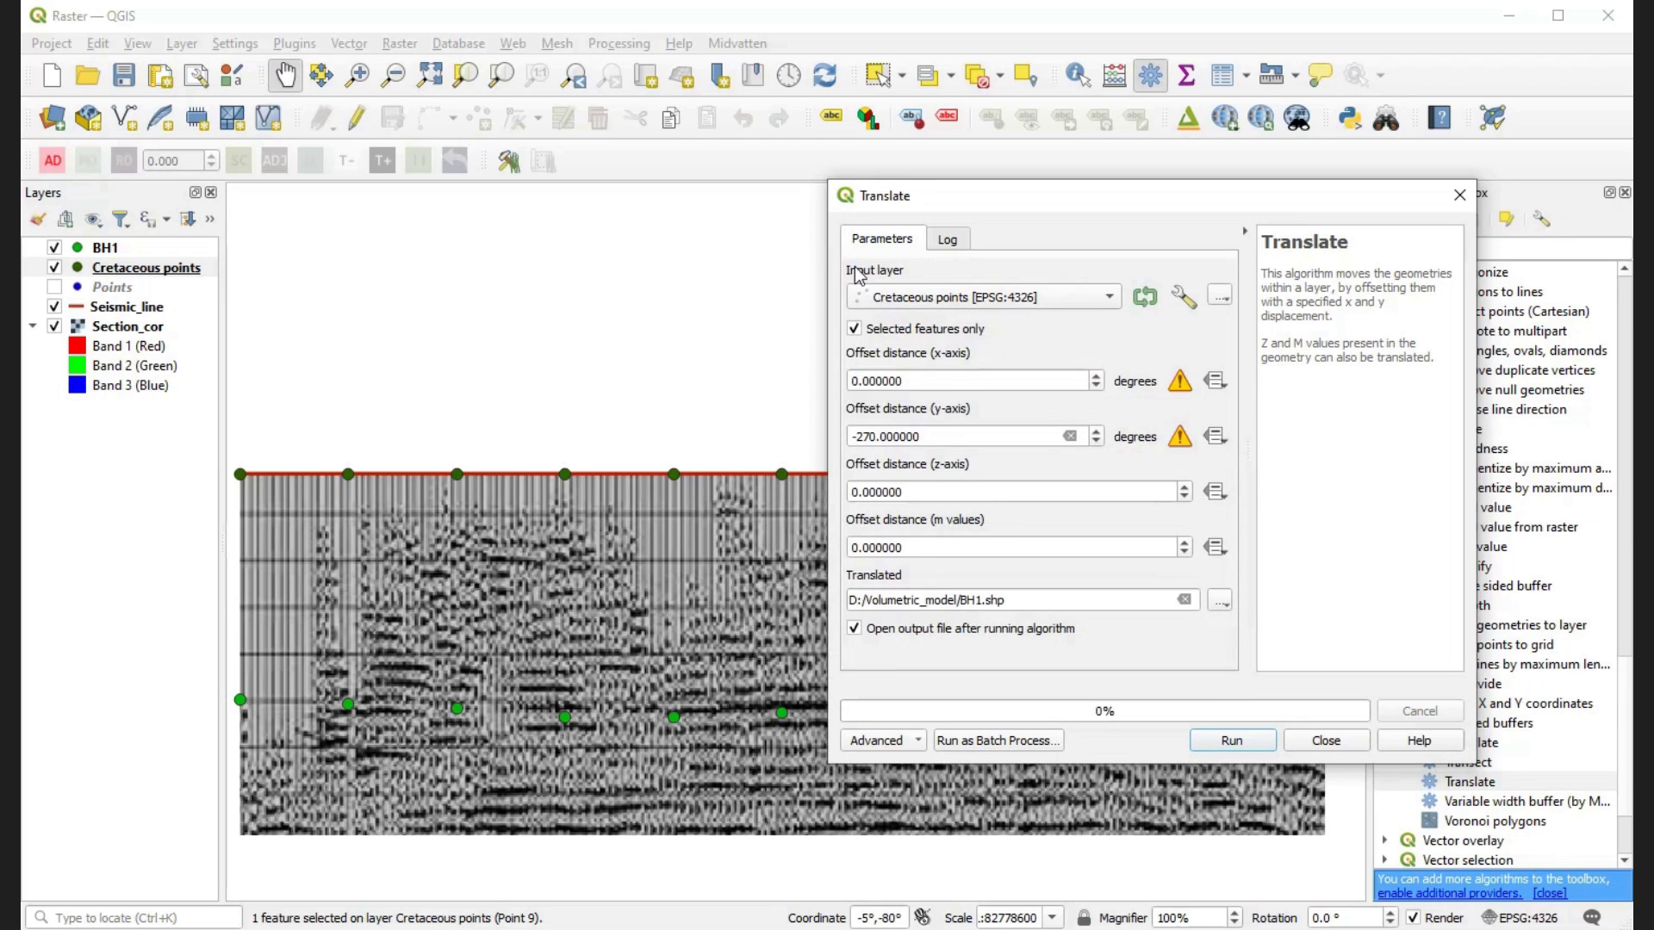
pyautogui.click(1231, 741)
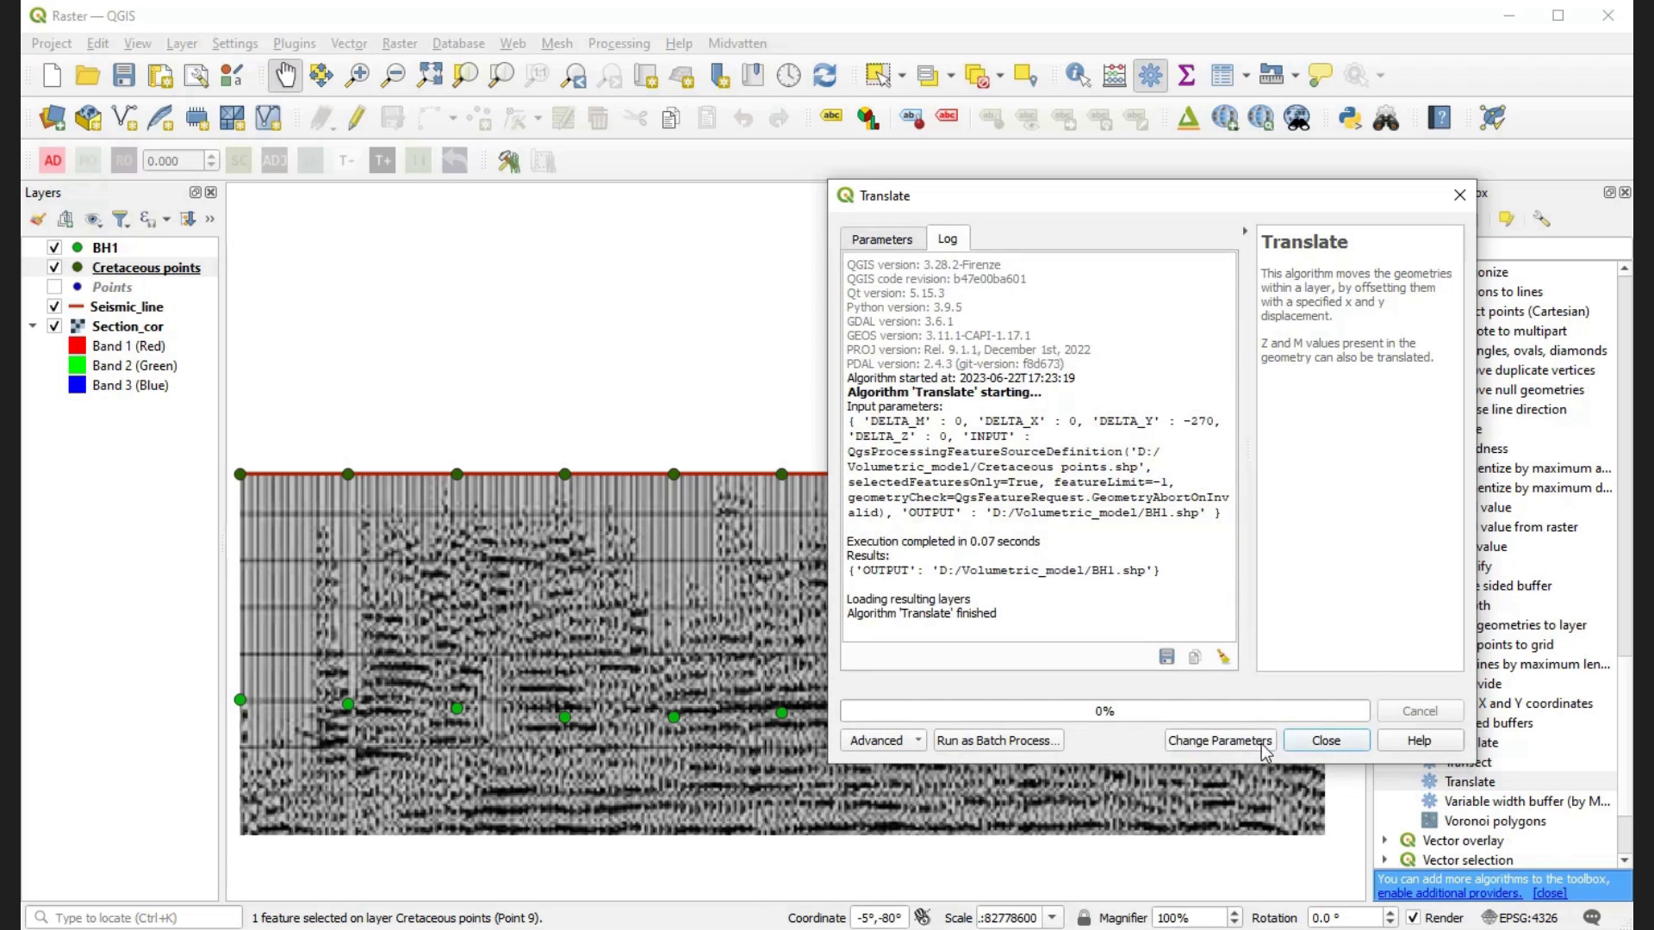
pyautogui.click(1323, 740)
# - Open the BH1 layer's attribute table and check the entries of the translated points
pyautogui.rightClick(105, 248)
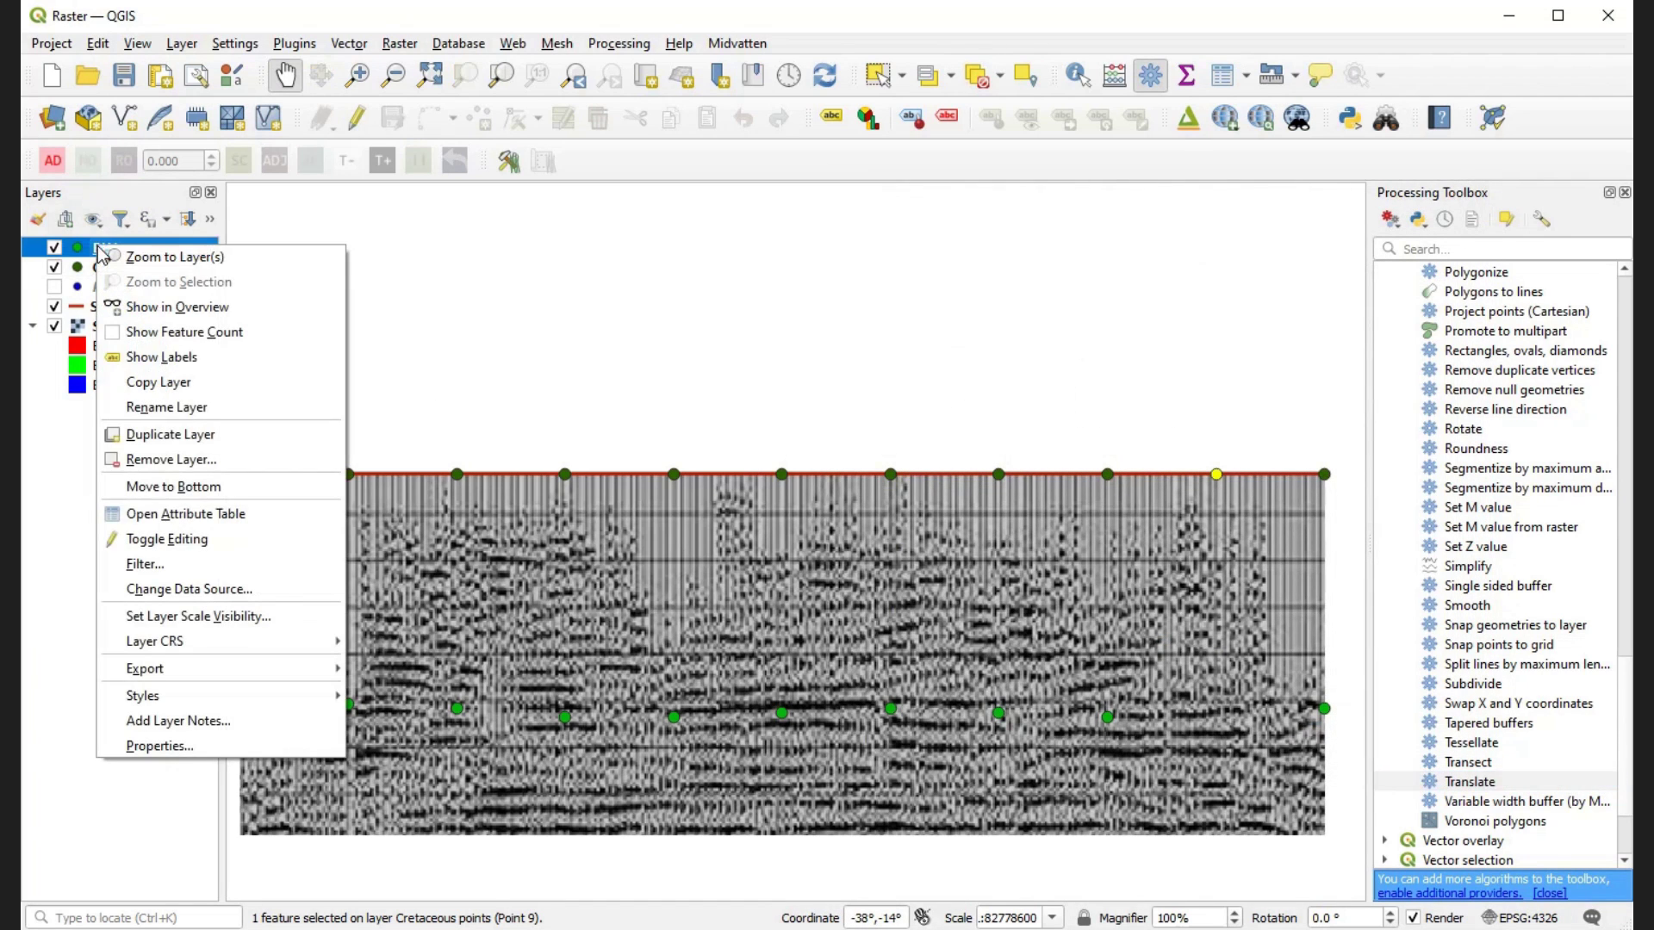
pyautogui.click(204, 514)
pyautogui.moveTo(669, 188); pyautogui.dragTo(949, 37)
pyautogui.click(661, 392)
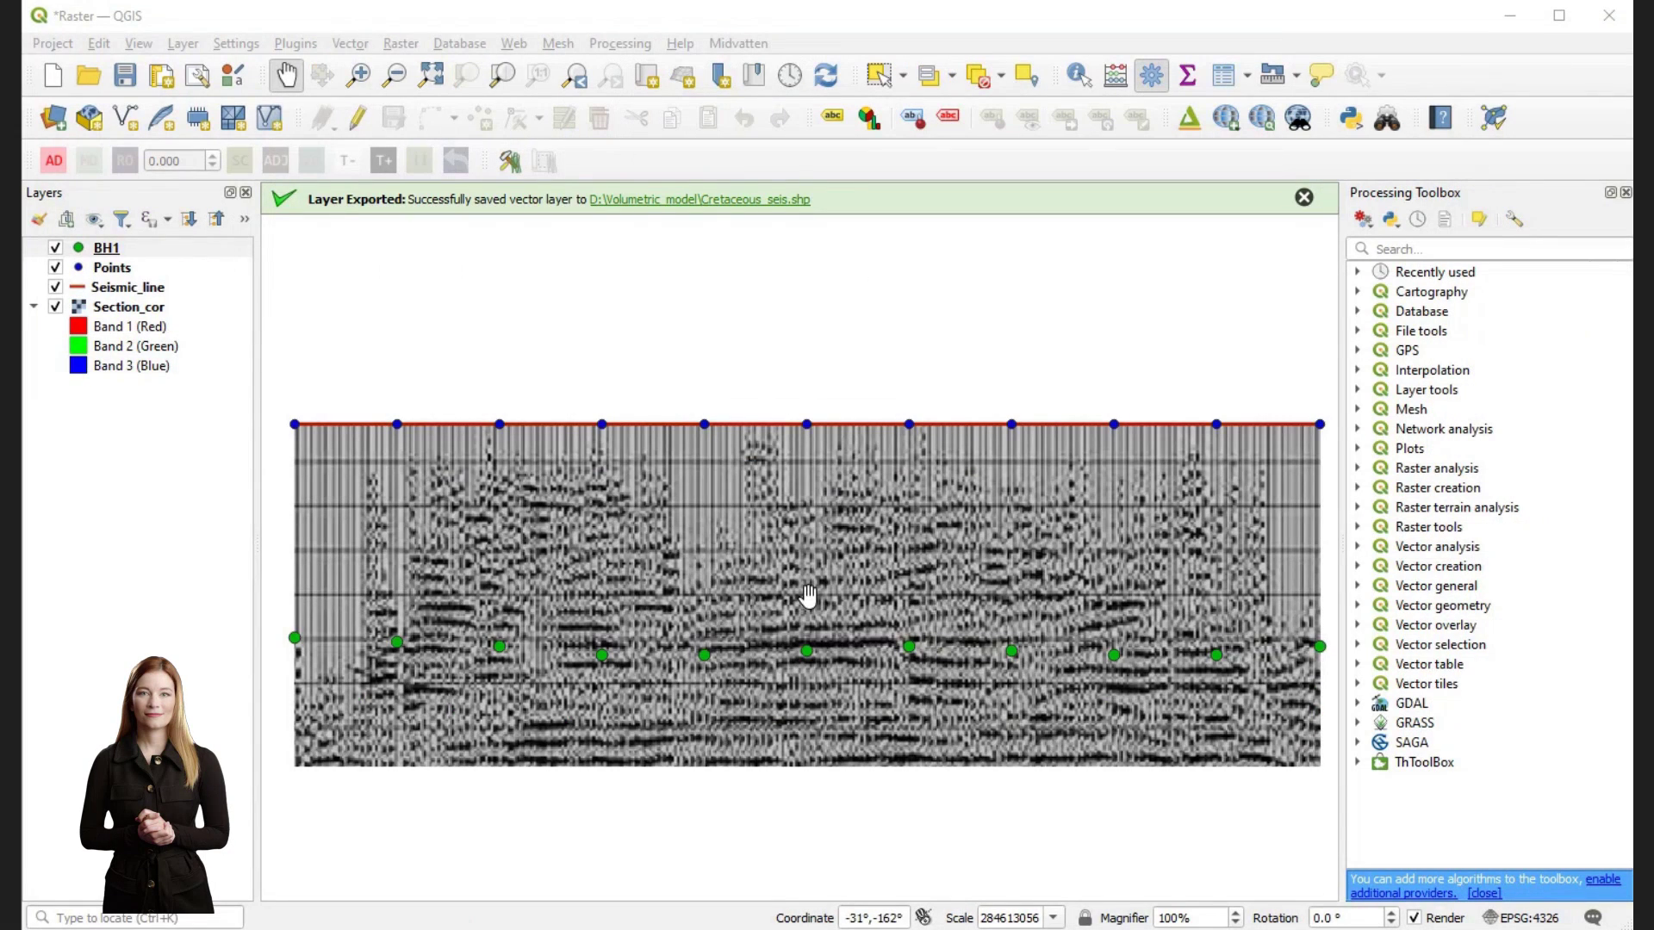
# - Start exporting the BH1 layer as an ESRI Shapefile, with Cretaceous_seis.shp in the Volumetric_model folder as the output file
pyautogui.rightClick(103, 250)
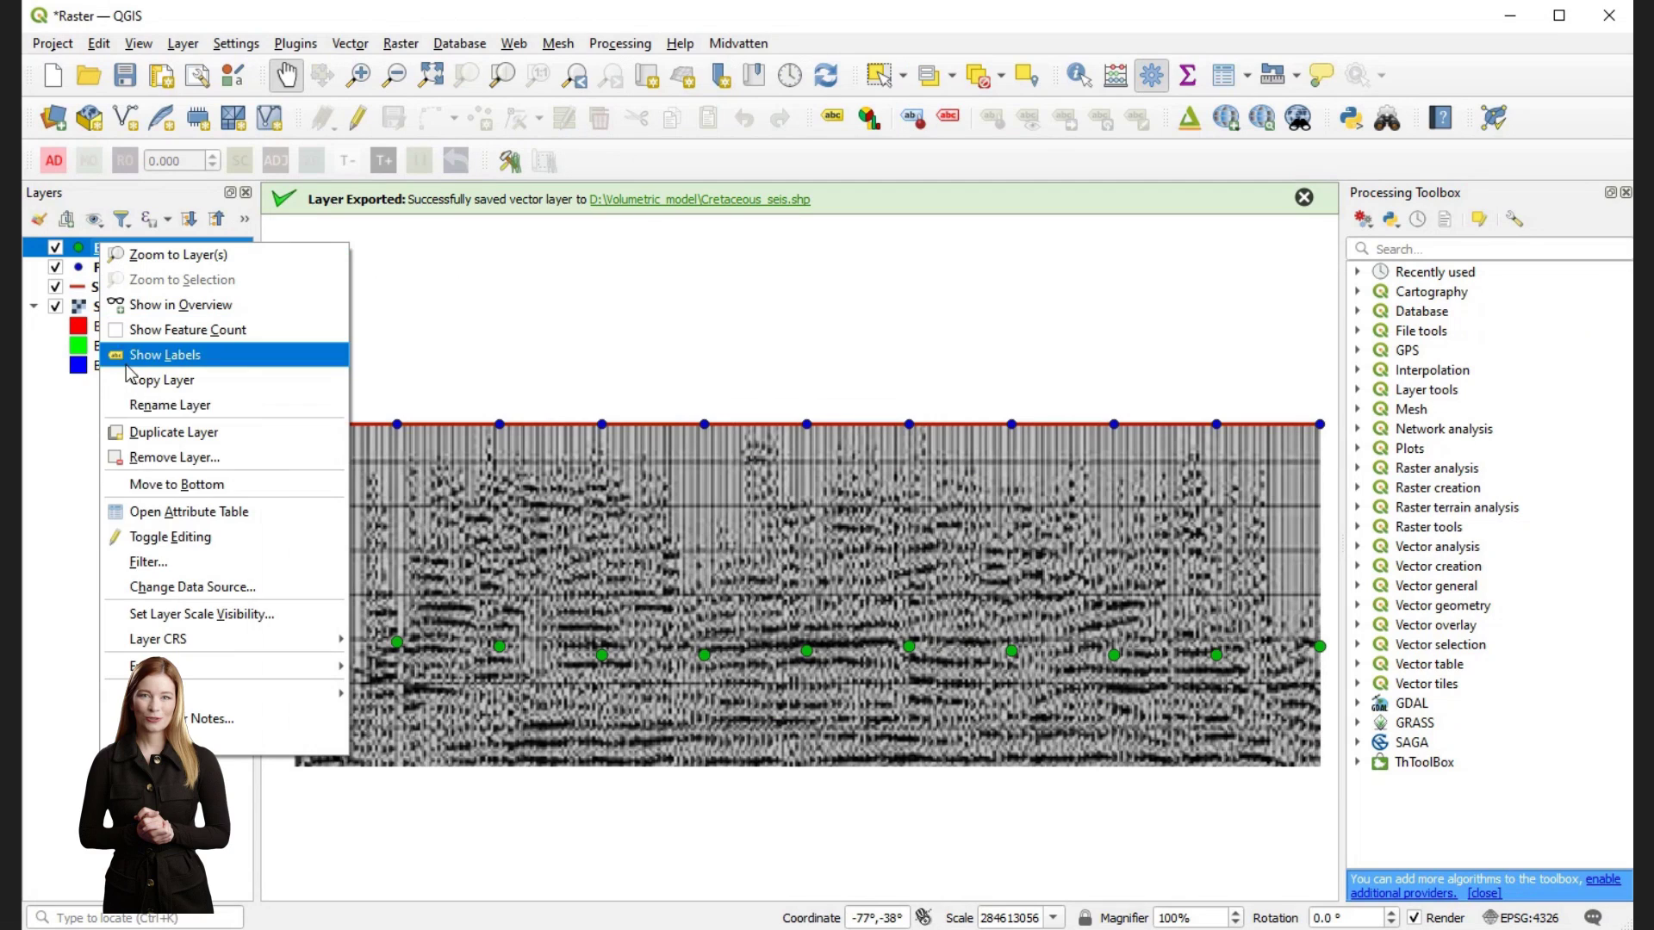
pyautogui.moveTo(198, 674)
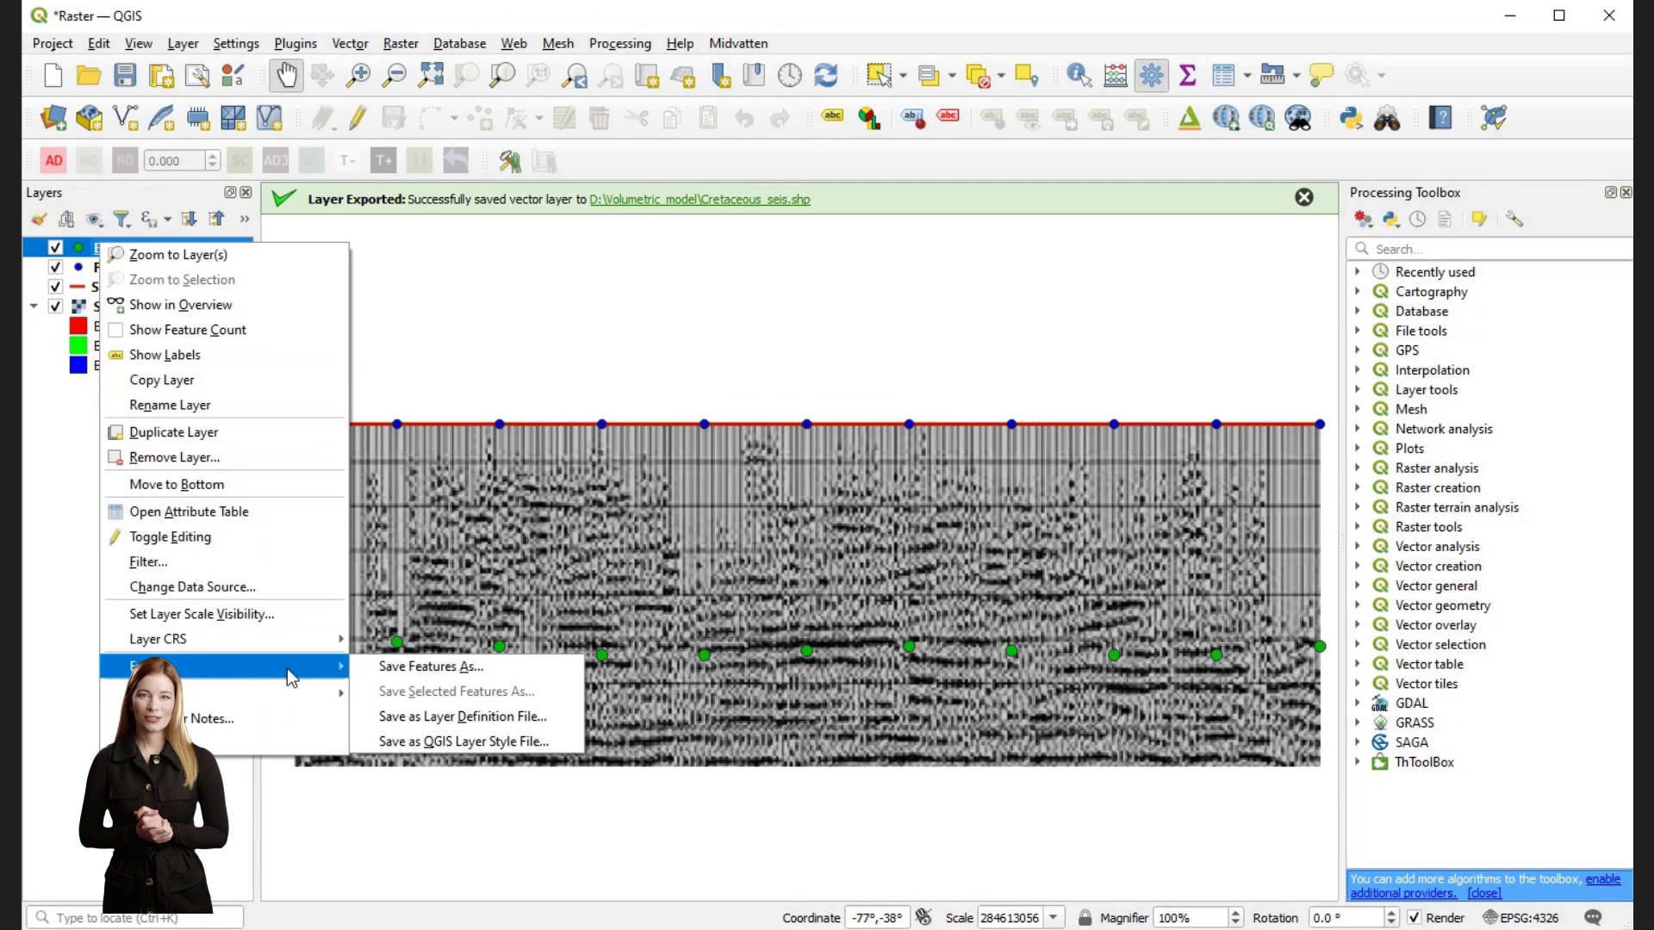
pyautogui.click(404, 667)
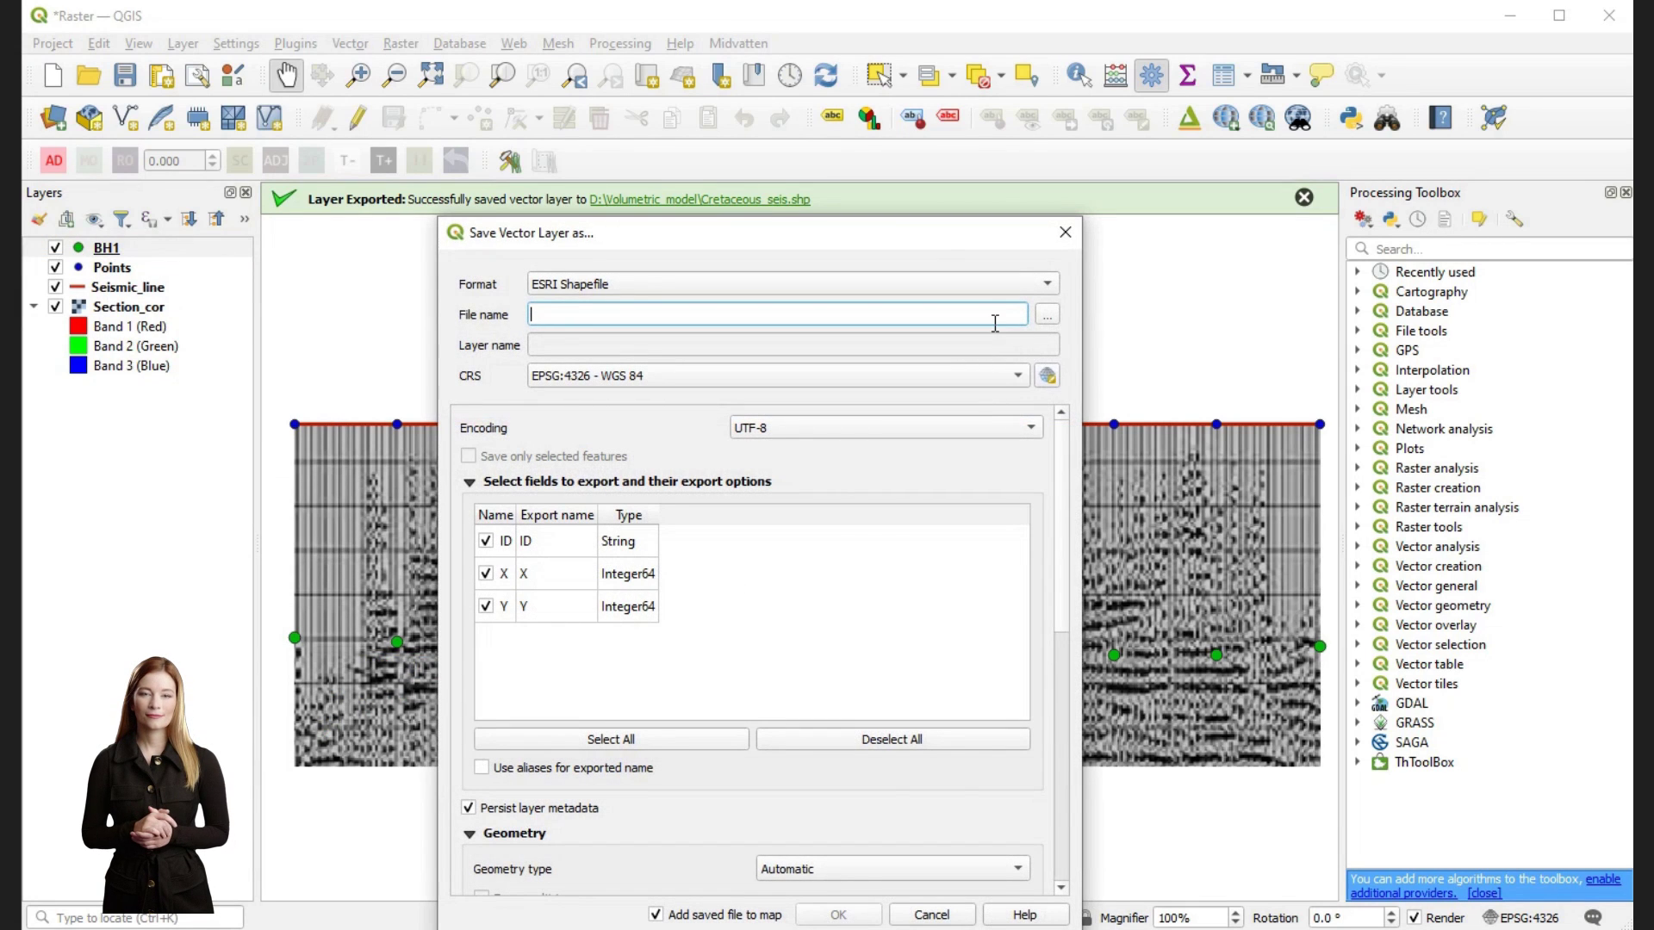
pyautogui.moveTo(929, 236); pyautogui.dragTo(934, 200)
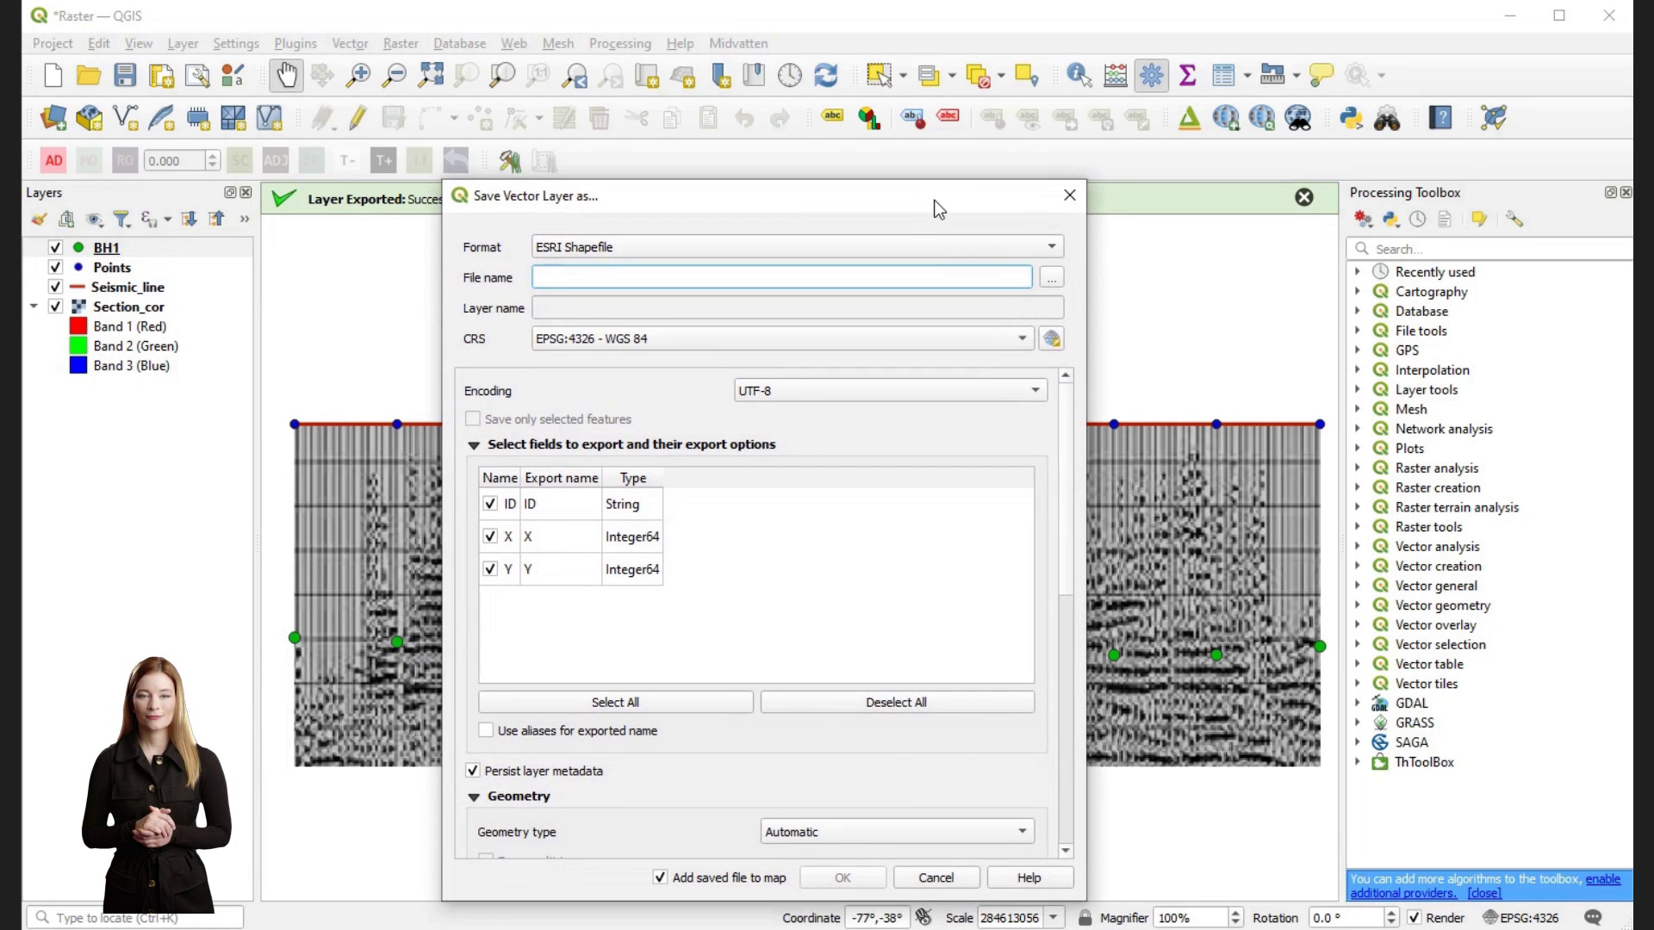
pyautogui.click(1052, 276)
pyautogui.click(797, 417)
pyautogui.click(661, 689)
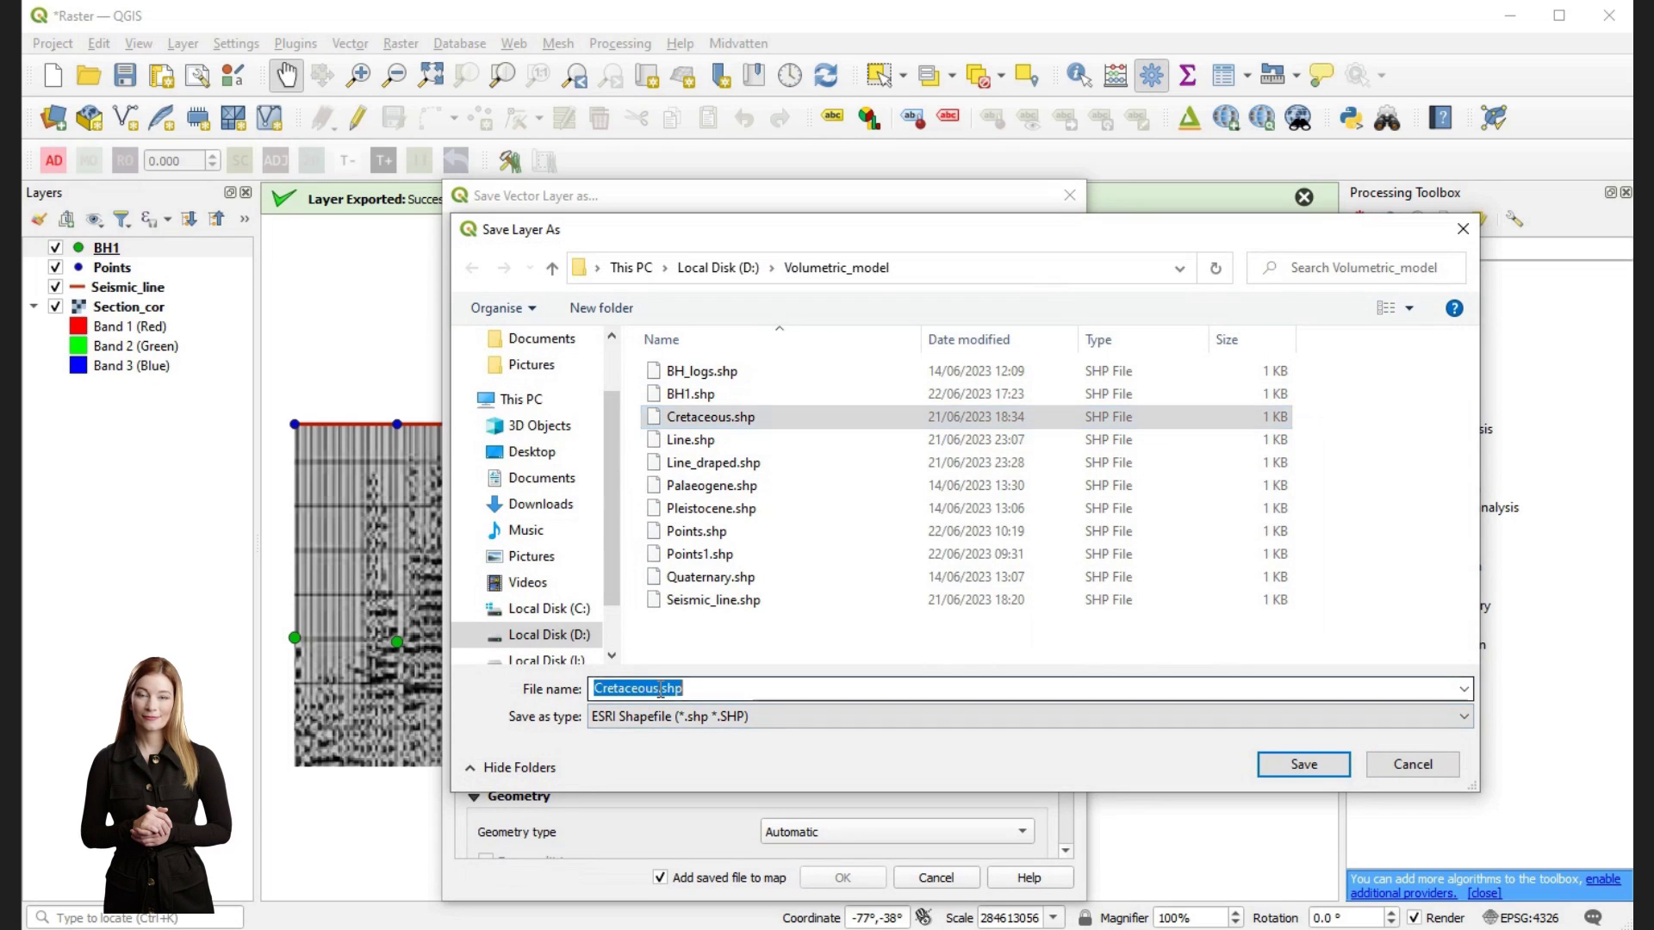
pyautogui.click(660, 688)
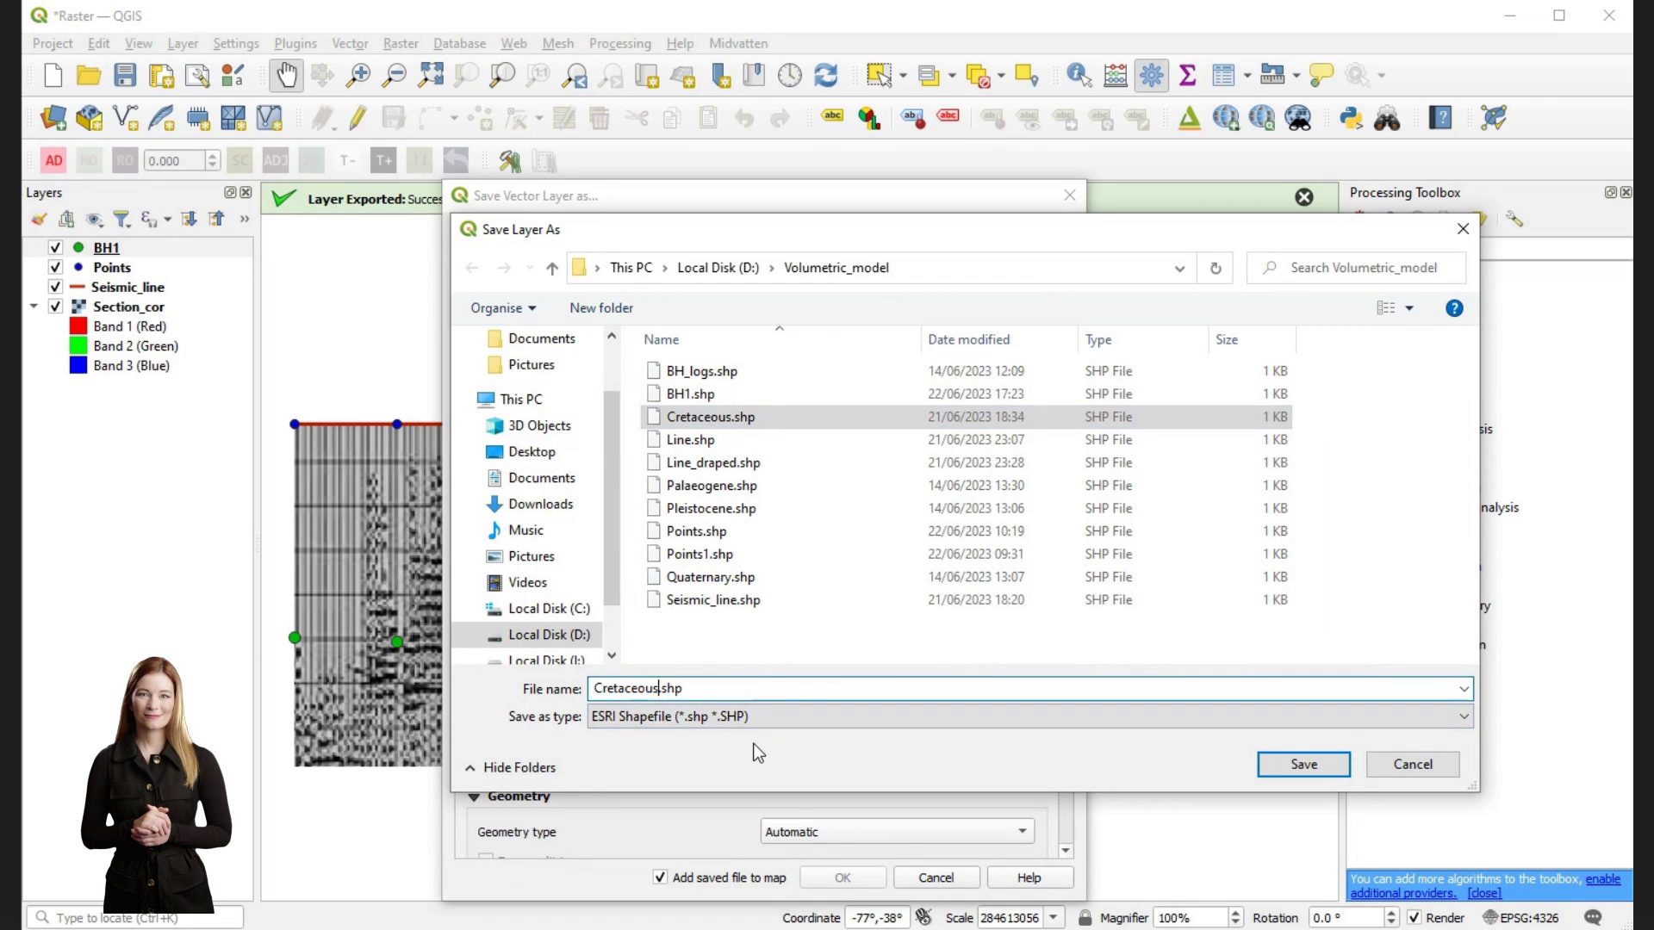
pyautogui.write('_seis')
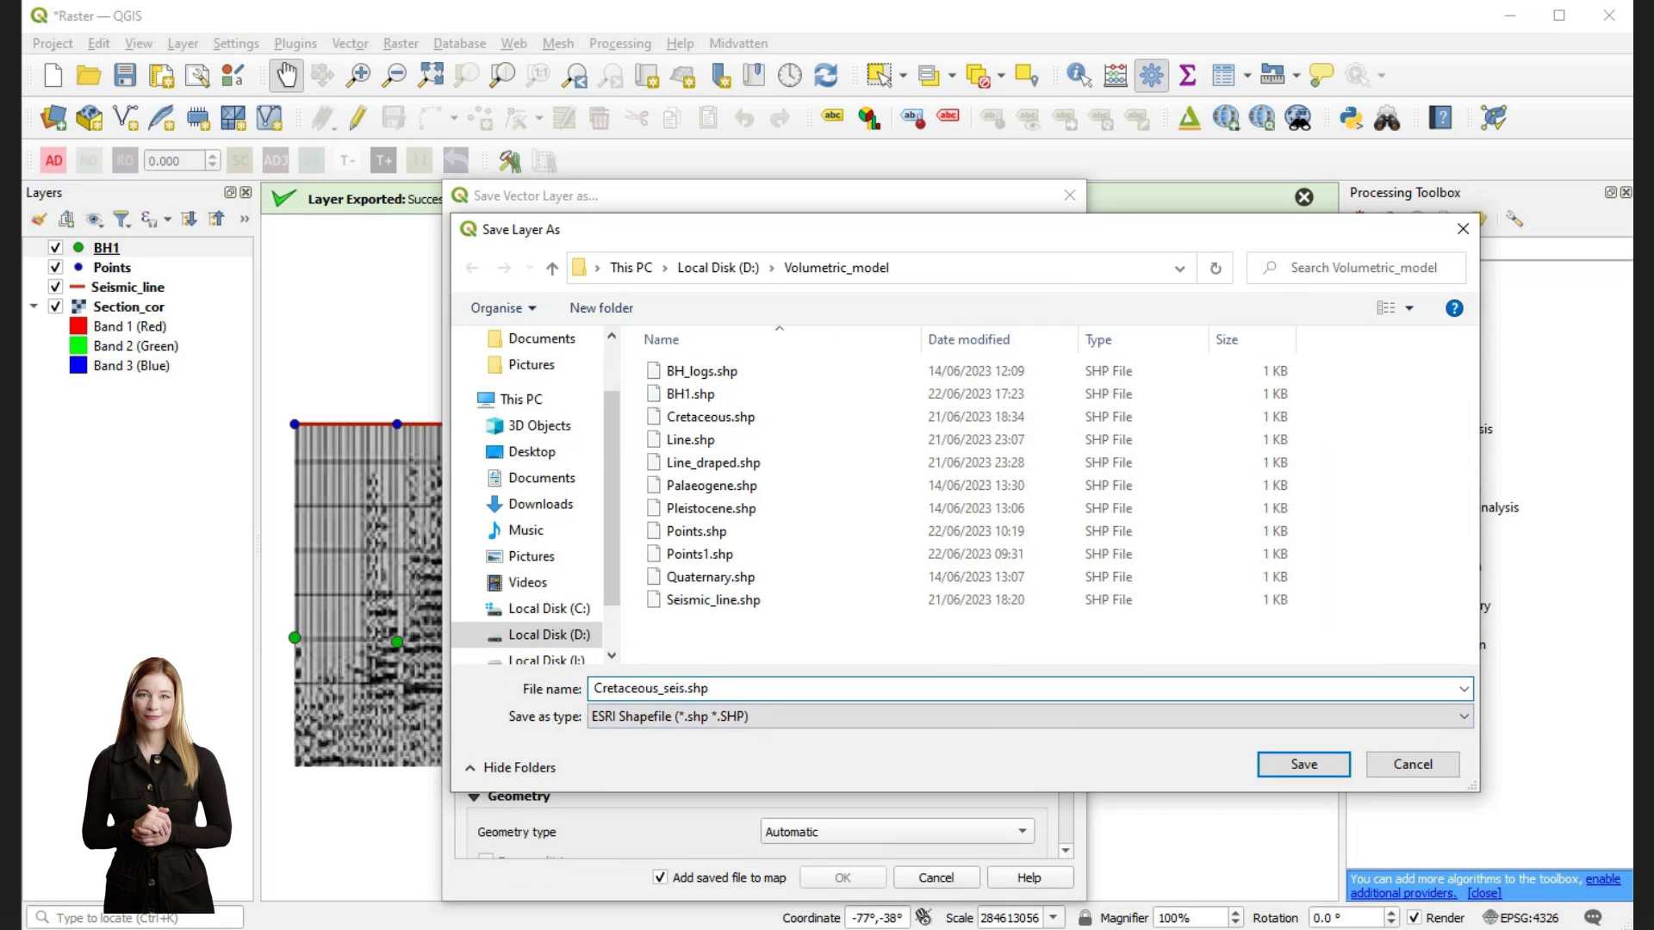
pyautogui.click(1314, 762)
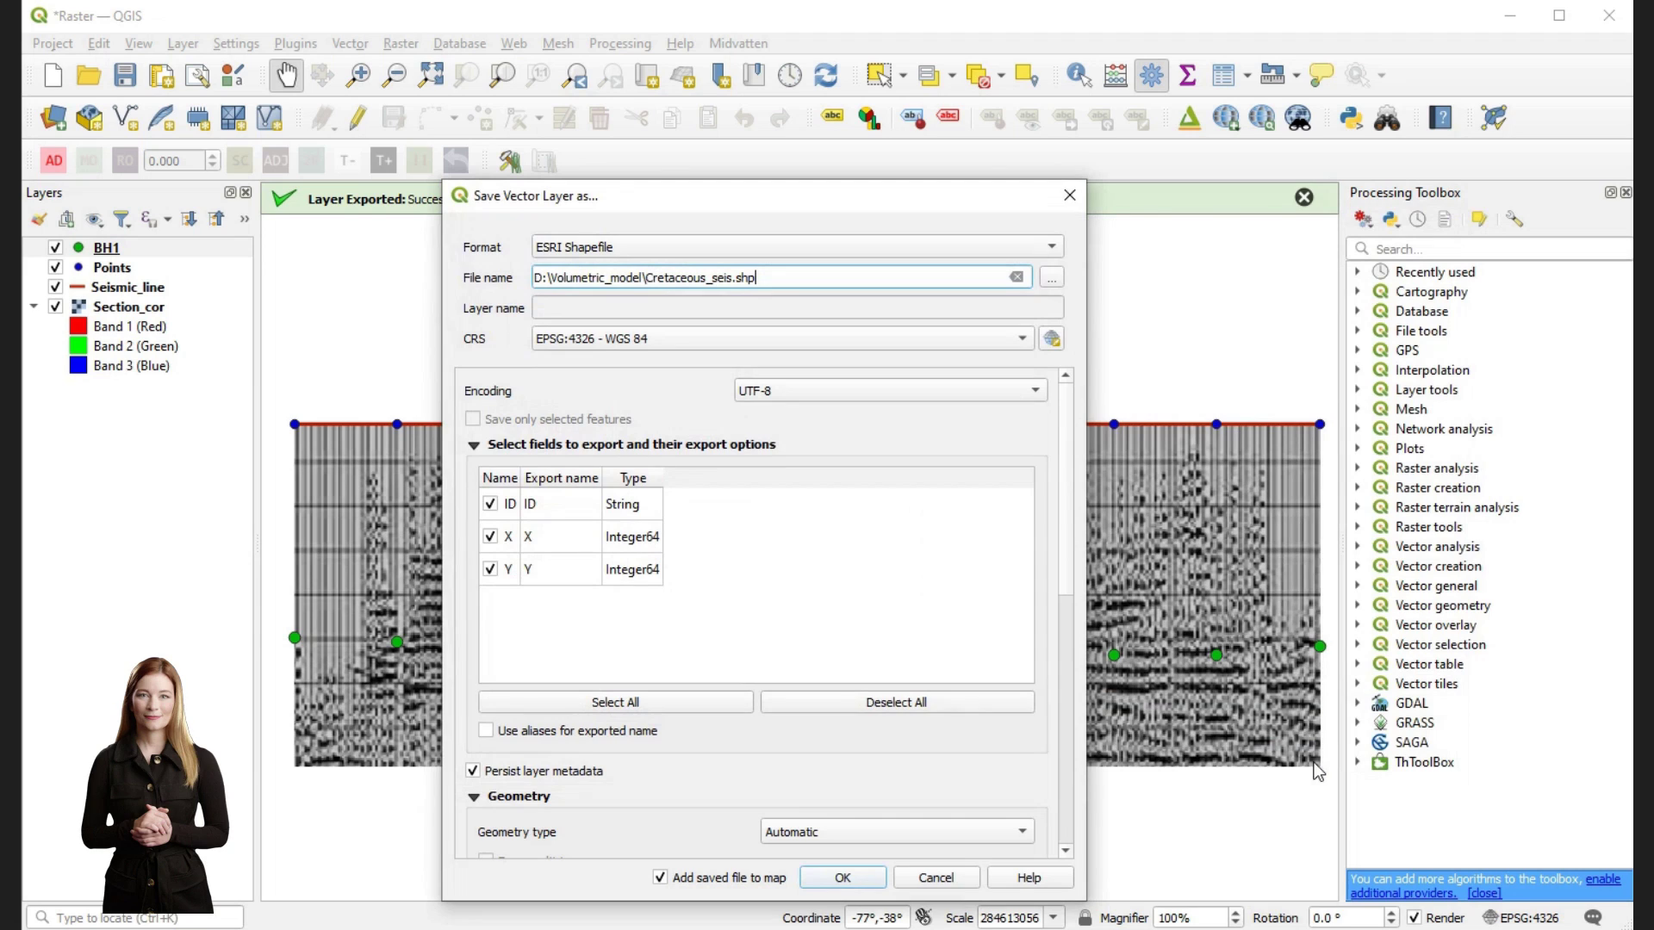
# - Set the export name of the Y field to Z and open the geometry type choices for the export
pyautogui.doubleClick(555, 570)
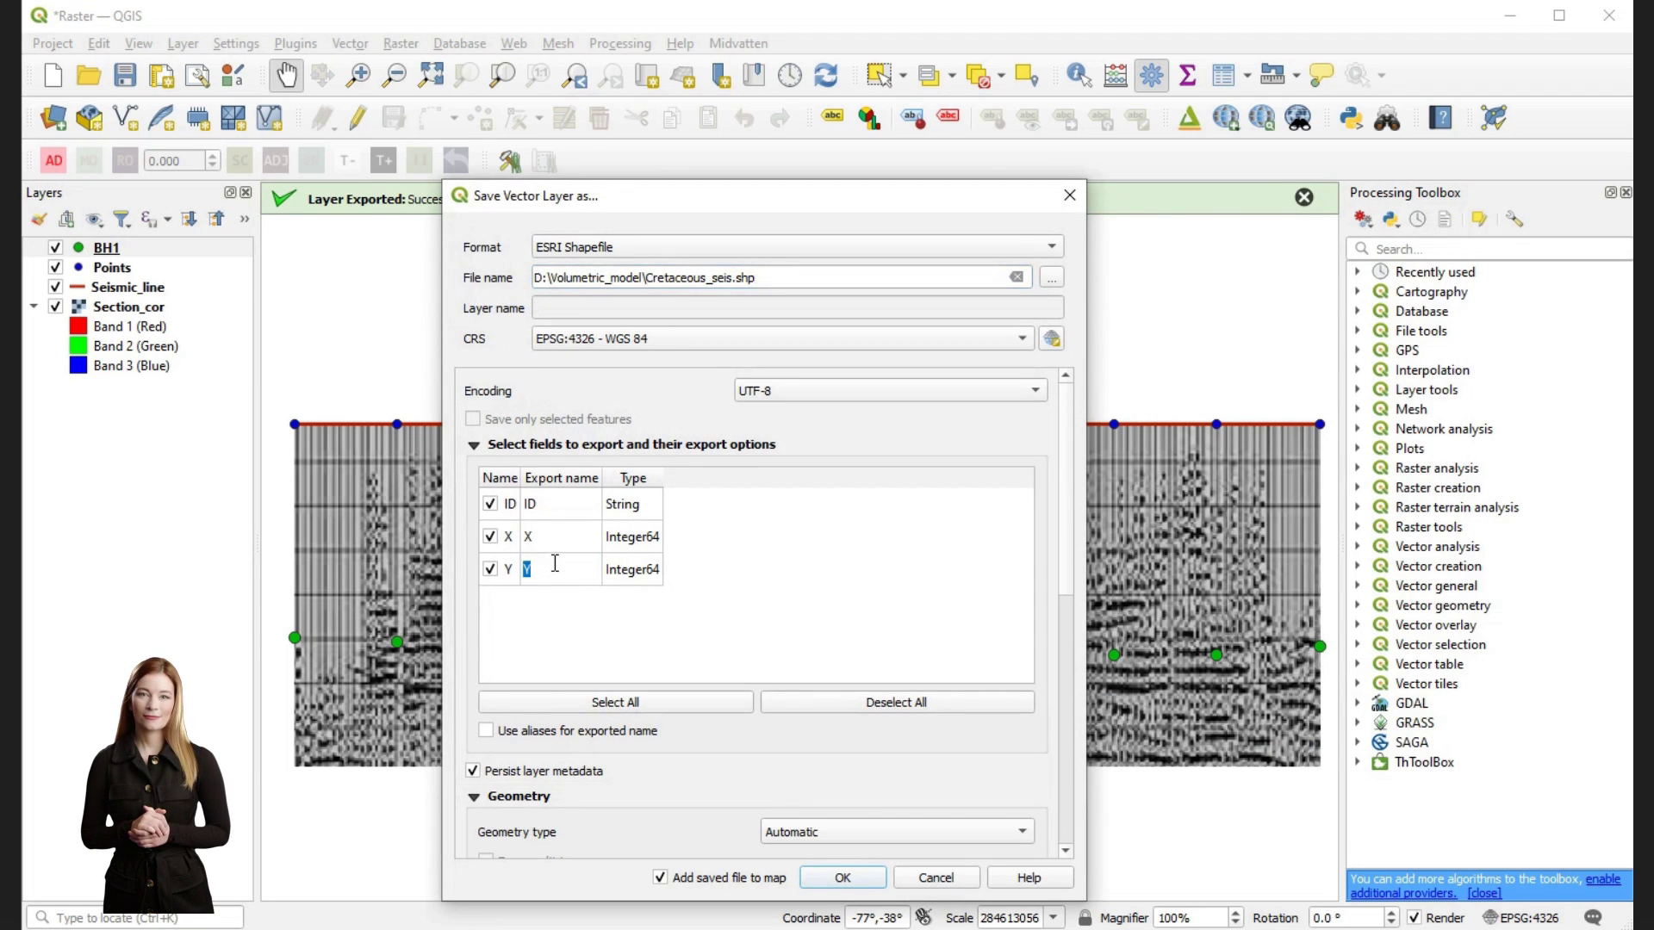
pyautogui.write('Z')
pyautogui.press('Return')
pyautogui.click(860, 832)
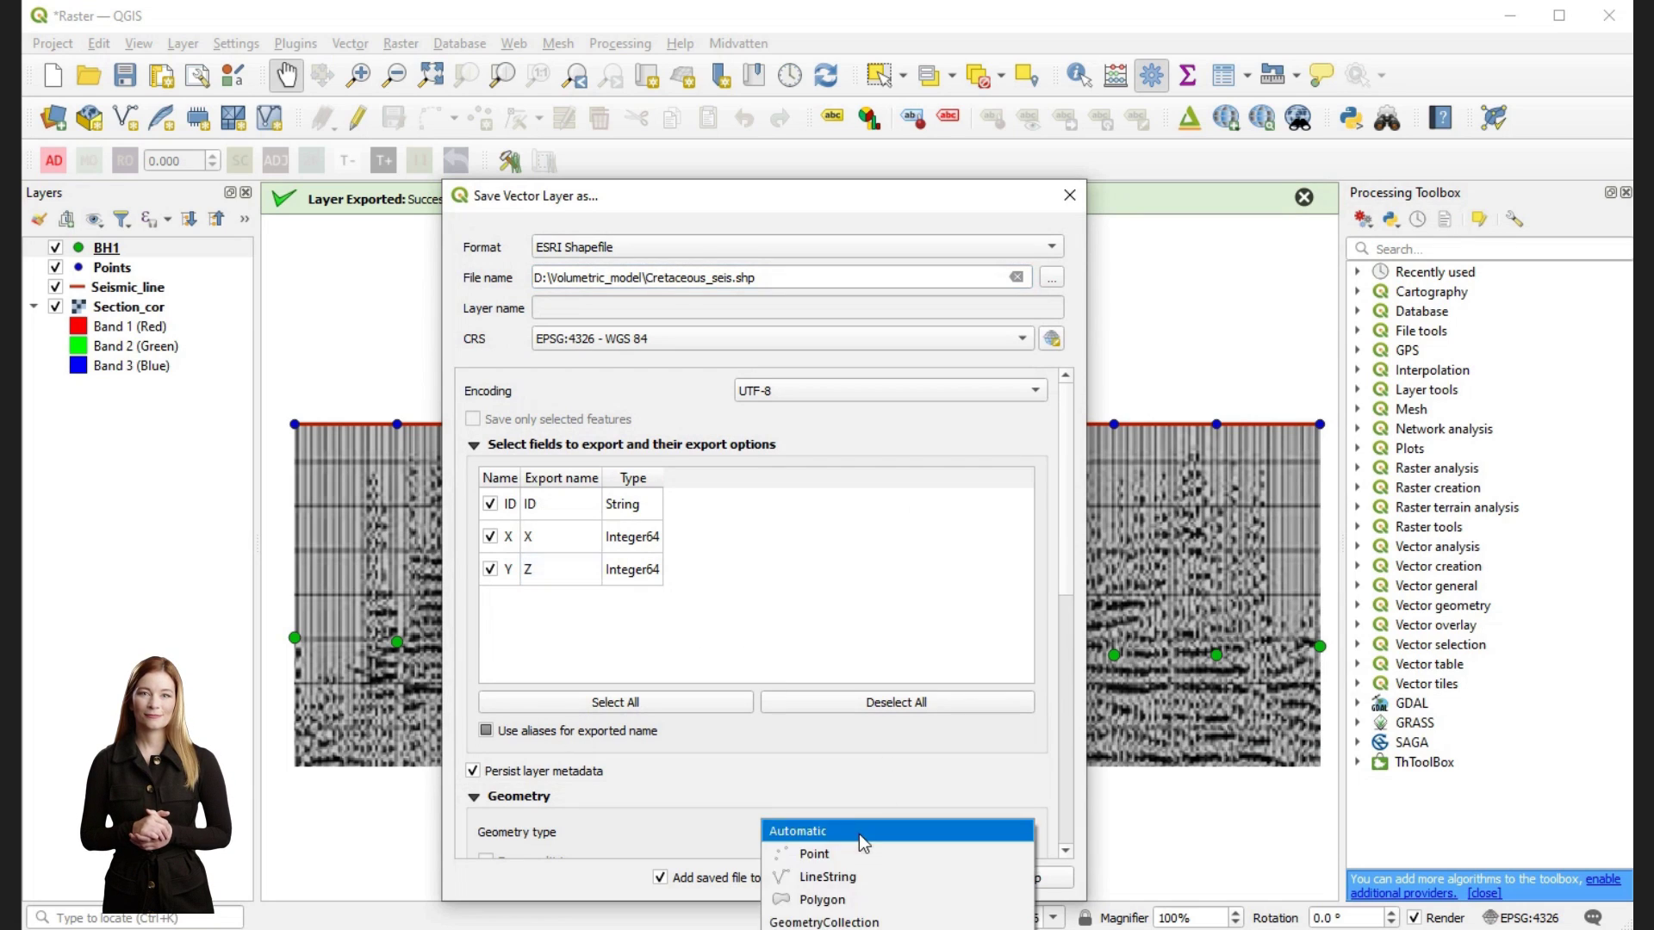
# - Add Cretaceous_seis.shp from the Volumetric_model folder as a vector layer to the Volumetric model project
pyautogui.click(183, 43)
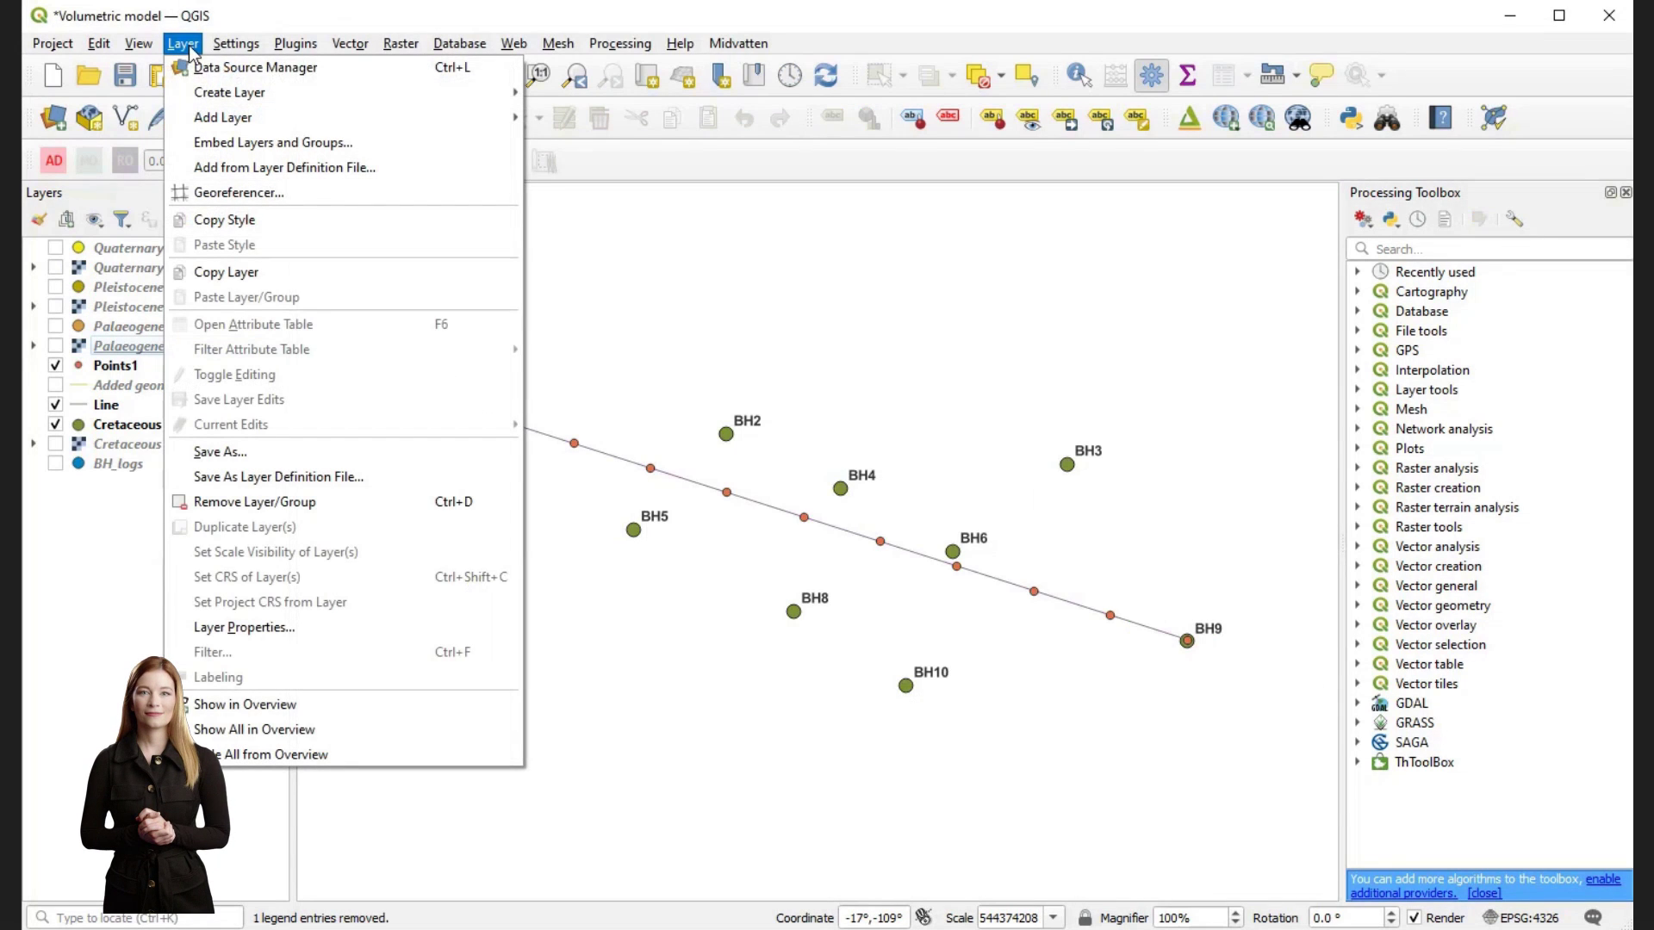
pyautogui.moveTo(205, 119)
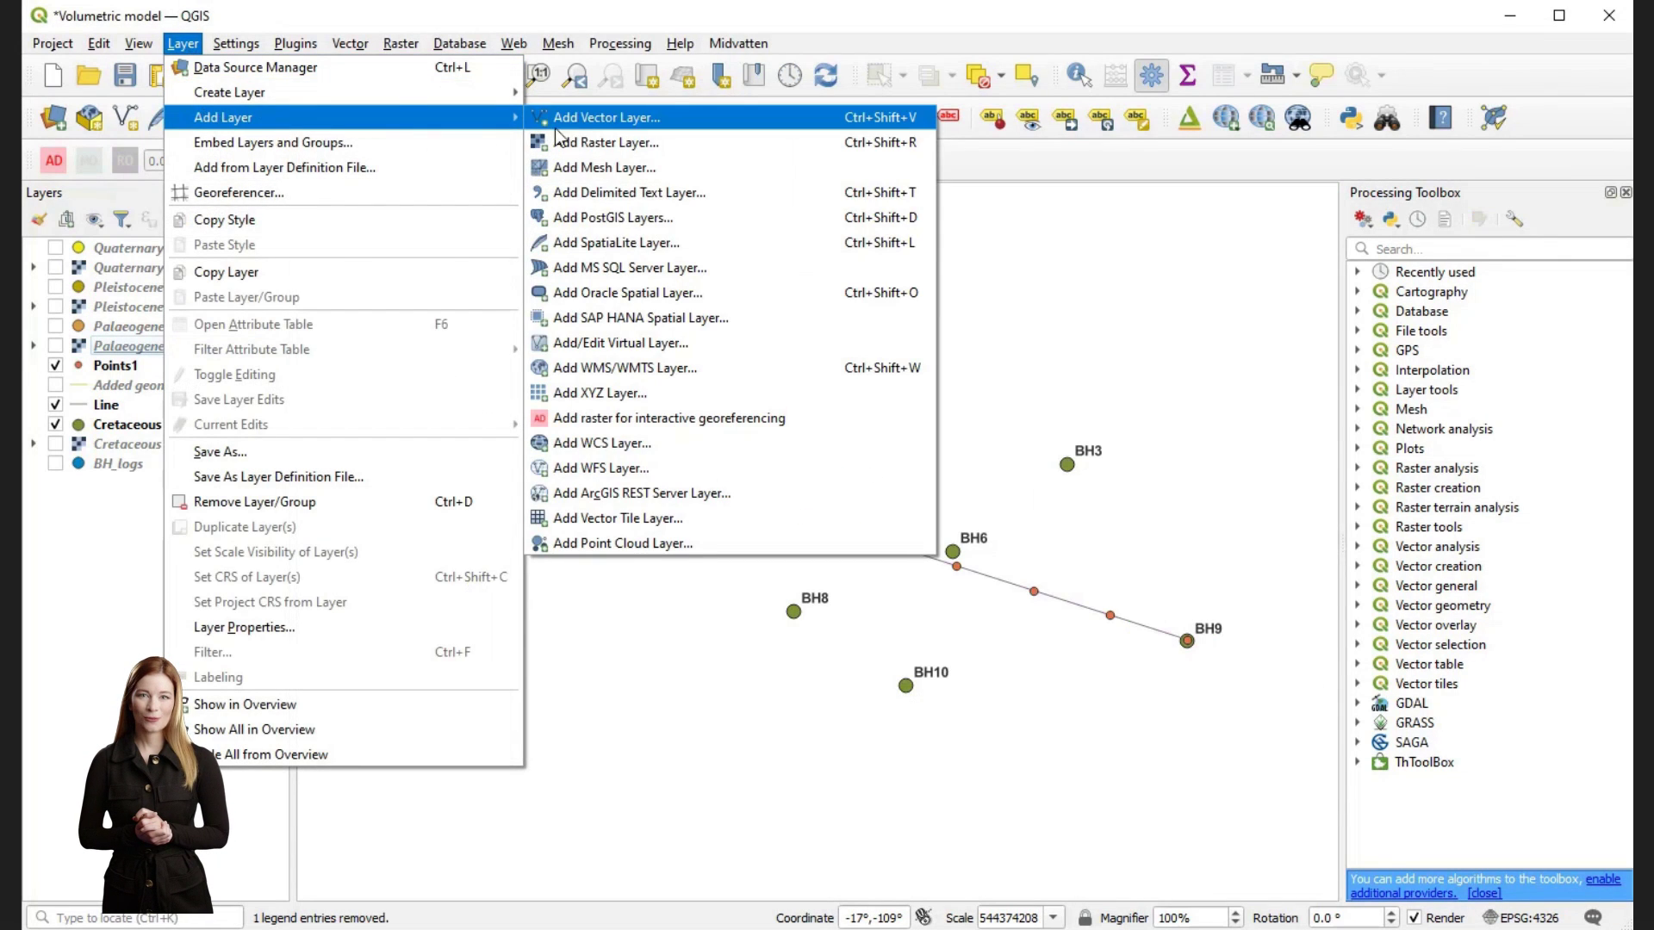
pyautogui.click(583, 127)
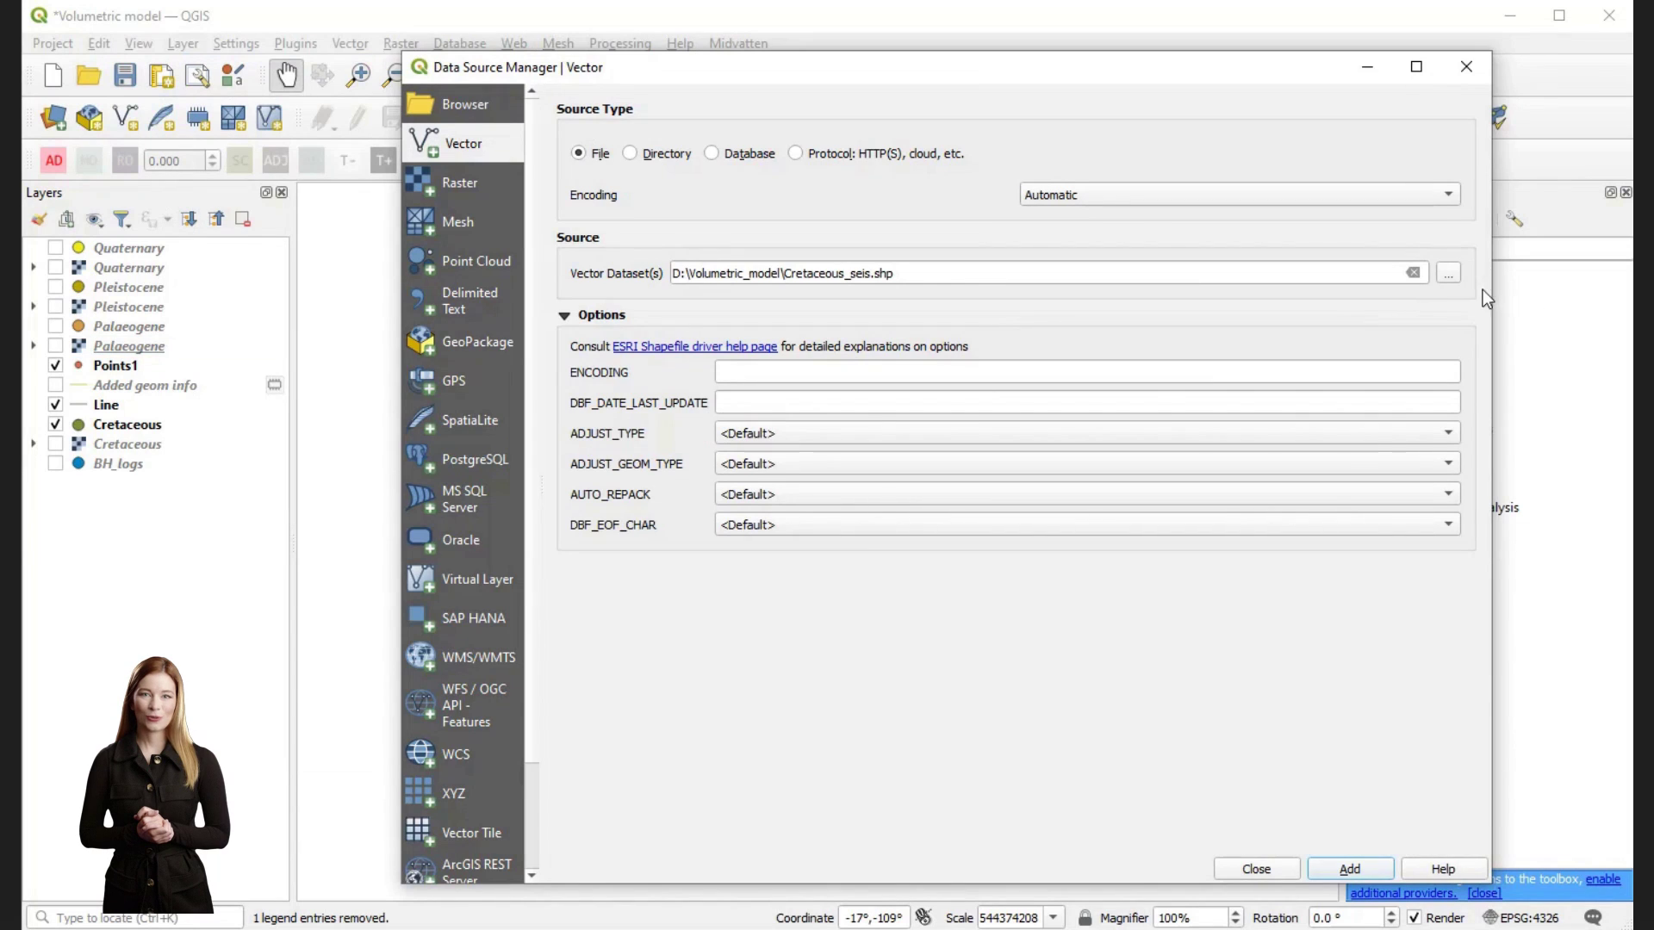
pyautogui.click(1447, 274)
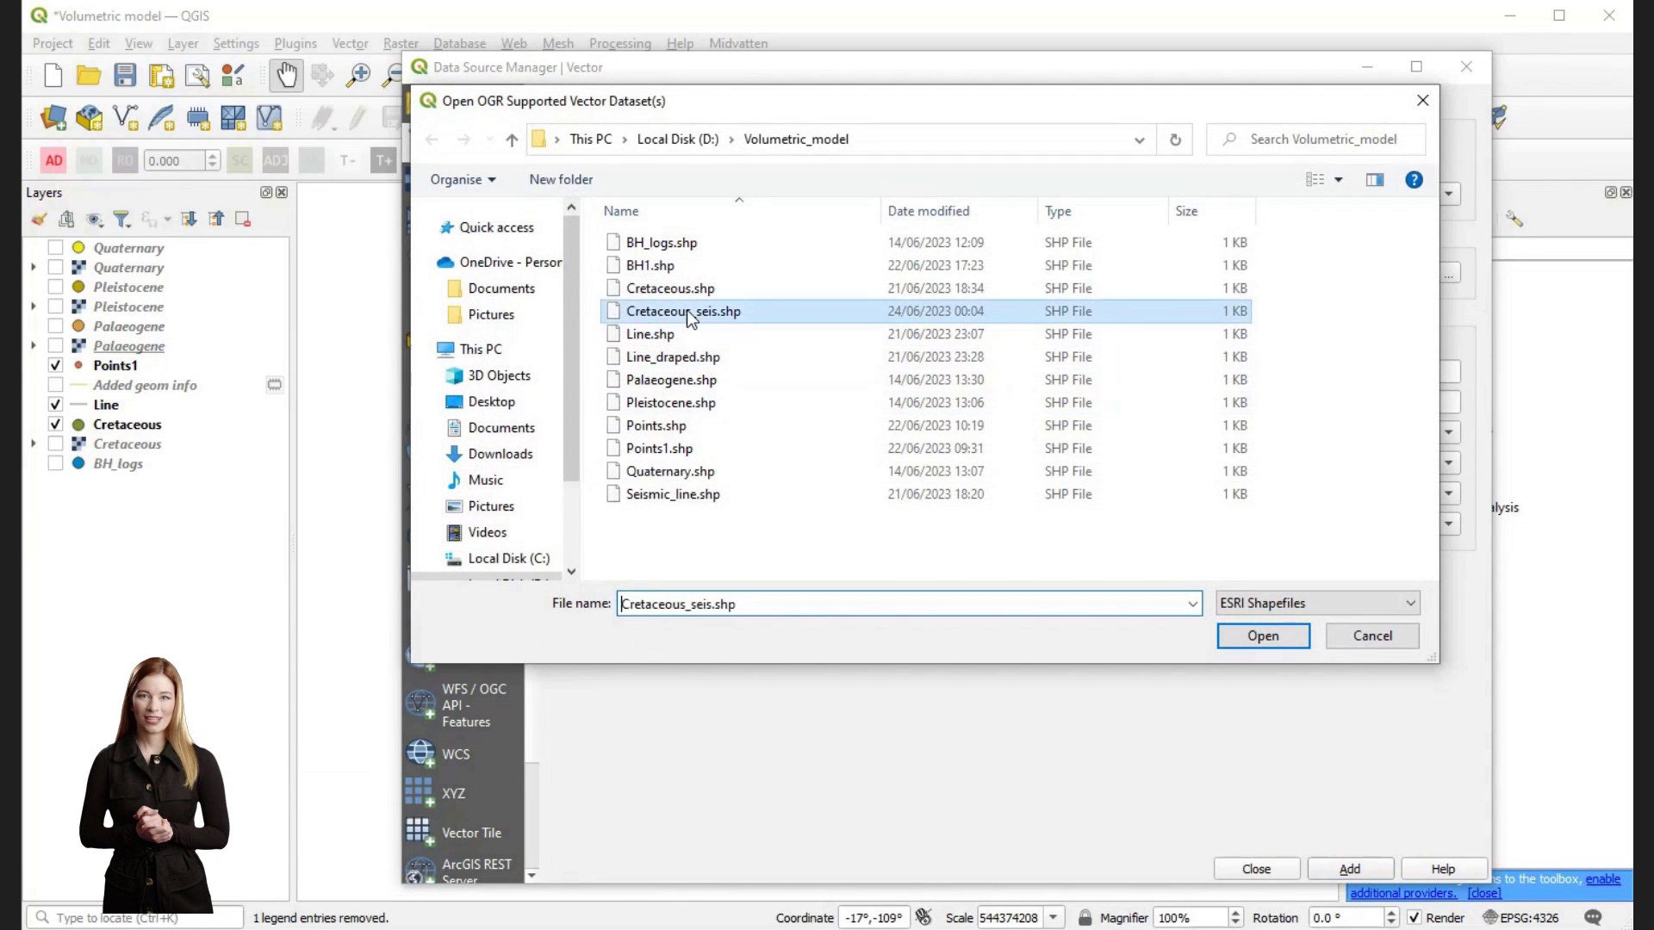
pyautogui.doubleClick(689, 314)
pyautogui.click(1344, 868)
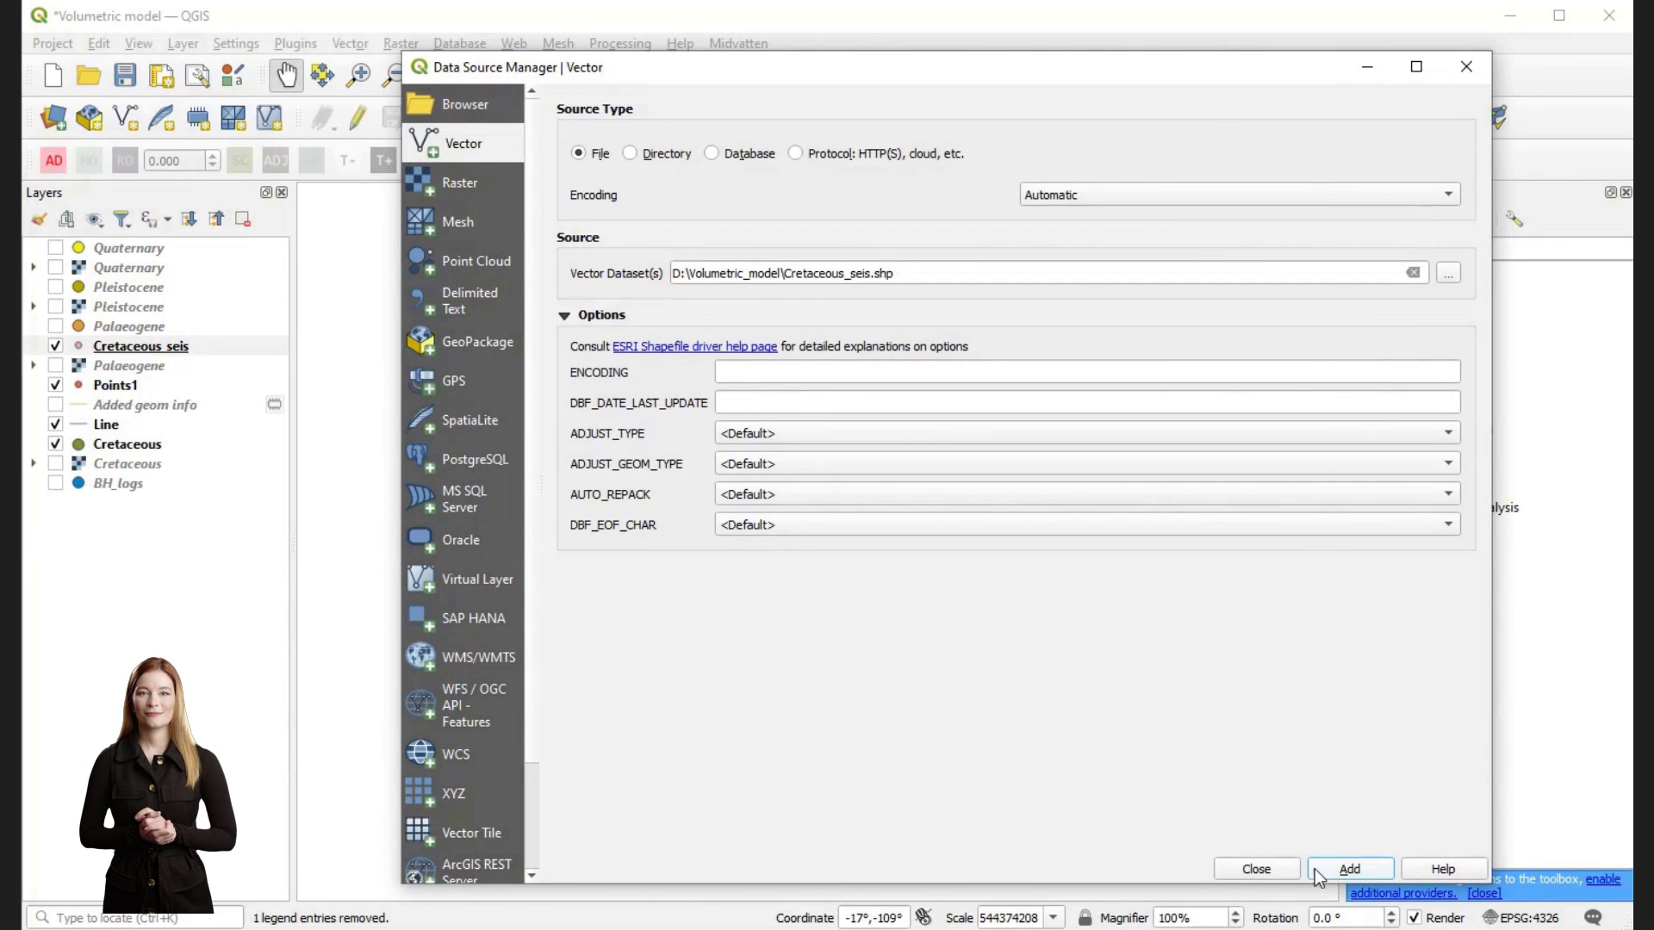
pyautogui.click(1285, 871)
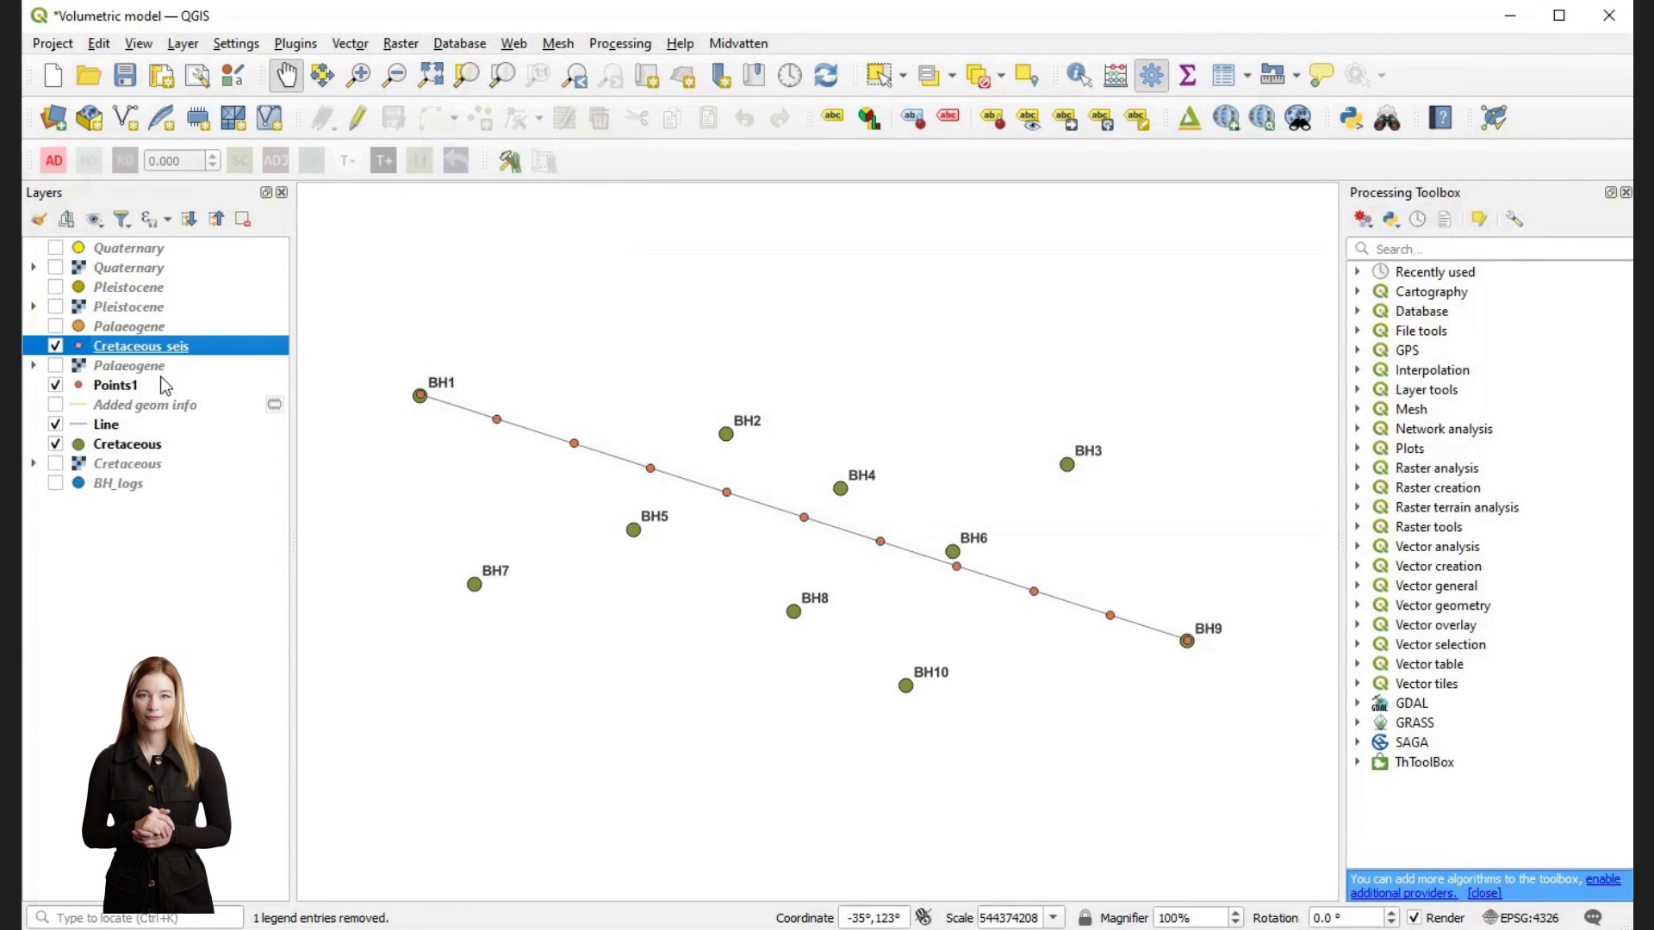
# - Add a 32-bit integer field named Y with length 10 to the Cretaceous_seis layer and save the layer edits
pyautogui.rightClick(152, 345)
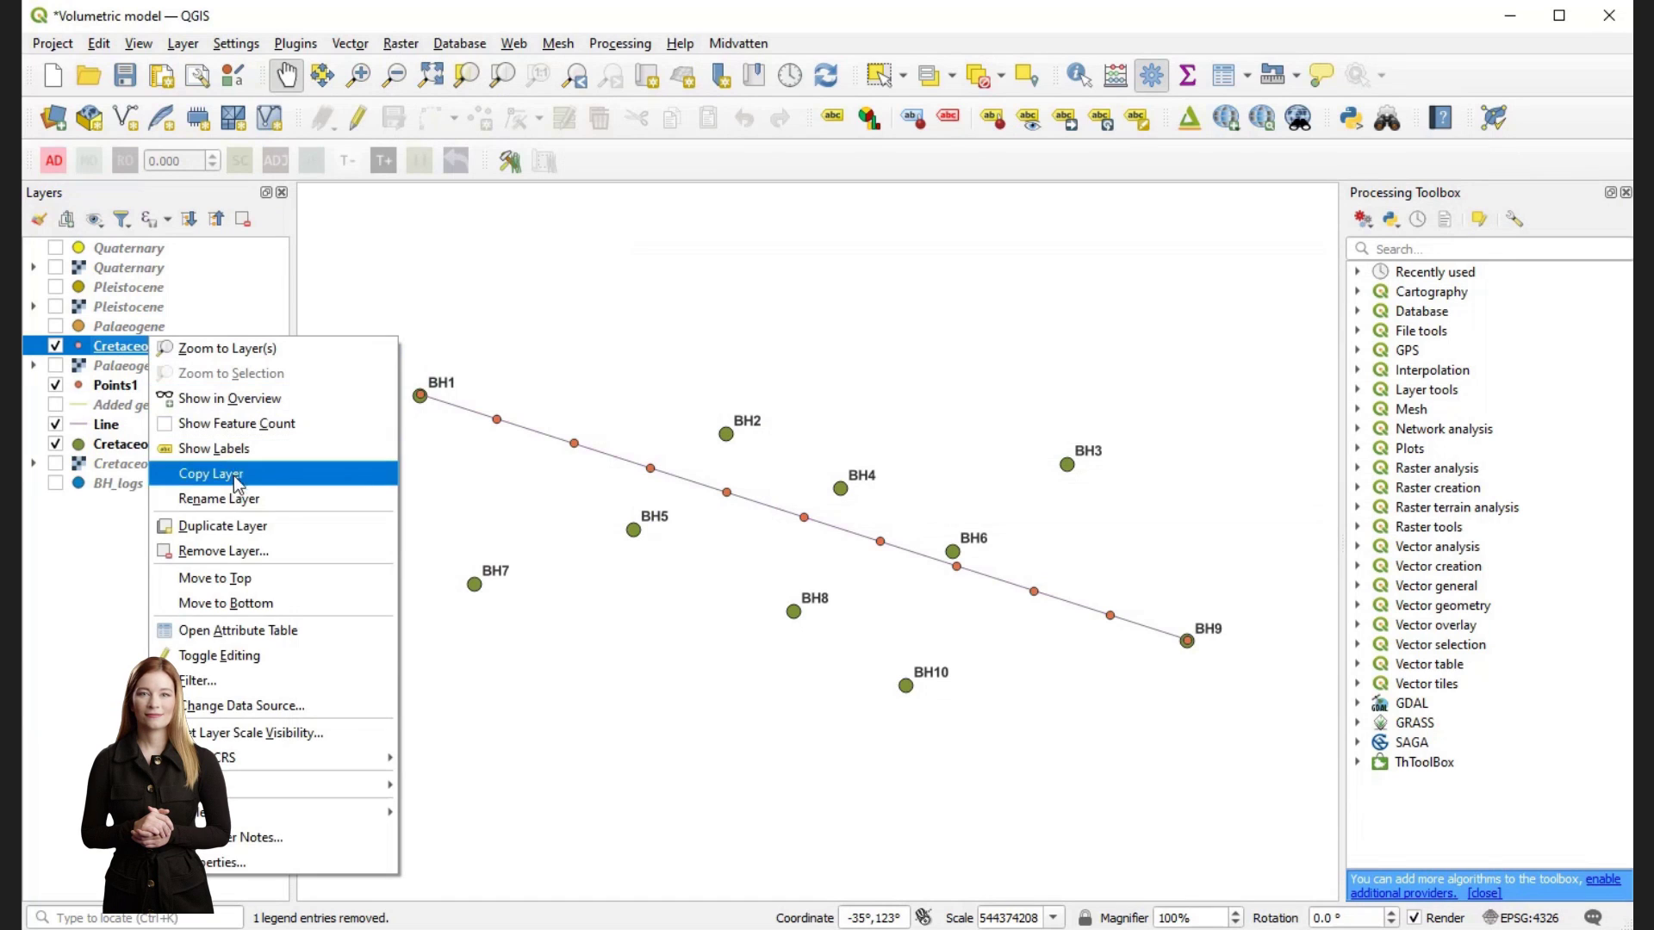
pyautogui.click(293, 859)
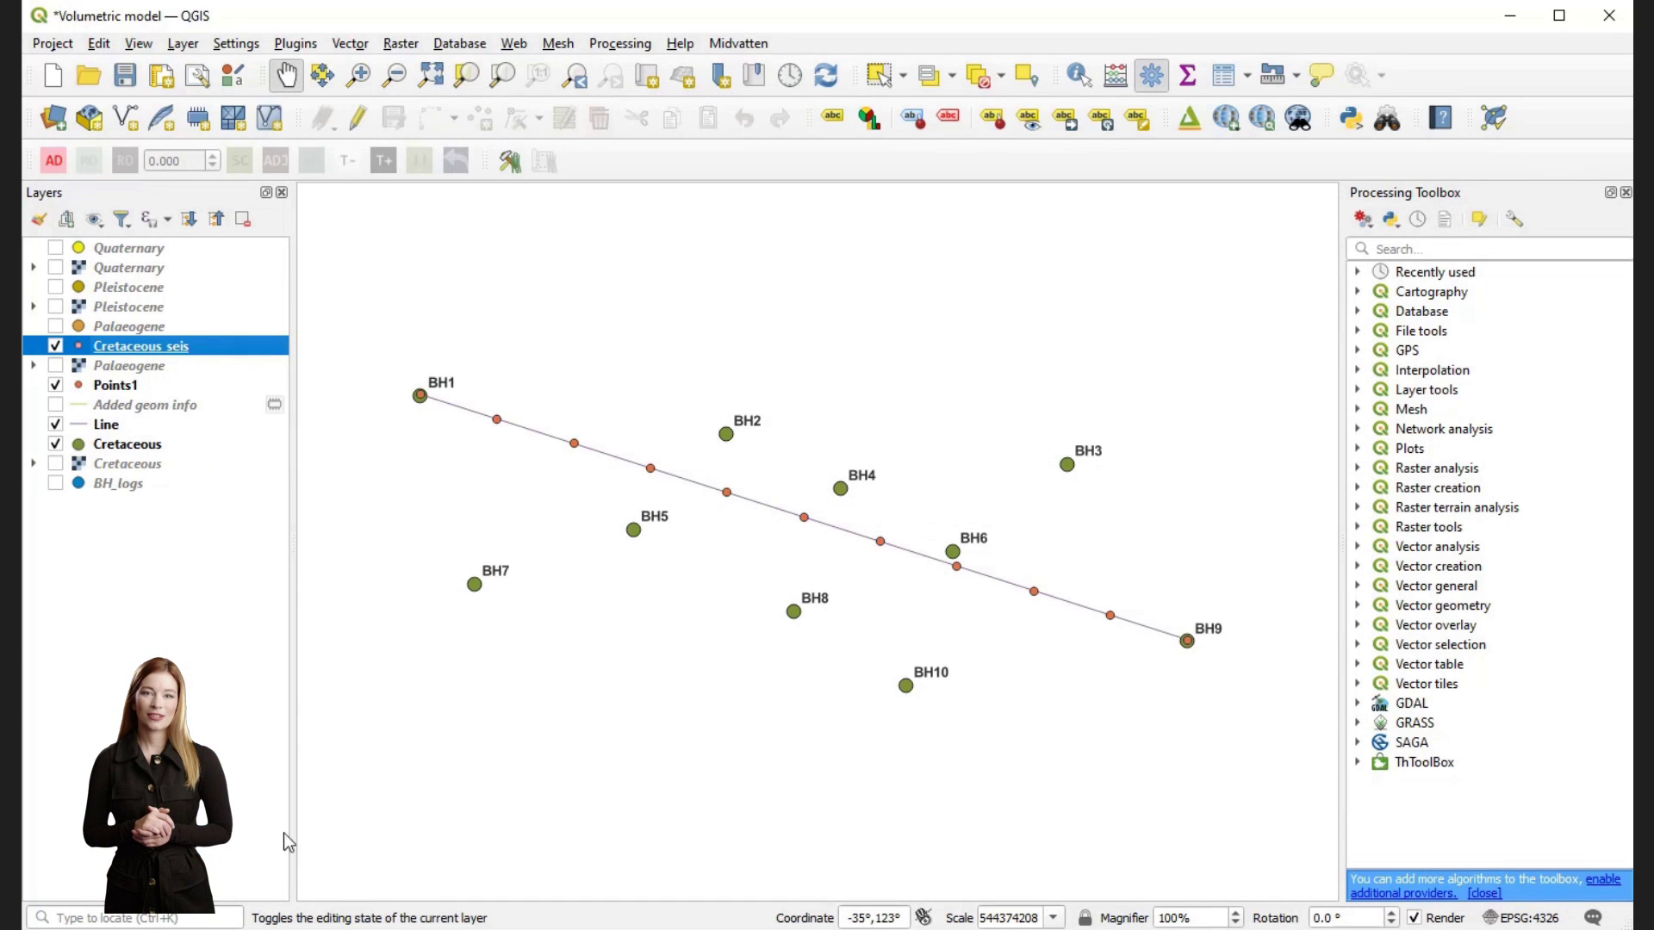
pyautogui.click(627, 59)
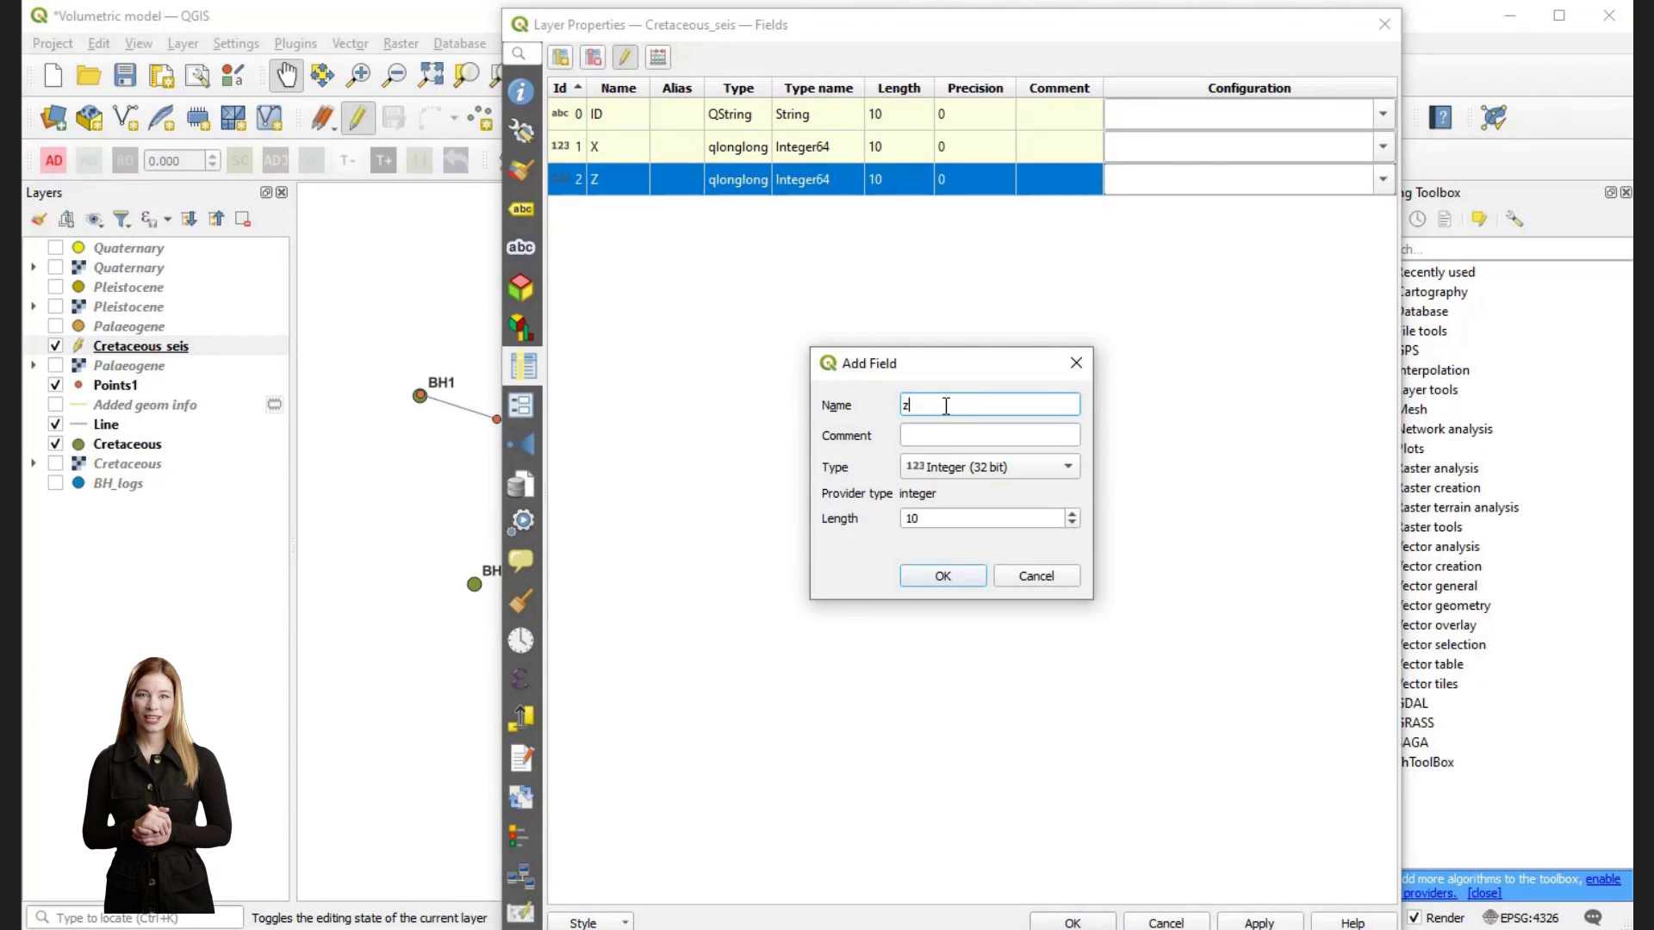
pyautogui.write('Y')
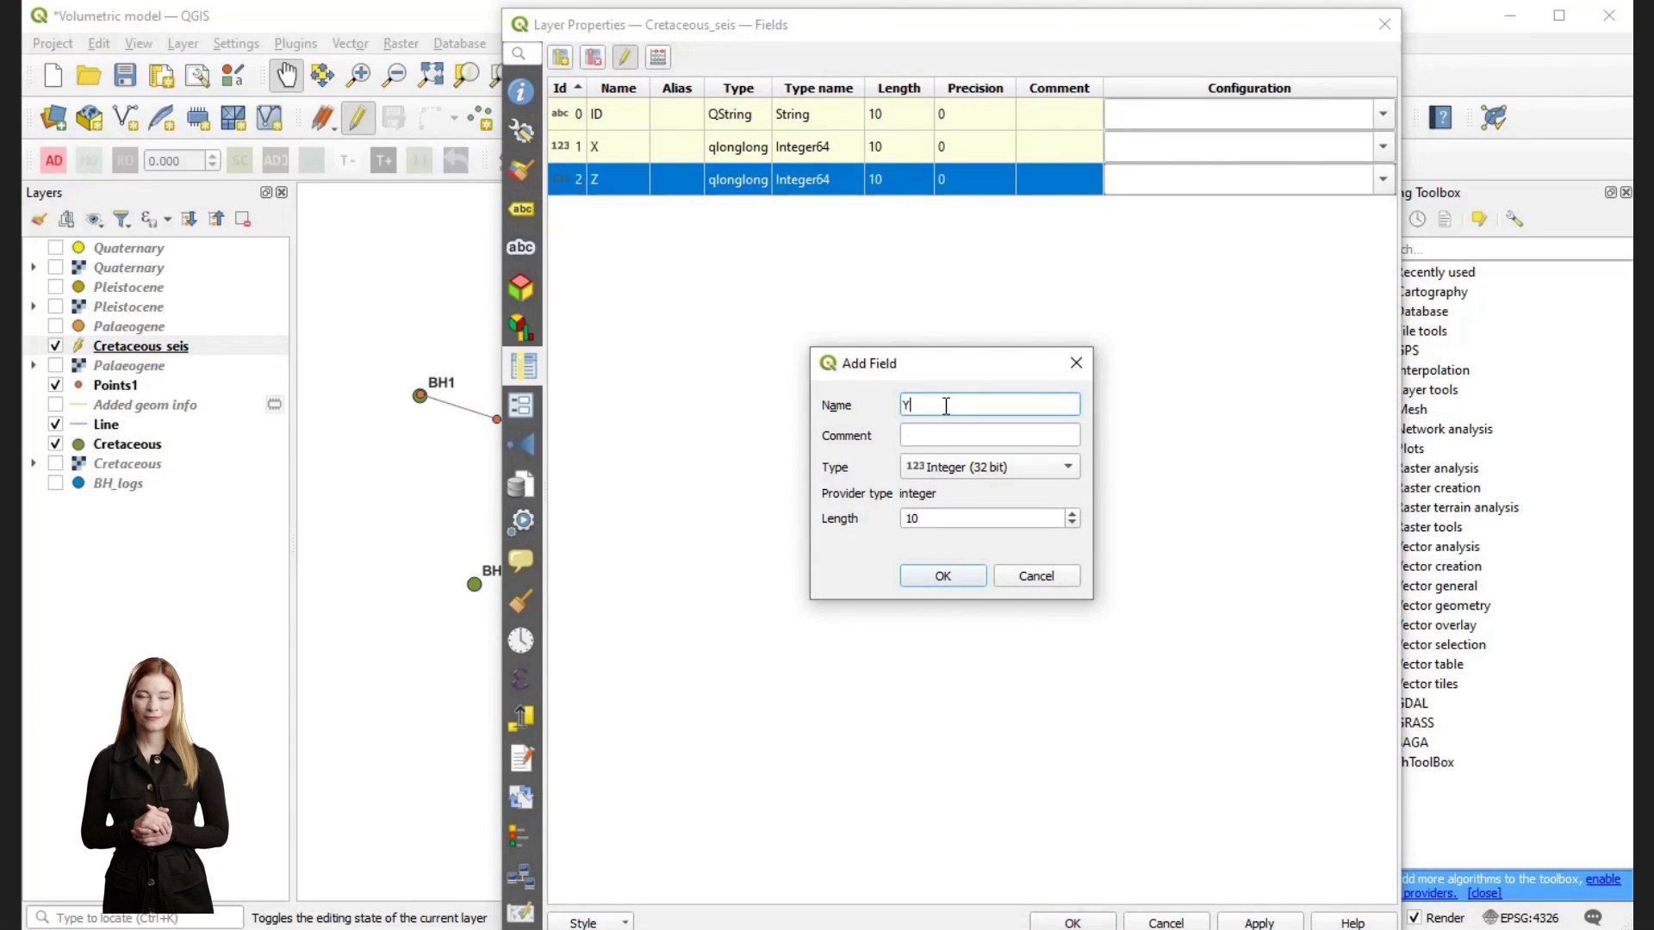
pyautogui.click(954, 579)
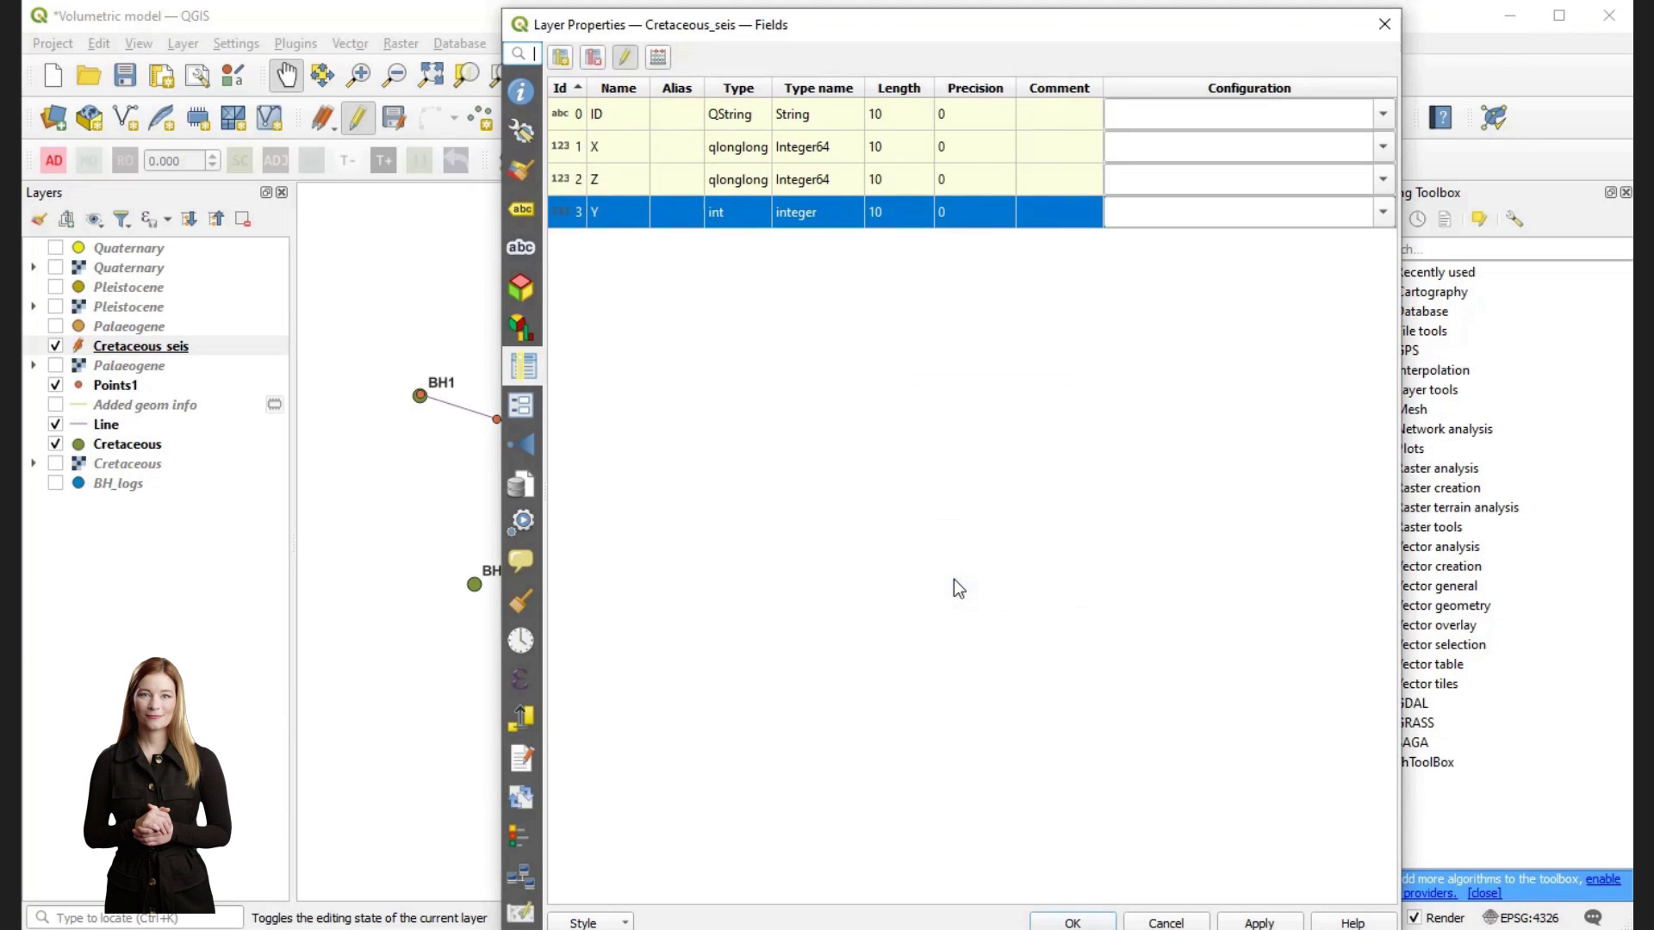
pyautogui.click(623, 57)
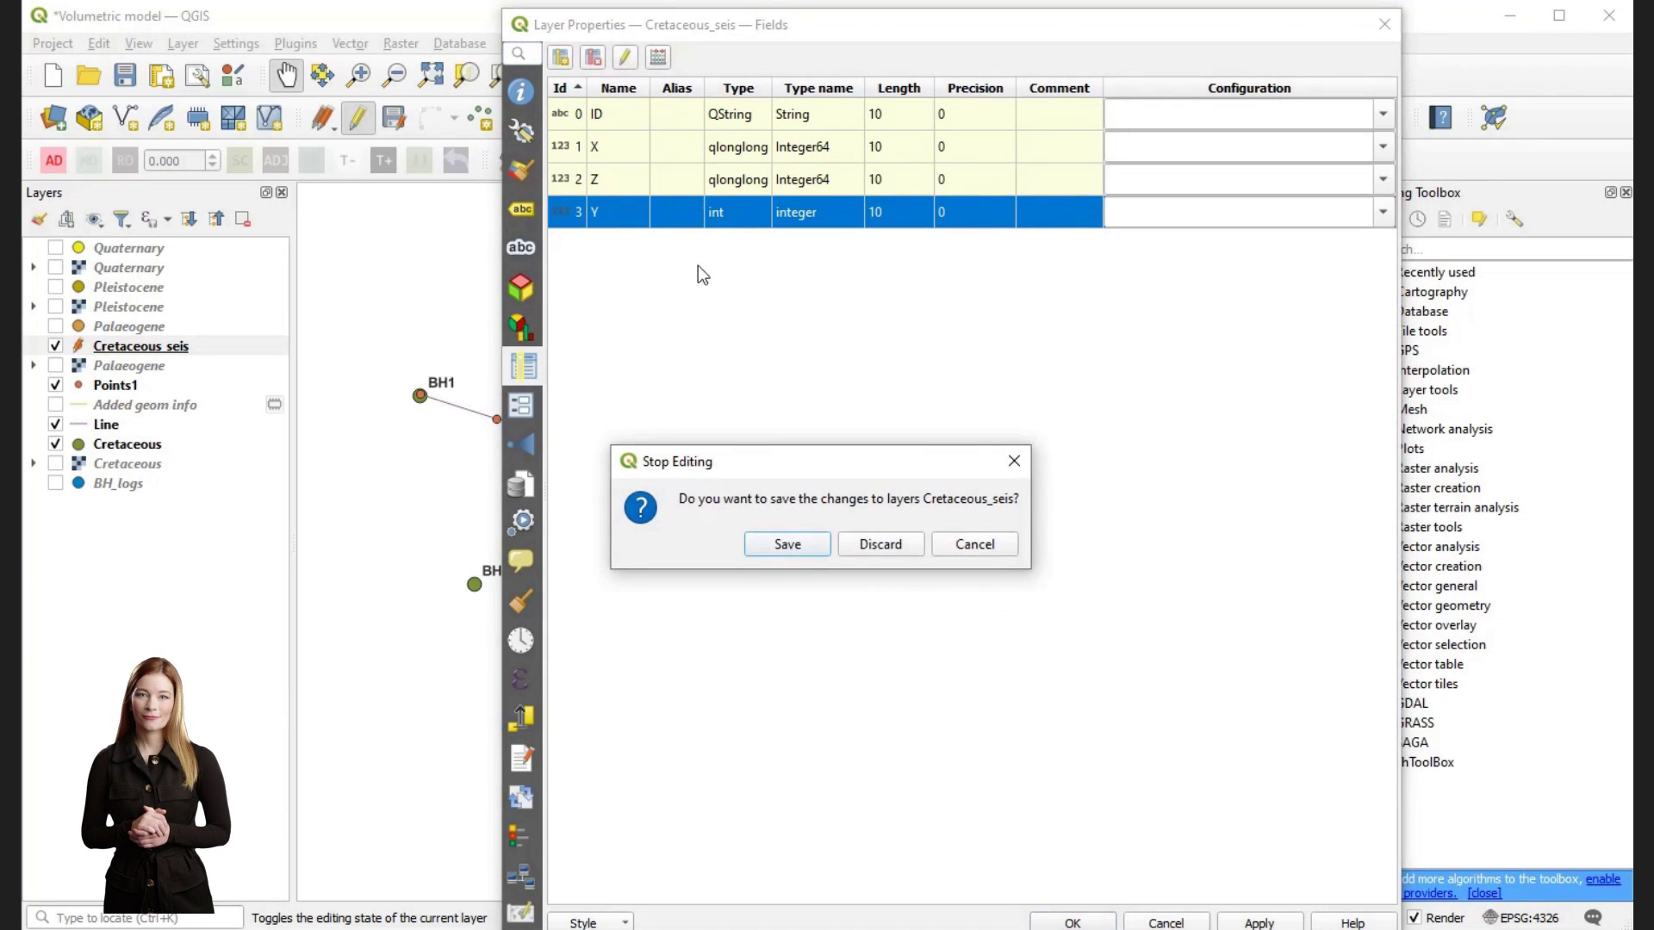
pyautogui.click(784, 542)
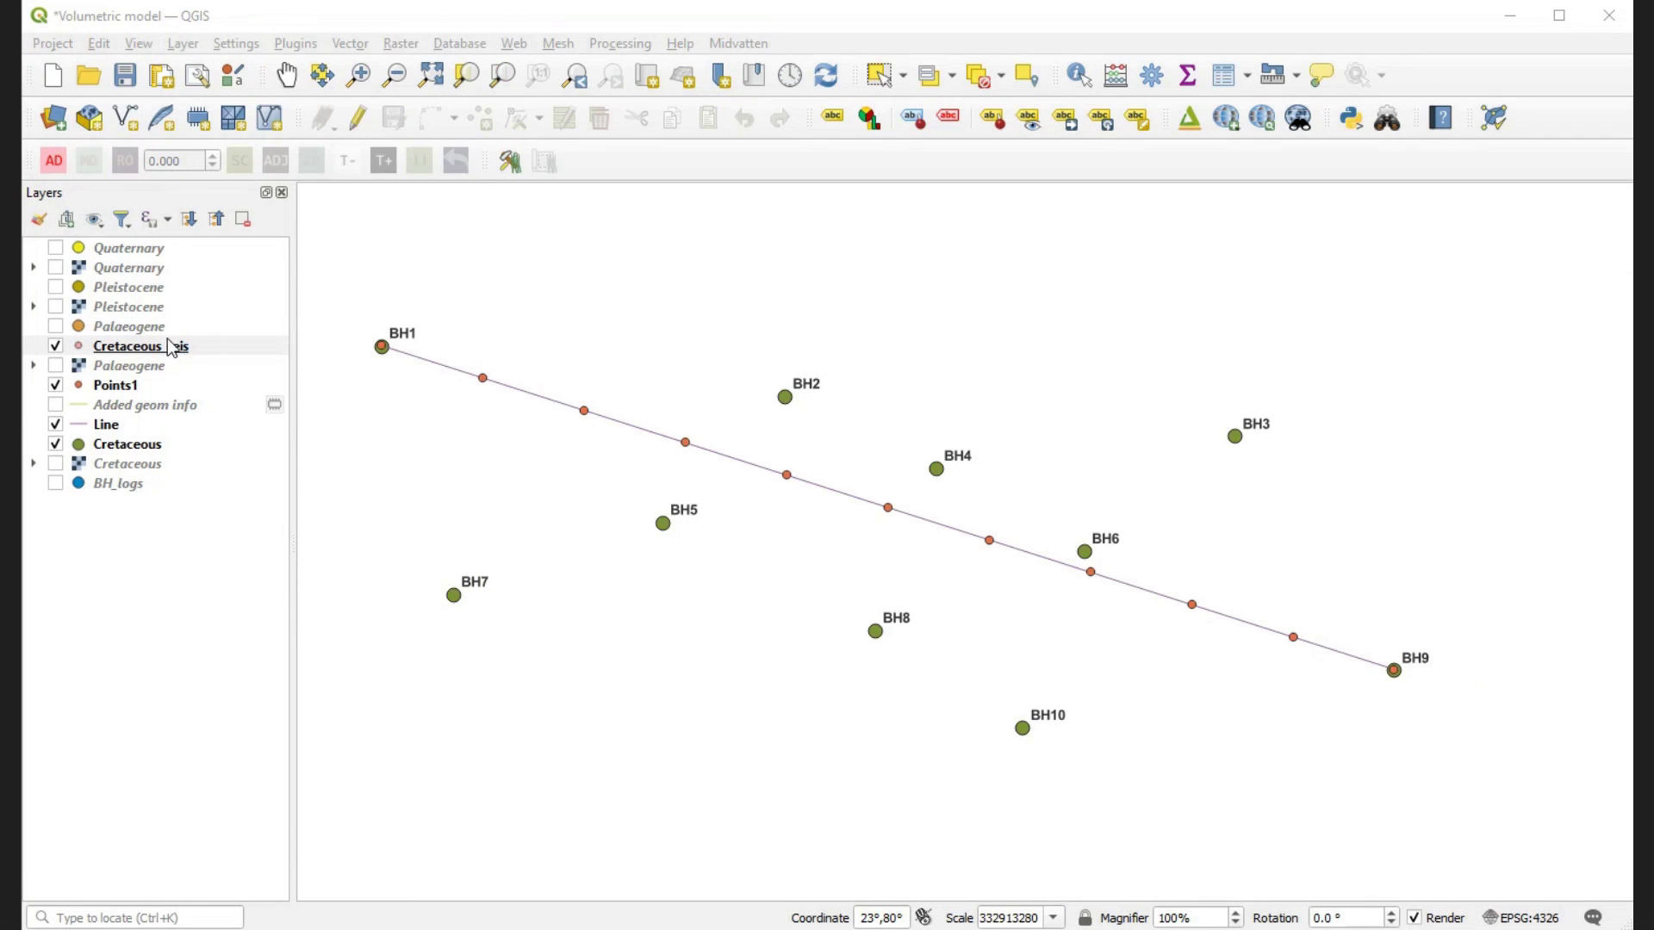
# - Open the Georeferencer and load Cretaceous_seis.shp as the vector source to georeference
pyautogui.click(183, 44)
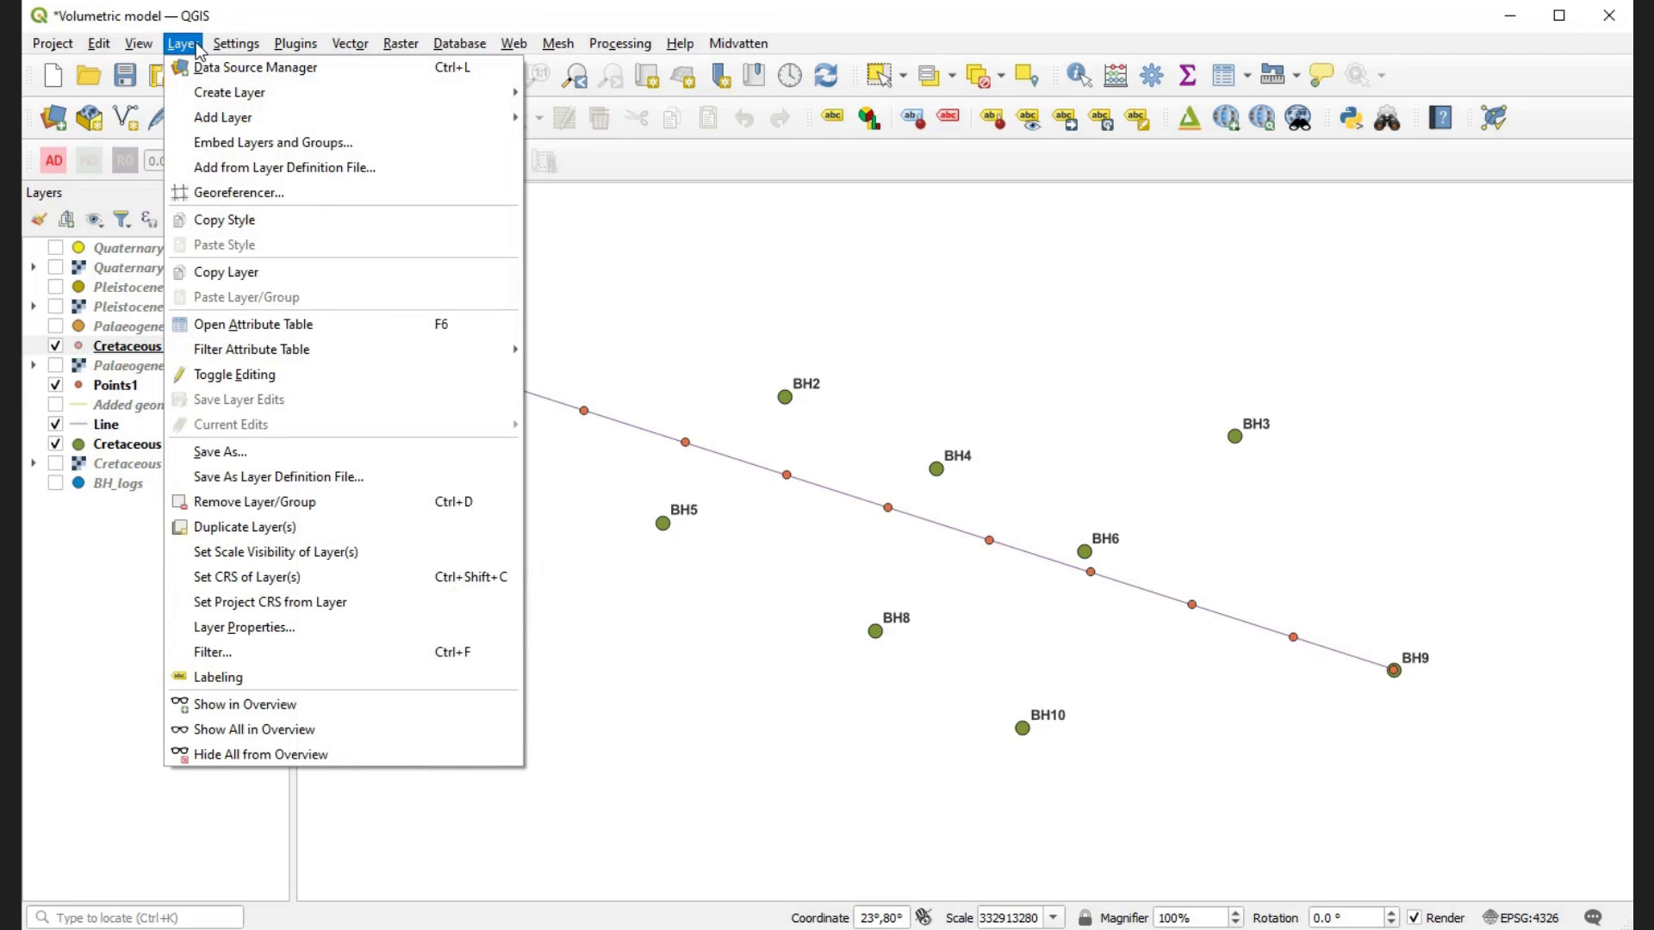
pyautogui.click(194, 188)
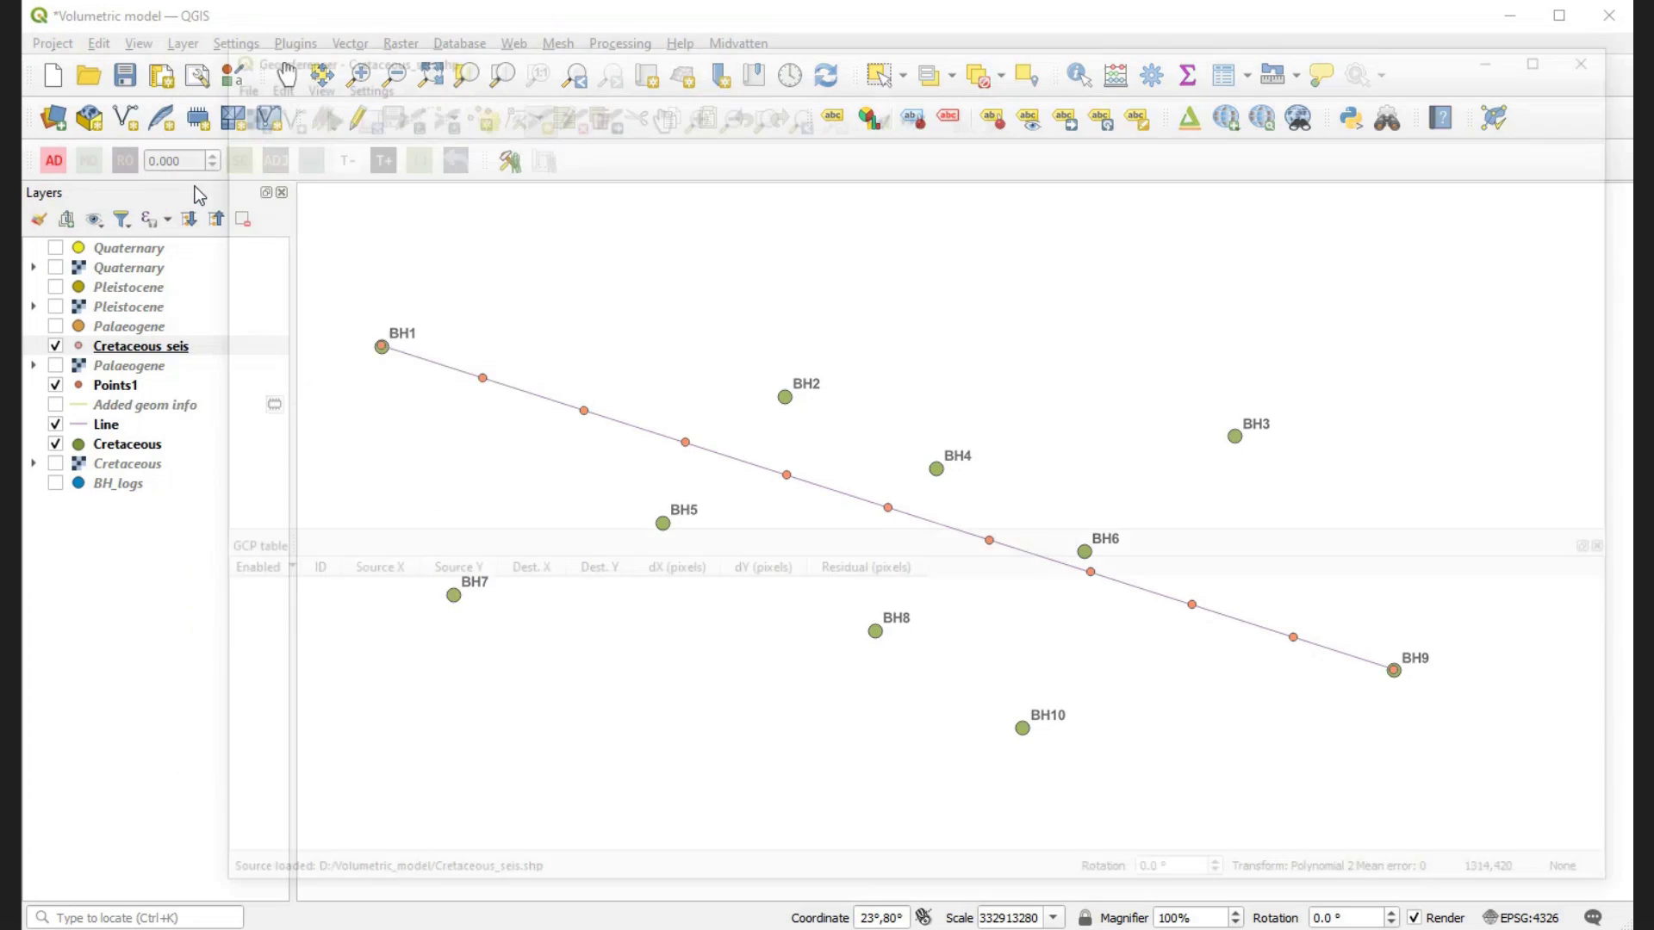
pyautogui.click(267, 112)
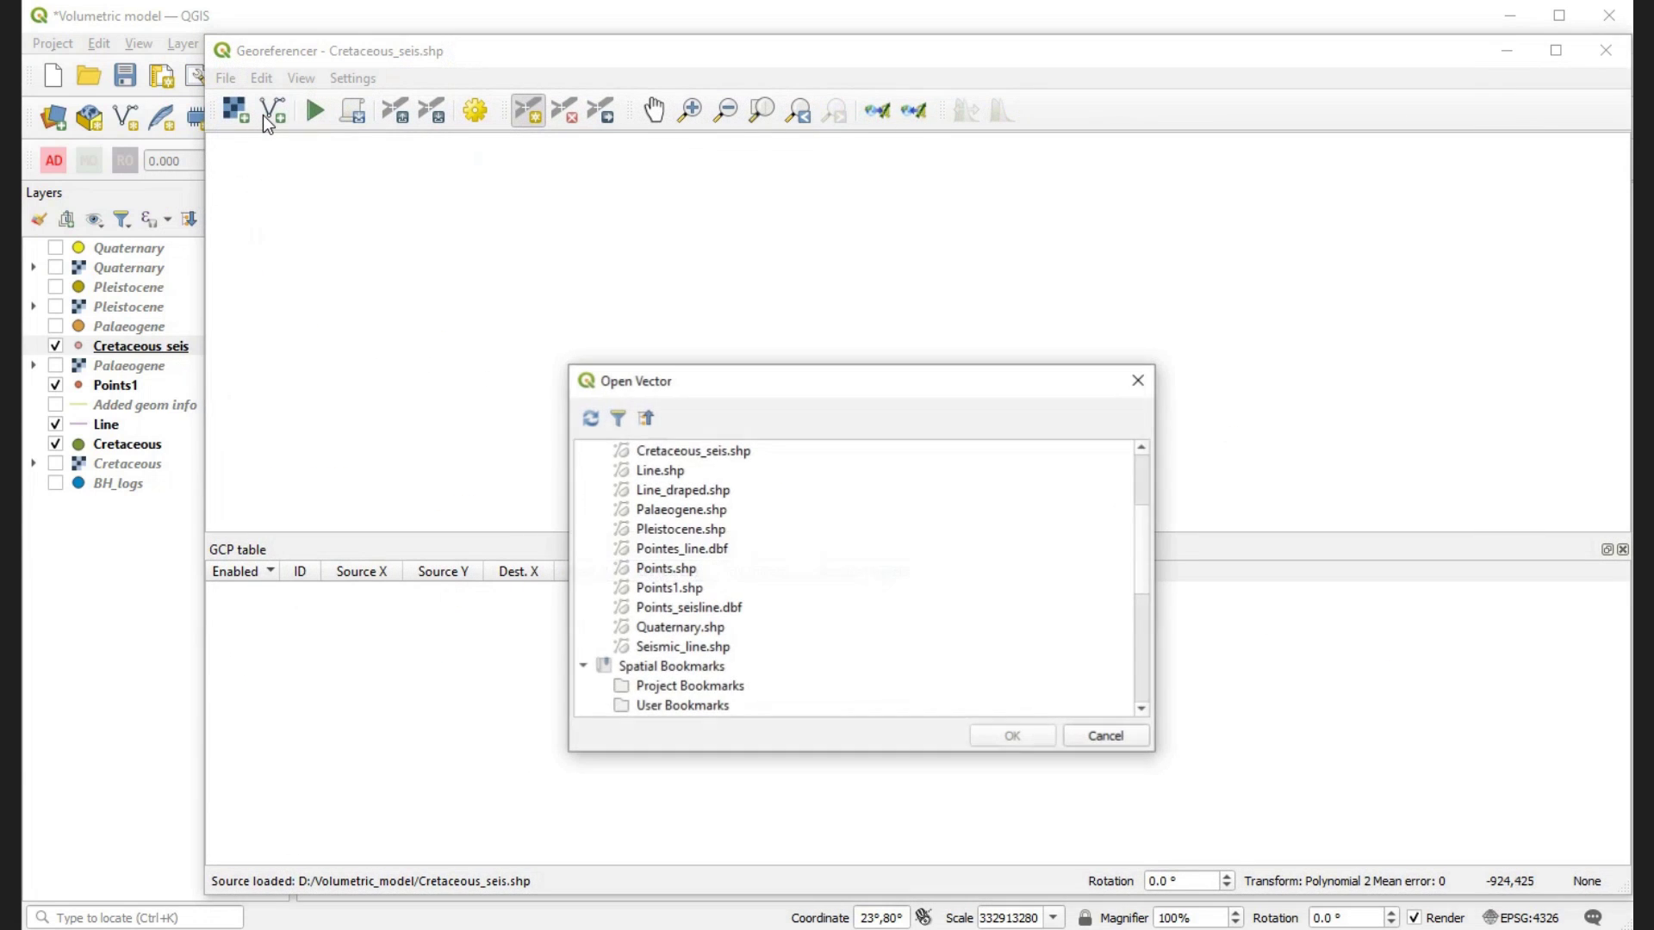
pyautogui.doubleClick(677, 455)
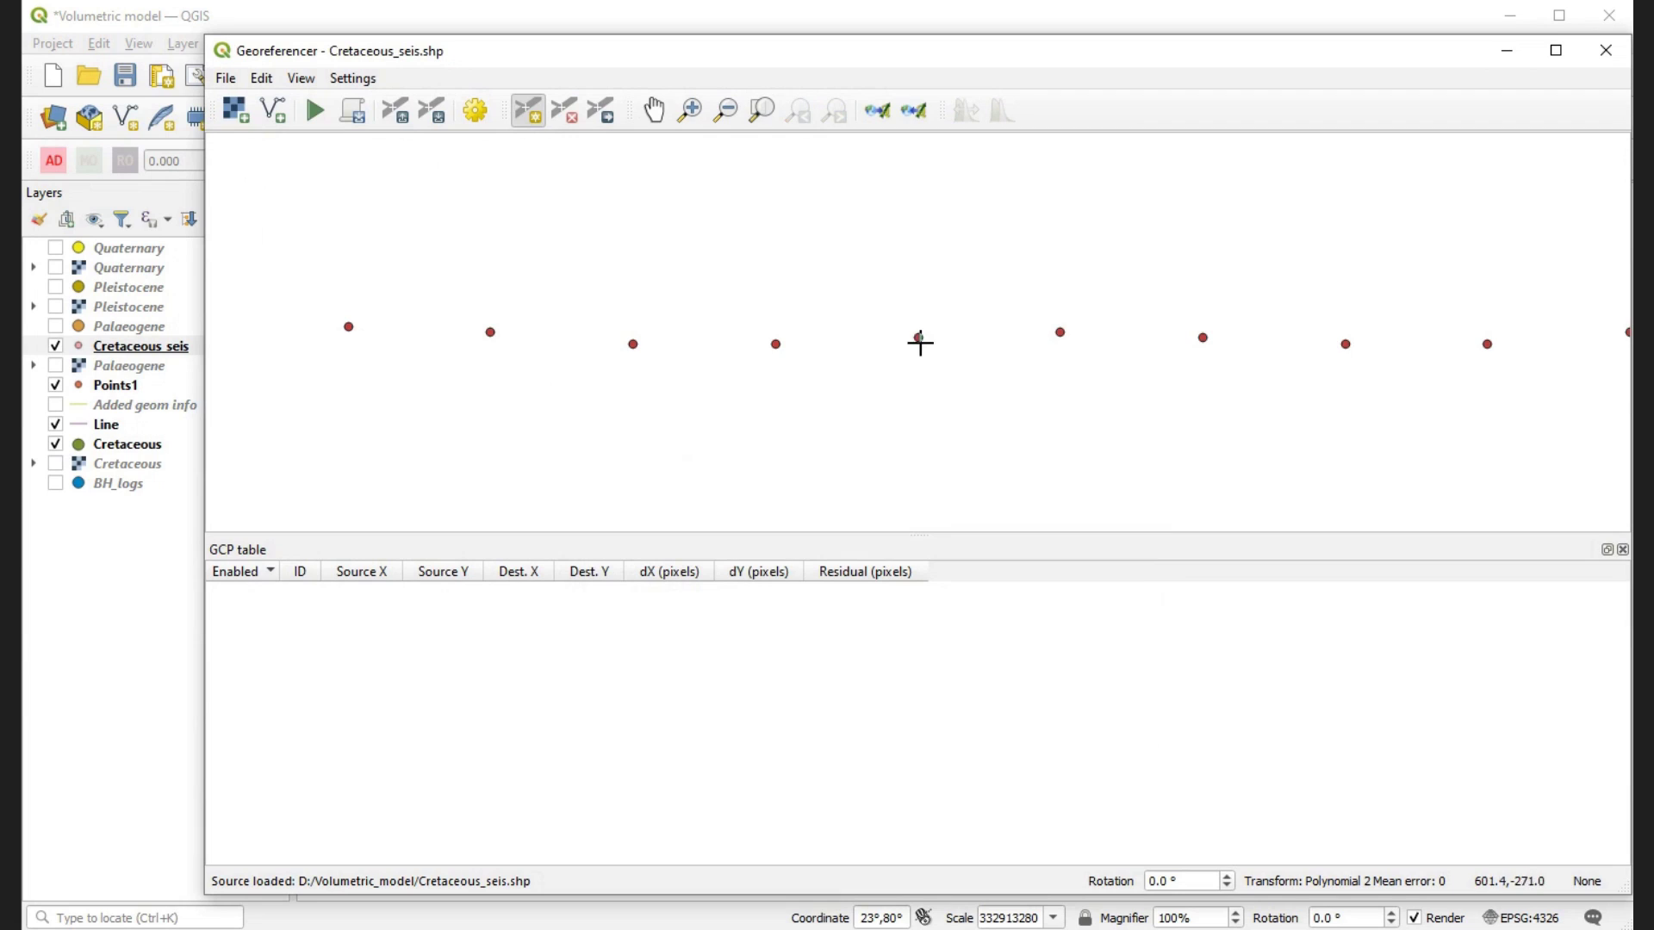
pyautogui.scroll(1, 922, 338)
pyautogui.scroll(-2, 922, 338)
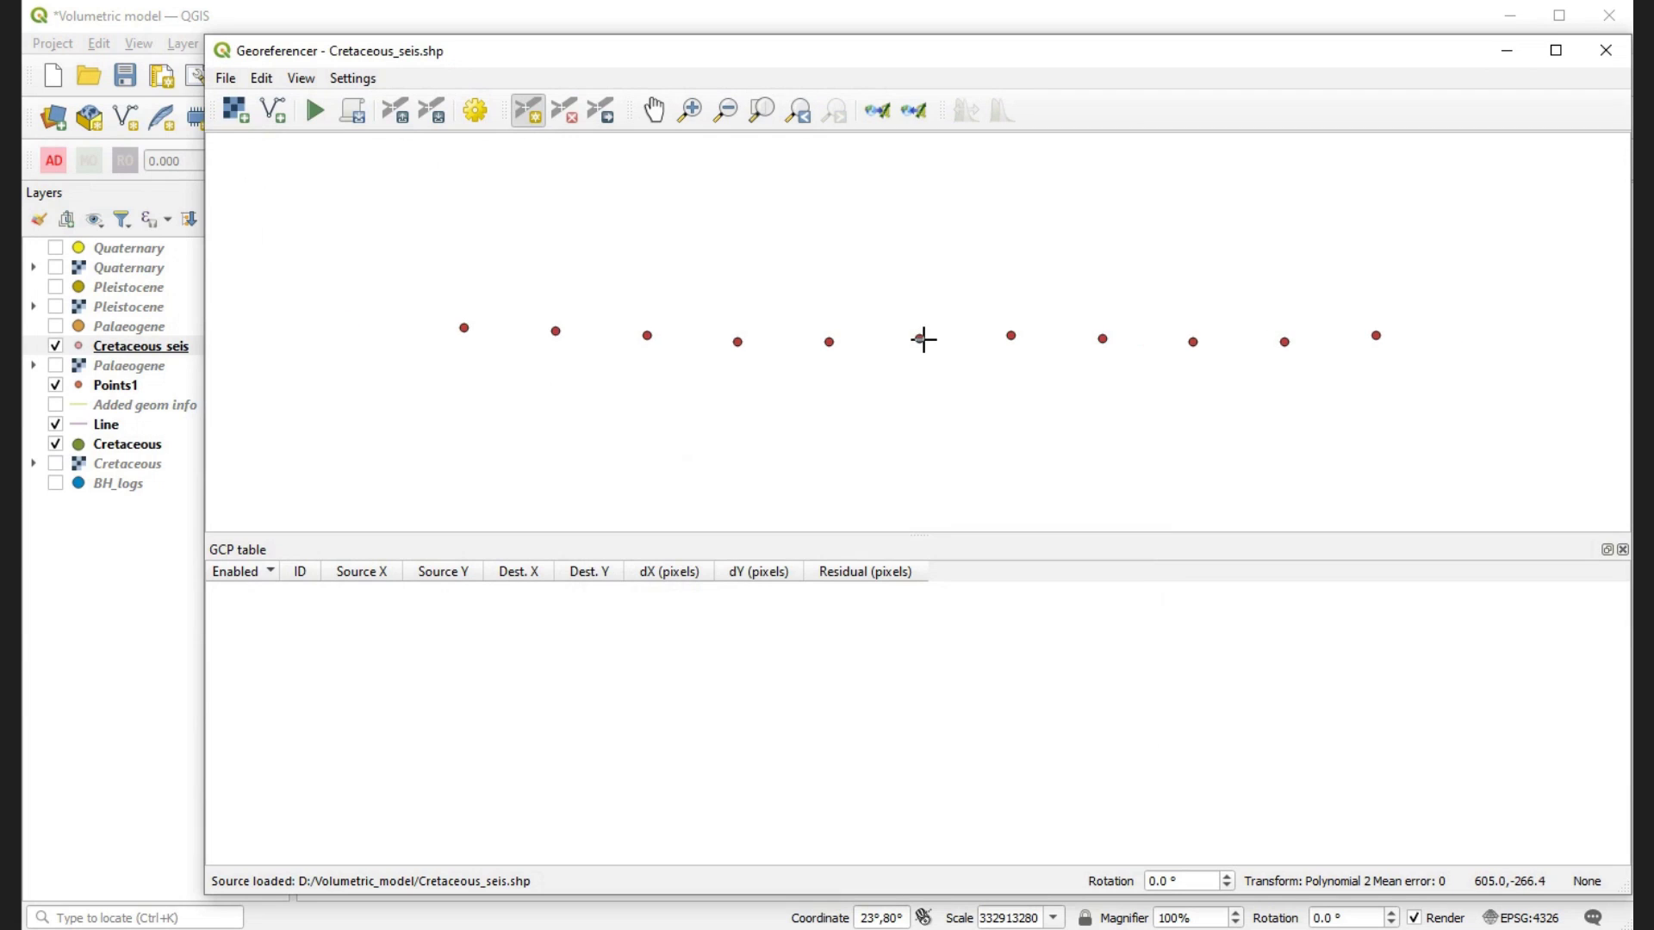
# - Add a control point tying the first seismic point to the BH1 location on the map canvas
pyautogui.click(462, 327)
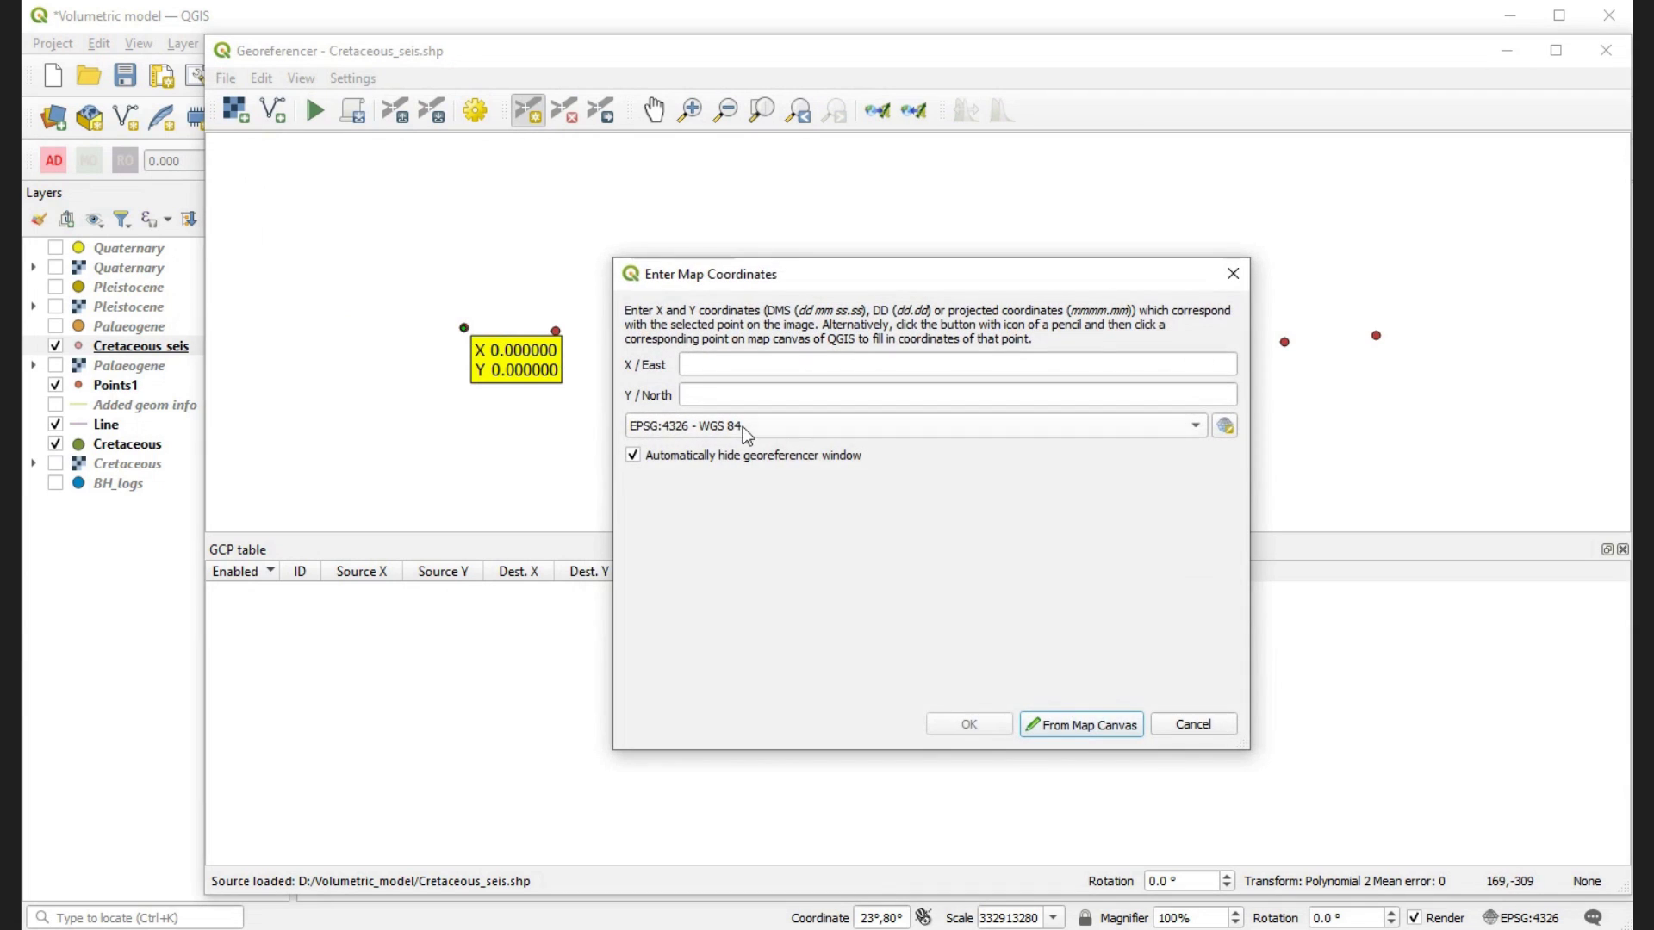
pyautogui.click(1082, 726)
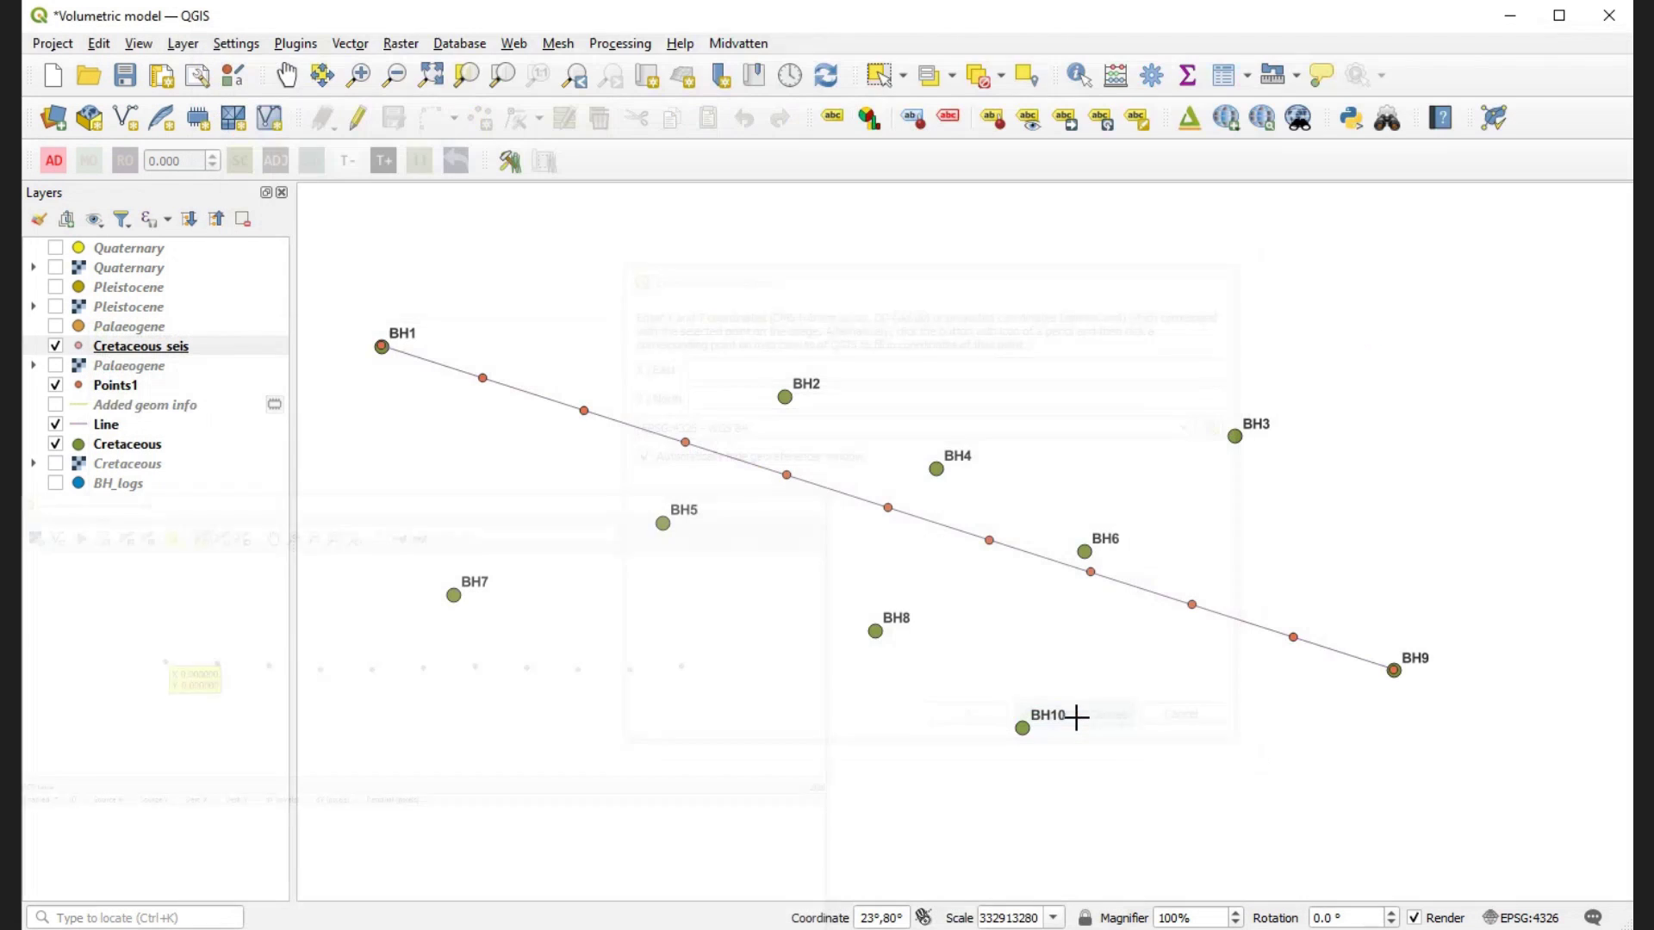
pyautogui.click(380, 345)
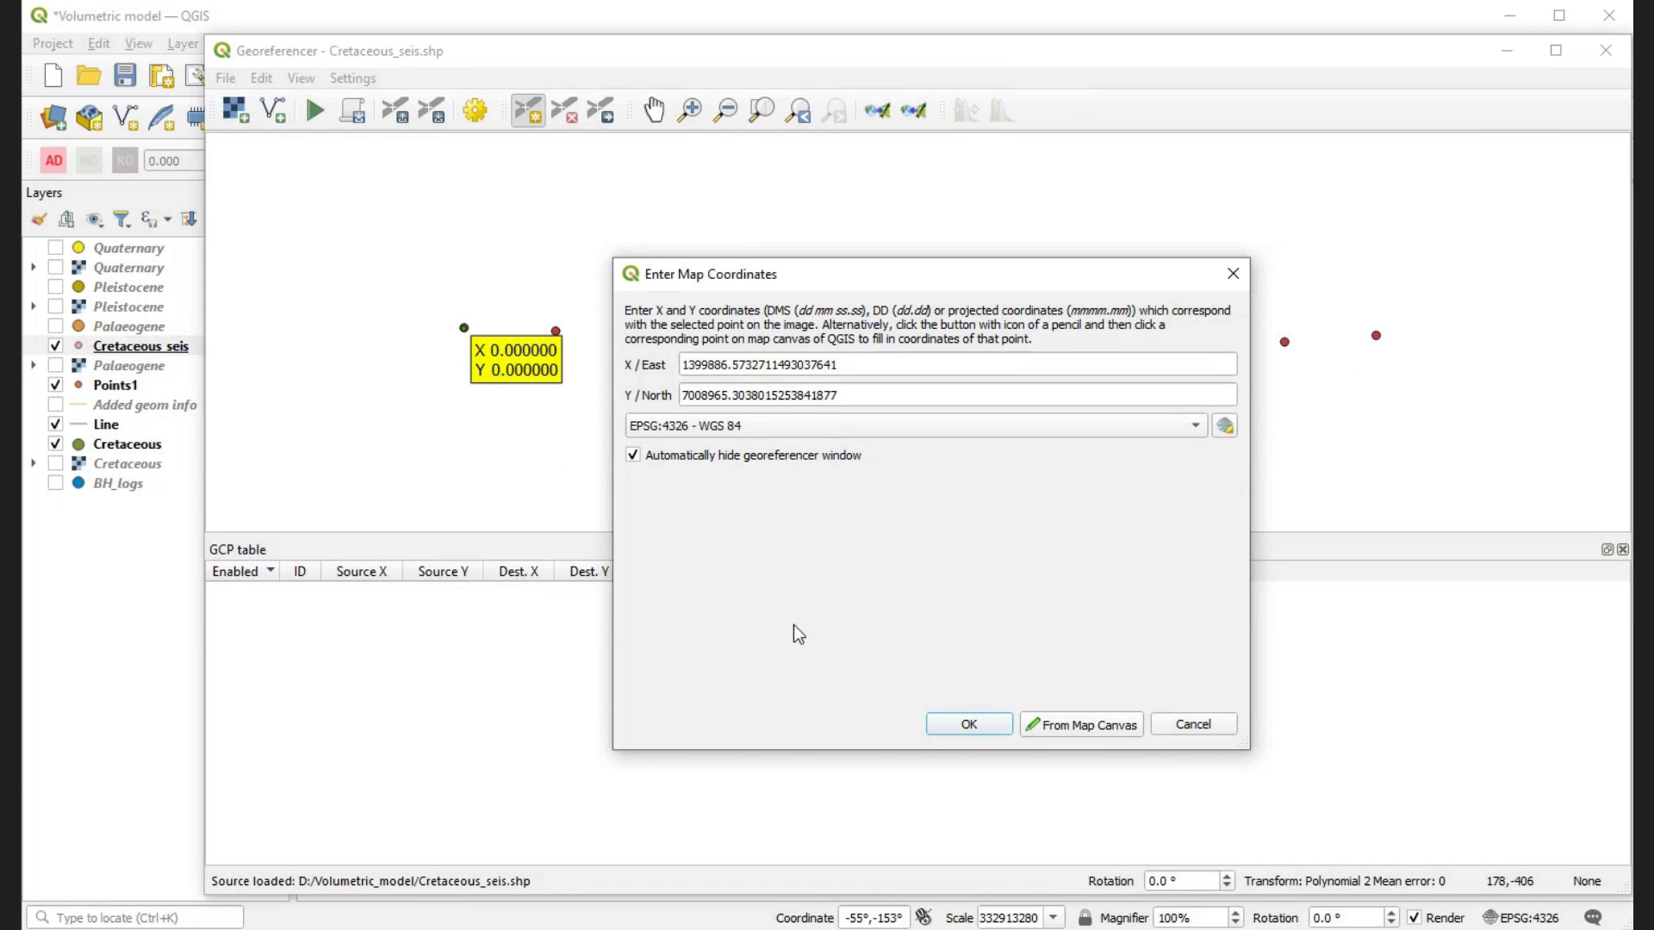
pyautogui.click(969, 724)
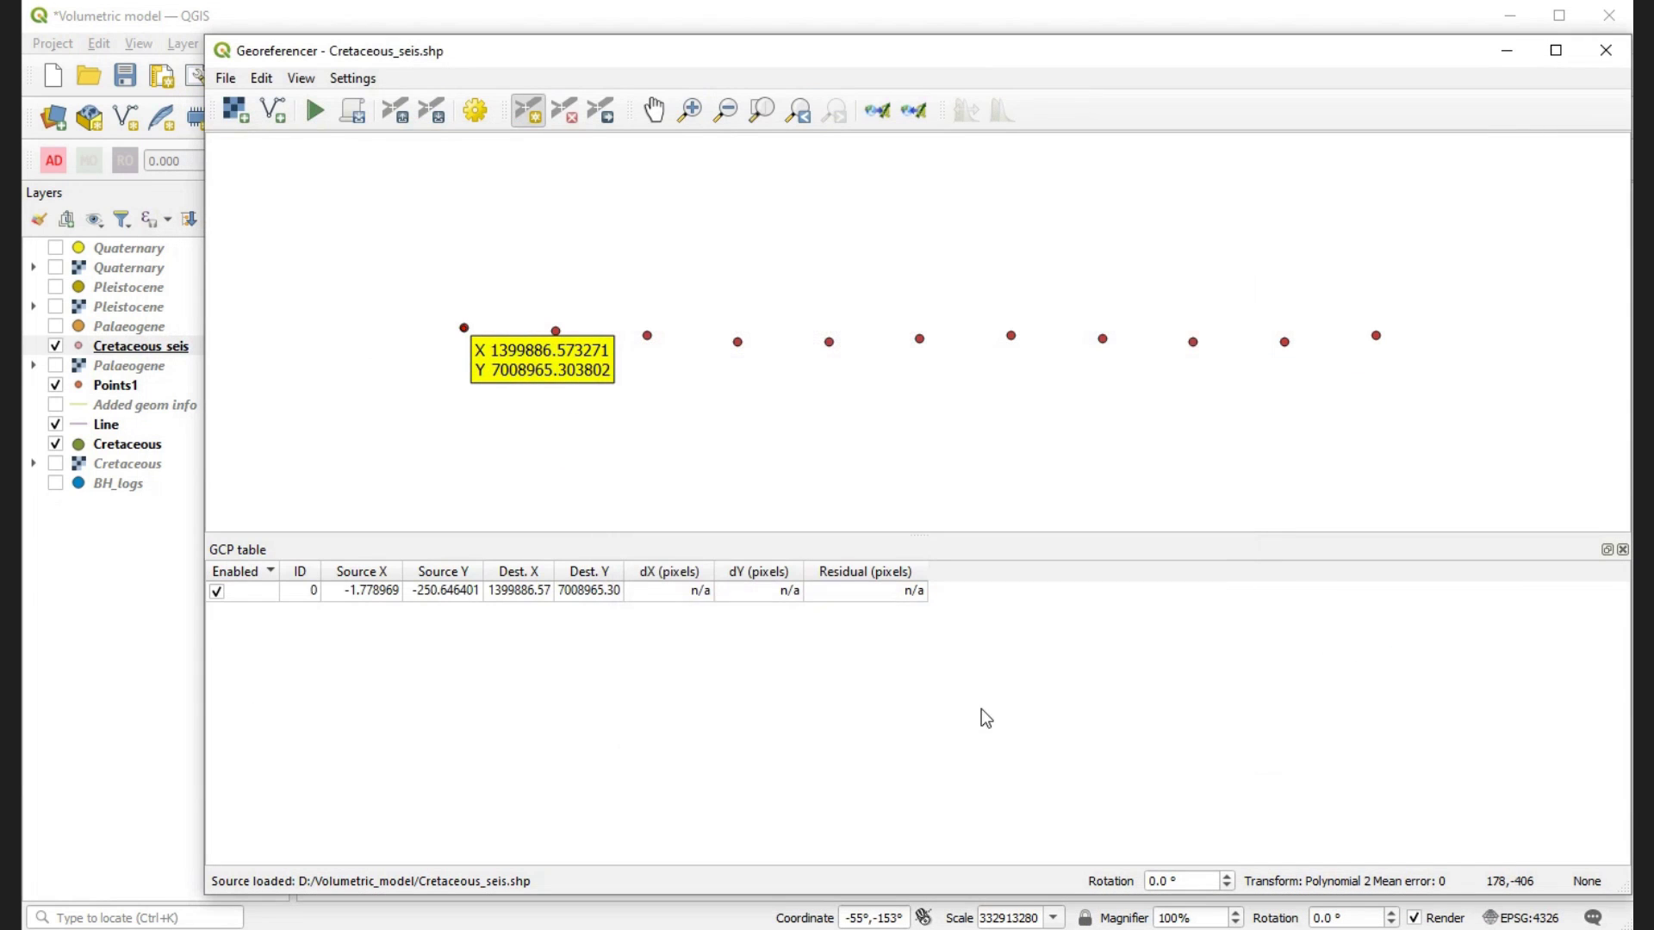
# - Add a control point tying the second seismic point to the second Points1 point along the line from BH1
pyautogui.click(555, 330)
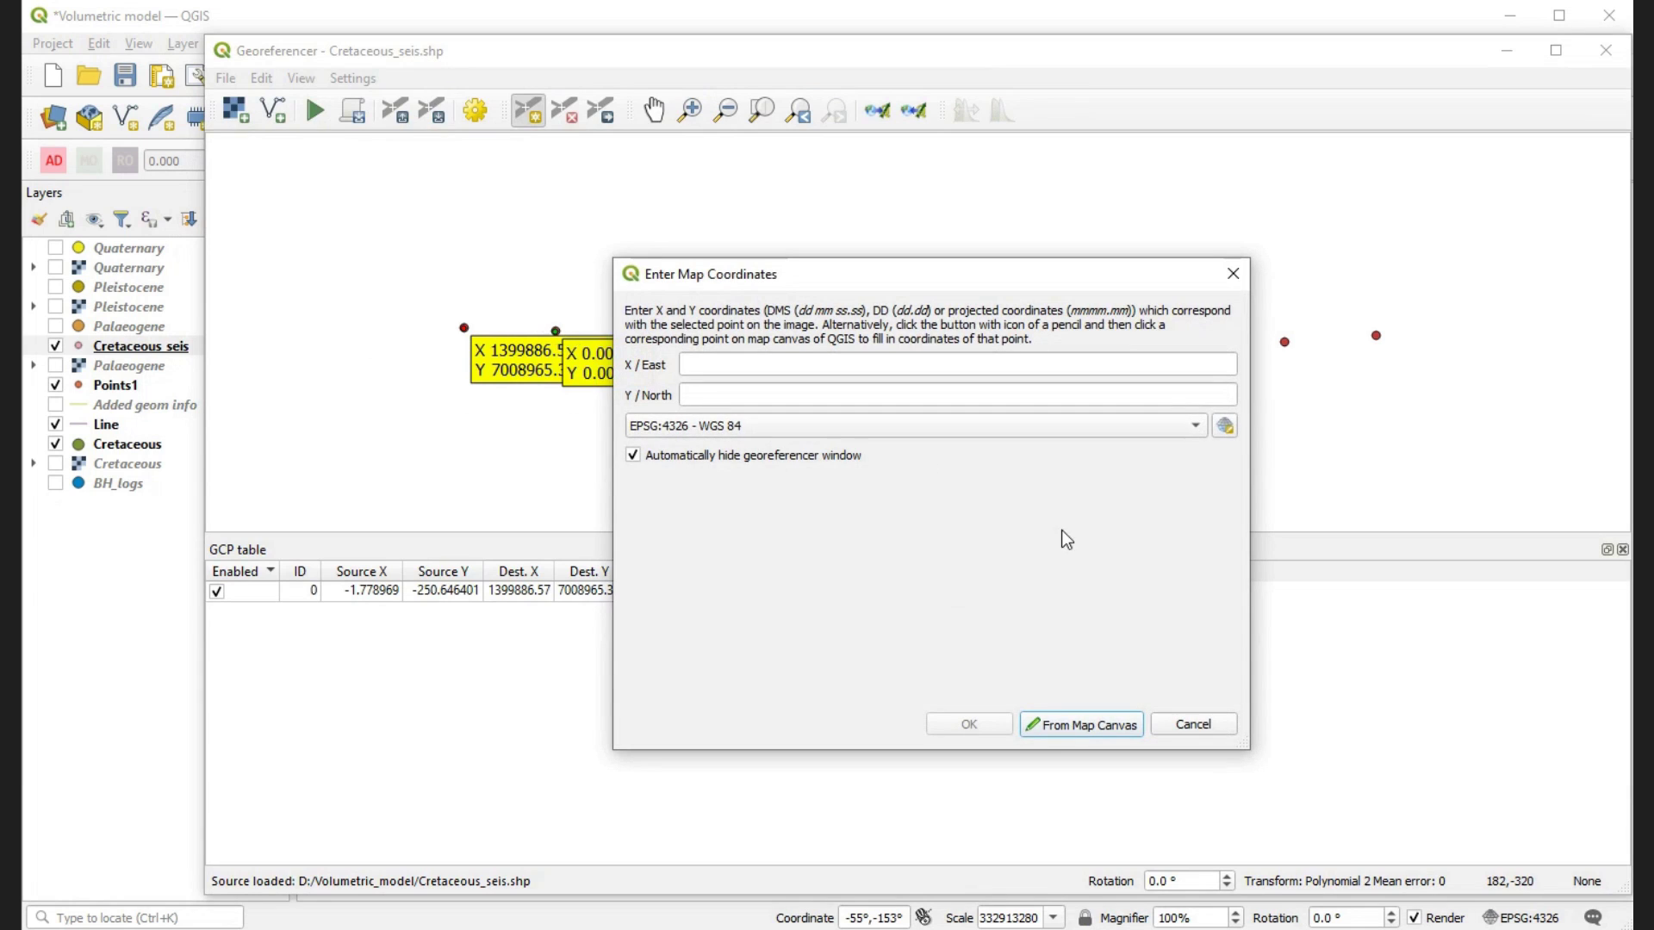
pyautogui.click(1093, 721)
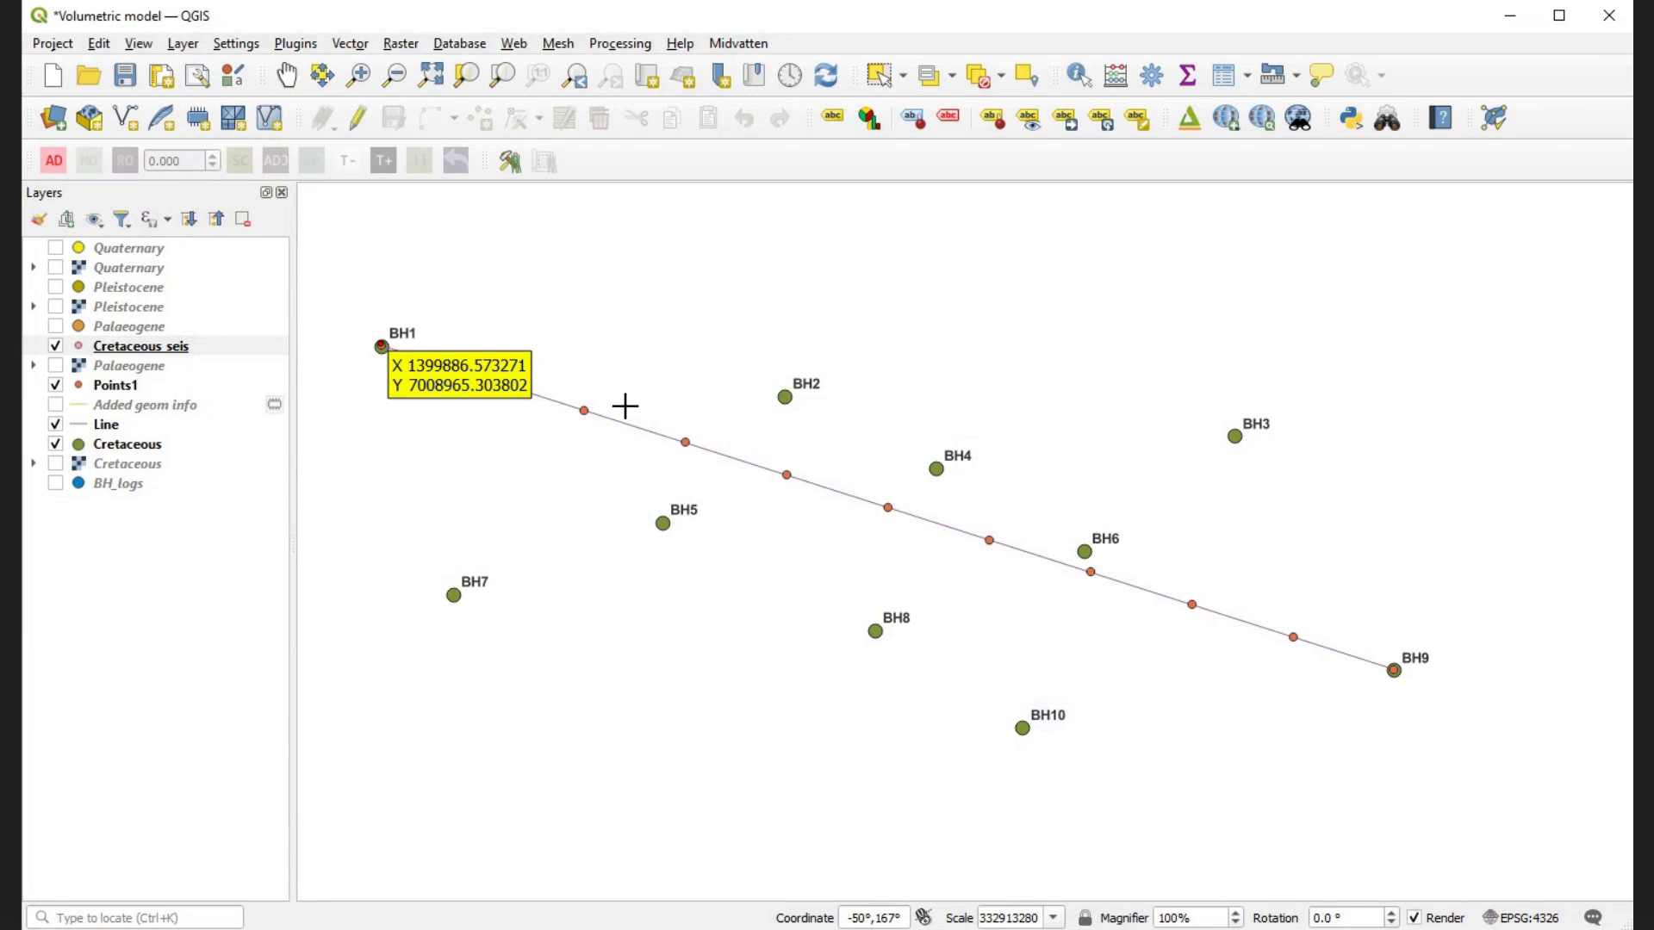
pyautogui.scroll(2, 457, 362)
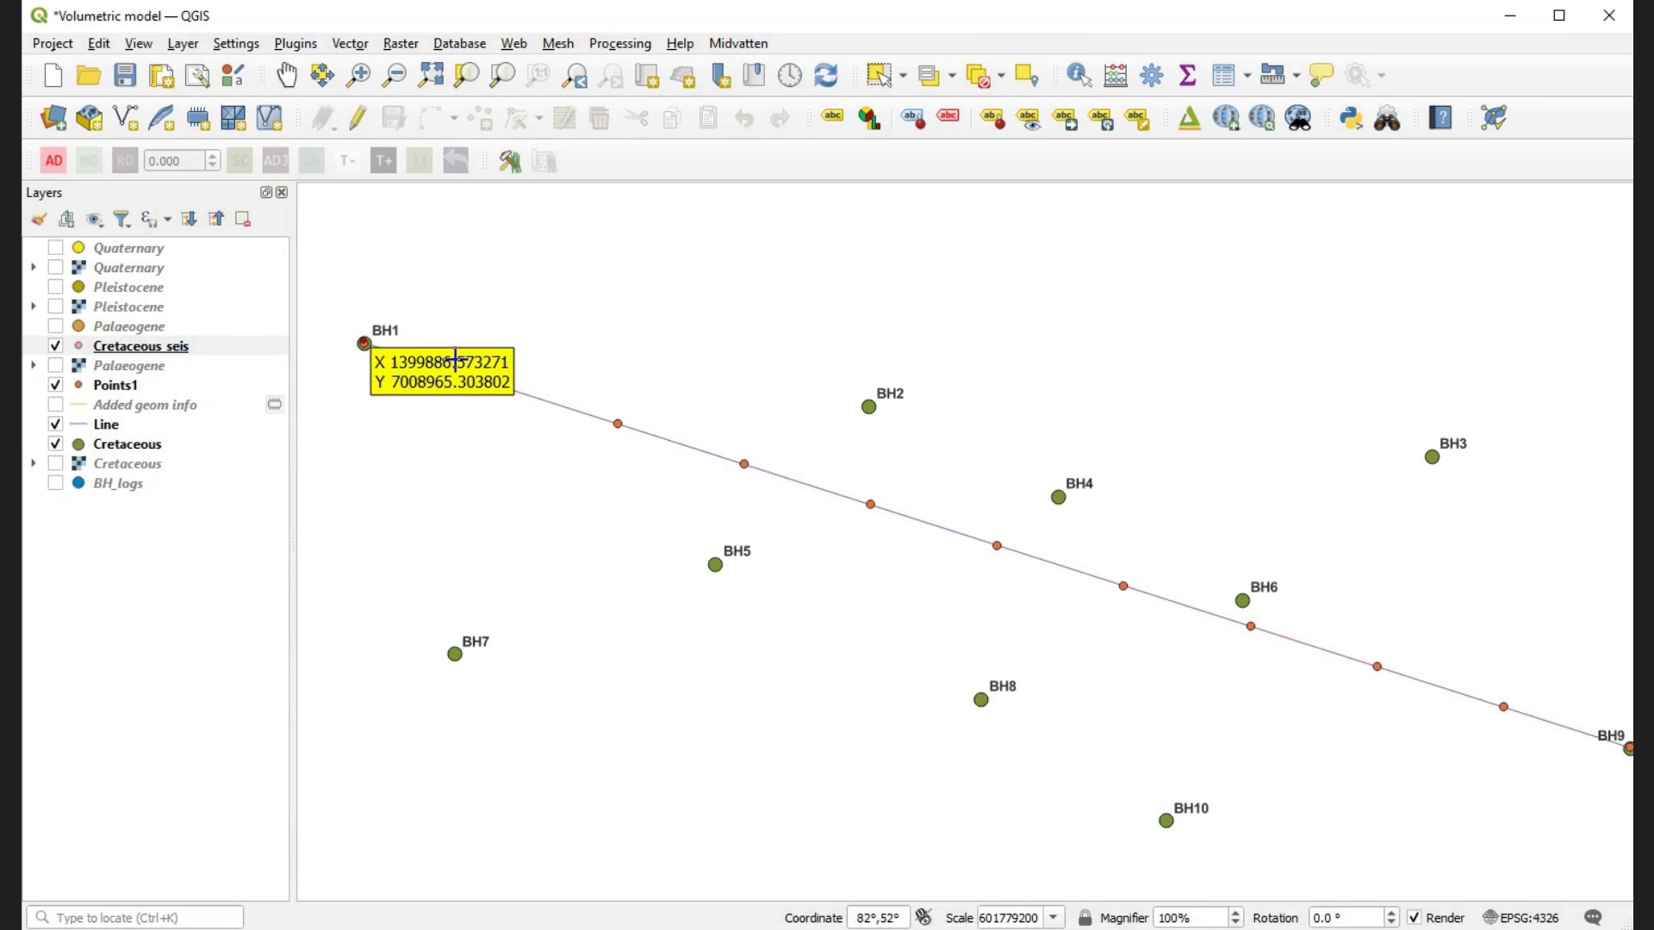
pyautogui.scroll(1, 480, 374)
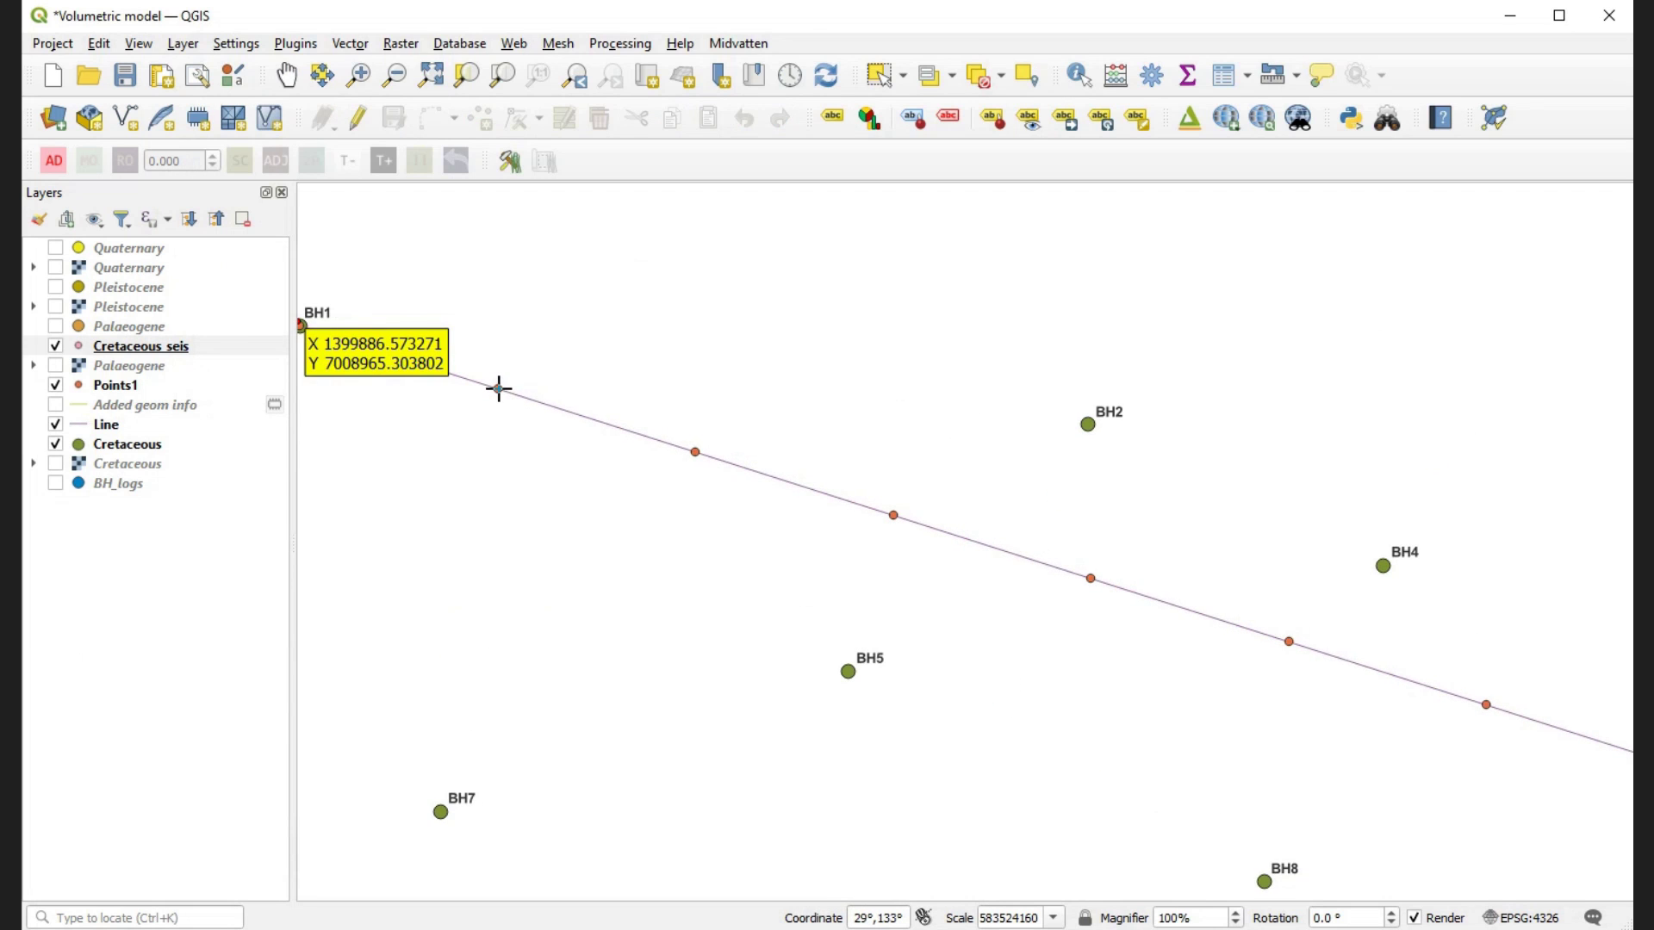
pyautogui.click(499, 387)
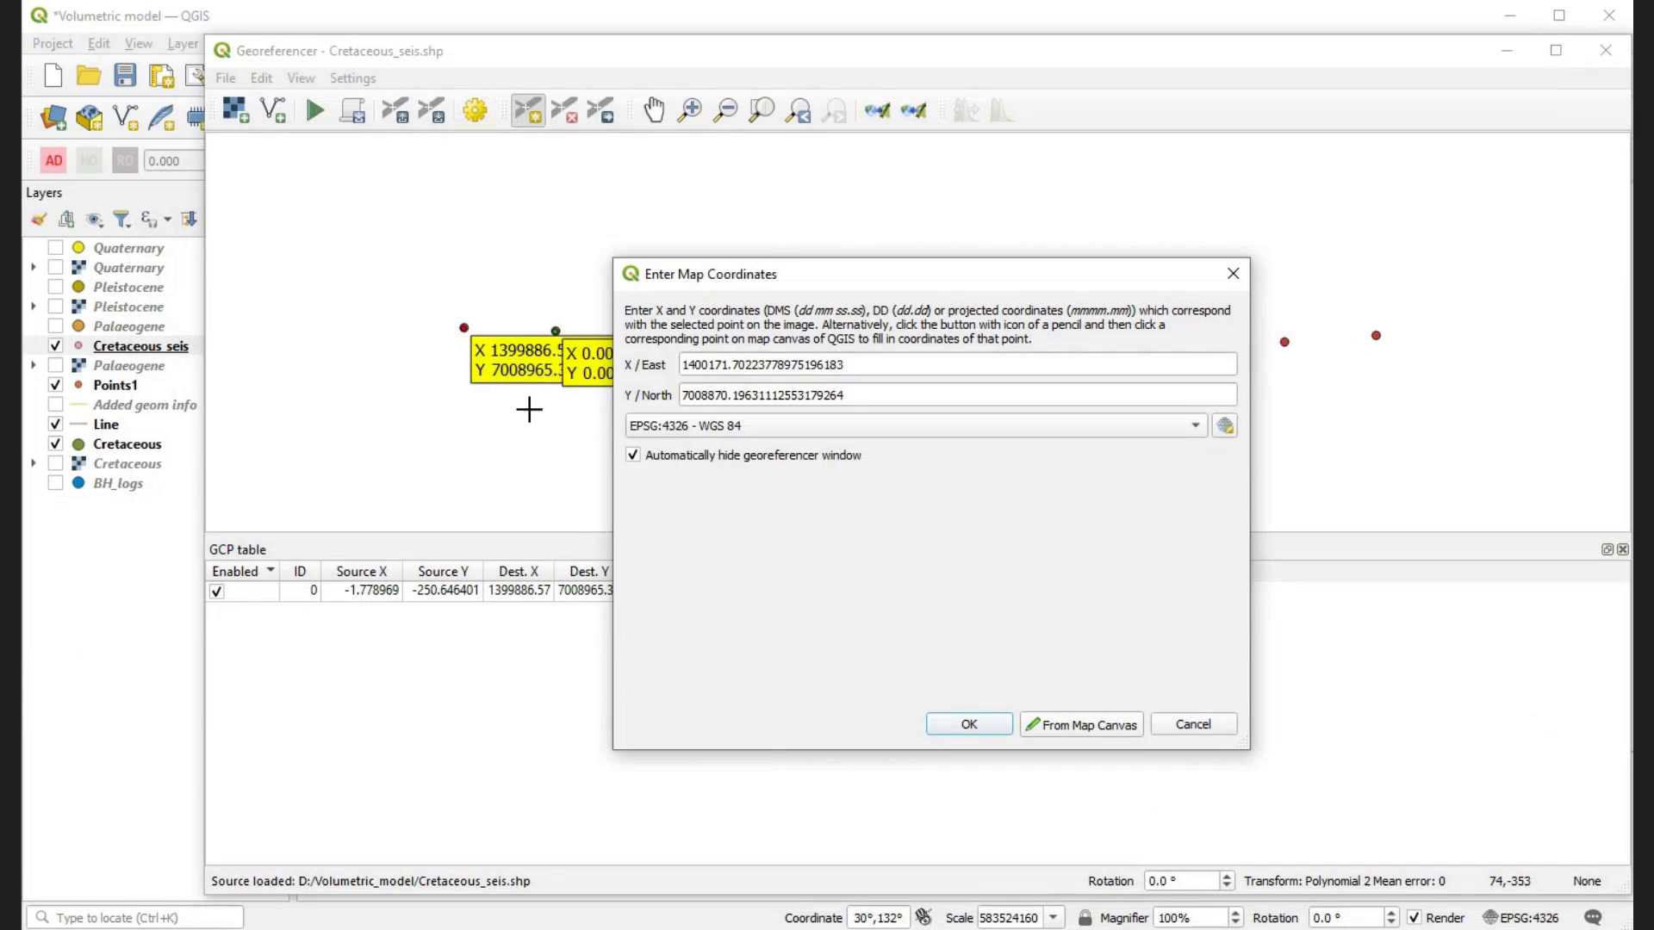
pyautogui.click(968, 725)
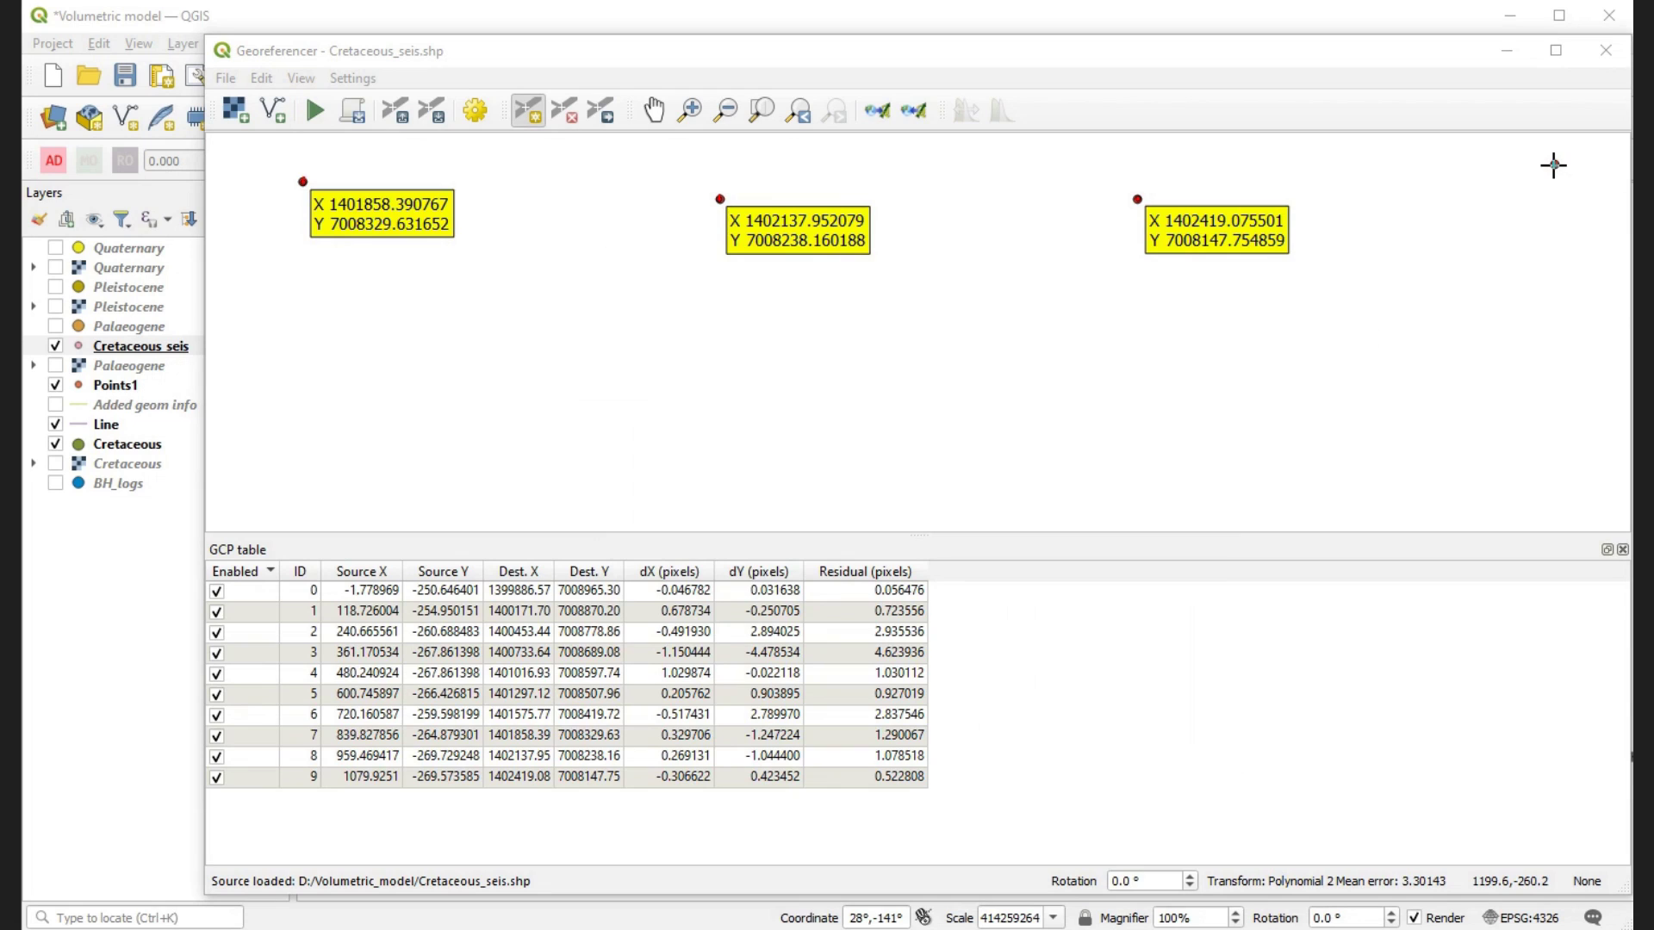
# - Add a control point tying the last seismic point to the BH9 location on the map canvas
pyautogui.click(1554, 166)
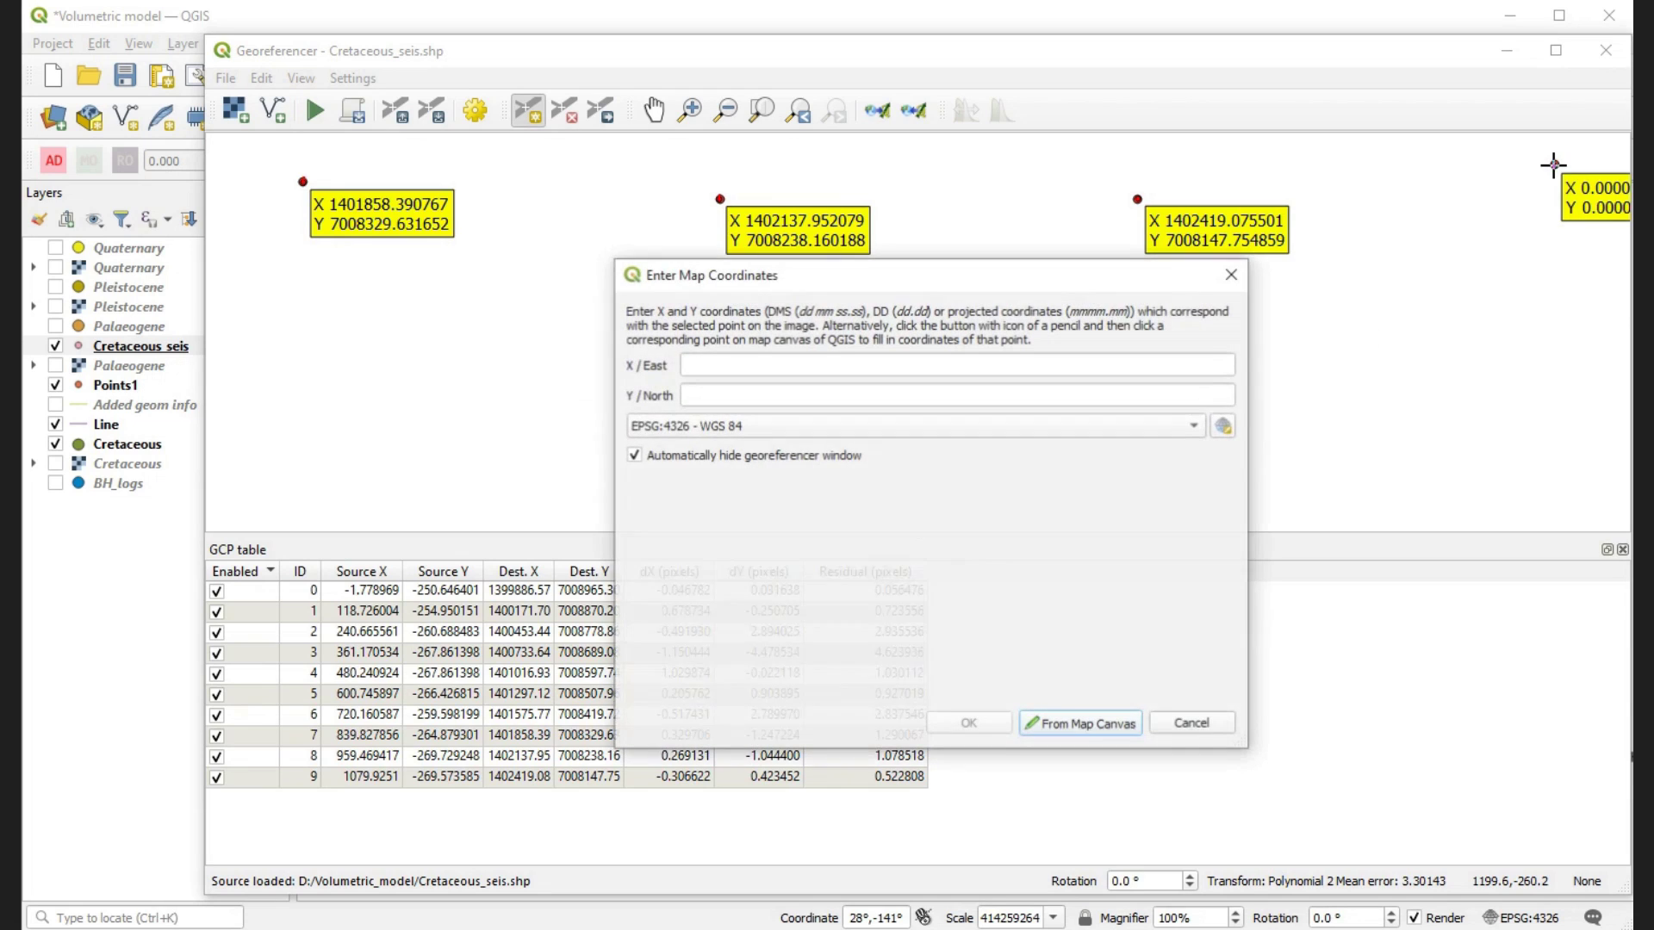
pyautogui.click(1130, 732)
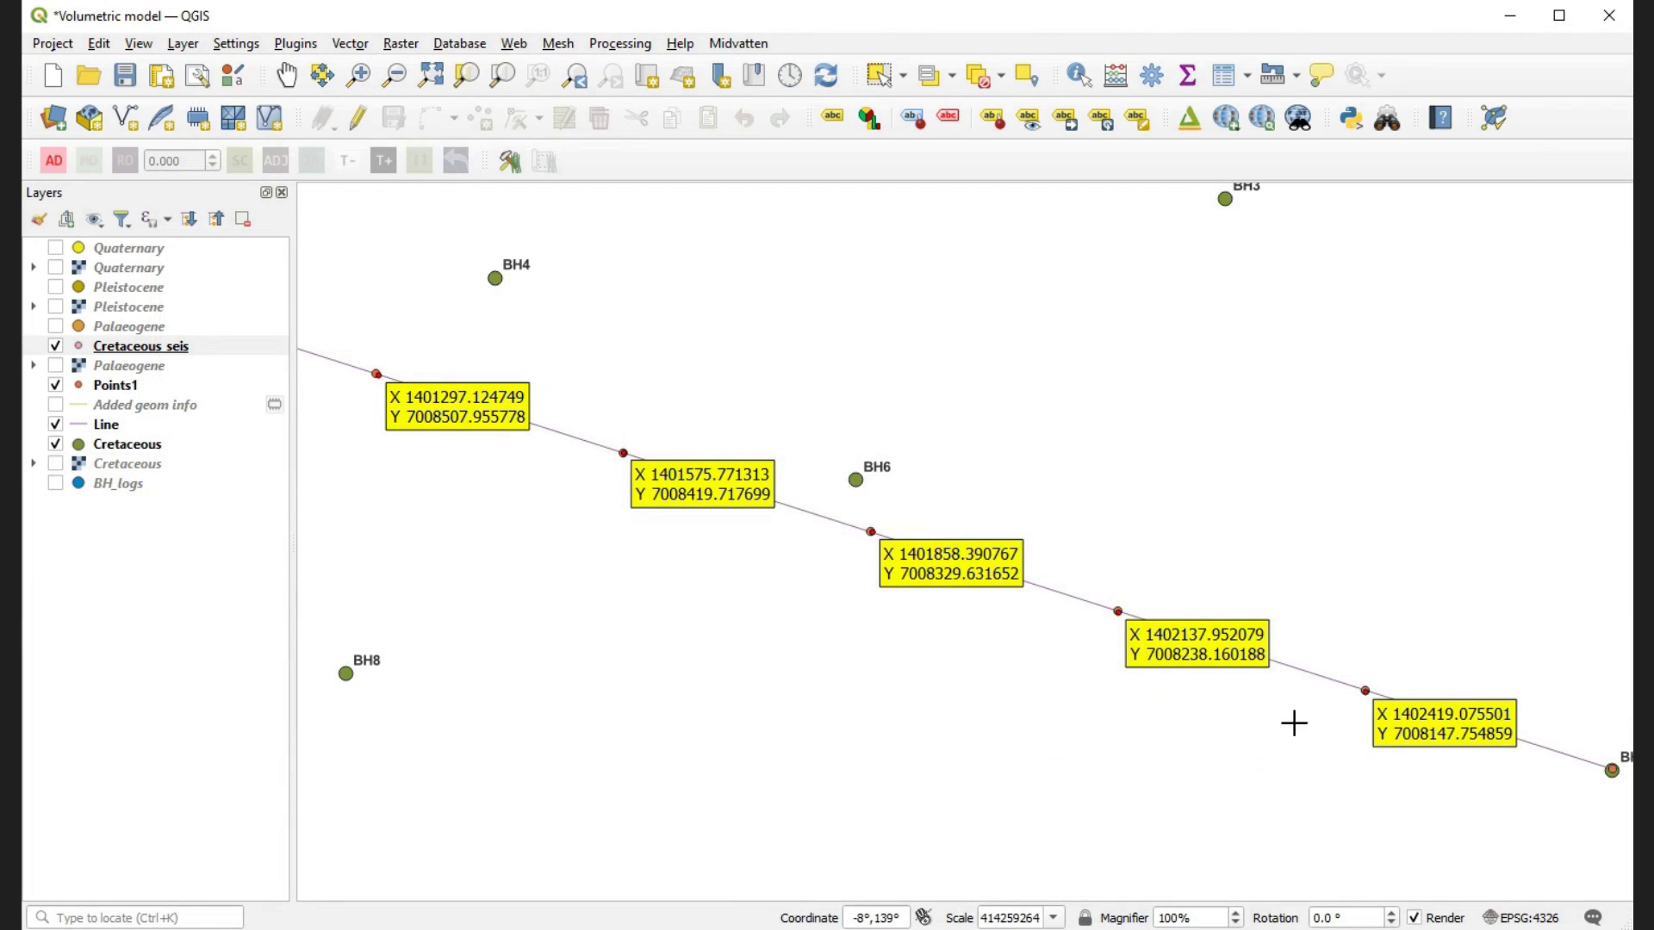
pyautogui.click(1611, 770)
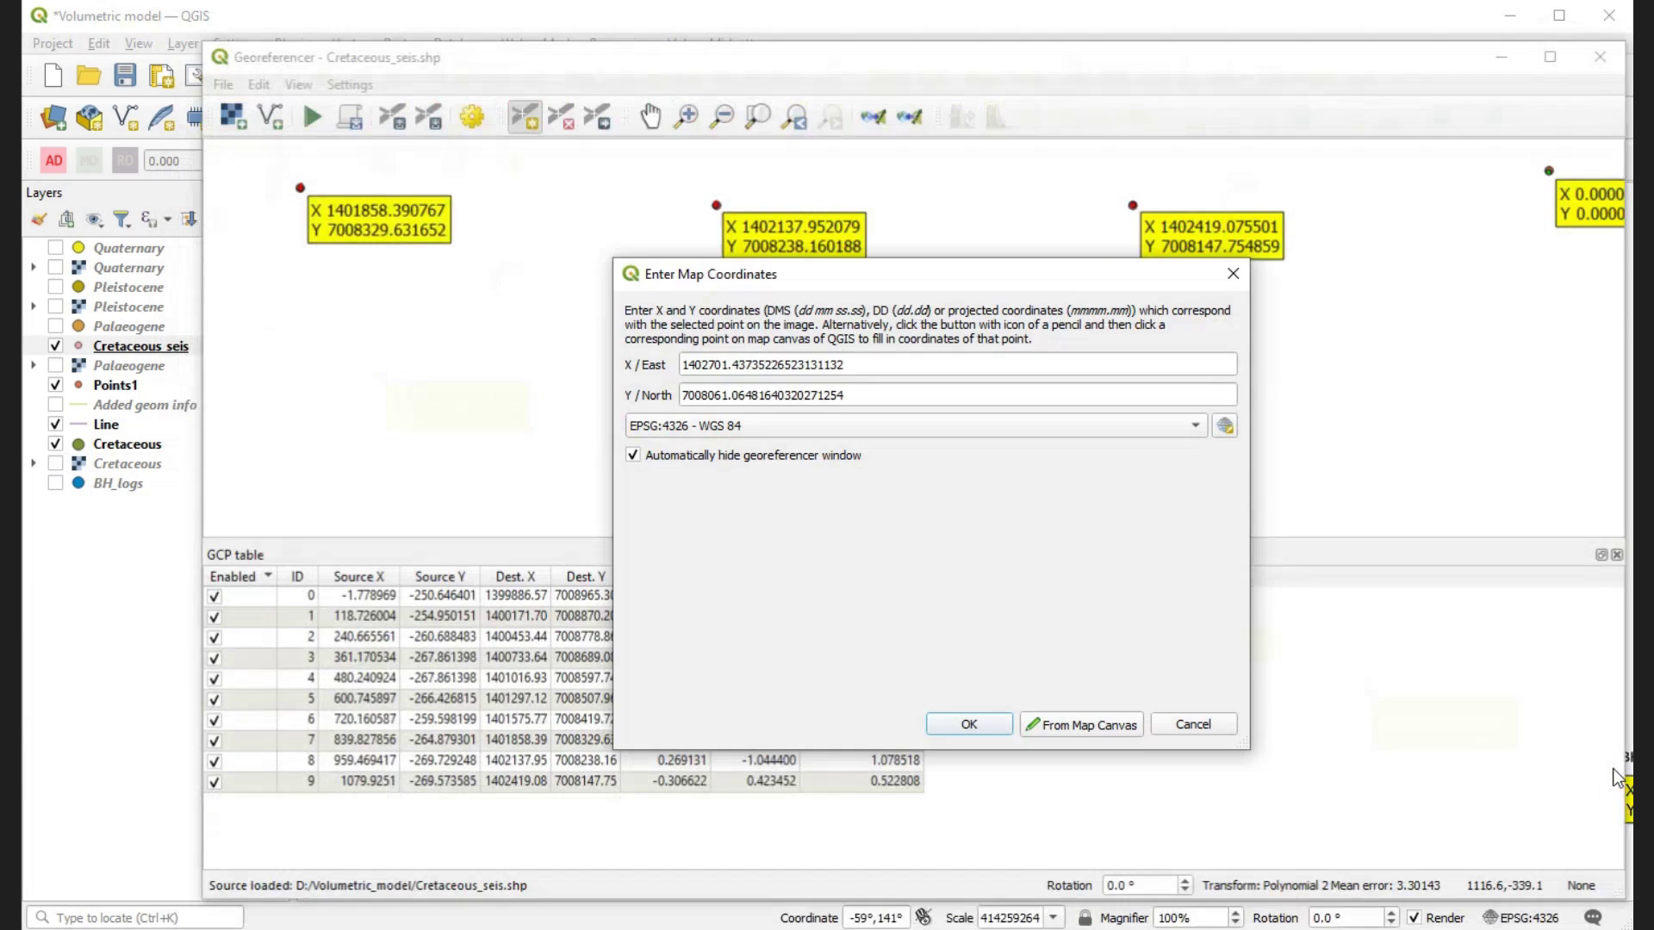
pyautogui.click(970, 724)
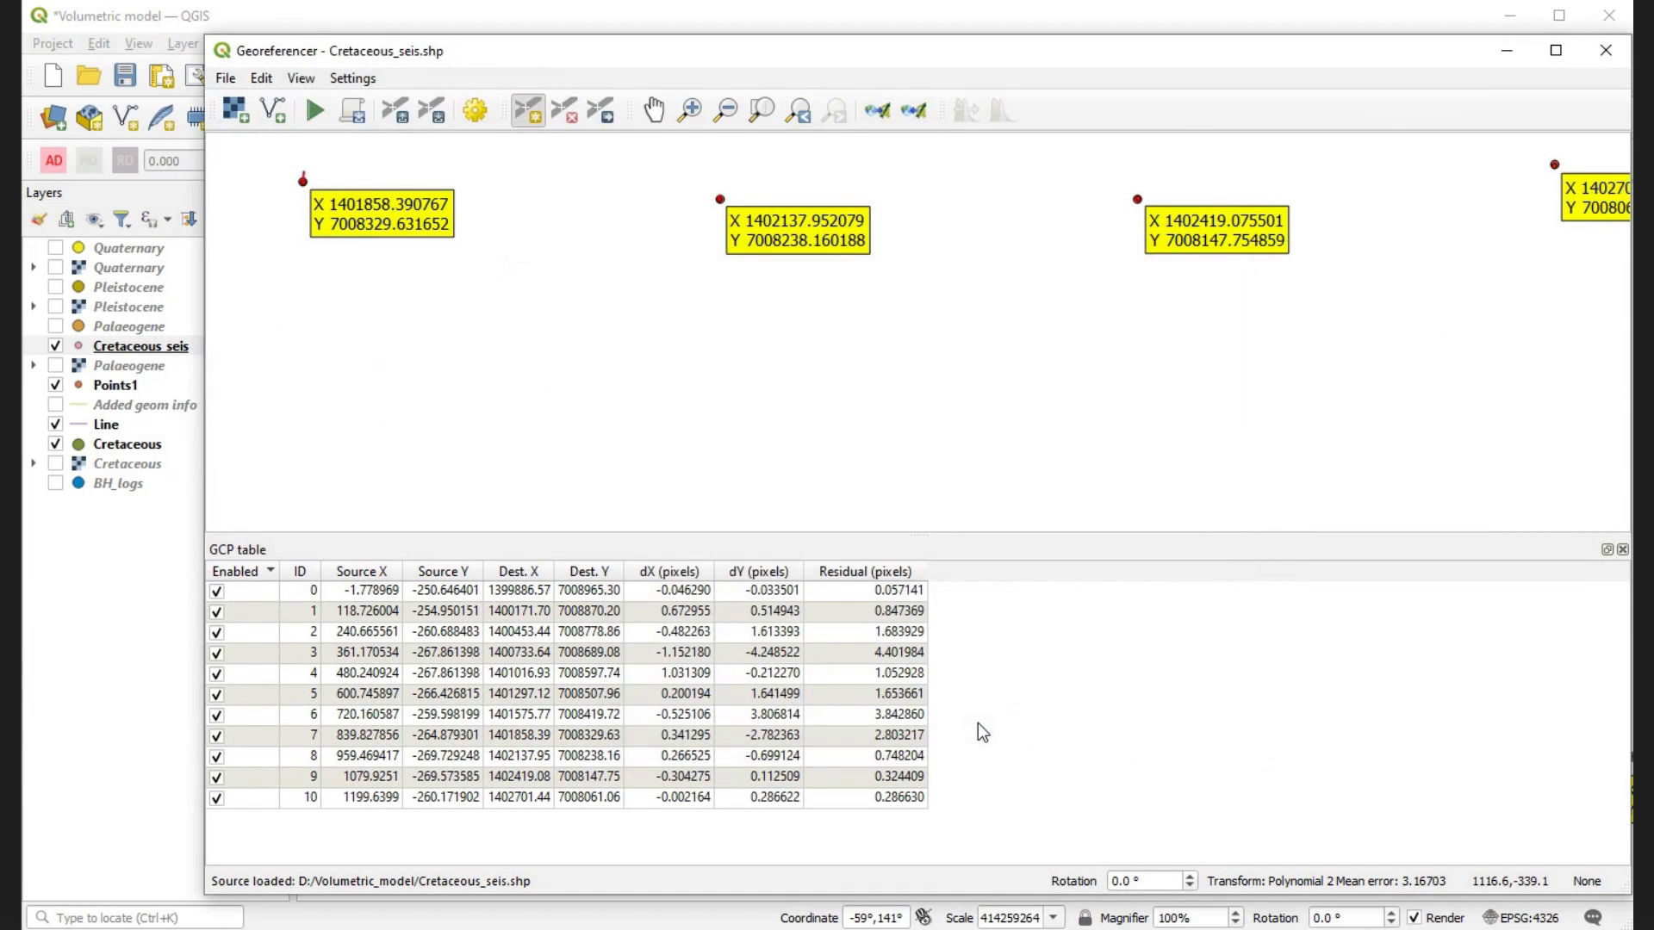
# - Configure a Polynomial 2 transformation with target CRS EPSG:4326, output Cretaceous_seis_modified.gpkg in Volumetric_model, saved GCP points and loading into the project
pyautogui.click(480, 114)
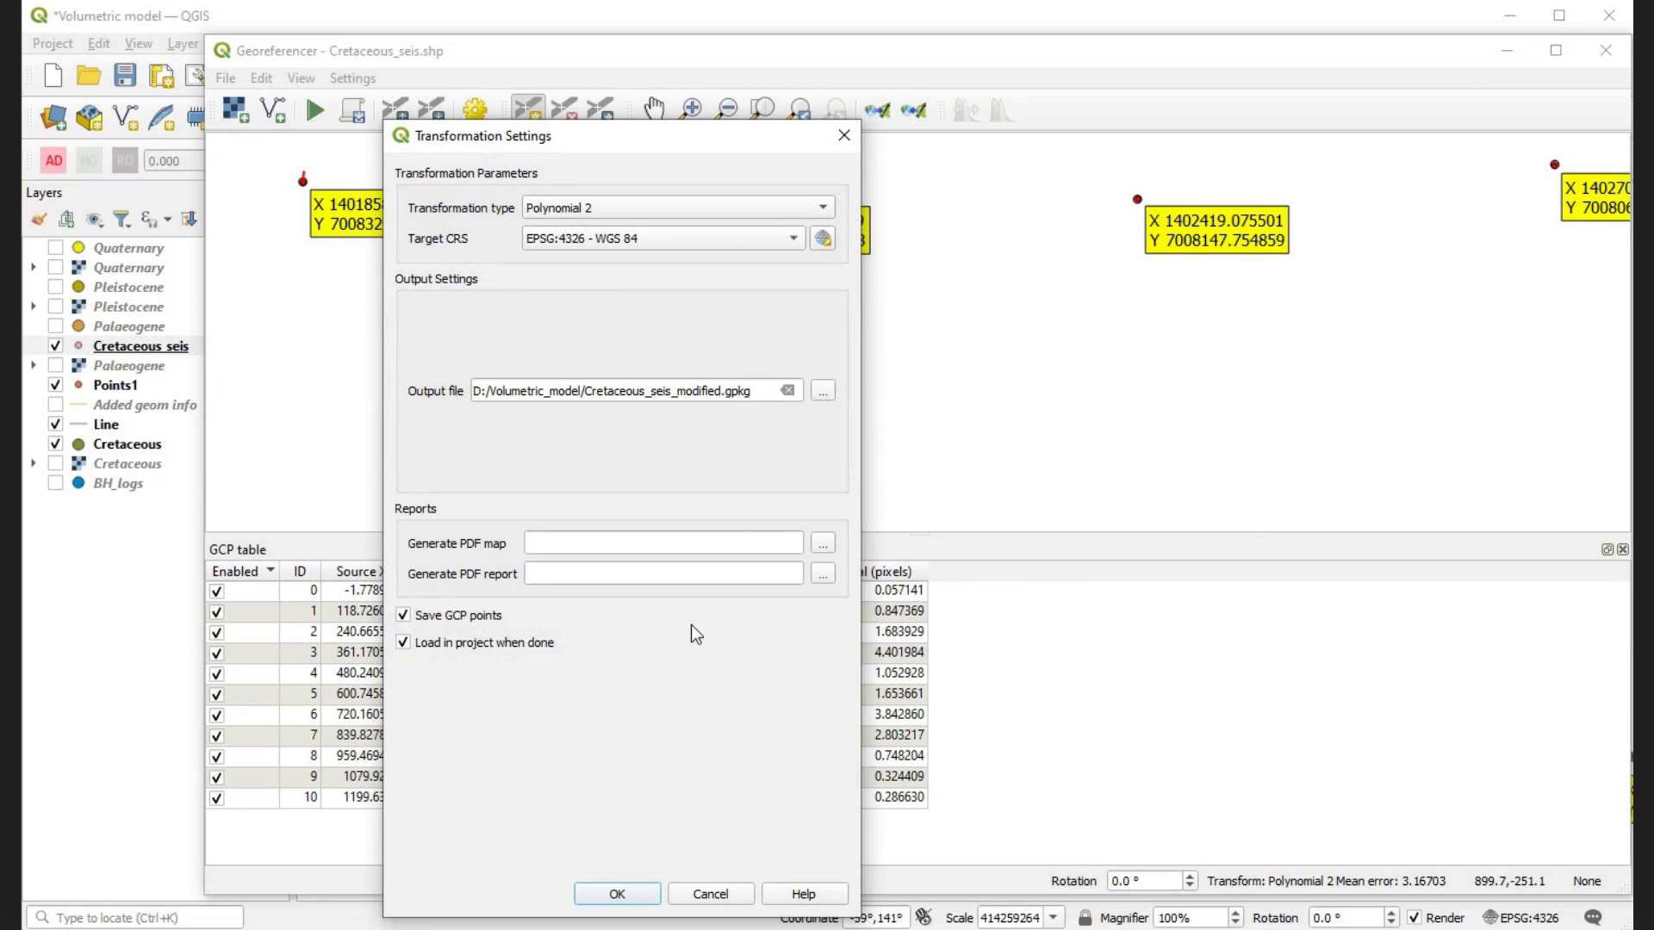
pyautogui.click(616, 893)
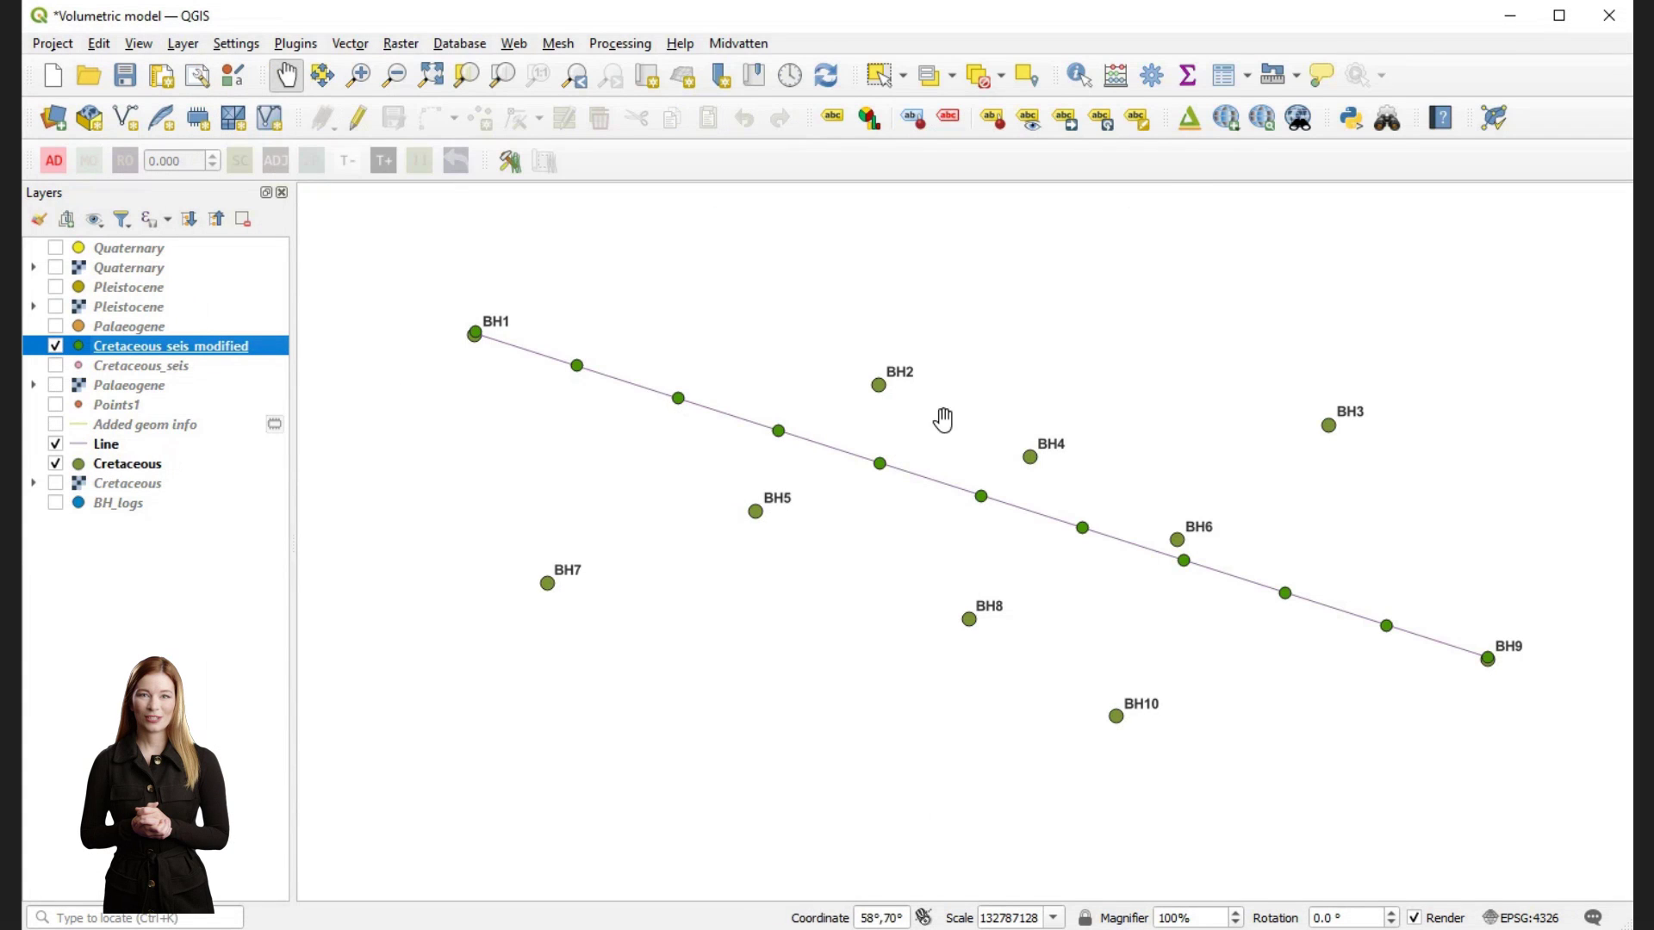
# - Open the project in the Qgis2threejs Exporter and inspect the georeferenced seismic points among the boreholes from the side
pyautogui.click(1191, 118)
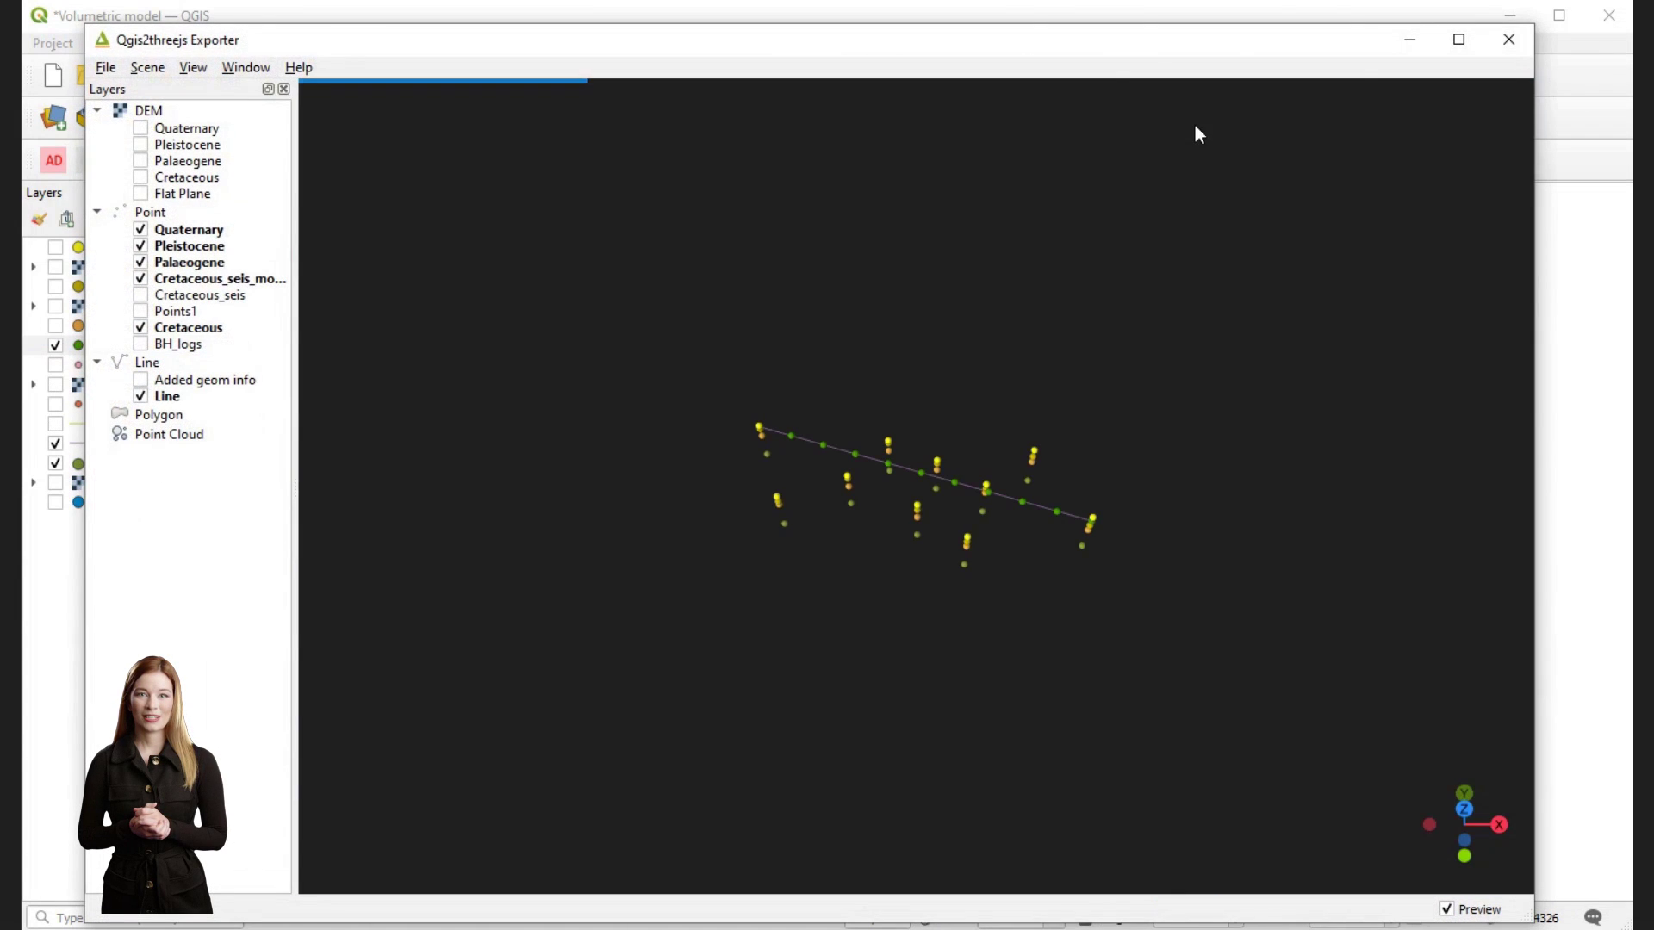
pyautogui.moveTo(849, 503); pyautogui.dragTo(838, 418)
pyautogui.scroll(8, 896, 483)
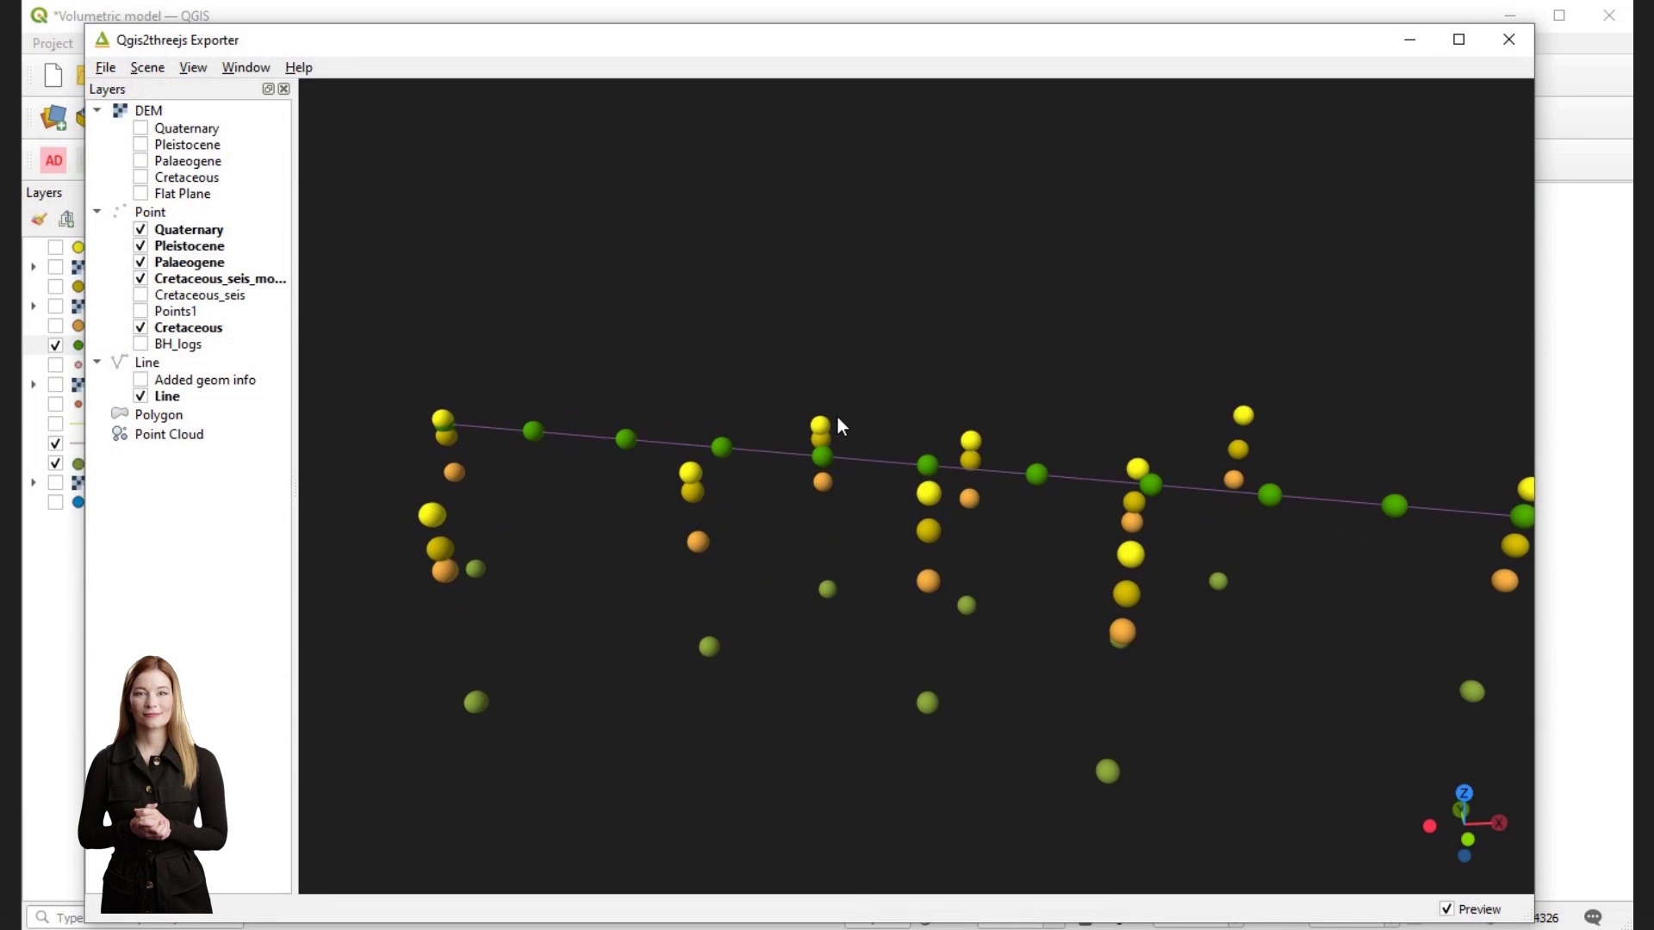
# - Set the altitude expression of the Cretaceous_seis_modified layer to the Z field, apply it, and check the points against the borehole horizons
pyautogui.rightClick(201, 276)
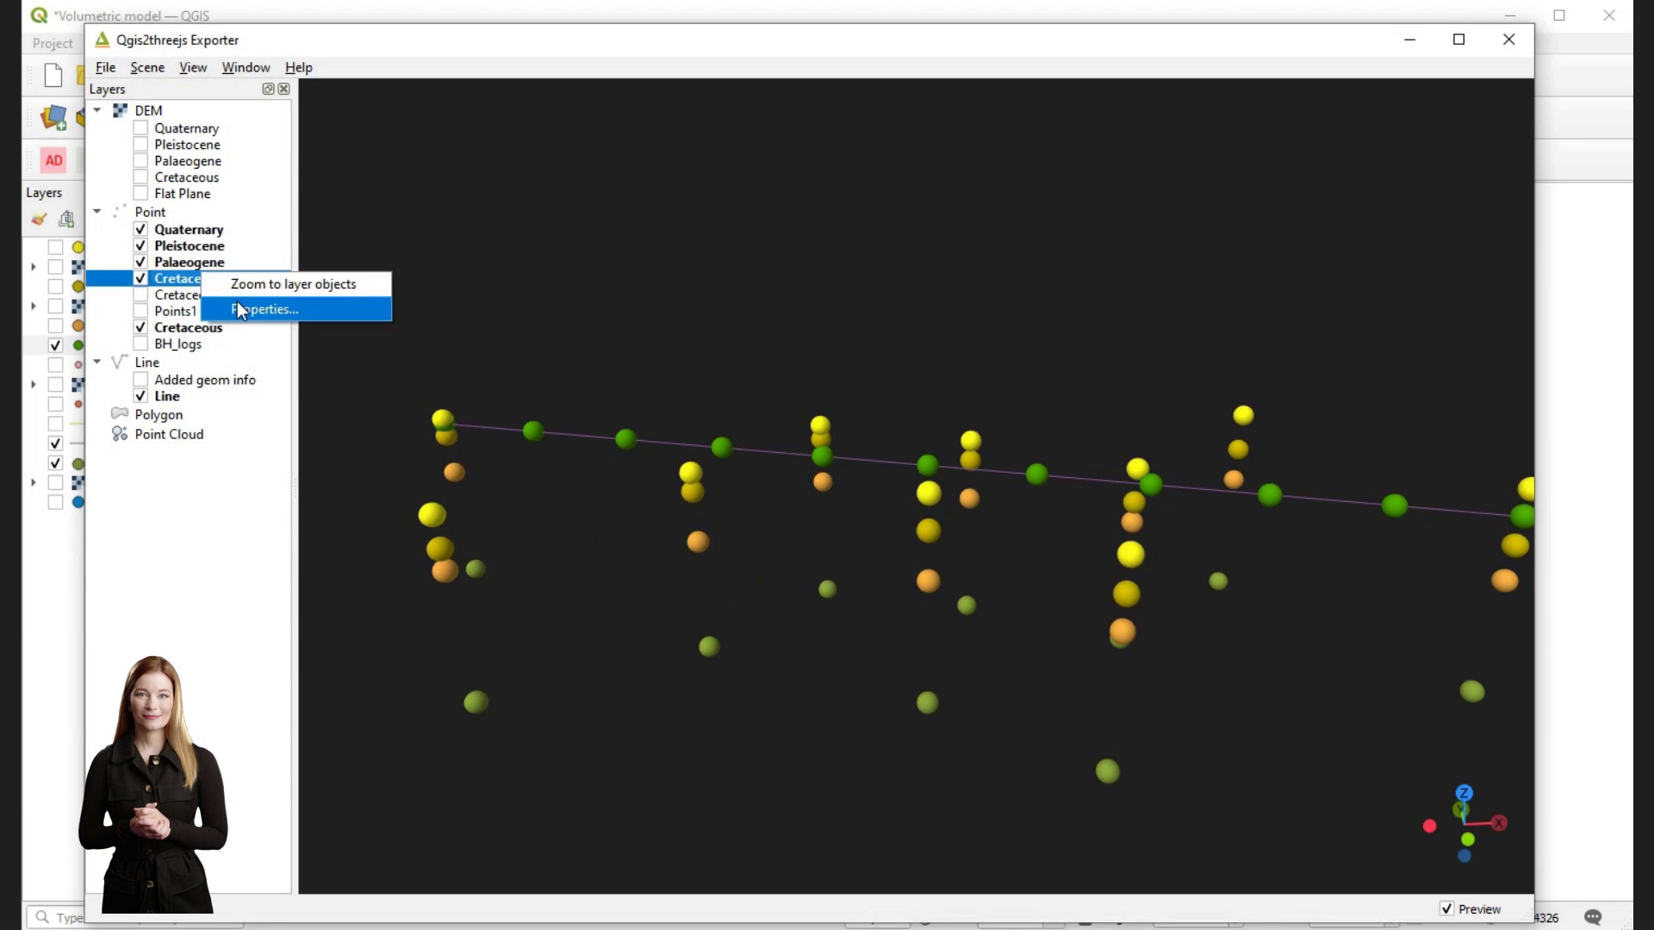
pyautogui.click(238, 307)
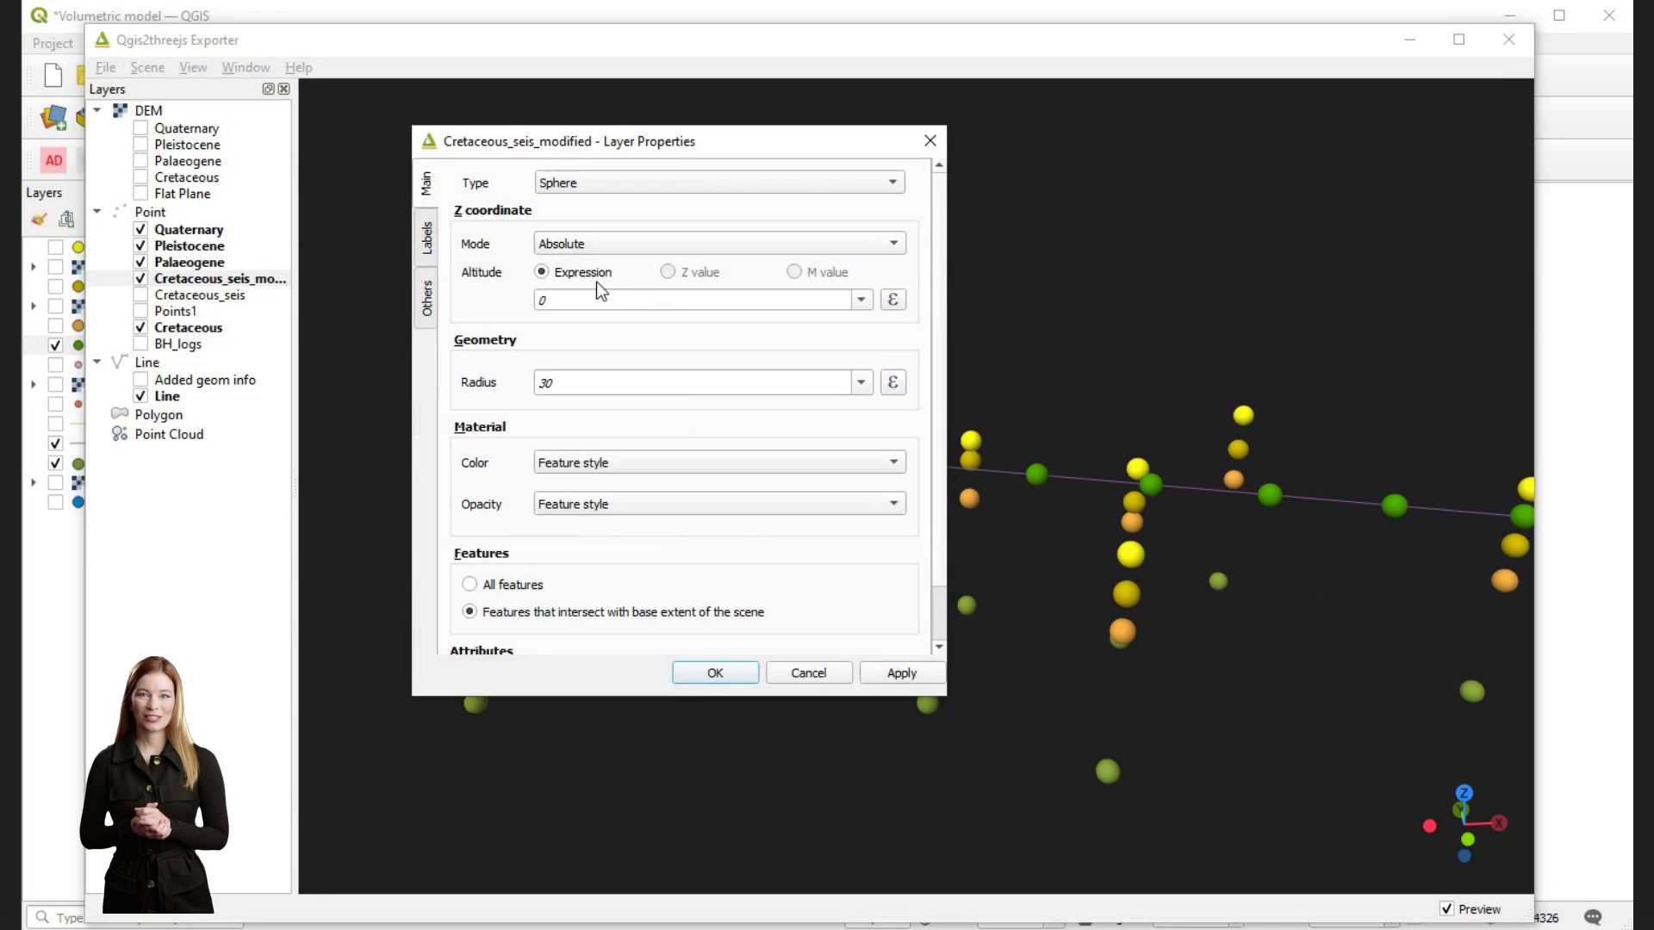
pyautogui.click(864, 301)
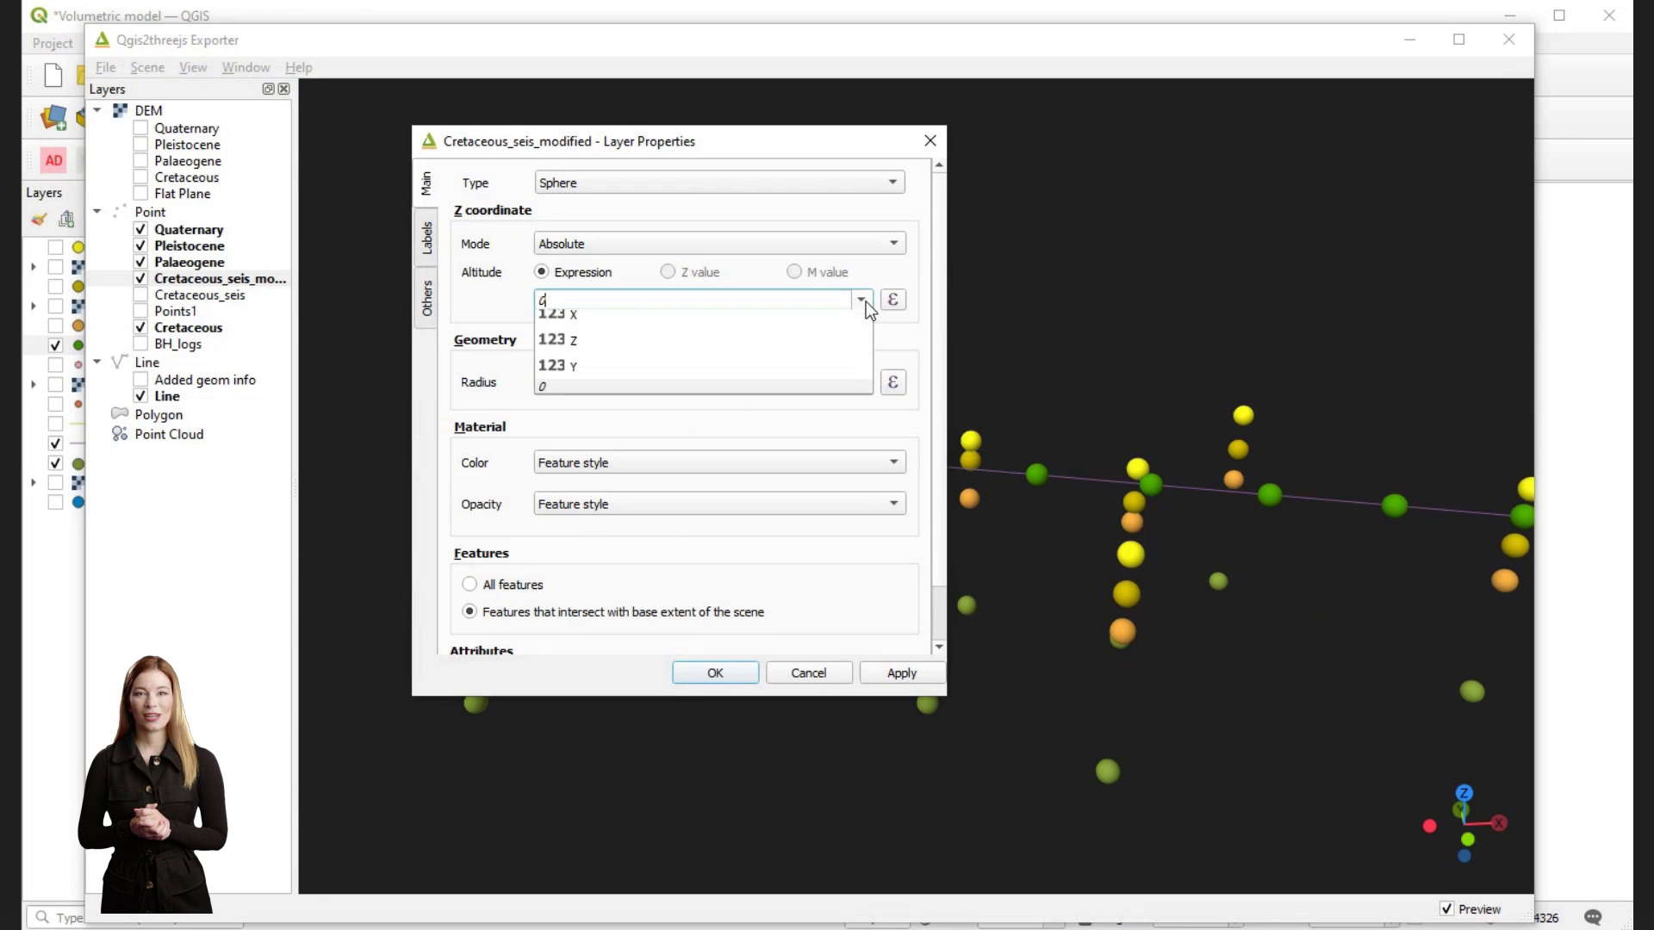
pyautogui.click(660, 375)
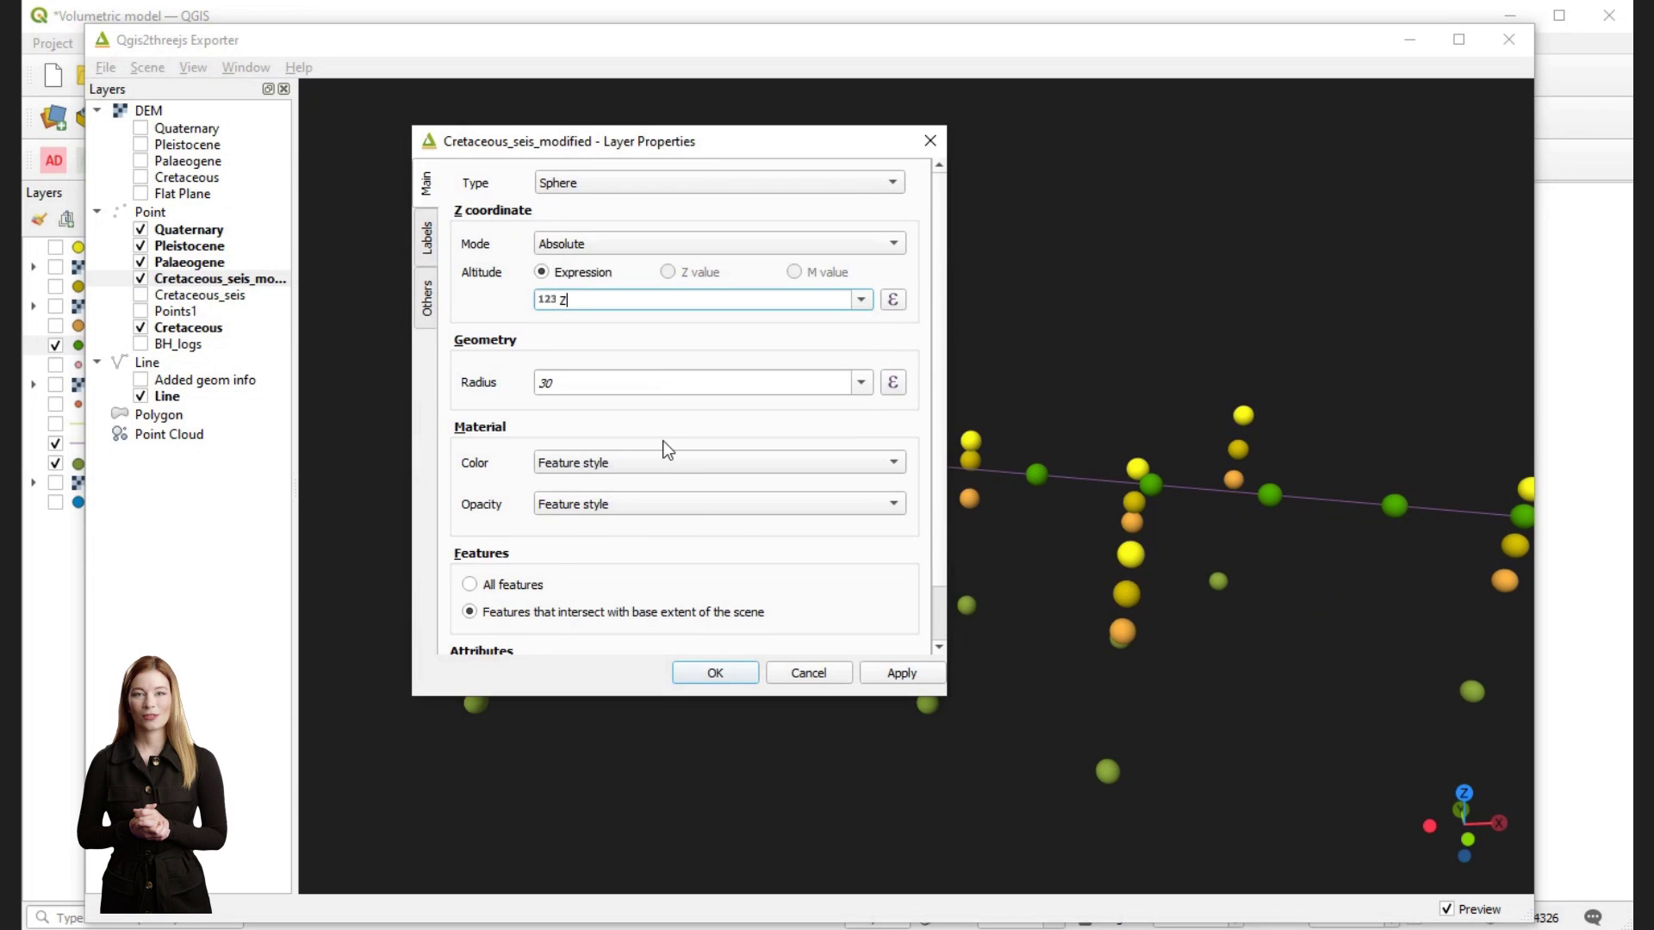
pyautogui.click(901, 673)
pyautogui.moveTo(1245, 644); pyautogui.dragTo(1192, 625)
pyautogui.scroll(-5, 1096, 651)
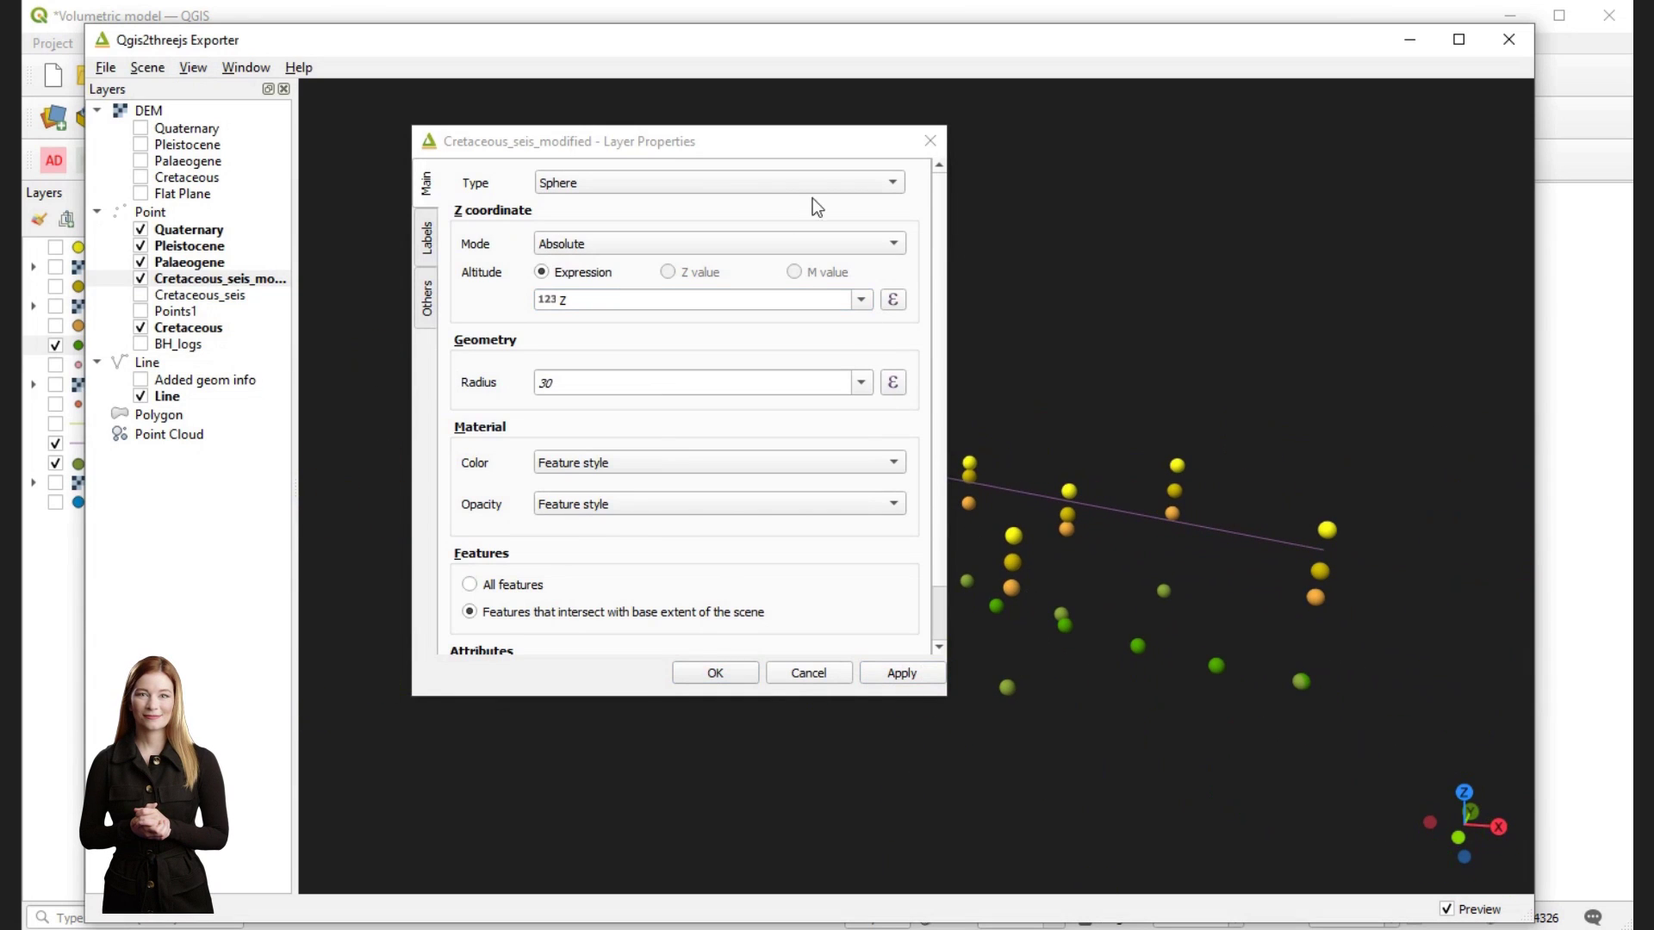
# - Set the Cretaceous_seis_modified layer's Z coordinate mode to relative to the Quaternary layer and apply it
pyautogui.moveTo(793, 138); pyautogui.dragTo(424, 324)
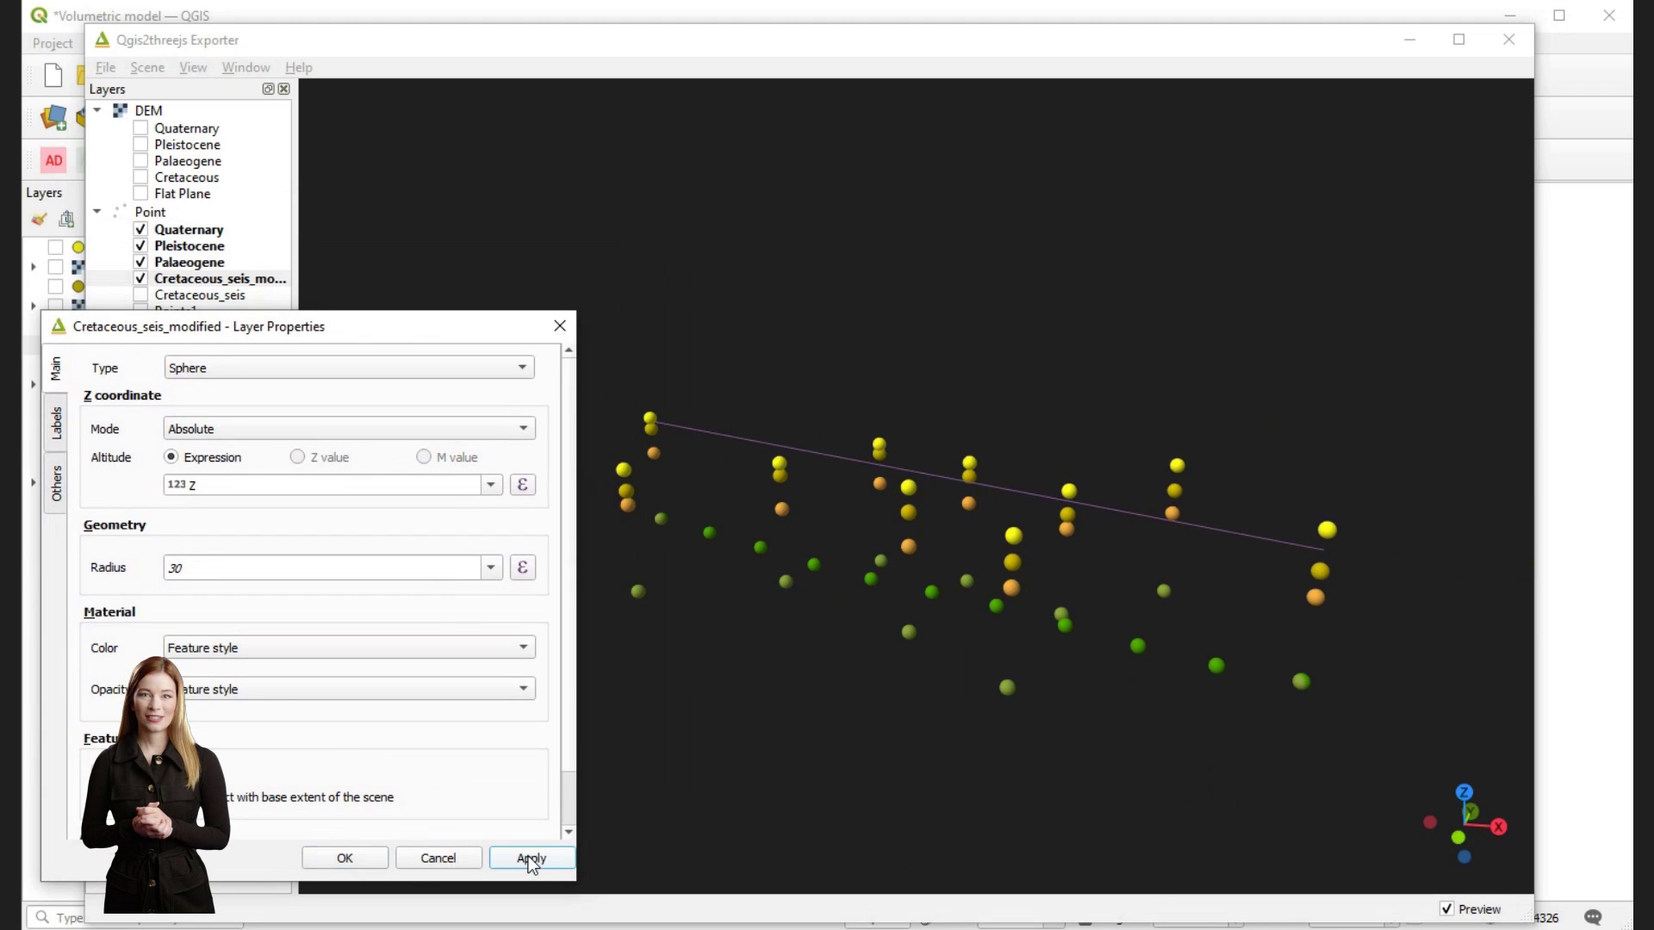
pyautogui.click(253, 432)
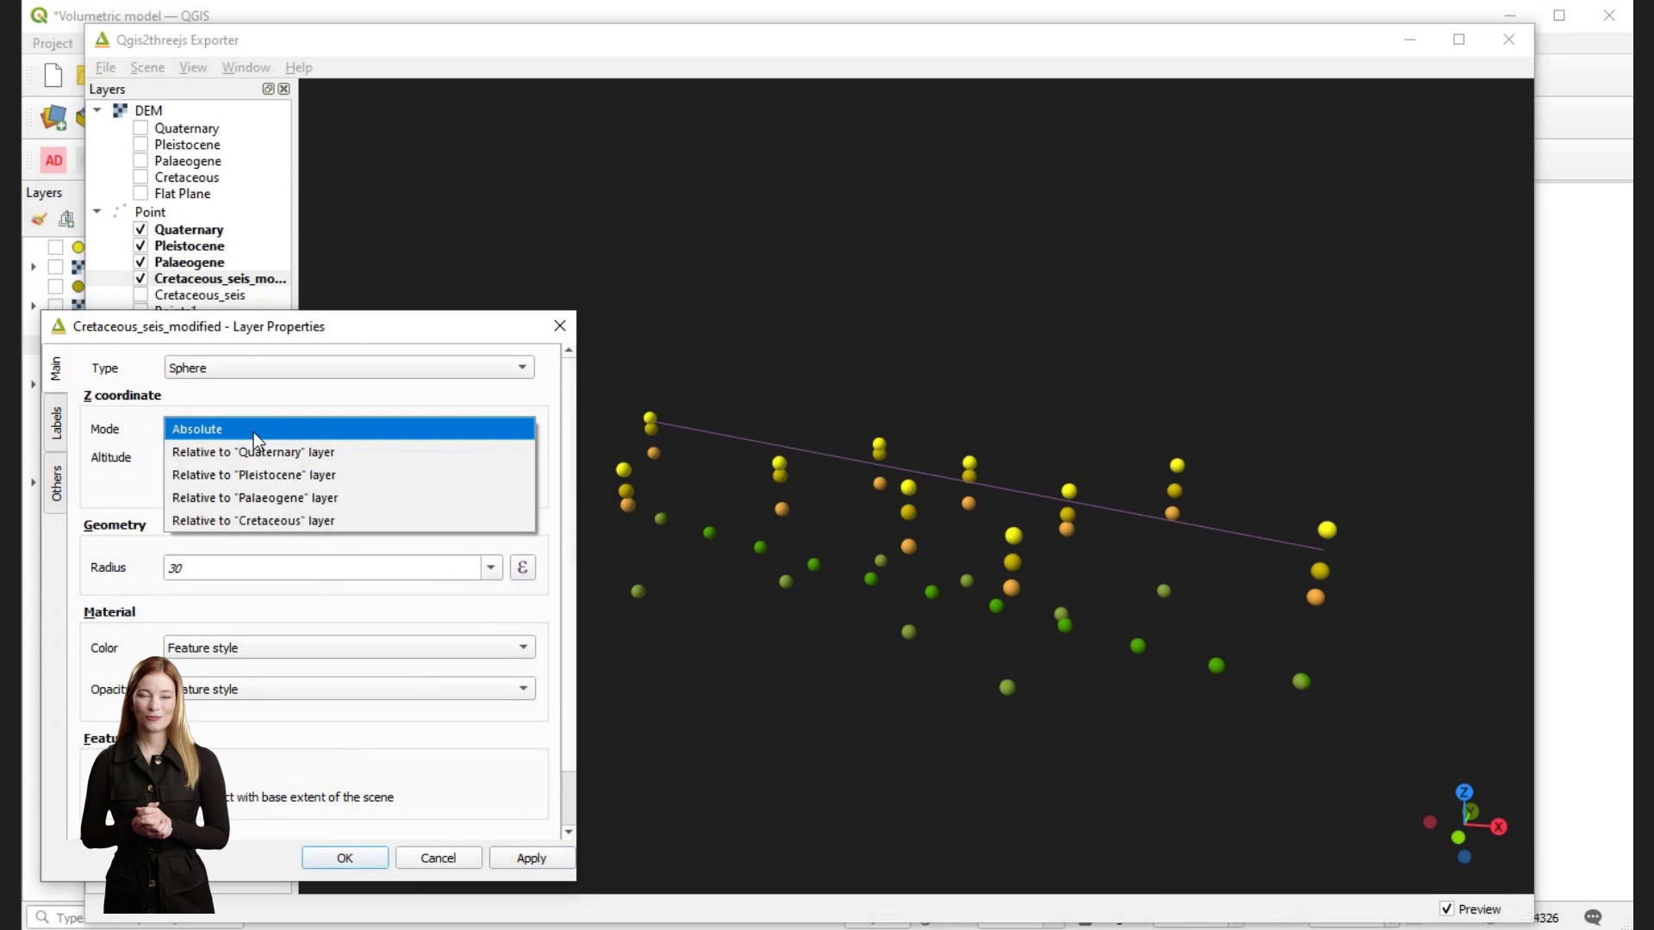
pyautogui.click(300, 452)
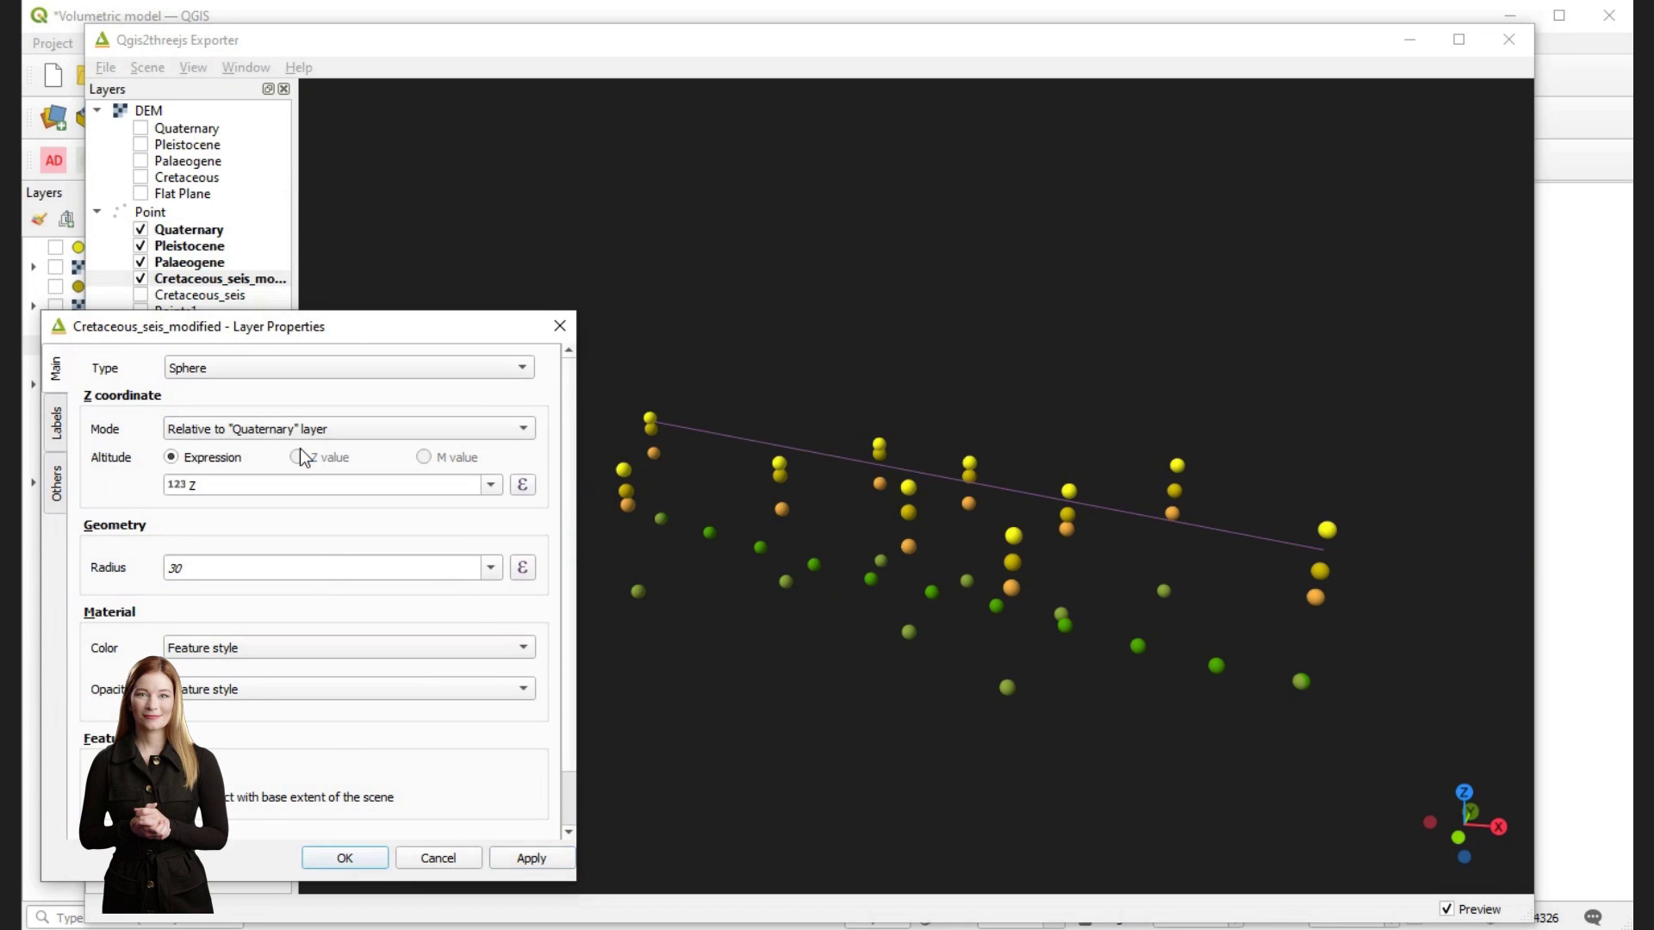
pyautogui.click(530, 860)
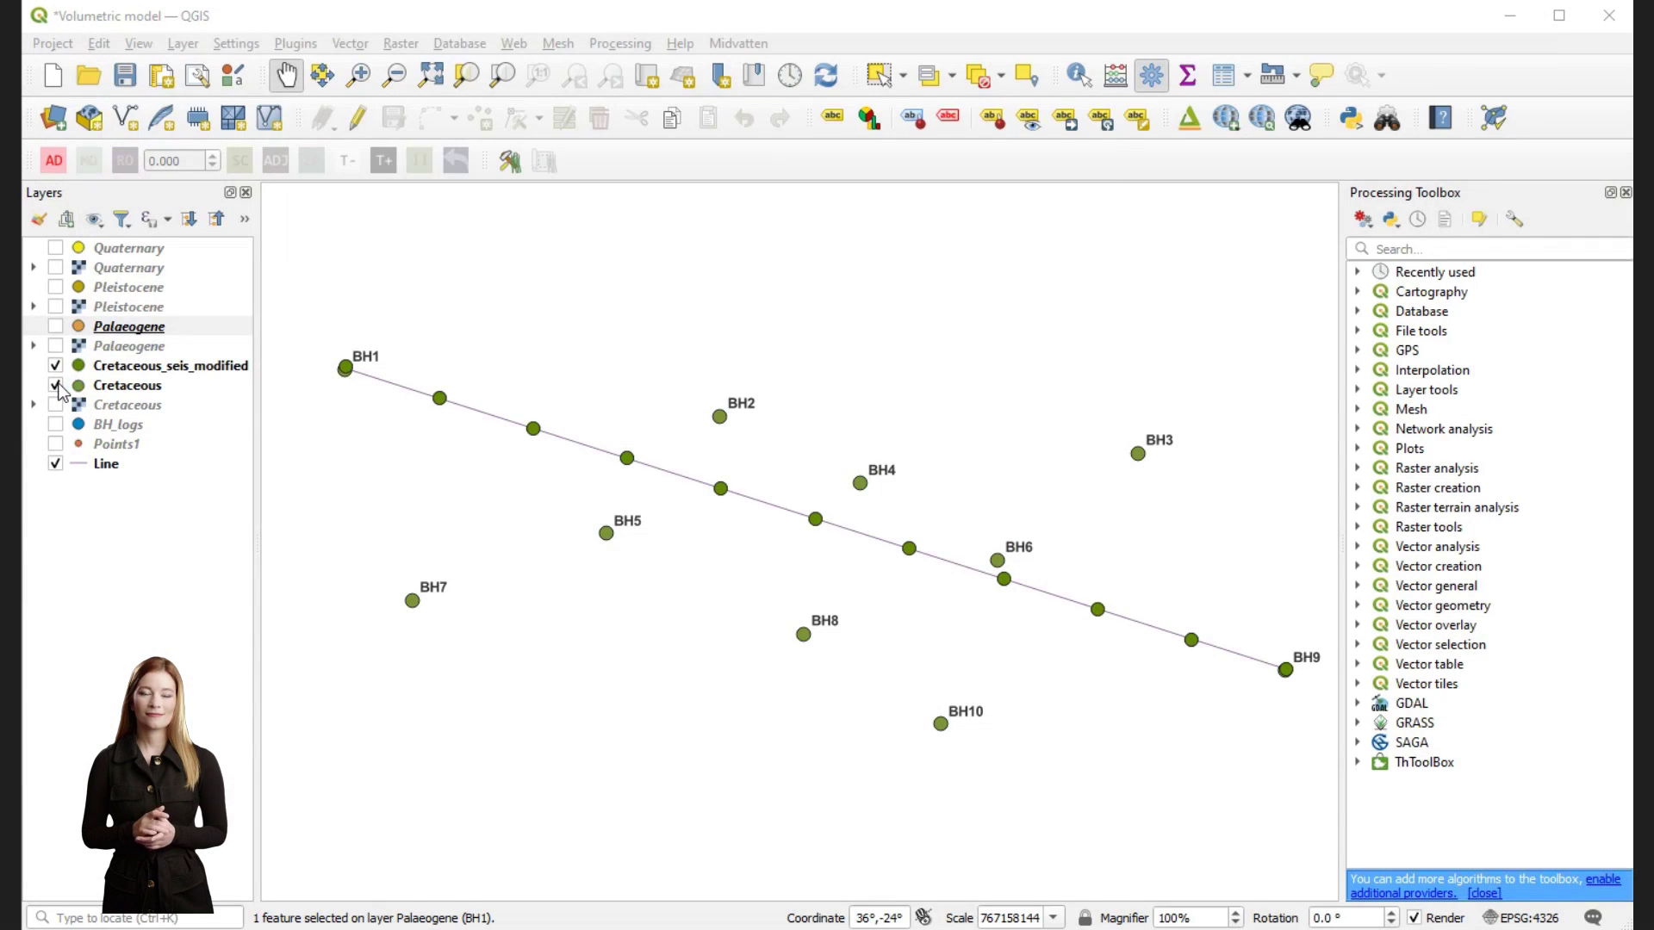
# - Hide the Cretaceous and Cretaceous_seis_modified layers, show the Palaeogene points, and check the Z value of BH1 in their attribute table
pyautogui.click(55, 385)
pyautogui.click(55, 365)
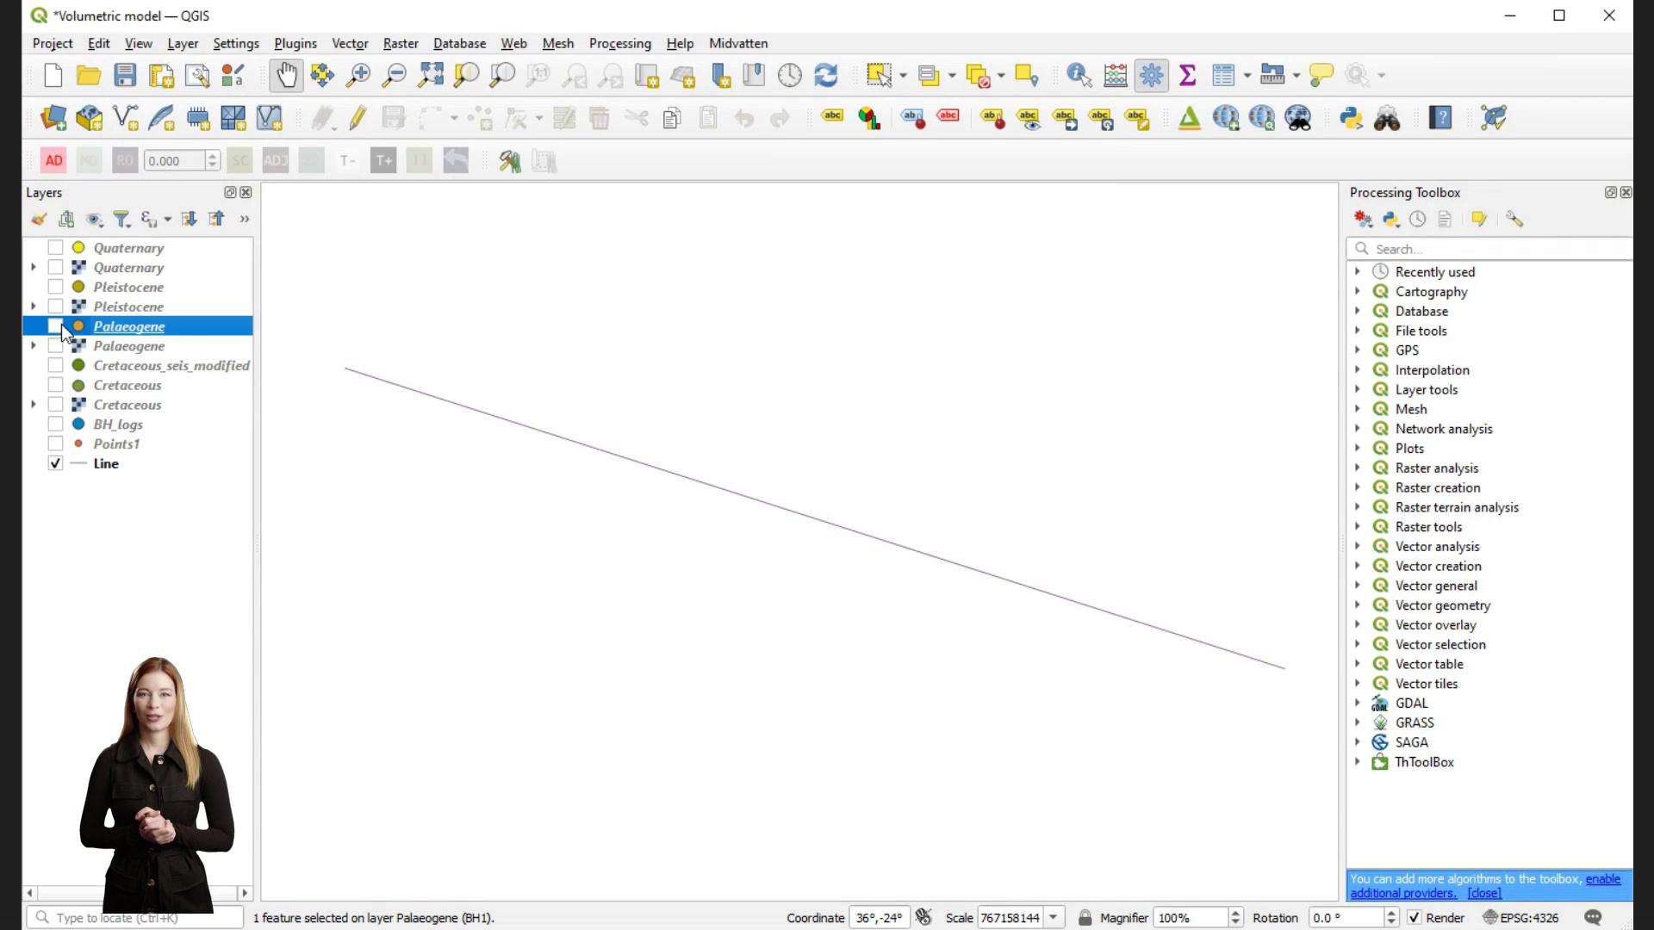
pyautogui.click(55, 327)
pyautogui.rightClick(60, 327)
pyautogui.click(104, 612)
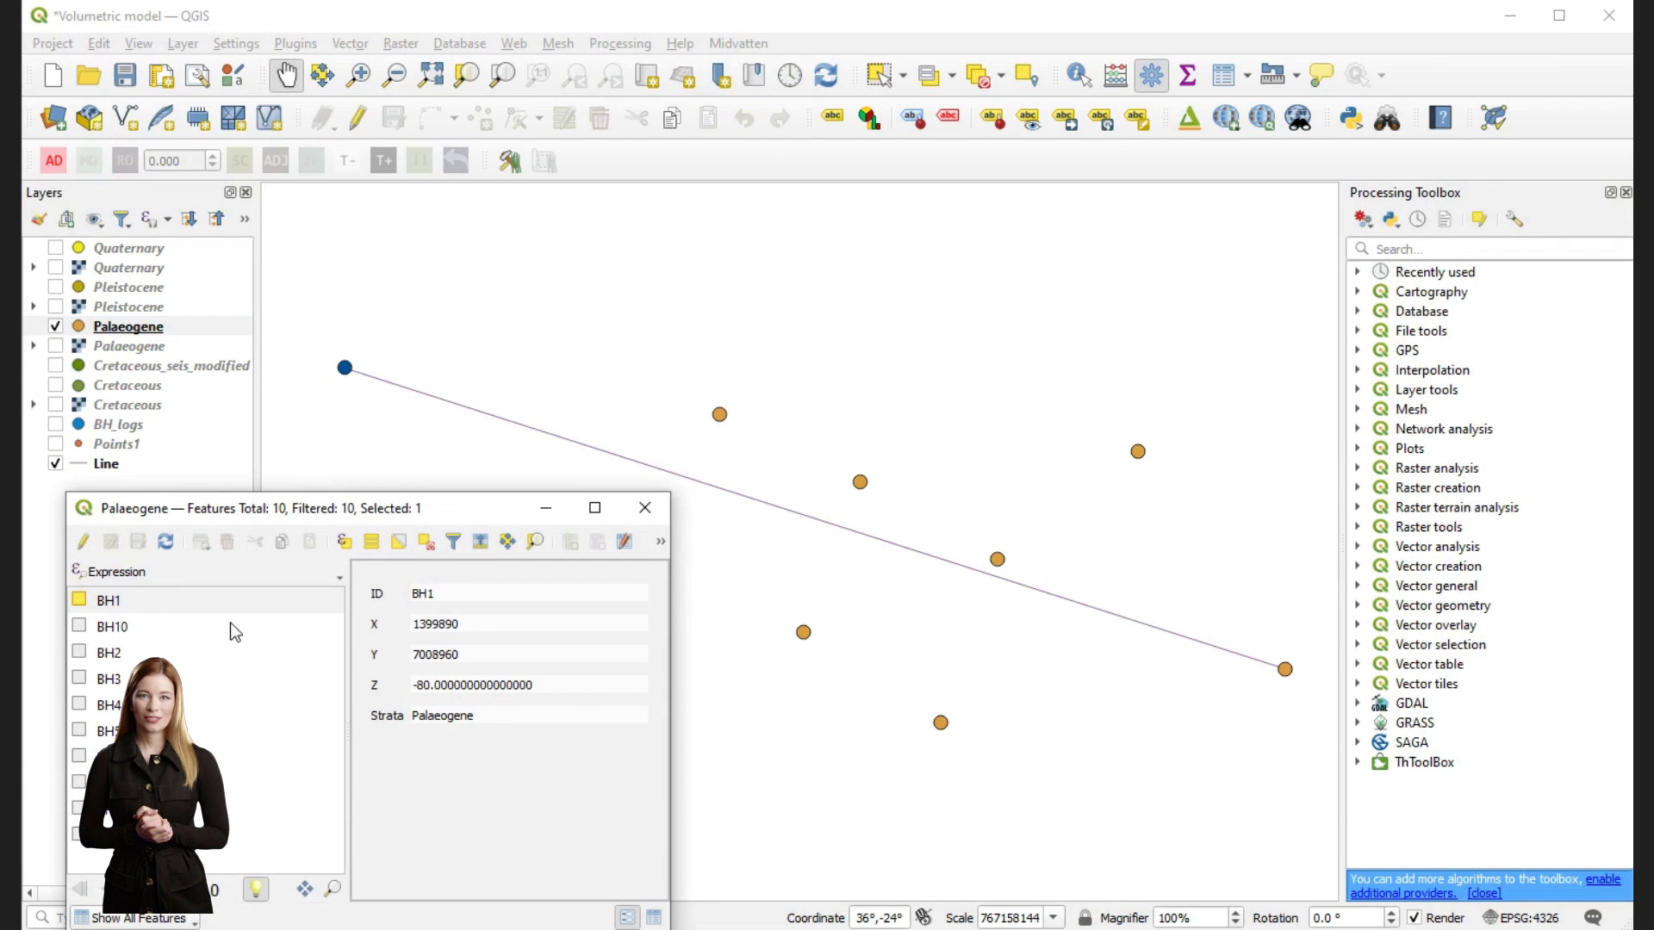
# - Switch to the Raster project and start a Translate of the BH1 layer with a y-axis offset of -80 degrees
pyautogui.click(456, 918)
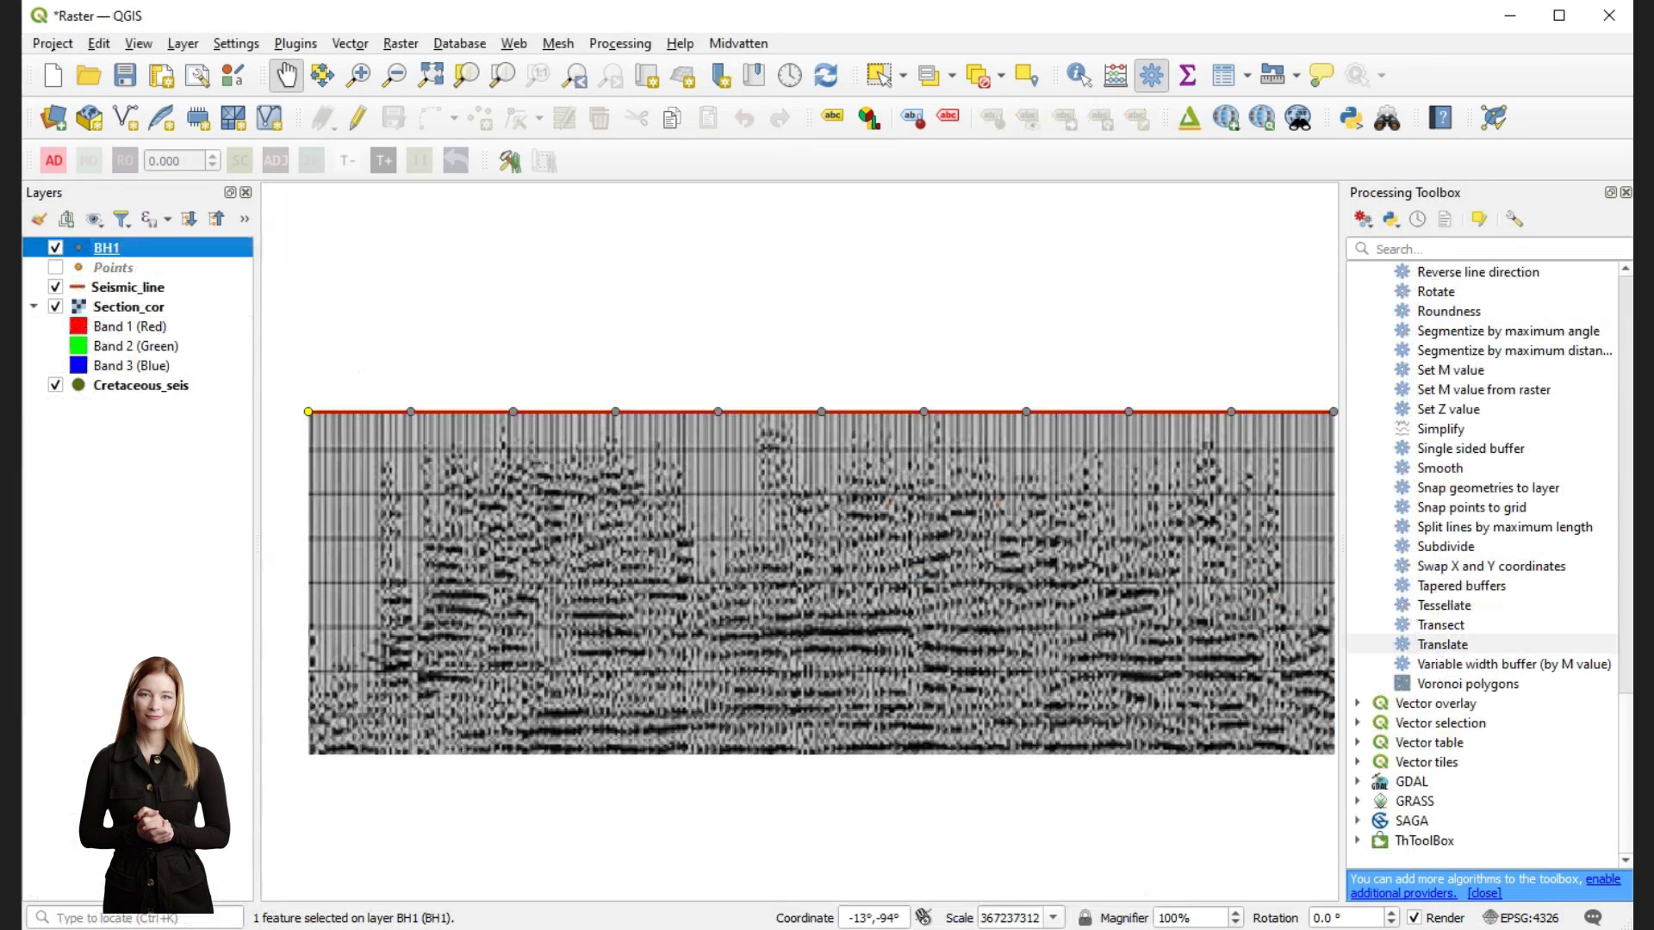
pyautogui.doubleClick(1437, 645)
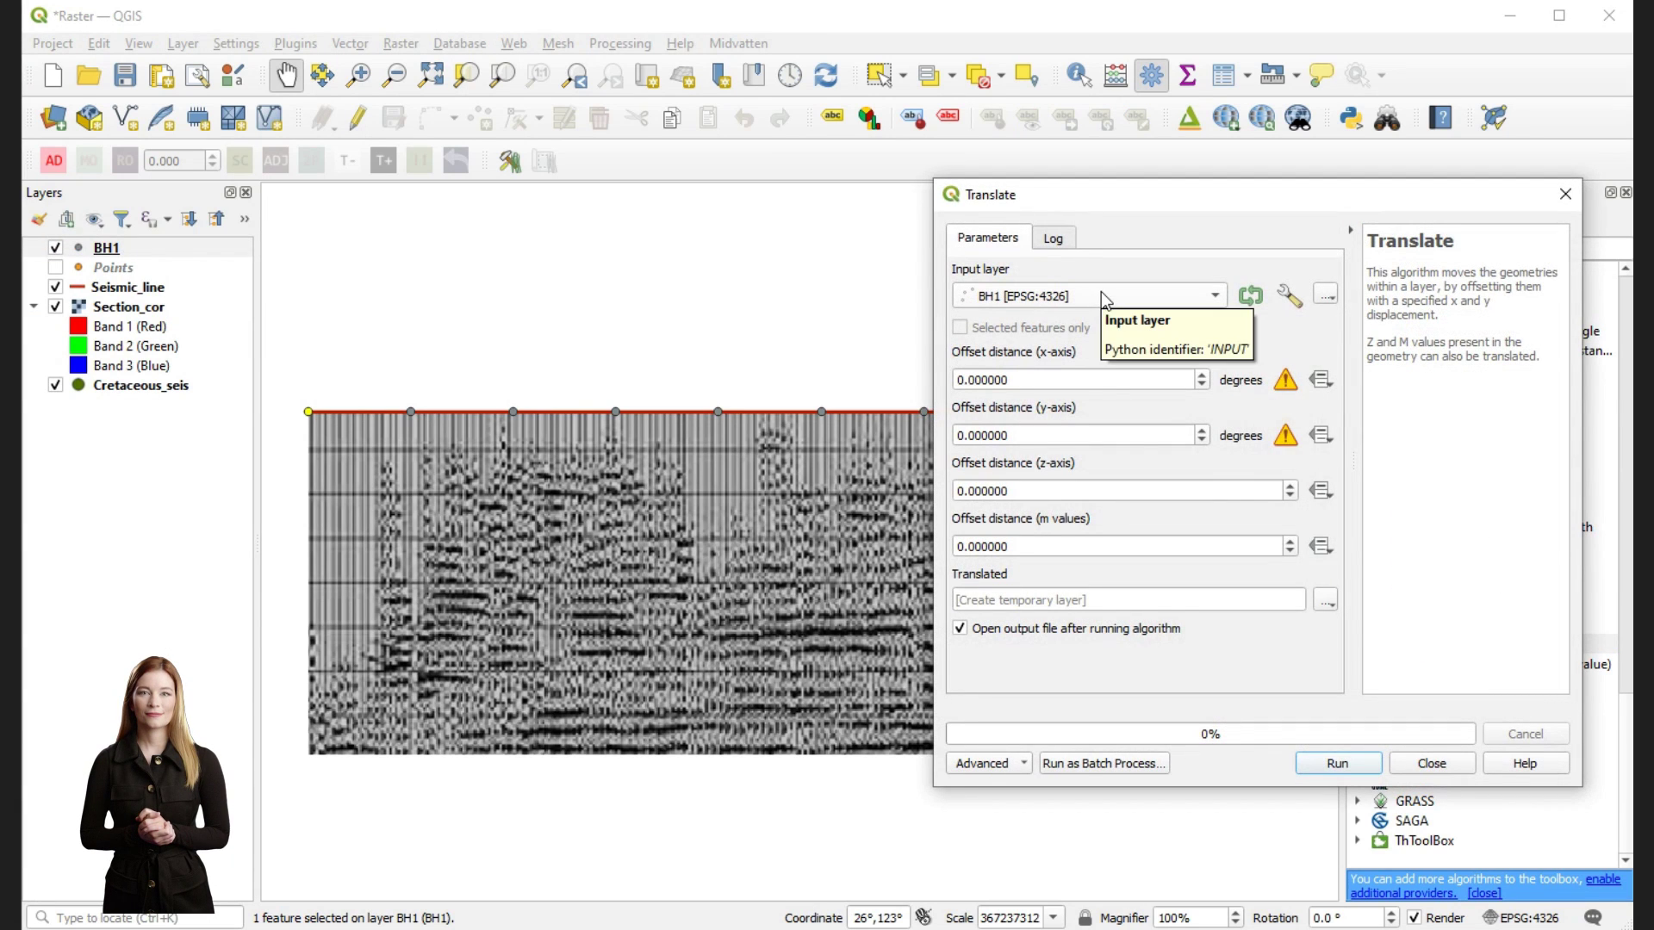
pyautogui.moveTo(1044, 435); pyautogui.dragTo(948, 435)
pyautogui.write('-80')
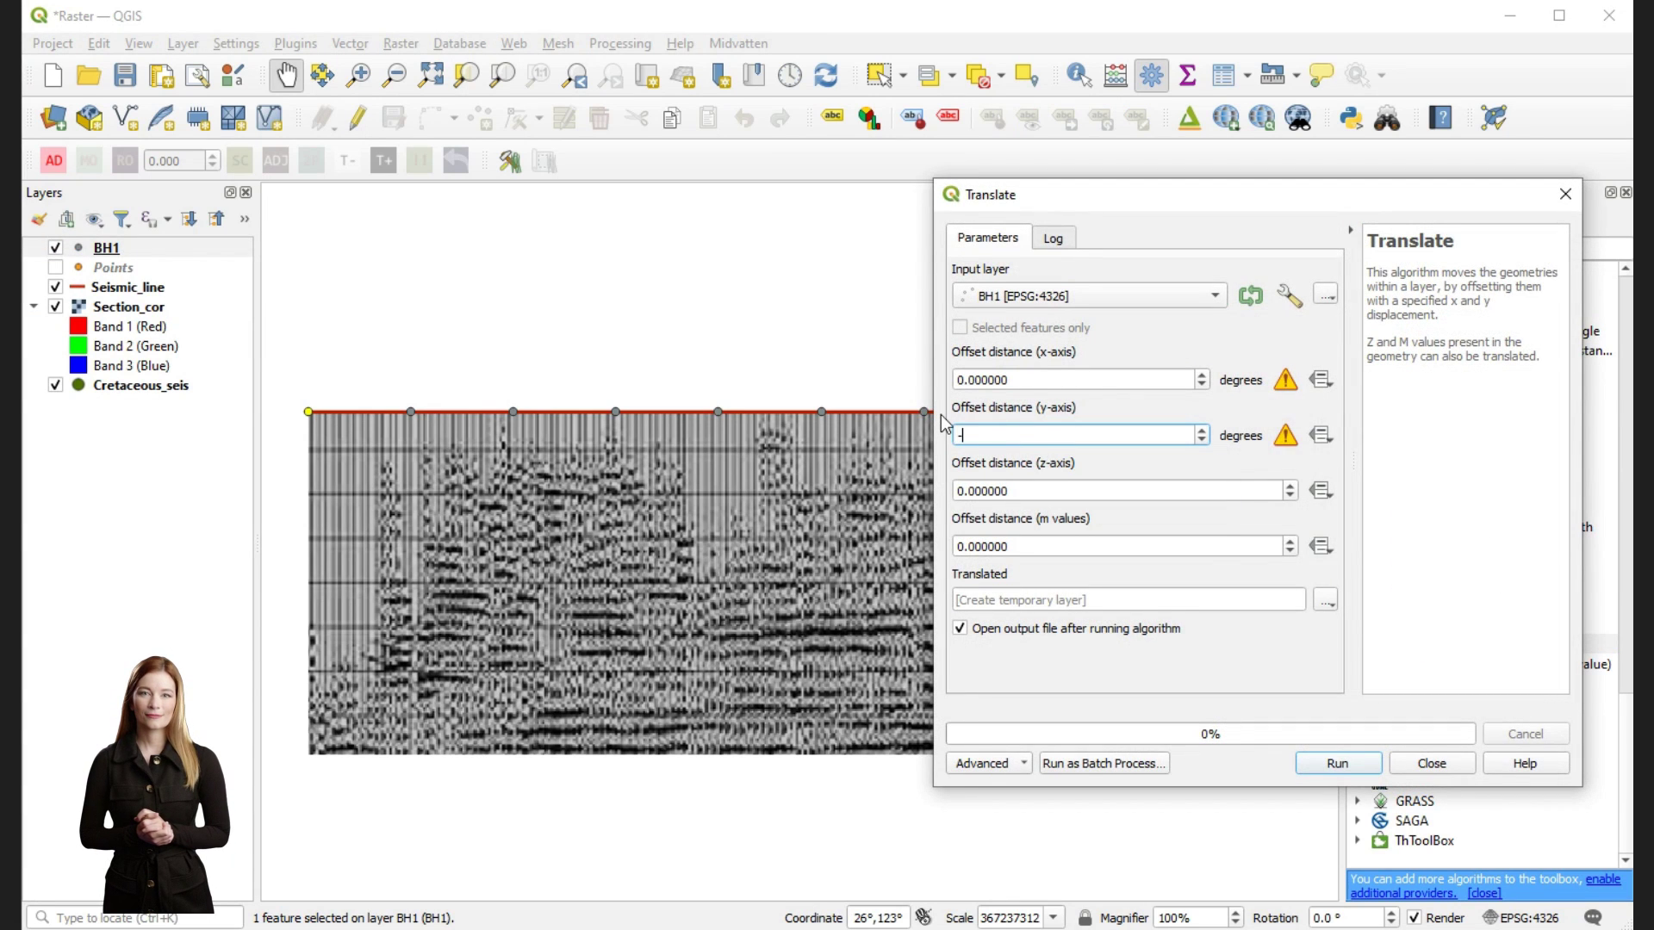
# - Select the BH1 record in the BH1 layer's attribute table and limit the translation to selected features only
pyautogui.rightClick(108, 249)
pyautogui.click(172, 491)
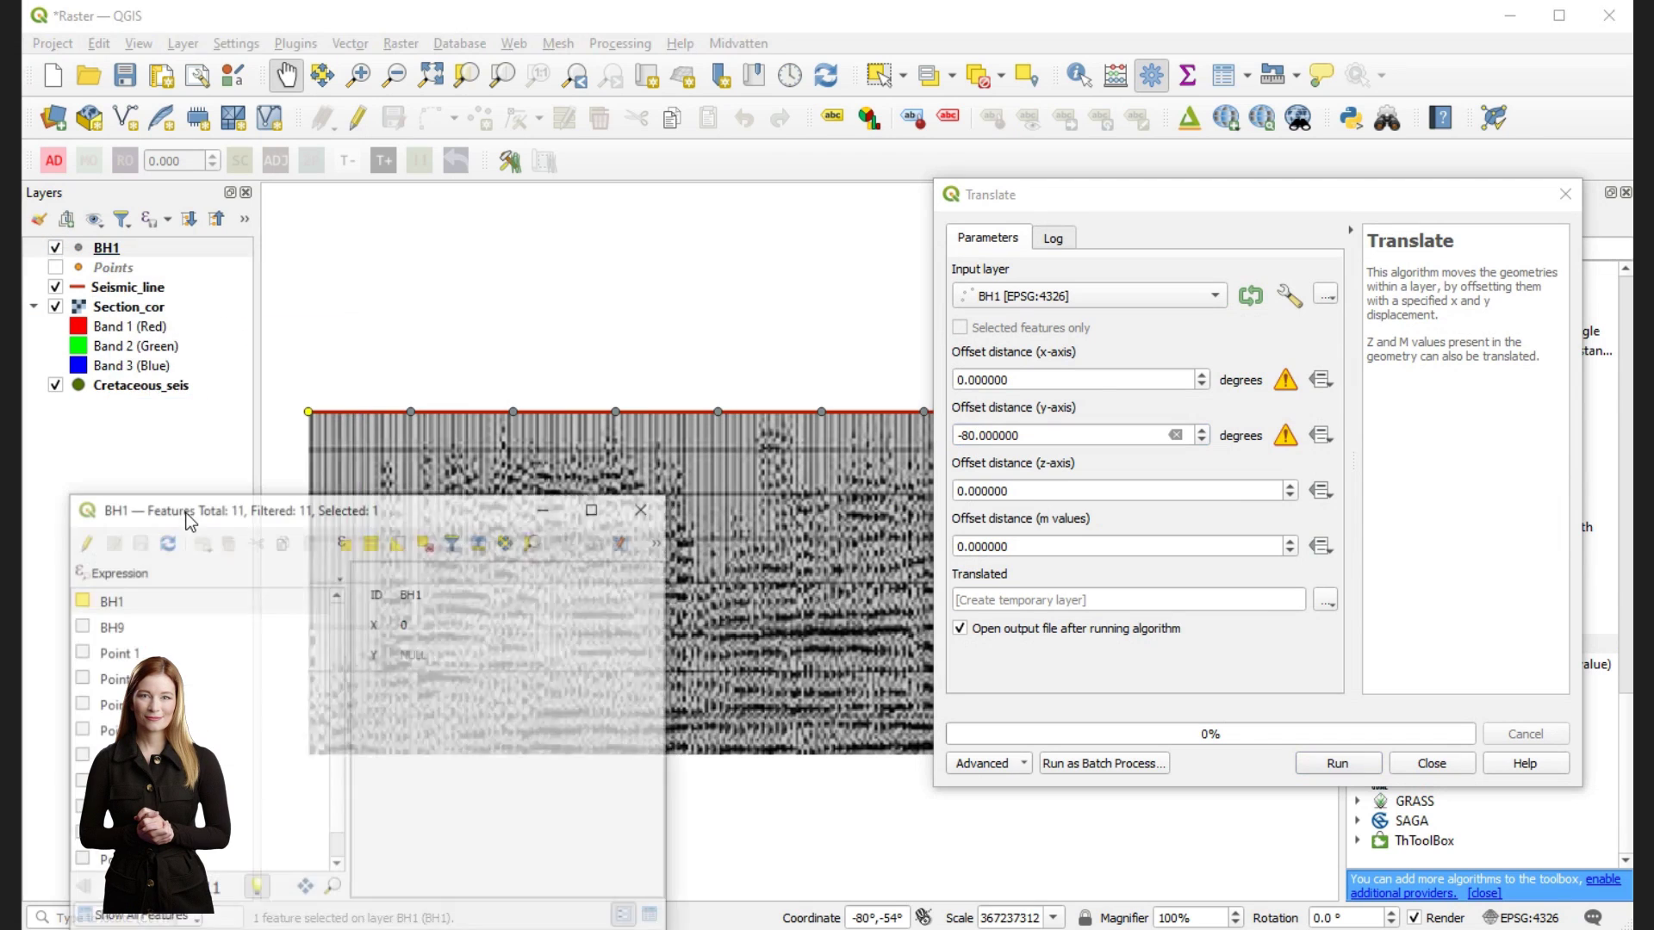
pyautogui.click(86, 603)
pyautogui.click(960, 327)
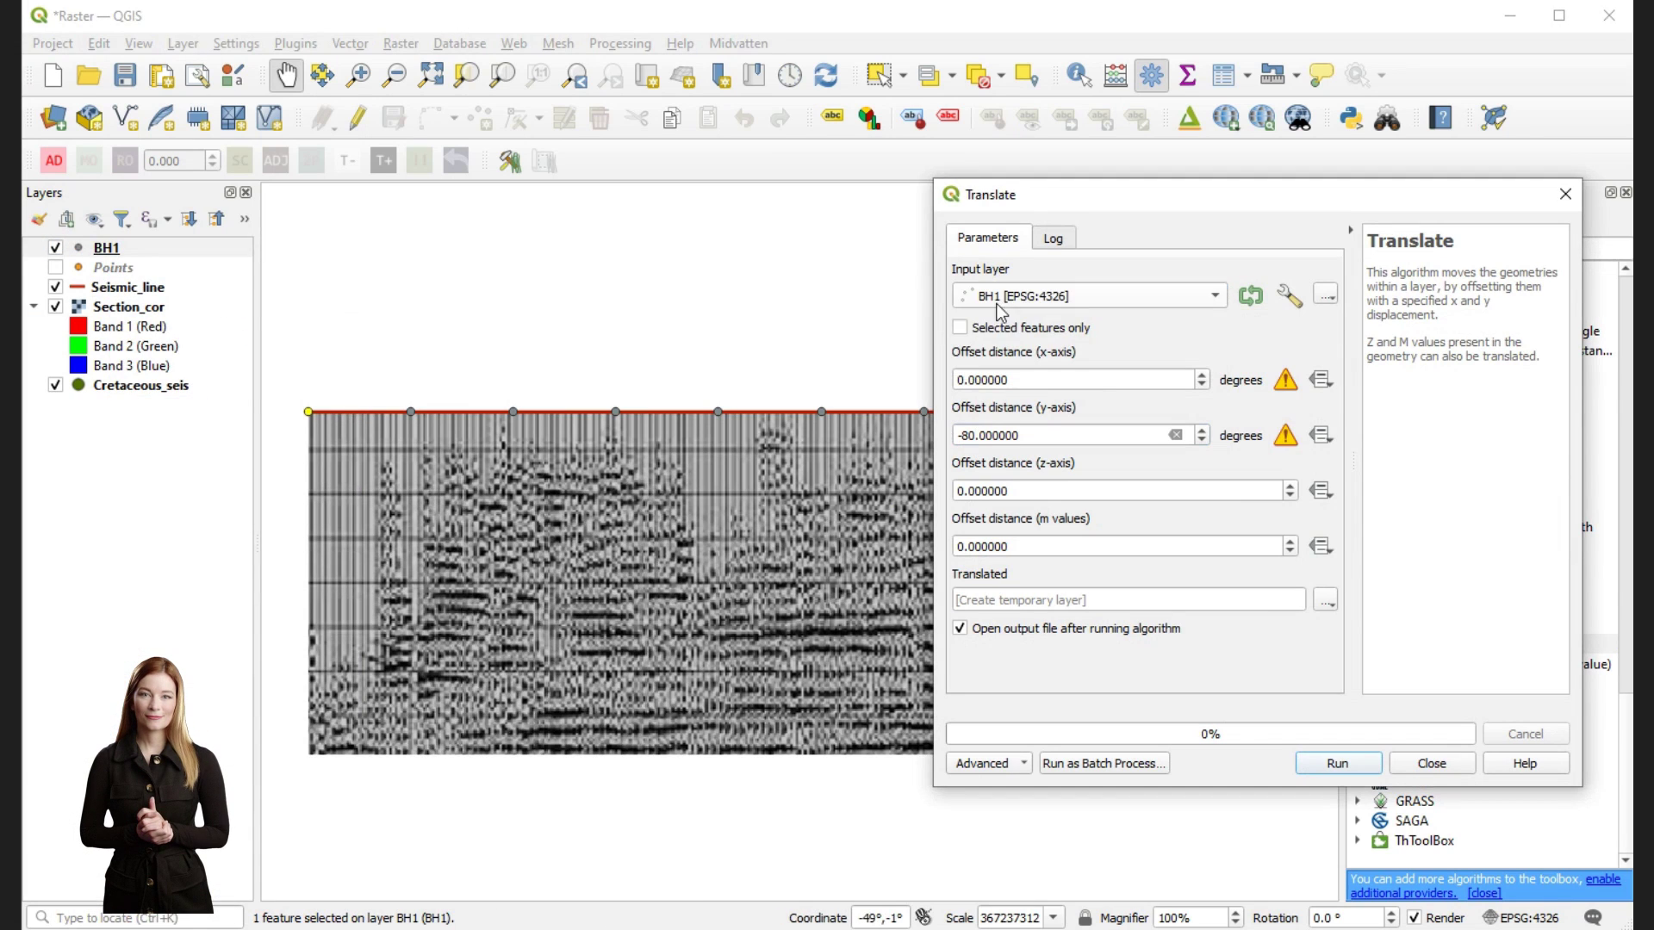
# - Set the translated output to a shapefile named Palaeogene_seis in the Volumetric_model folder
pyautogui.click(1325, 600)
pyautogui.click(1412, 646)
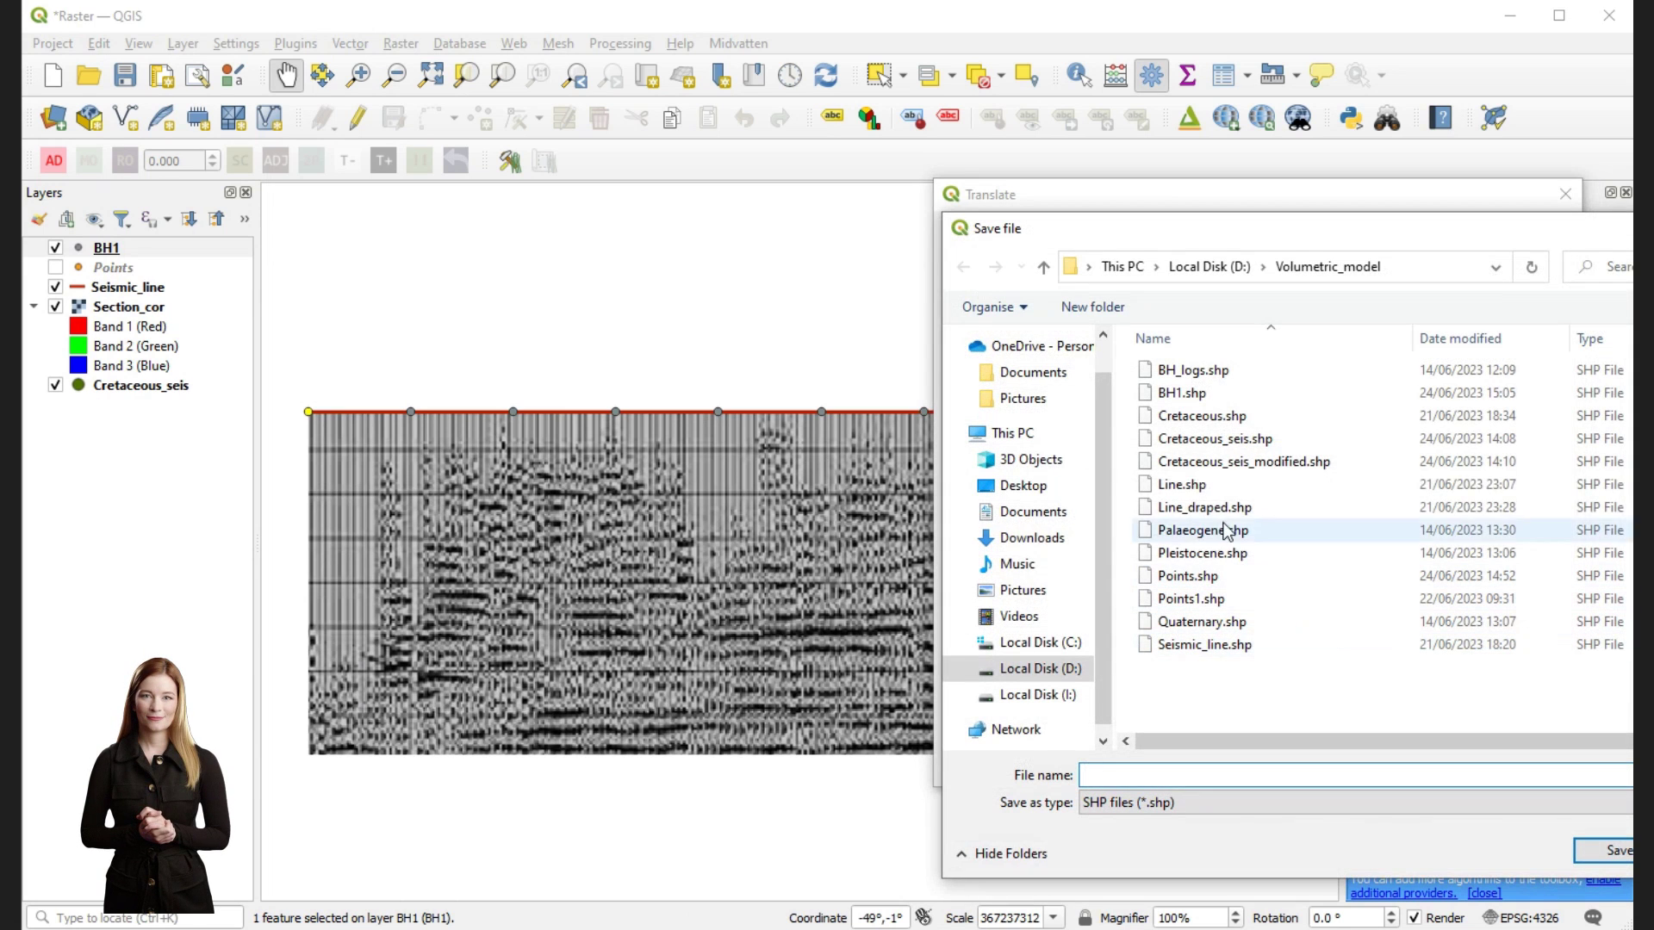
pyautogui.click(1210, 533)
pyautogui.click(1223, 775)
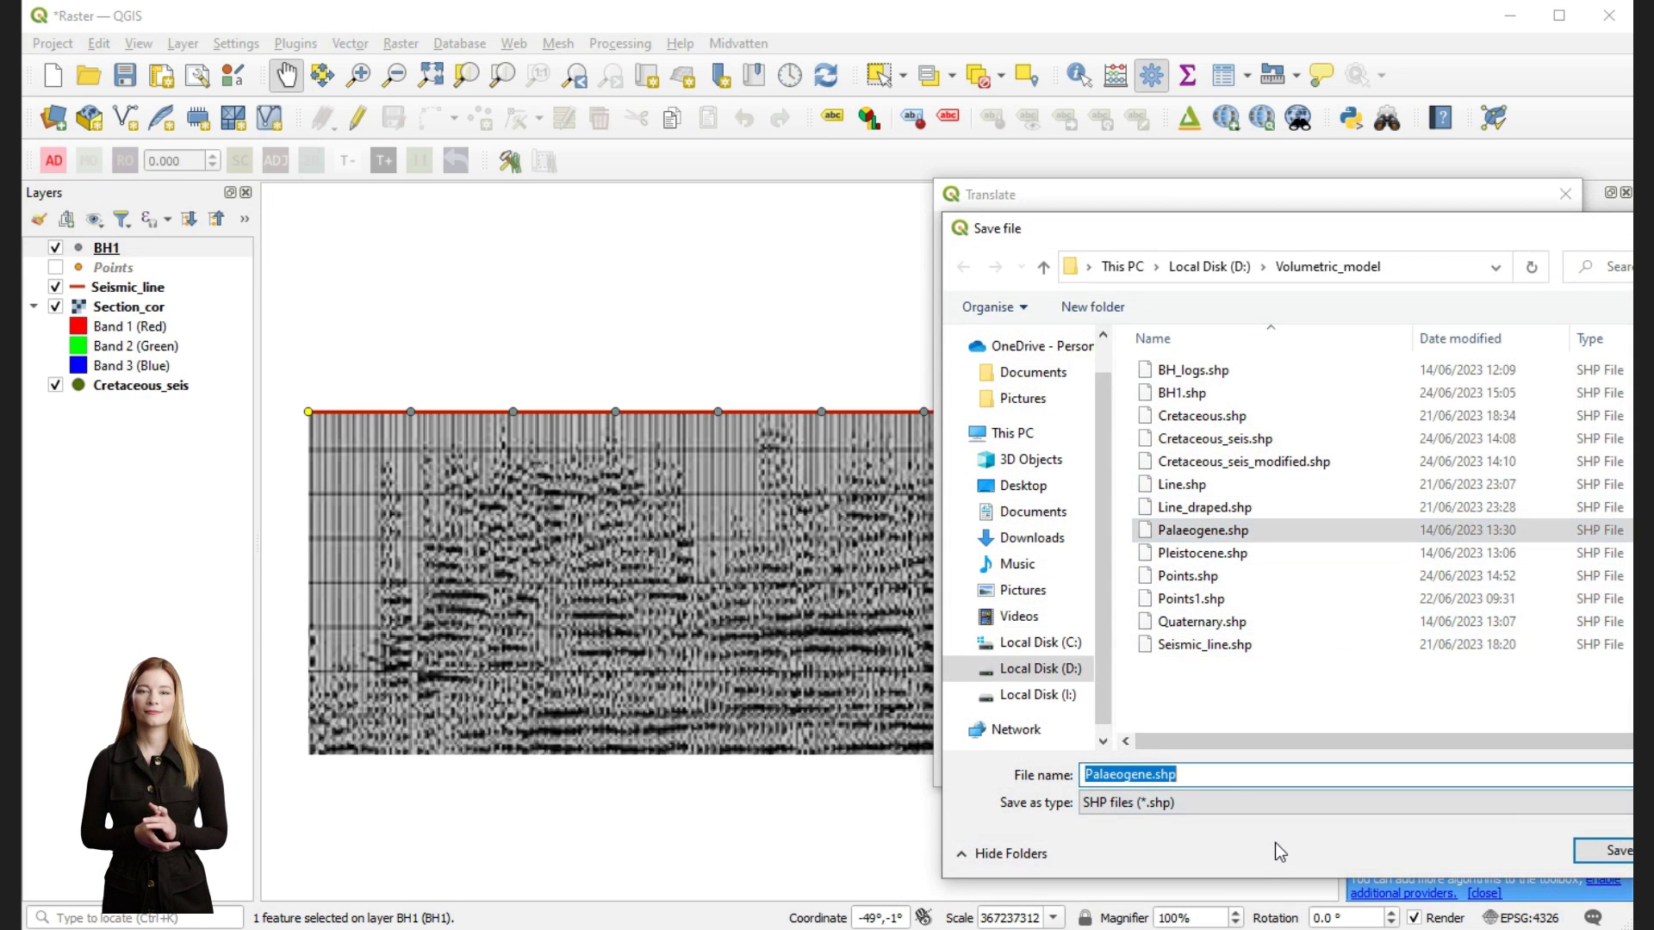
pyautogui.click(1152, 774)
pyautogui.write('_seis')
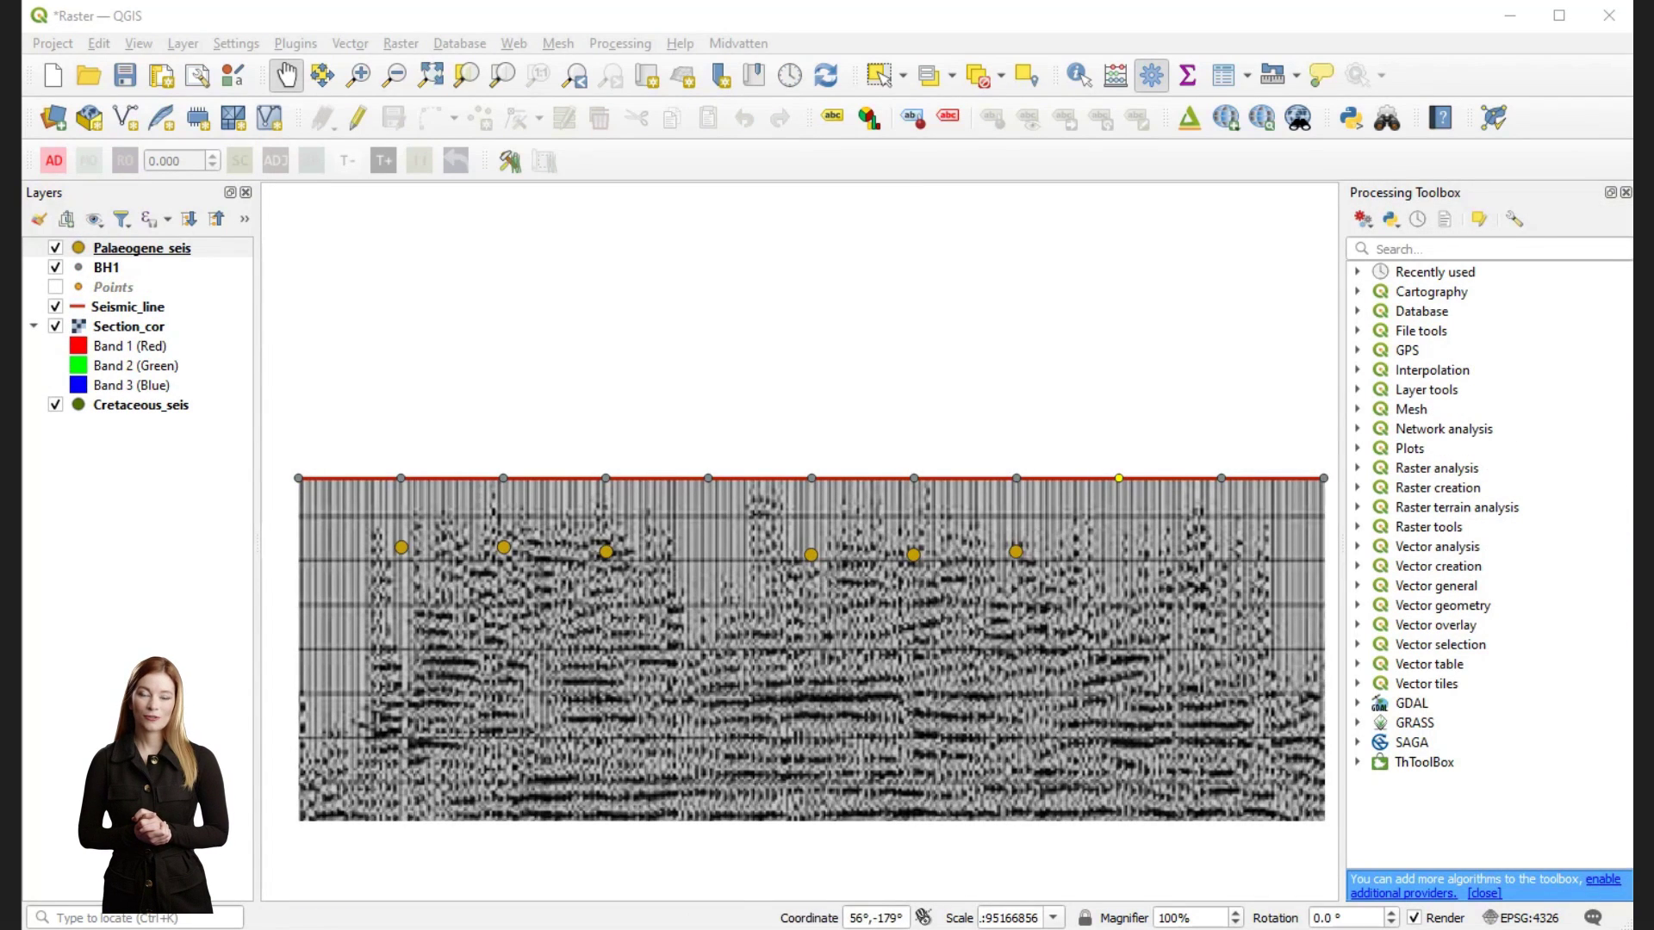
# - Switch to the Volumetric model project and add Palaeogene_seis.shp as a vector layer
pyautogui.click(818, 916)
pyautogui.click(183, 43)
pyautogui.moveTo(274, 117)
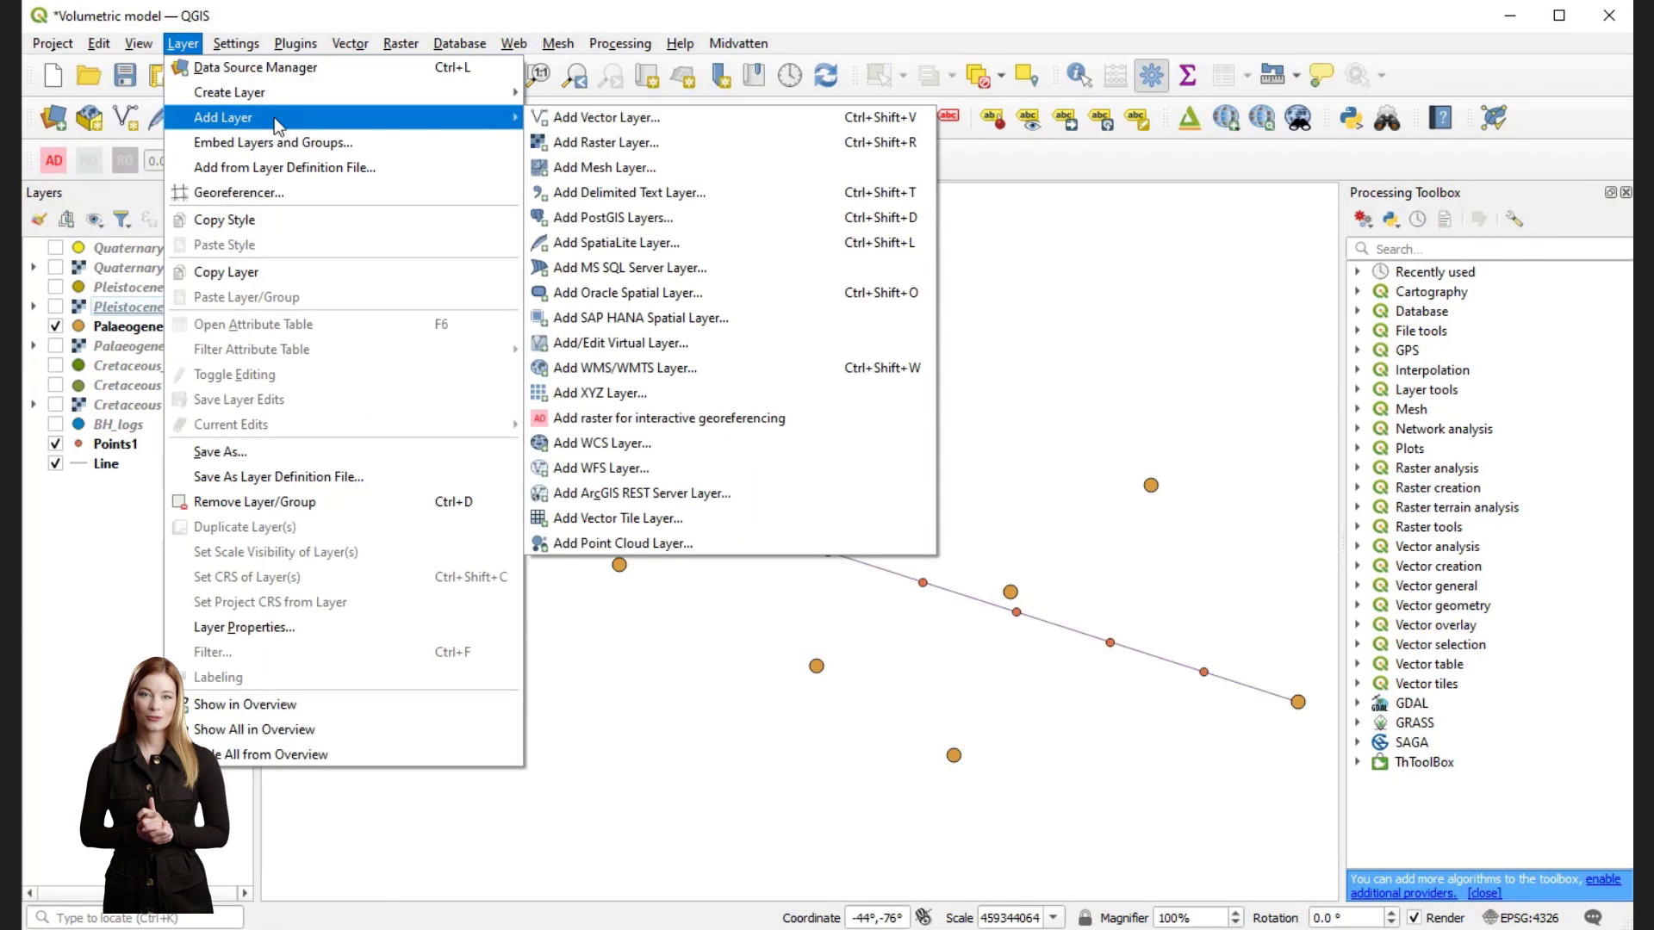
pyautogui.click(564, 118)
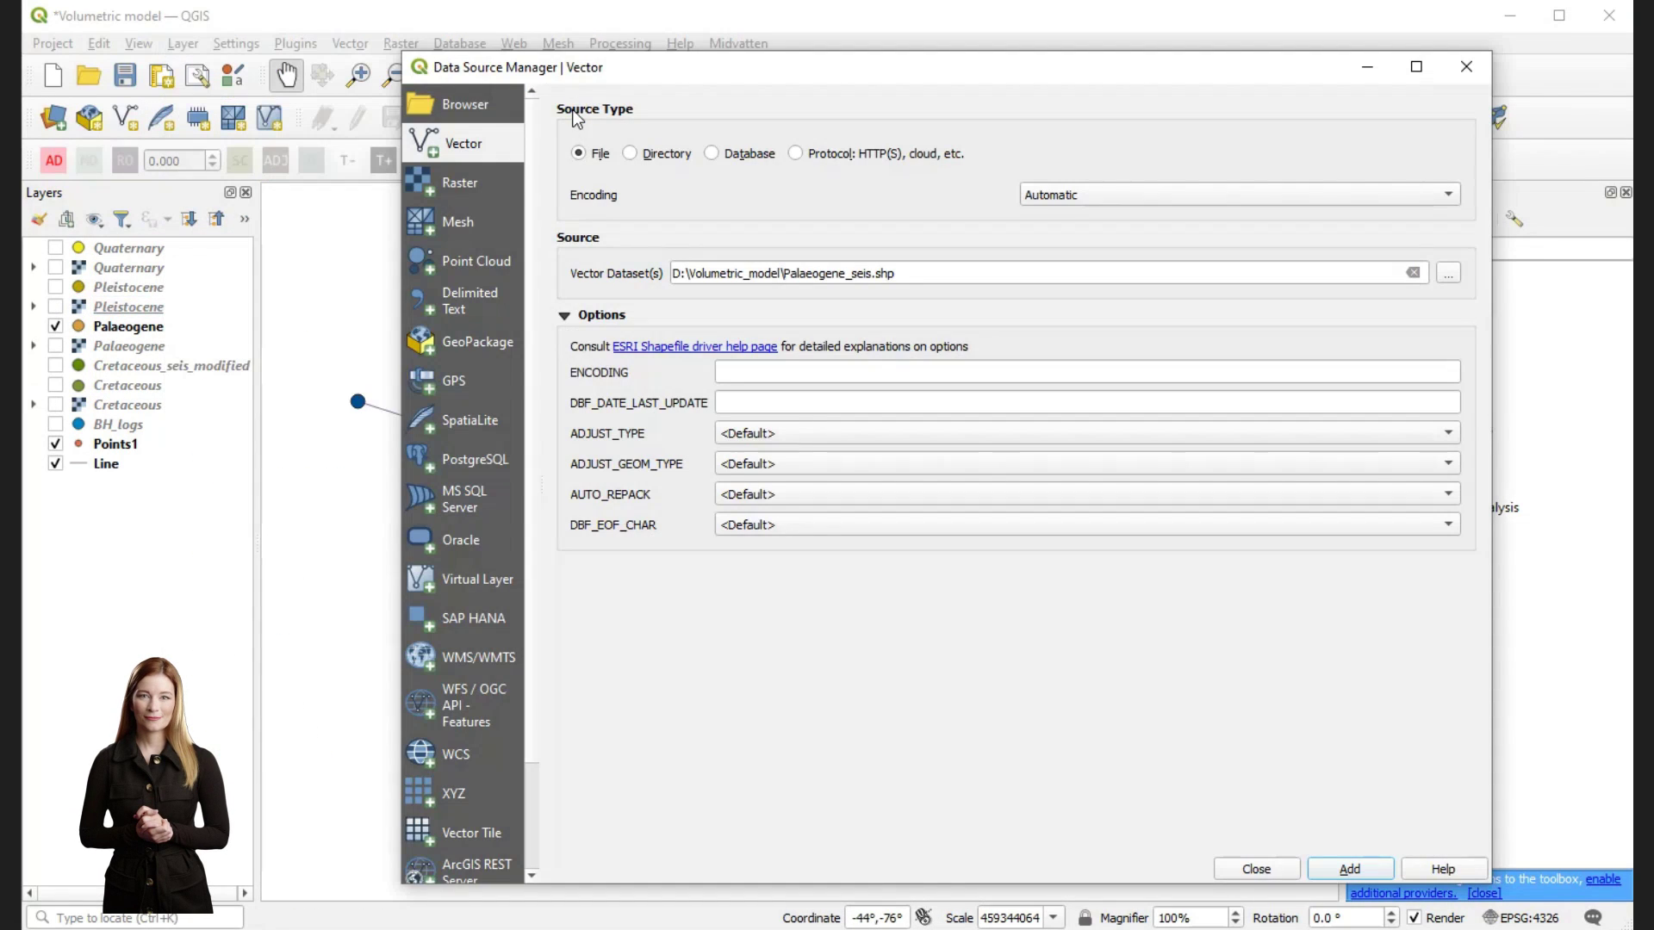
pyautogui.click(1450, 274)
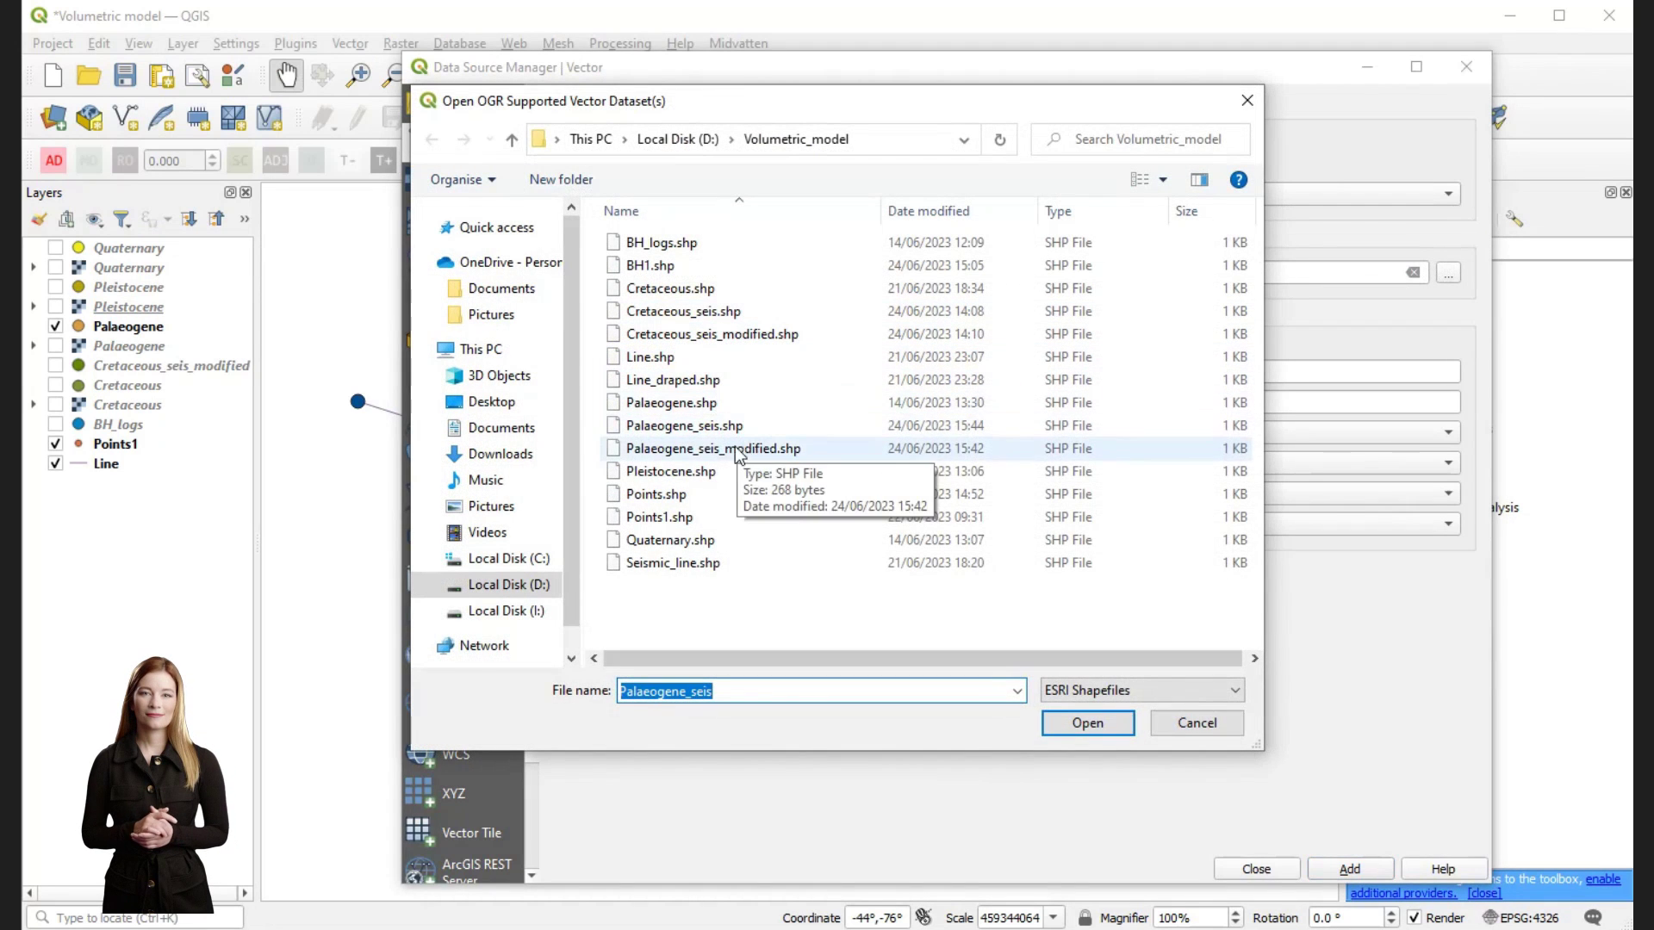
pyautogui.doubleClick(717, 431)
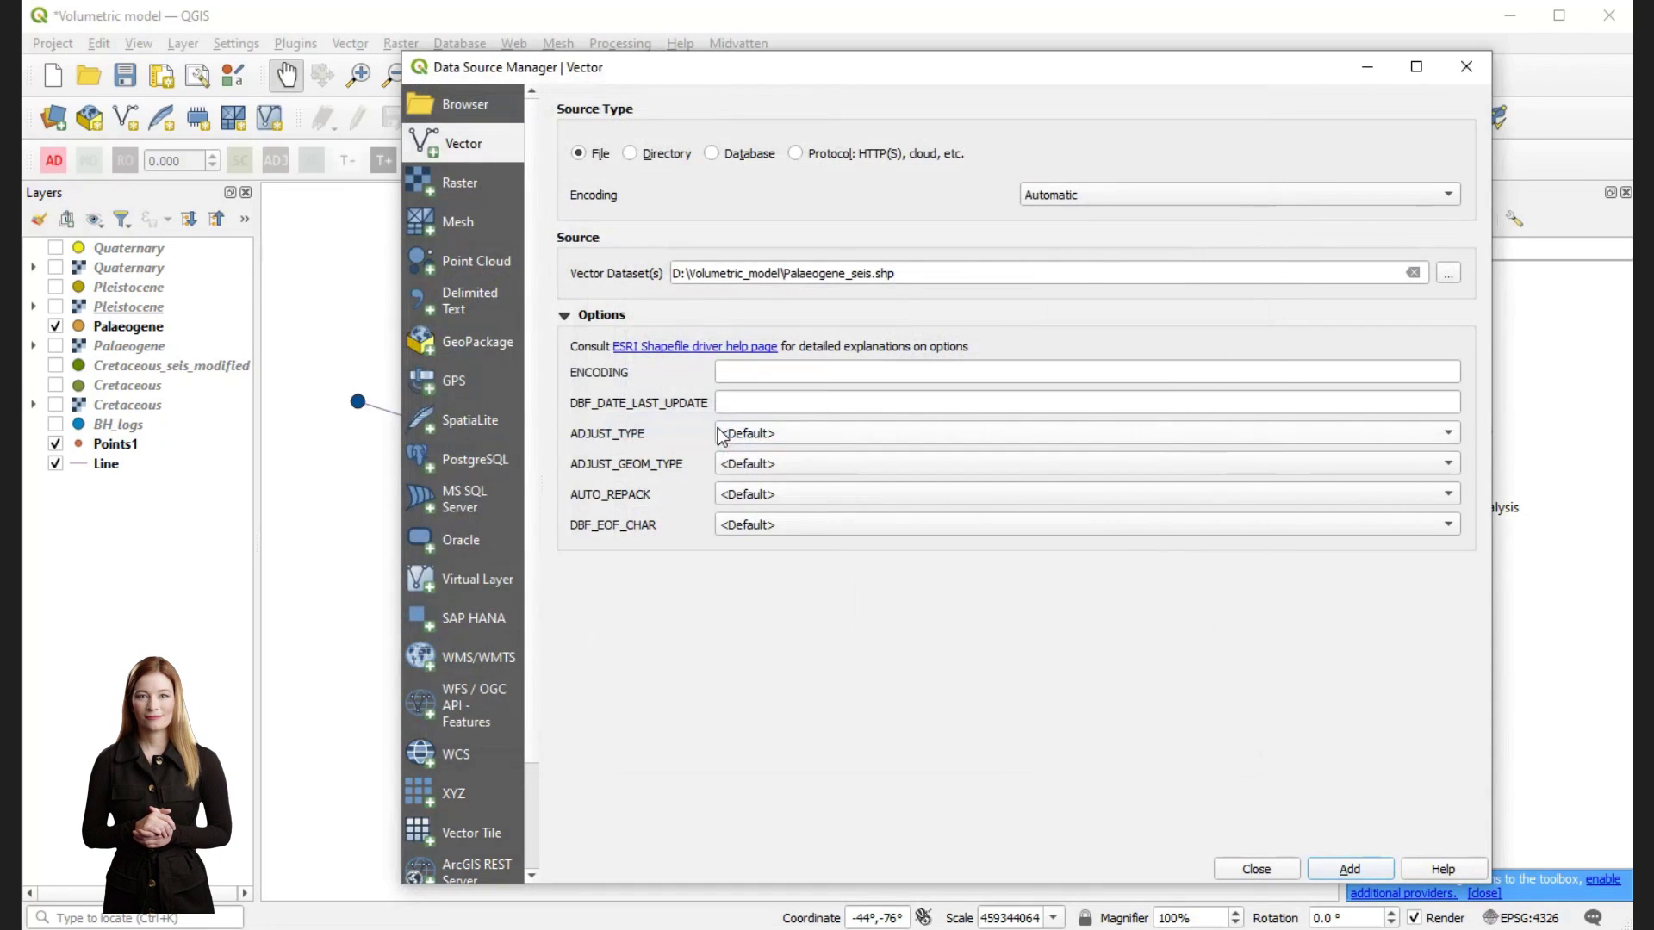
pyautogui.click(1364, 870)
pyautogui.click(1266, 868)
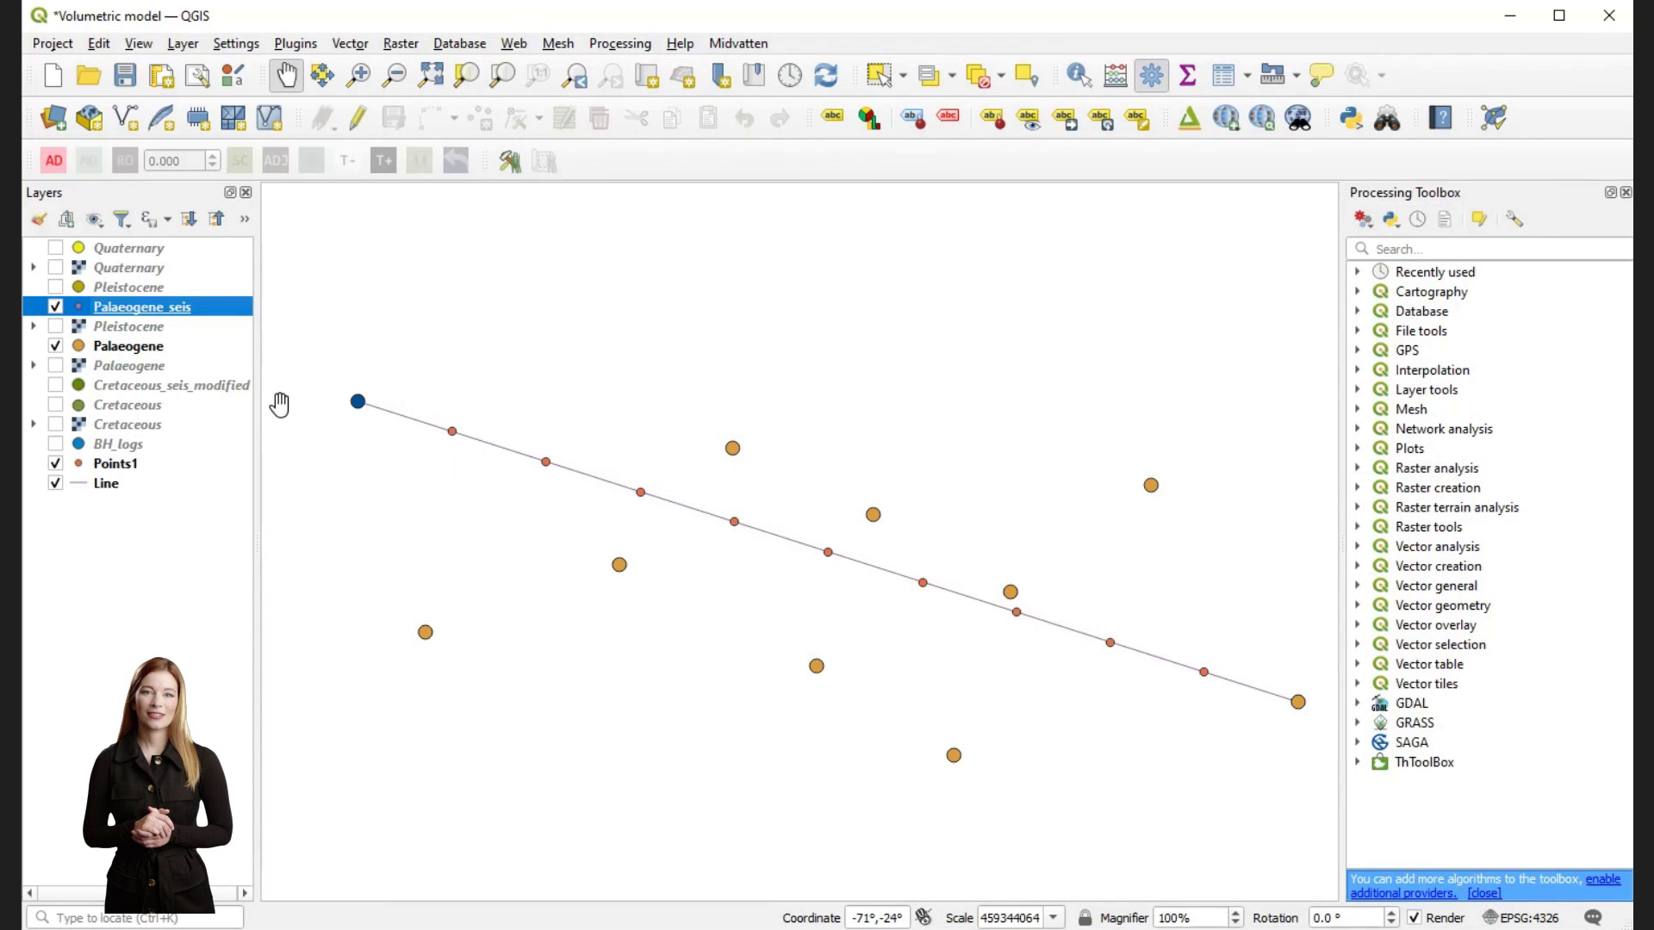
# - Load Palaeogene_seis.shp as the vector source in the Georeferencer with all its points in view
pyautogui.click(184, 44)
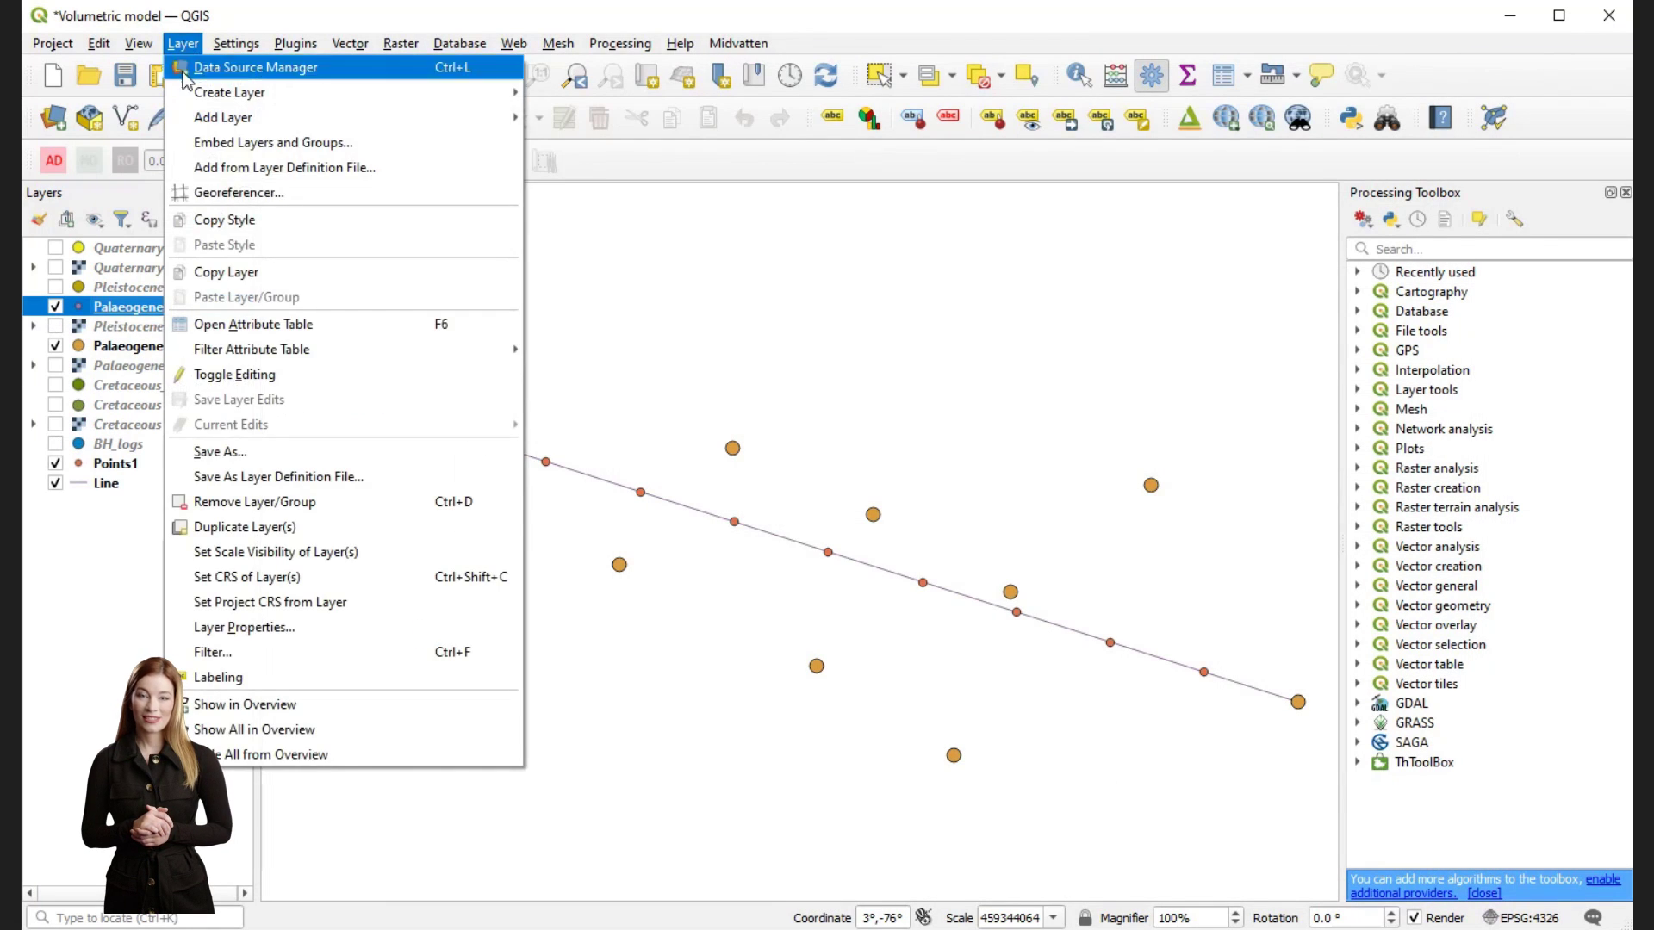
pyautogui.click(237, 192)
pyautogui.click(274, 115)
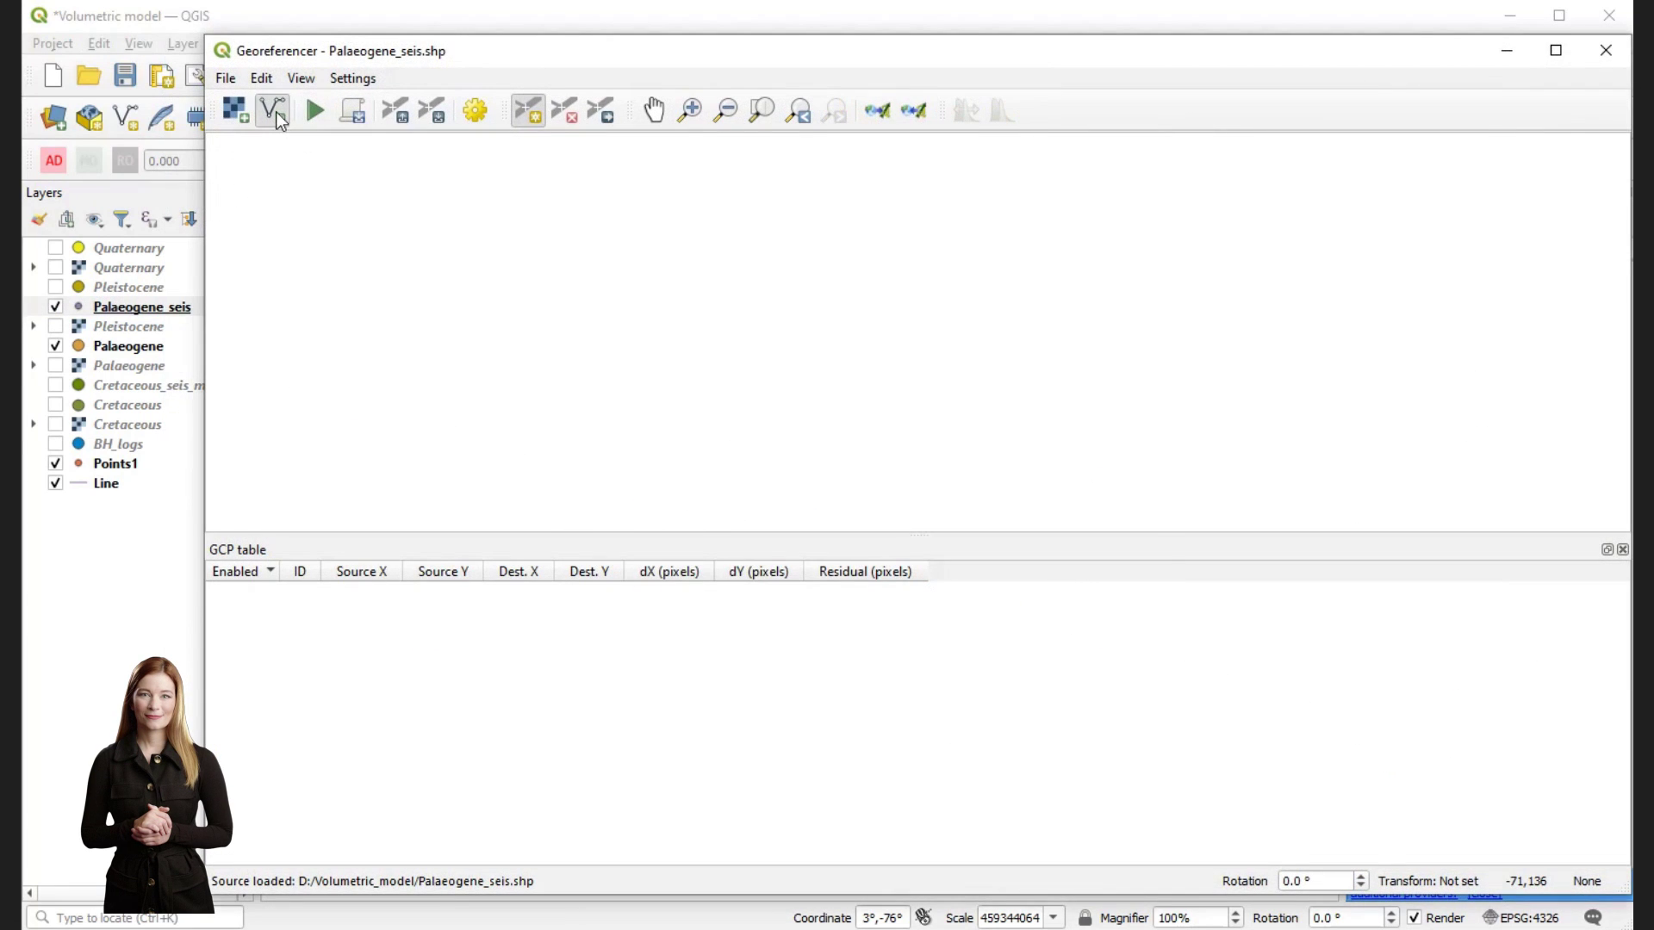
pyautogui.doubleClick(735, 456)
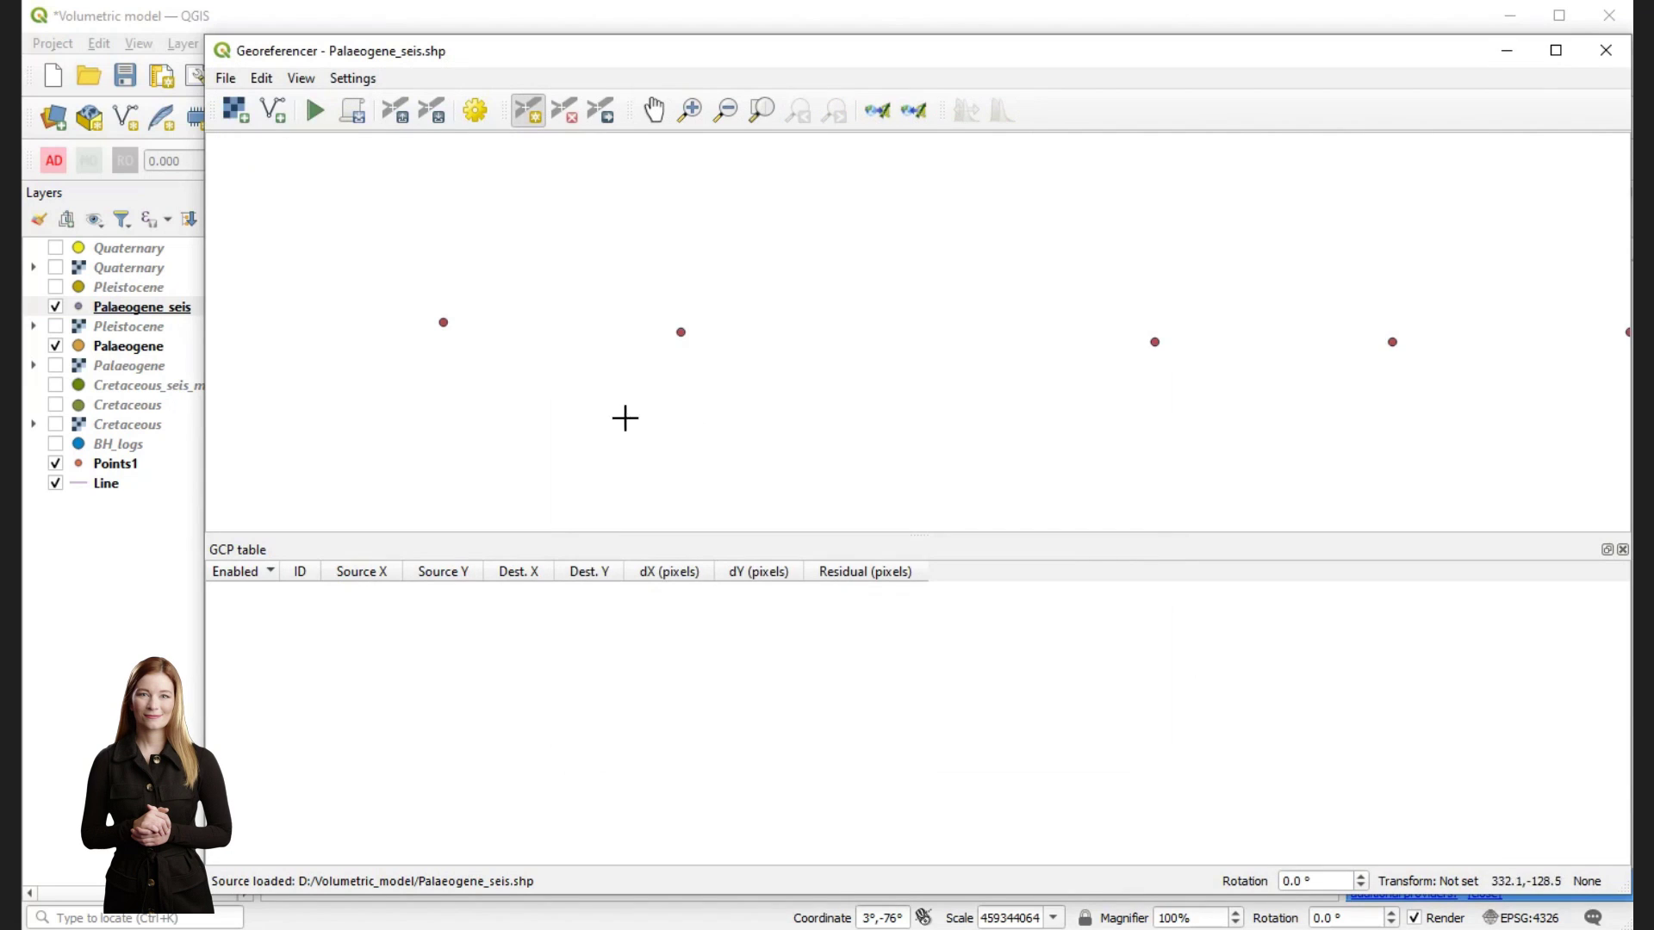
pyautogui.scroll(-2, 811, 322)
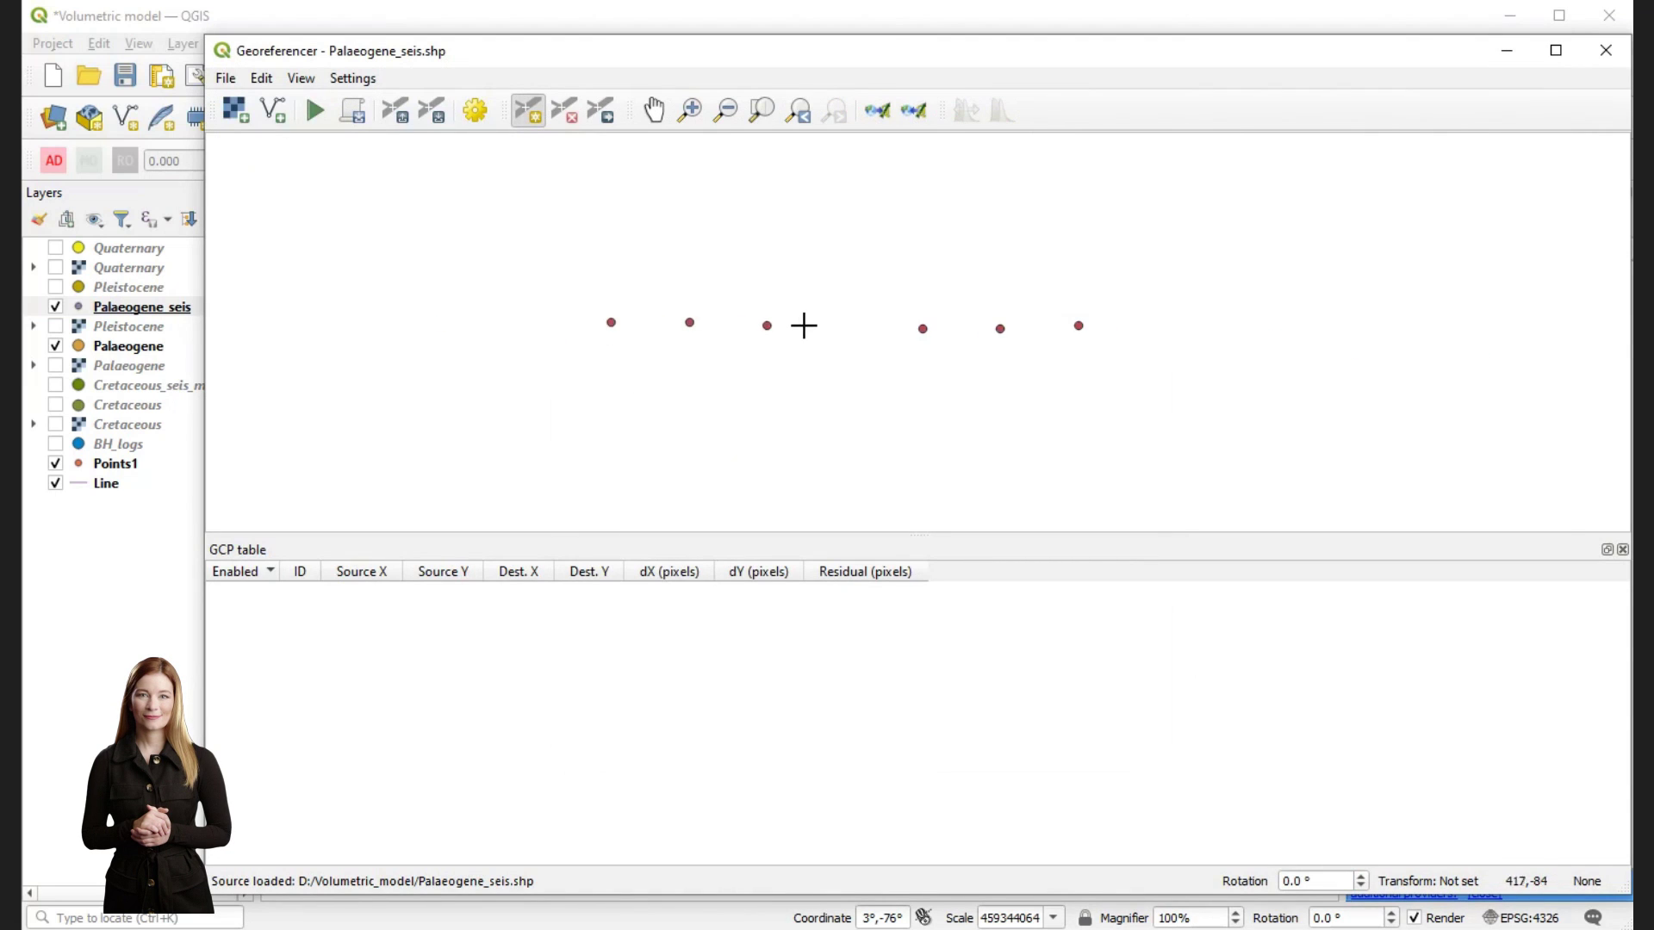
# - Add a control point tying the first Palaeogene seismic point to the first line point after BH1 on the map canvas
pyautogui.click(611, 322)
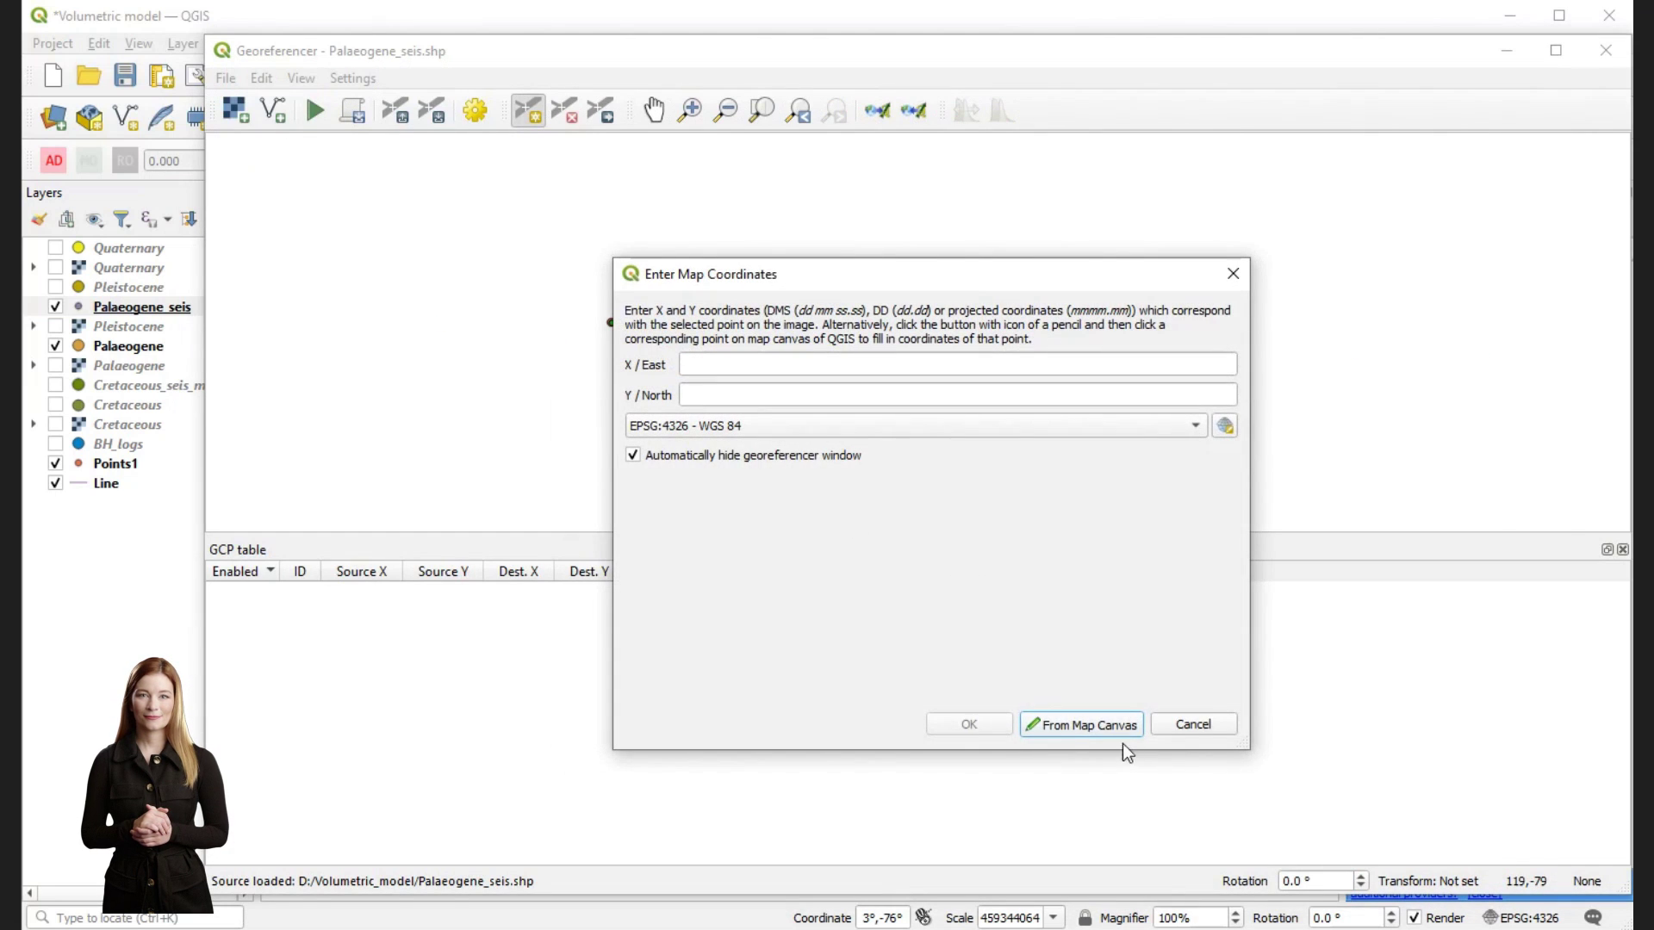
pyautogui.click(1102, 726)
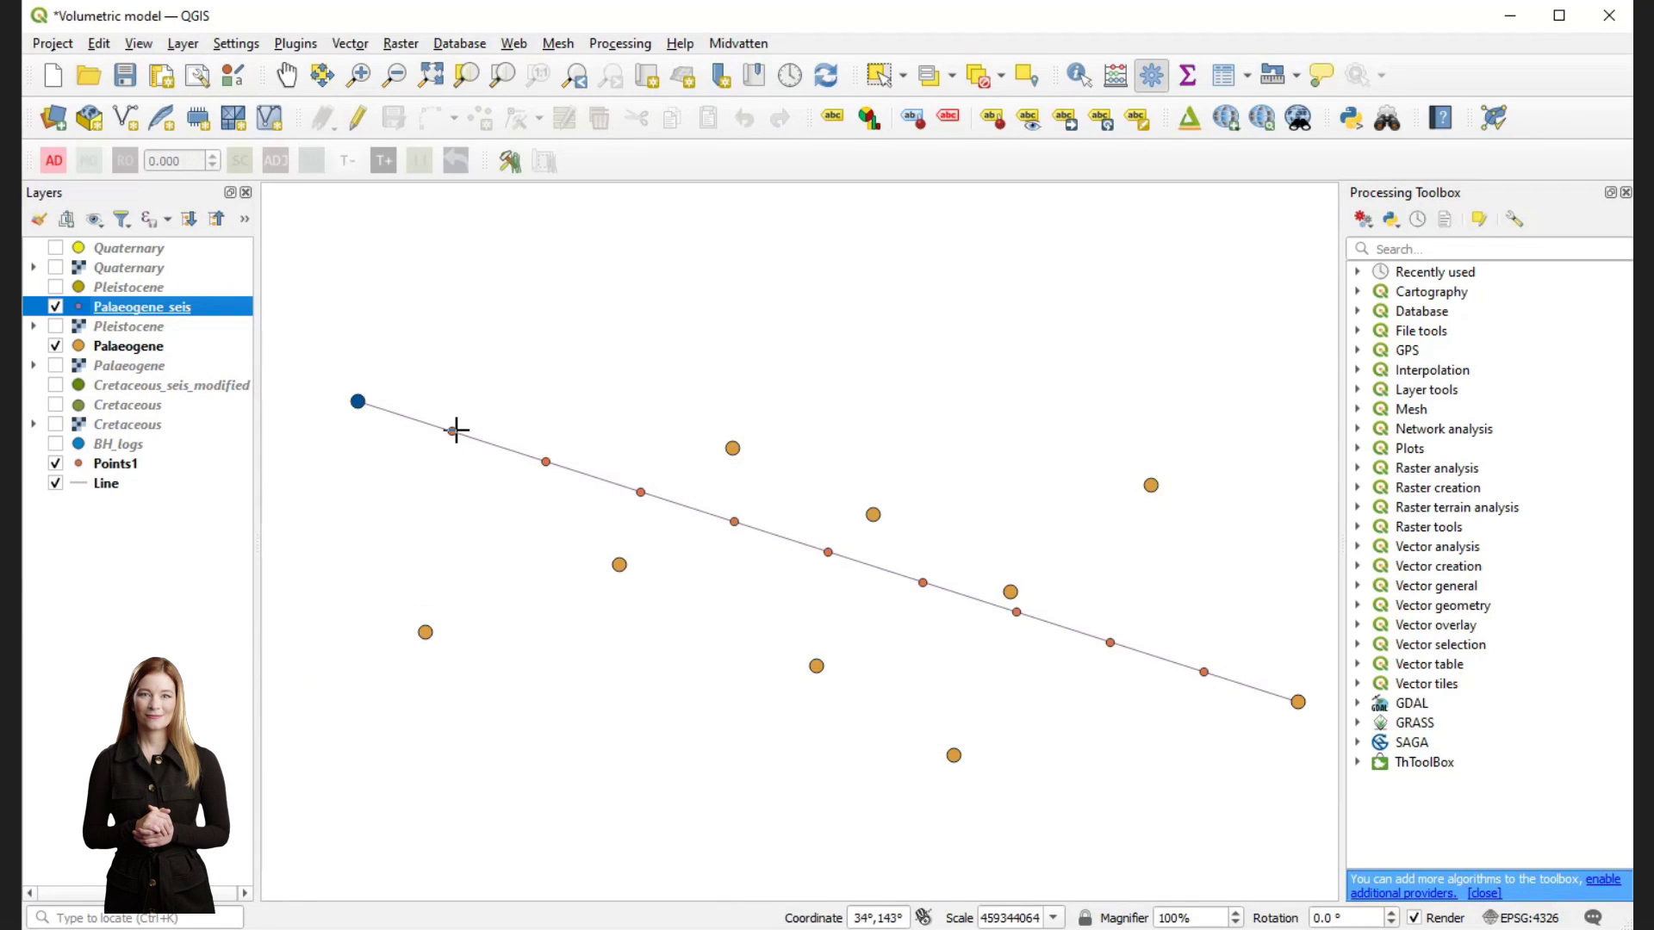
pyautogui.click(452, 431)
pyautogui.click(966, 724)
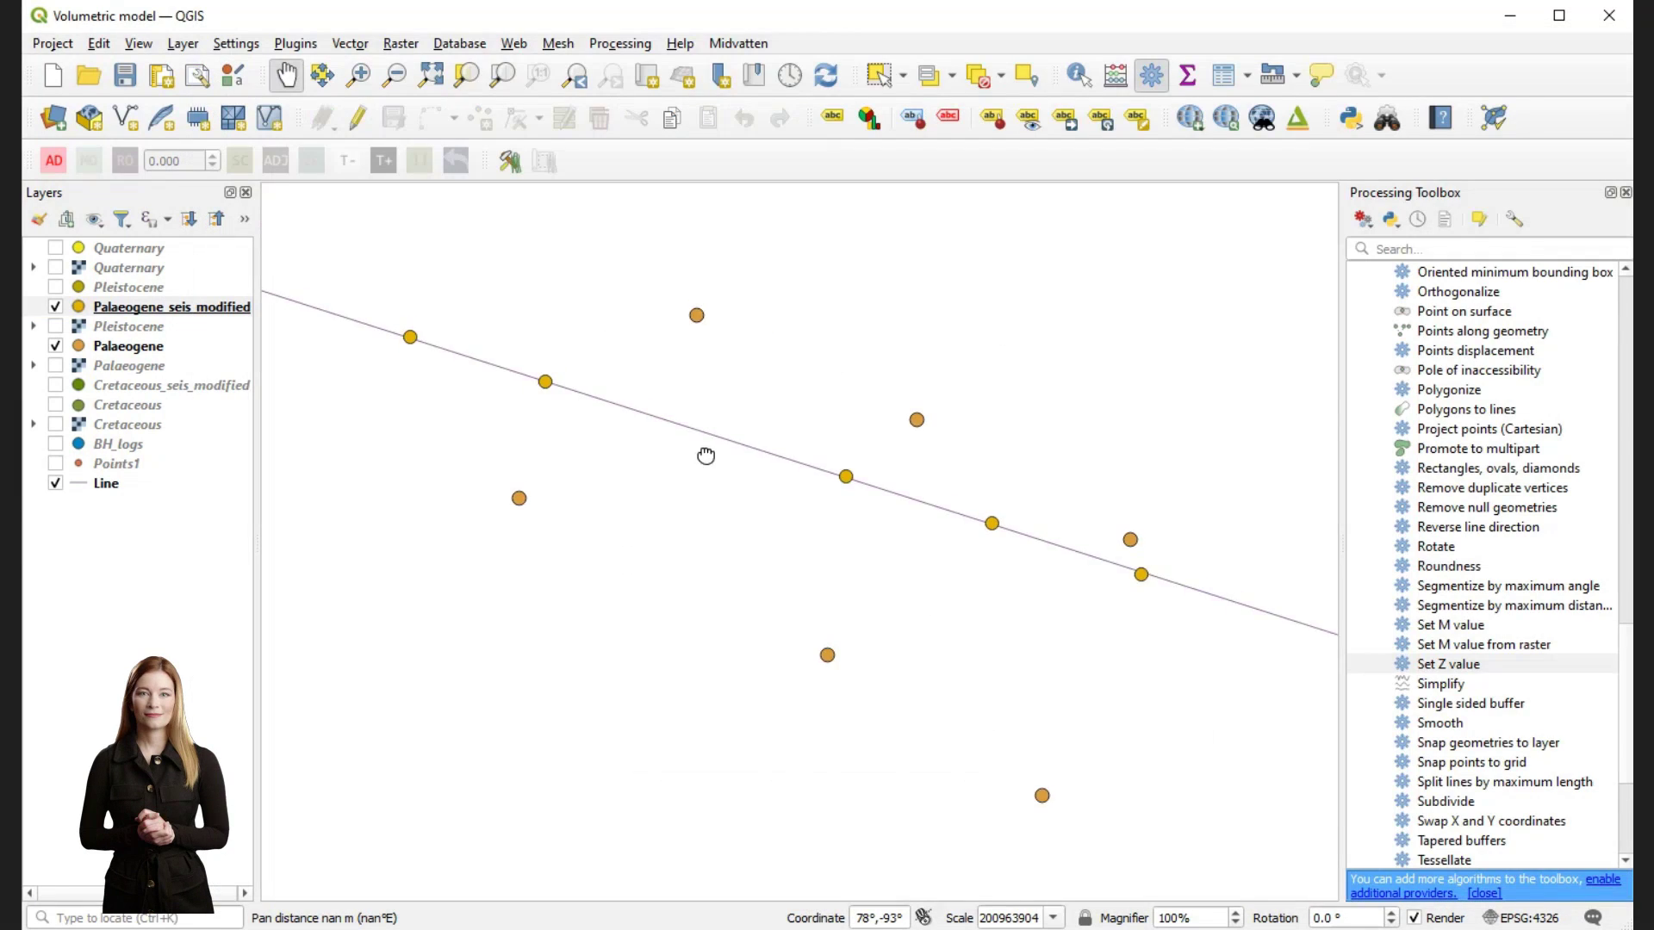
# - Open the project in the Qgis2threejs Exporter and take a closer look at the borehole and seismic points
pyautogui.click(1296, 117)
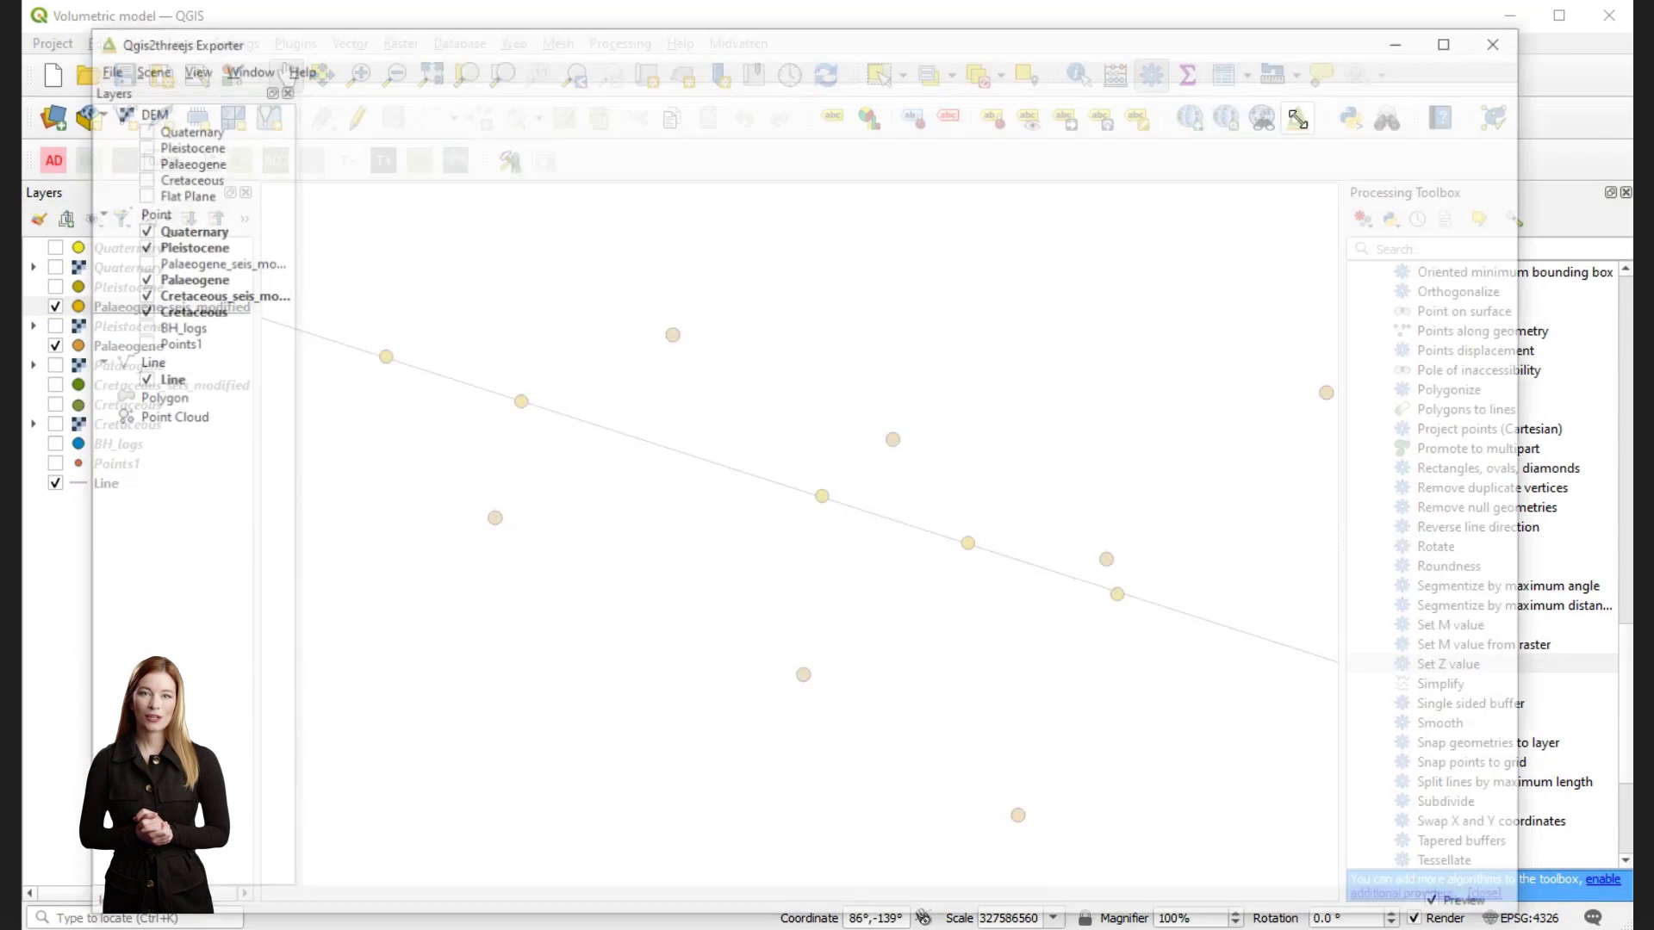
pyautogui.scroll(3, 899, 474)
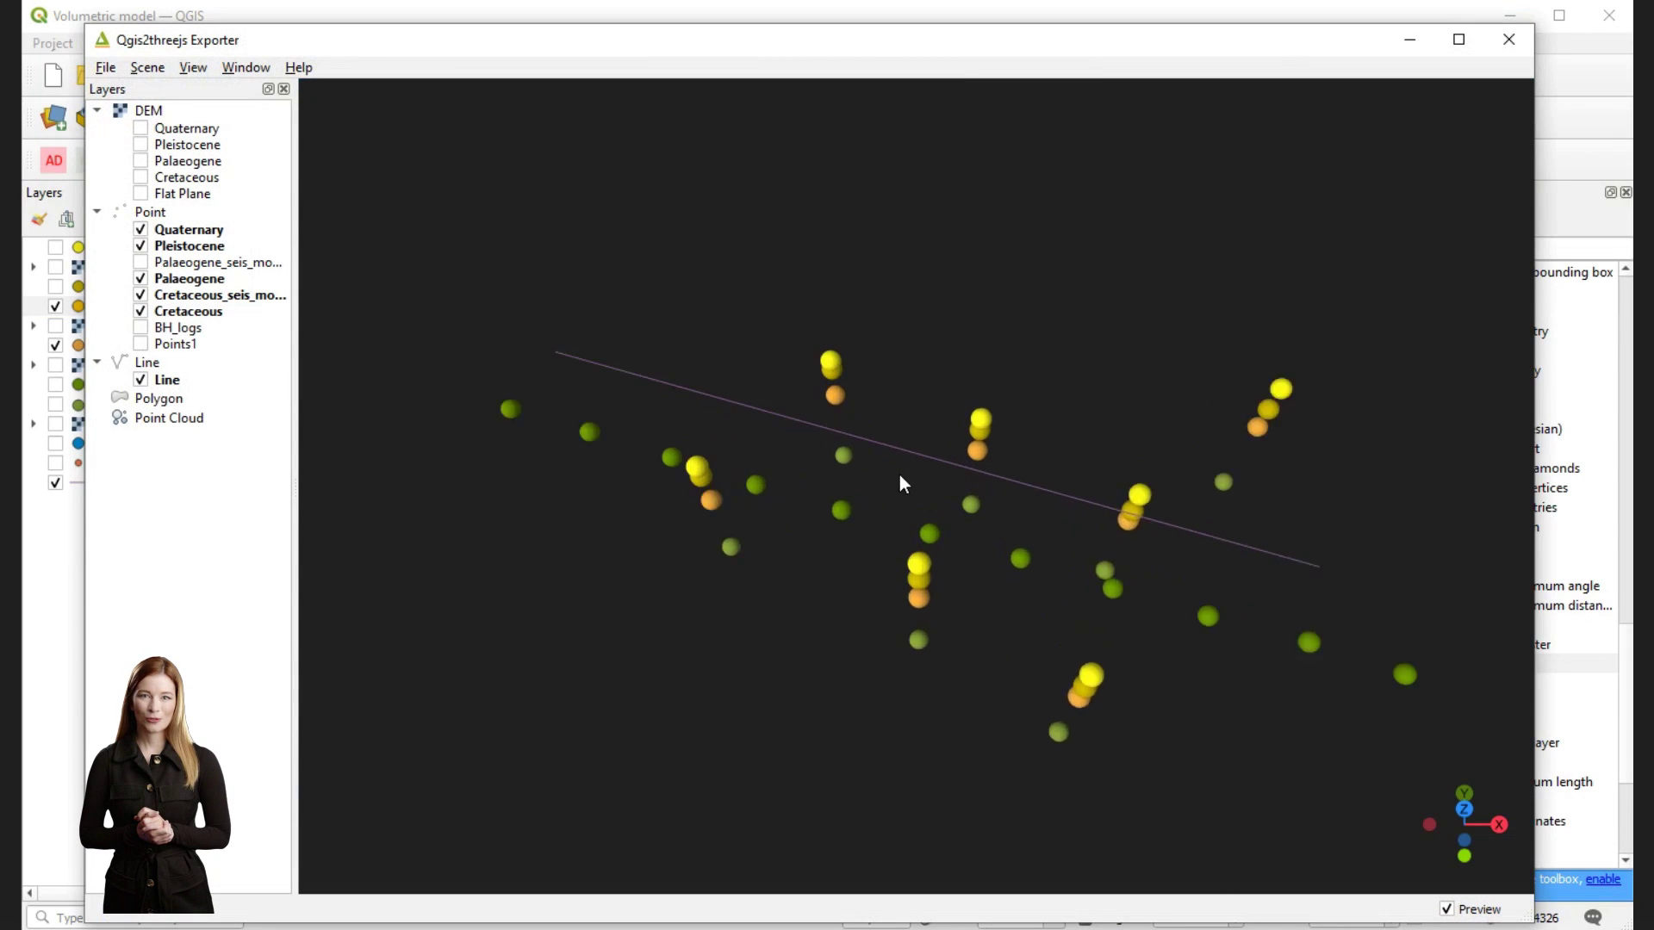